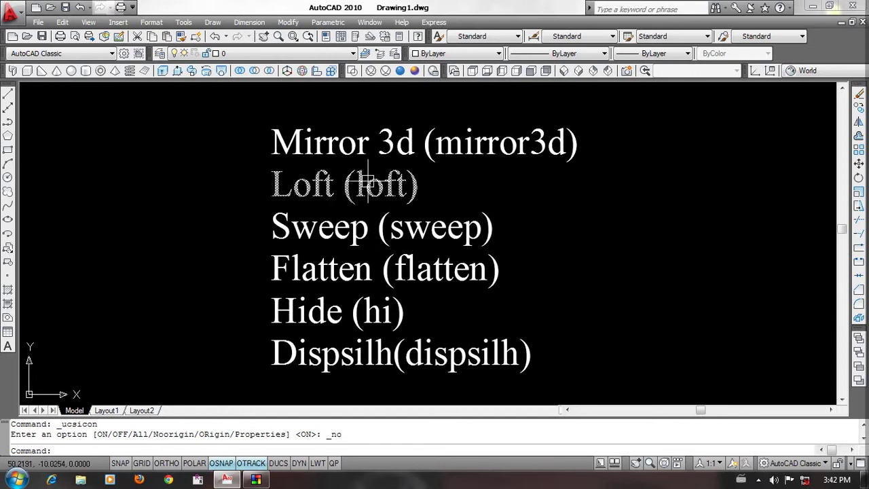
Step: Try selecting the command notes text with selection windows
{"action": "middle_click_drag", "start_coordinate": [407, 155], "coordinate": [403, 155]}
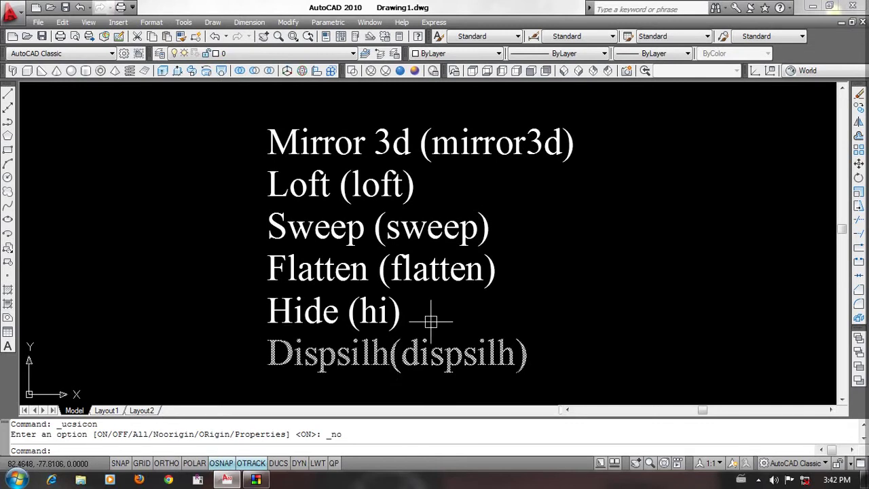
{"action": "scroll", "coordinate": [431, 321], "scroll_direction": "down", "scroll_amount": 2}
{"action": "scroll", "coordinate": [219, 219], "scroll_direction": "down", "scroll_amount": 2}
{"action": "left_click", "coordinate": [521, 276]}
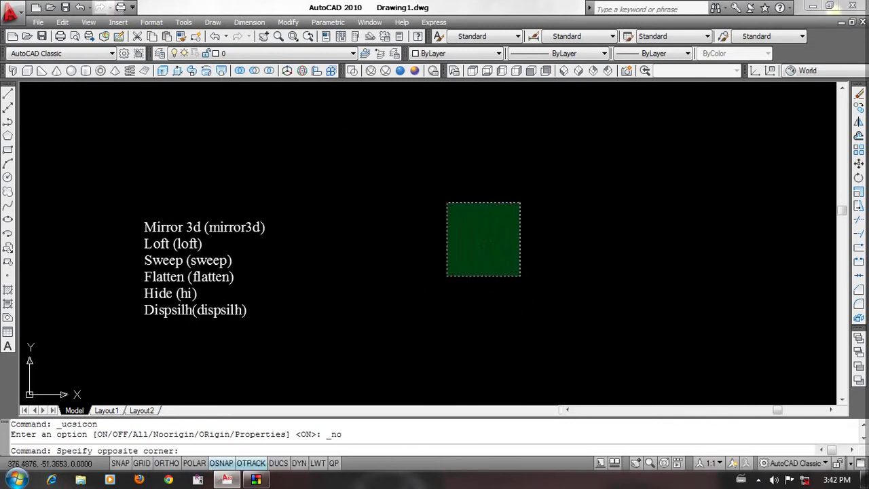
{"action": "left_click", "coordinate": [447, 202]}
{"action": "left_click", "coordinate": [655, 227]}
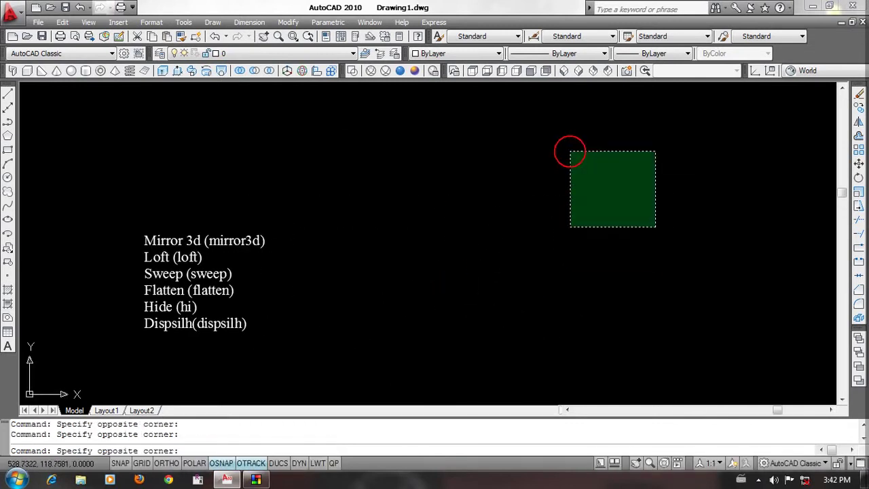
Step: Switch to SW Isometric view, regenerate with RE, and pan the notes out of view
{"action": "left_click", "coordinate": [564, 70]}
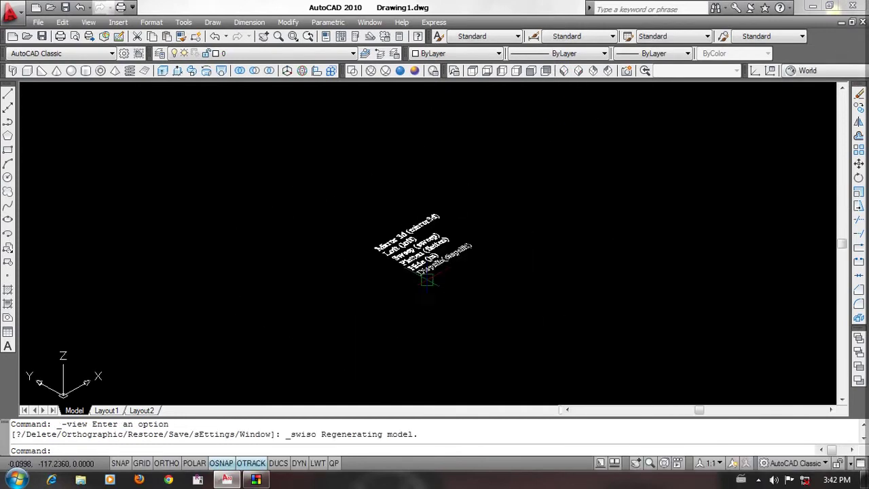
{"action": "type", "text": "re"}
{"action": "key", "text": "Return"}
{"action": "scroll", "coordinate": [494, 279], "scroll_direction": "down", "scroll_amount": 2}
{"action": "middle_click_drag", "start_coordinate": [495, 279], "coordinate": [163, 288]}
{"action": "left_click_drag", "start_coordinate": [324, 269], "coordinate": [330, 291]}
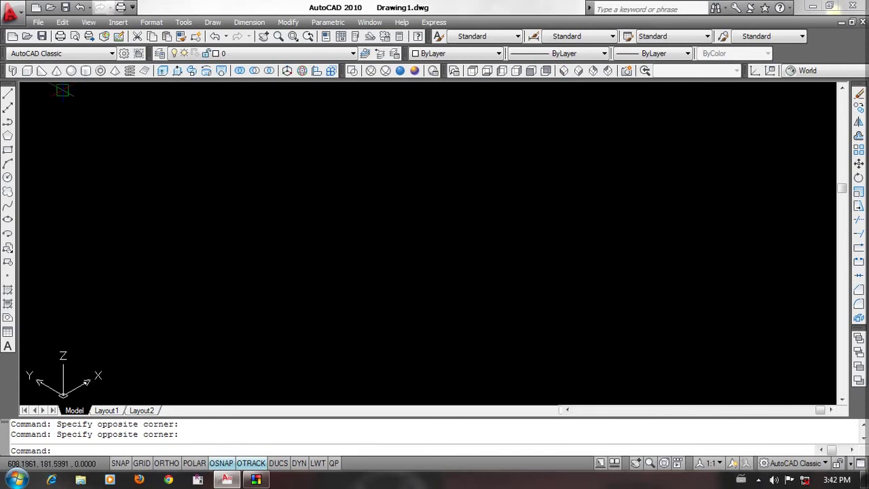
Step: Draw a 3D solid wedge by picking two base corners and a height
{"action": "left_click", "coordinate": [40, 72]}
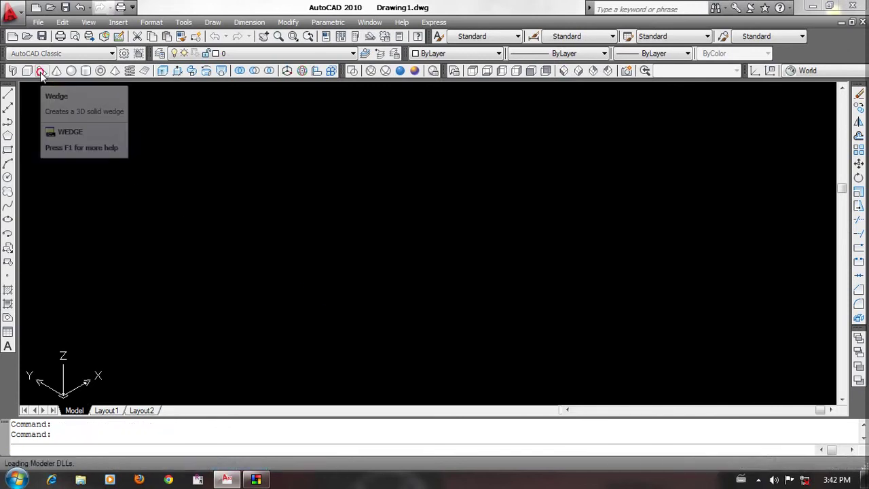
{"action": "left_click", "coordinate": [427, 300]}
{"action": "left_click", "coordinate": [426, 216]}
{"action": "scroll", "coordinate": [420, 190], "scroll_direction": "down", "scroll_amount": 1}
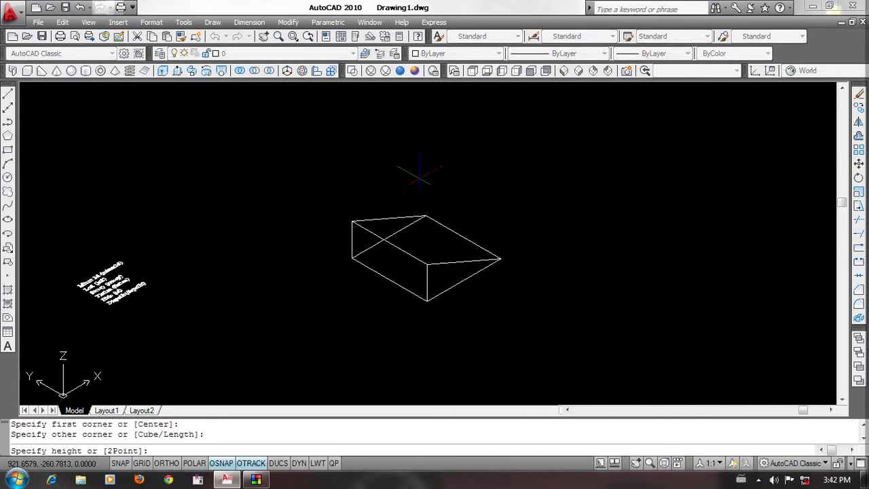
{"action": "left_click", "coordinate": [424, 160]}
{"action": "middle_click_drag", "start_coordinate": [417, 175], "coordinate": [386, 217]}
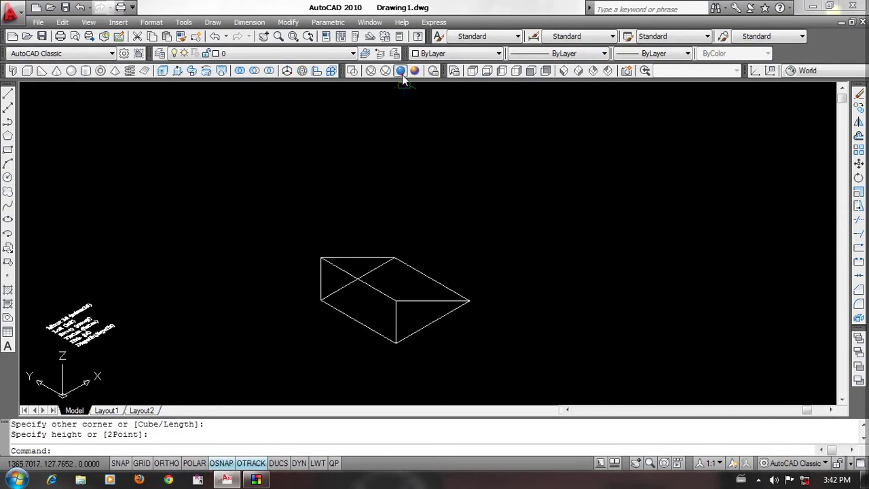
Step: Apply the Realistic visual style and start a line from the wedge corner with Ortho on
{"action": "left_click", "coordinate": [401, 72]}
{"action": "mouse_move", "coordinate": [475, 292]}
{"action": "middle_mouse_down"}
{"action": "mouse_move", "coordinate": [436, 265]}
{"action": "mouse_move", "coordinate": [446, 287]}
{"action": "mouse_move", "coordinate": [377, 293]}
{"action": "middle_mouse_up"}
{"action": "type", "text": "l"}
{"action": "key", "text": "Return"}
{"action": "left_click", "coordinate": [376, 292]}
{"action": "key", "text": "F8"}
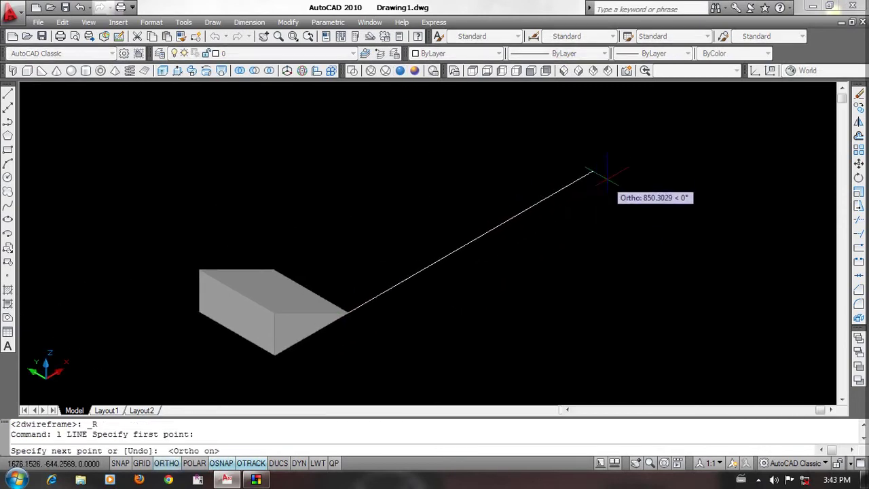
Step: End the line at its far endpoint, briefly select the wedge, and regenerate the display
{"action": "left_click", "coordinate": [591, 175]}
{"action": "key", "text": "Return"}
{"action": "middle_click_drag", "start_coordinate": [353, 356], "coordinate": [294, 362]}
{"action": "left_click", "coordinate": [227, 306]}
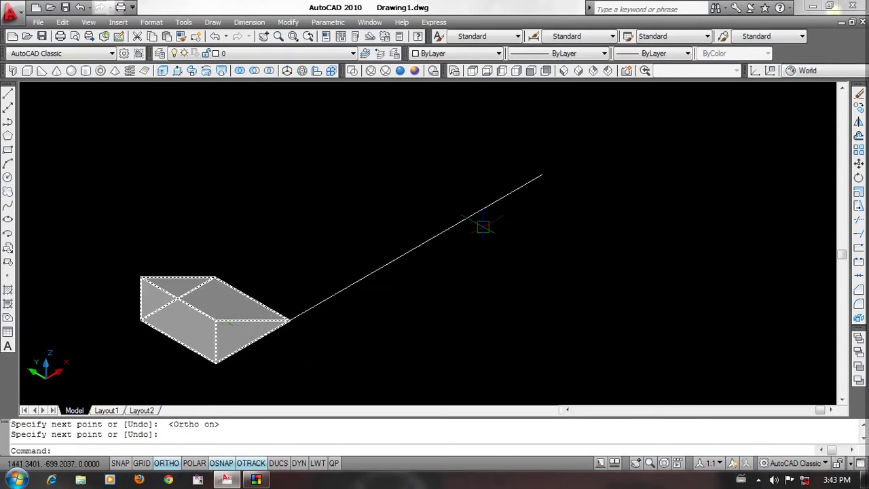
{"action": "key", "text": "Escape"}
{"action": "mouse_move", "coordinate": [462, 291]}
{"action": "middle_mouse_down"}
{"action": "mouse_move", "coordinate": [455, 283]}
{"action": "mouse_move", "coordinate": [403, 307]}
{"action": "middle_mouse_up"}
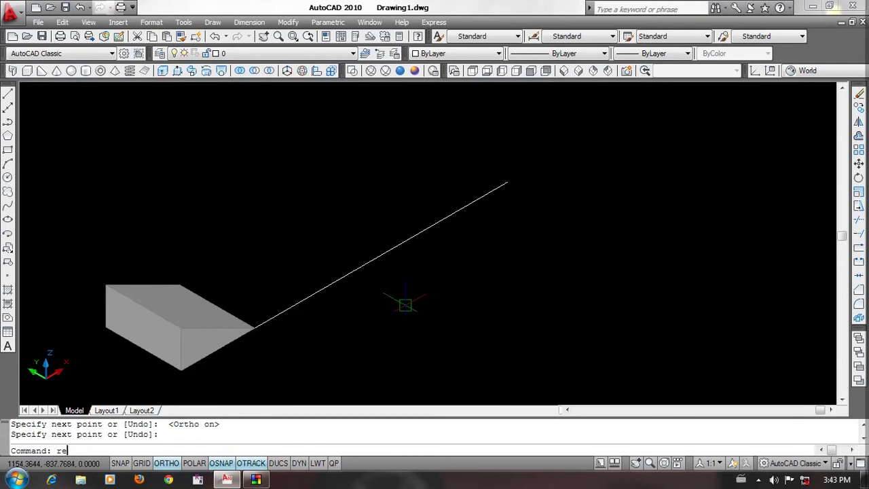
{"action": "key", "text": "Return"}
{"action": "middle_click_drag", "start_coordinate": [458, 293], "coordinate": [458, 305]}
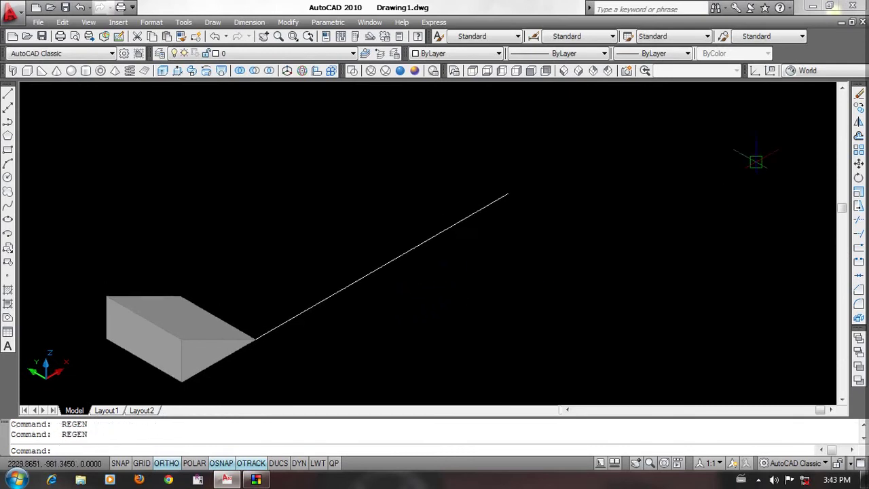
Step: Browse the UCS list without changing it and centre the wedge and line in view
{"action": "left_click", "coordinate": [803, 73]}
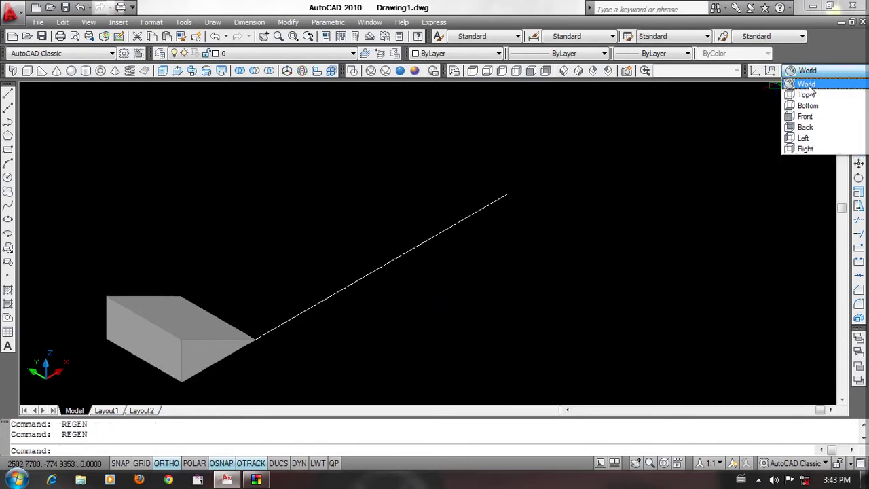
{"action": "left_click", "coordinate": [807, 87]}
{"action": "left_click", "coordinate": [808, 71]}
{"action": "left_click", "coordinate": [496, 273]}
{"action": "scroll", "coordinate": [562, 268], "scroll_direction": "down", "scroll_amount": 5}
{"action": "scroll", "coordinate": [523, 291], "scroll_direction": "up", "scroll_amount": 2}
{"action": "middle_click_drag", "start_coordinate": [523, 291], "coordinate": [455, 307]}
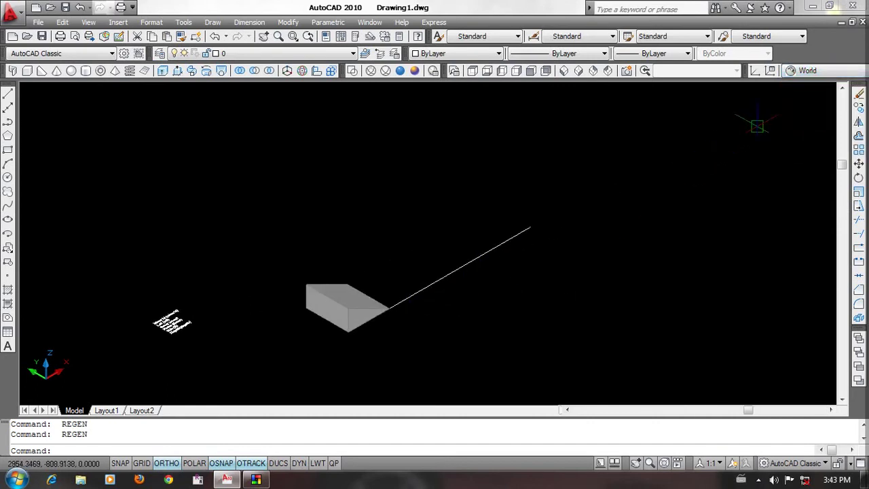
Step: Switch the UCS to Left, then to Front
{"action": "left_click", "coordinate": [827, 71]}
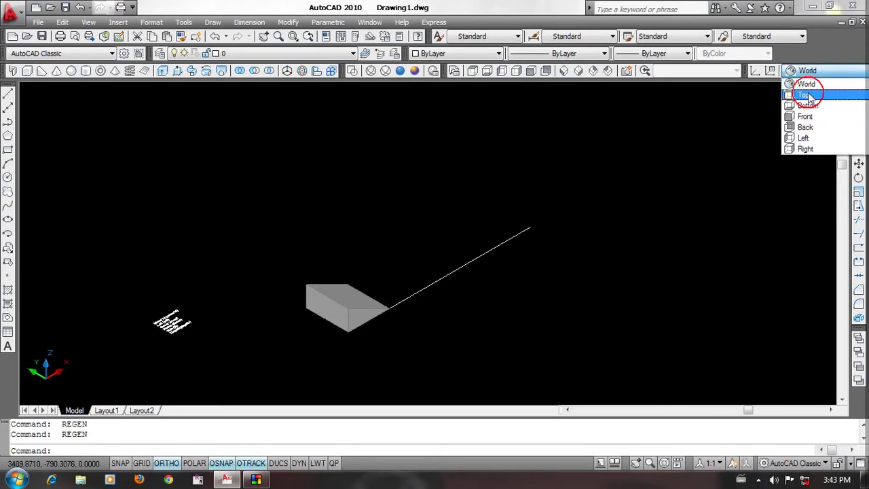
{"action": "left_click", "coordinate": [816, 72]}
{"action": "left_click", "coordinate": [817, 74]}
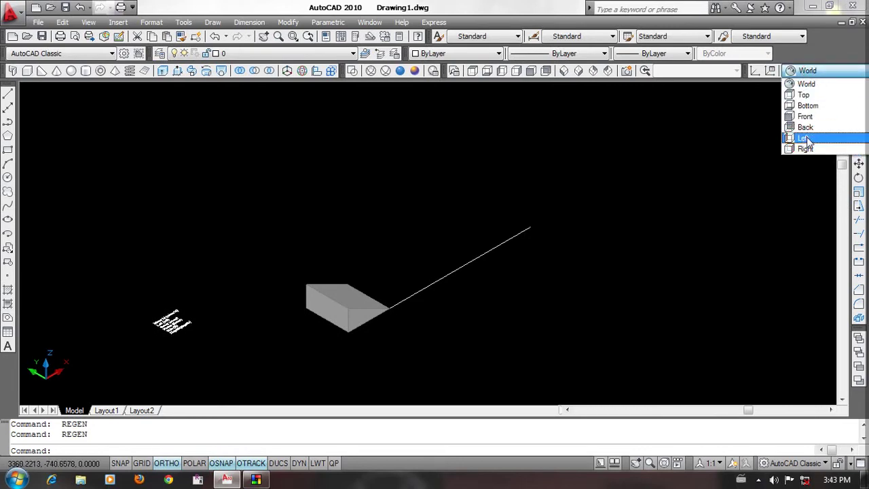
{"action": "left_click", "coordinate": [804, 139]}
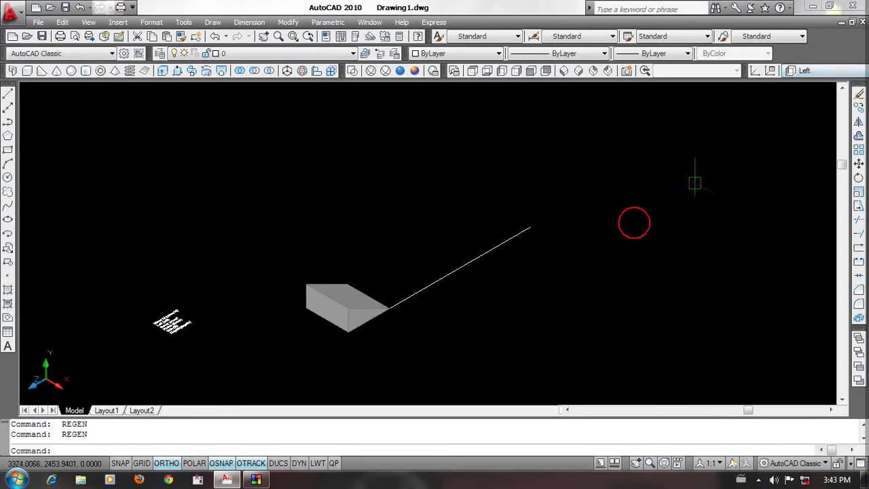
{"action": "left_click", "coordinate": [818, 77]}
{"action": "left_click", "coordinate": [806, 125]}
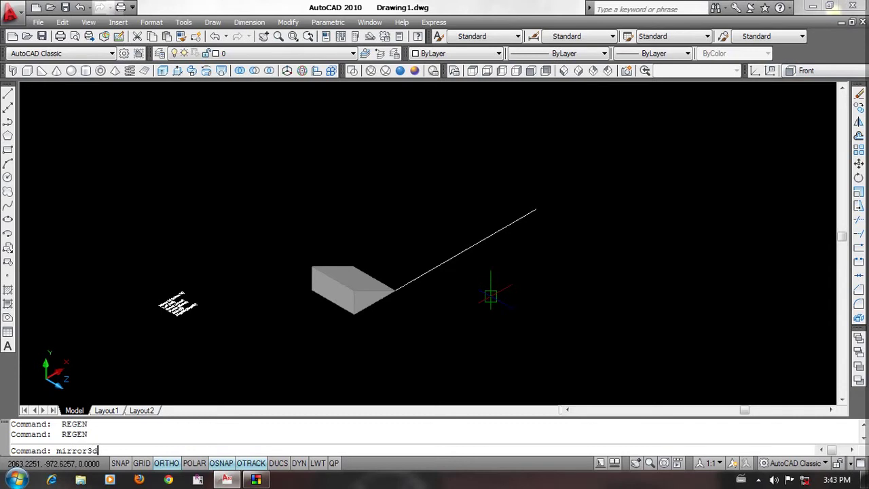
Step: Start MIRROR3D, select the wedge, and frame the line for picking plane points
{"action": "key", "text": "Return"}
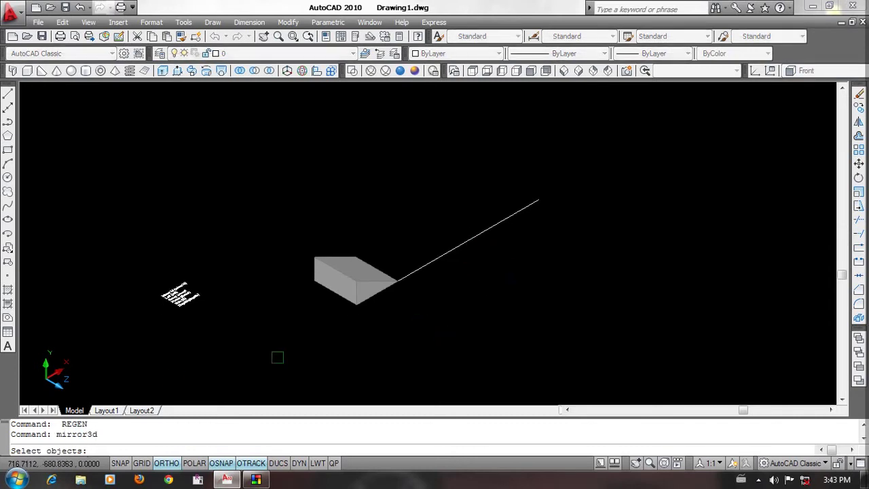
{"action": "left_click", "coordinate": [344, 277]}
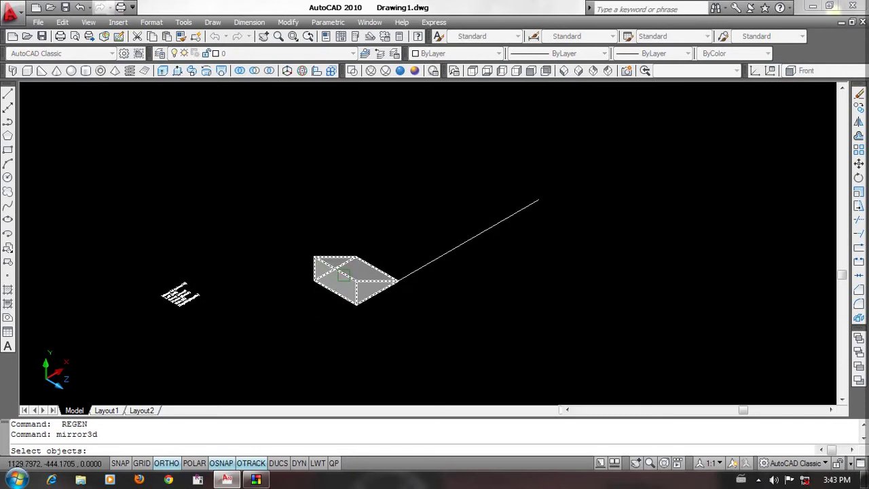
{"action": "right_click", "coordinate": [552, 308]}
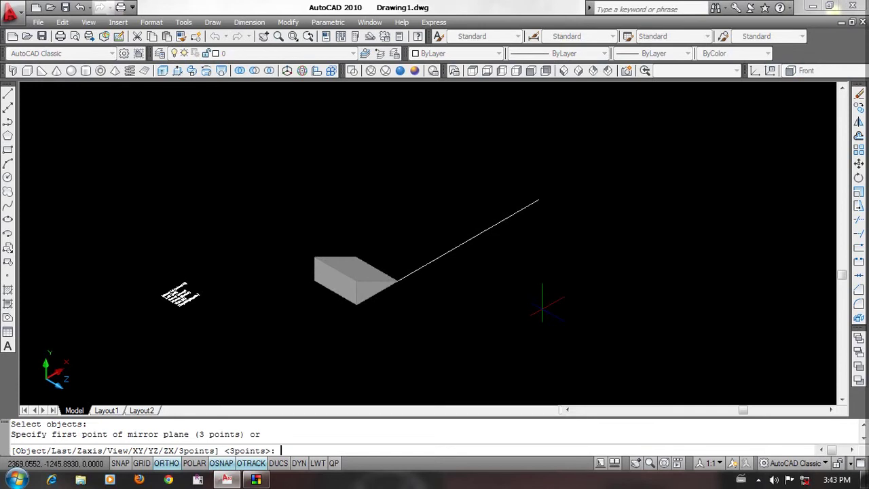
{"action": "scroll", "coordinate": [519, 254], "scroll_direction": "up", "scroll_amount": 3}
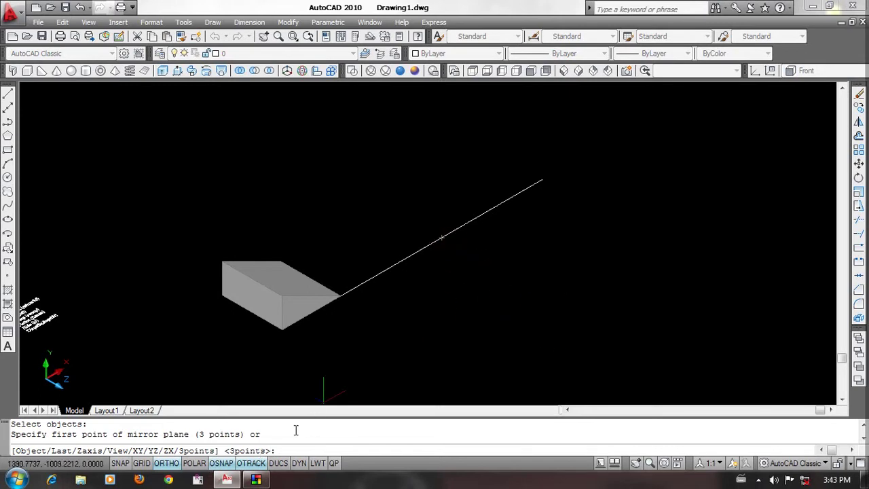
{"action": "scroll", "coordinate": [448, 321], "scroll_direction": "down", "scroll_amount": 2}
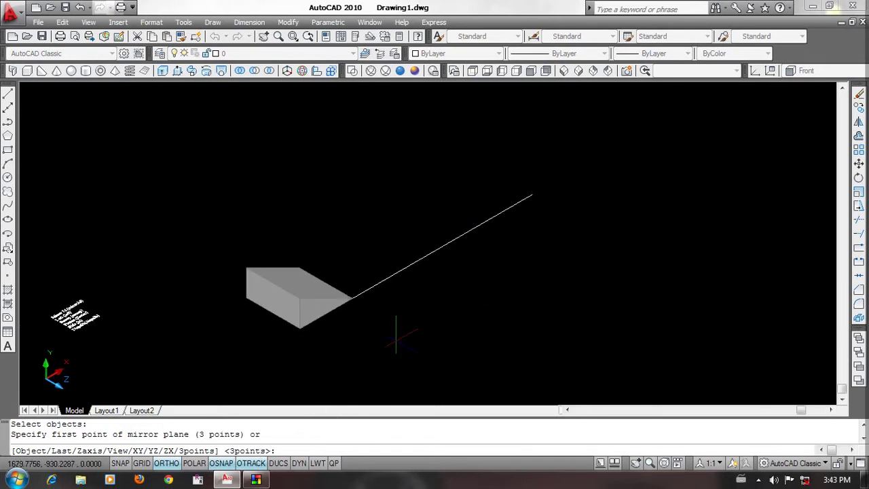
{"action": "middle_click_drag", "start_coordinate": [444, 315], "coordinate": [417, 336]}
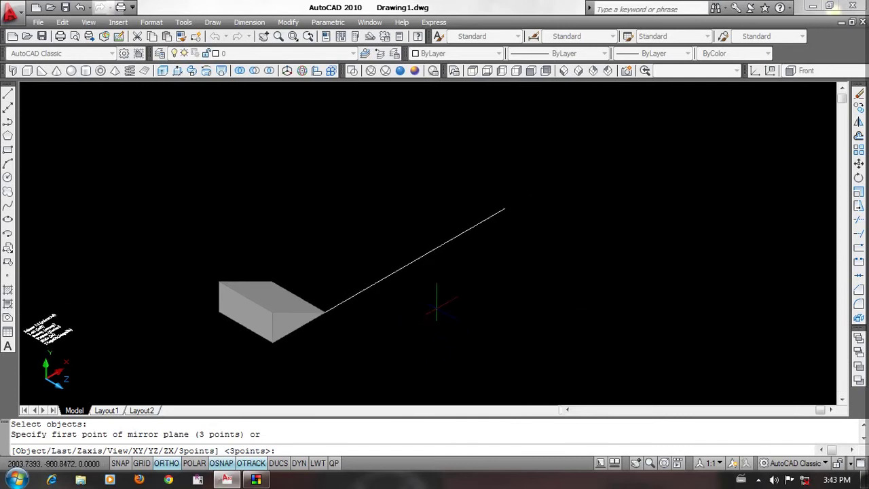
{"action": "middle_click_drag", "start_coordinate": [436, 302], "coordinate": [430, 306]}
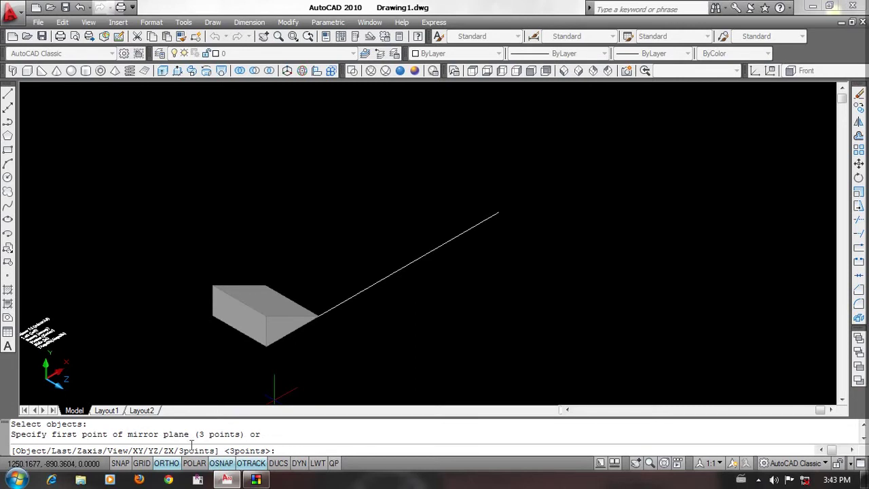
{"action": "middle_click_drag", "start_coordinate": [461, 272], "coordinate": [464, 267]}
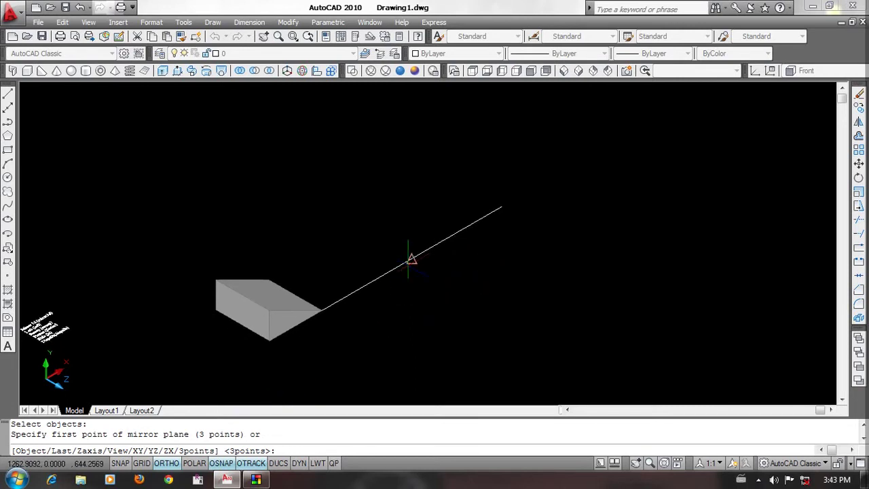
{"action": "middle_click_drag", "start_coordinate": [410, 259], "coordinate": [438, 268]}
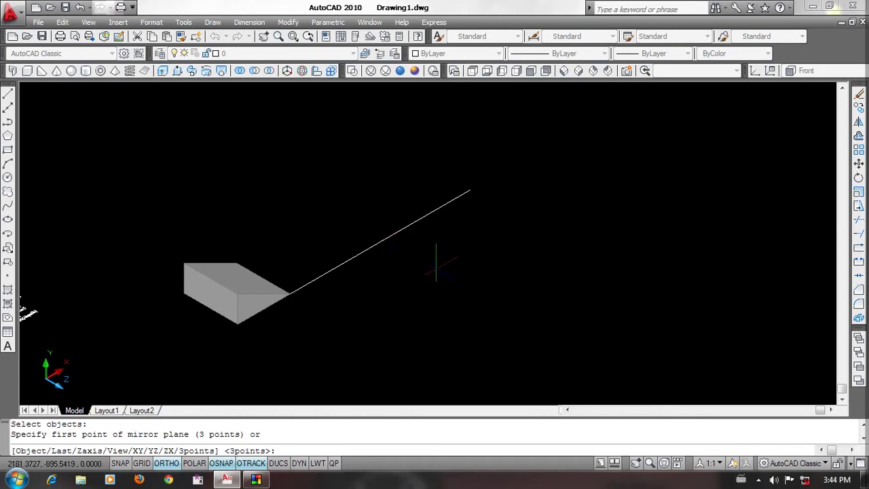
Step: Mirror the wedge through three plane points starting at the line midpoint, keeping the original
{"action": "left_click", "coordinate": [380, 243]}
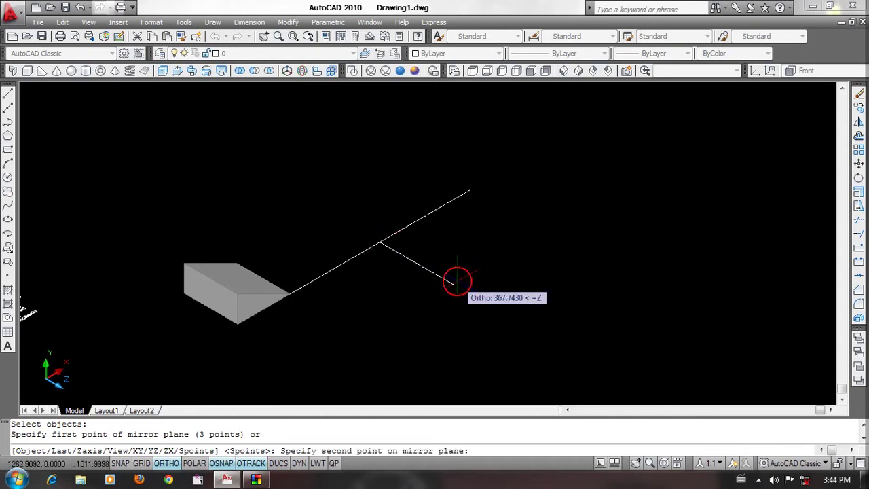
{"action": "scroll", "coordinate": [445, 211], "scroll_direction": "down", "scroll_amount": 2}
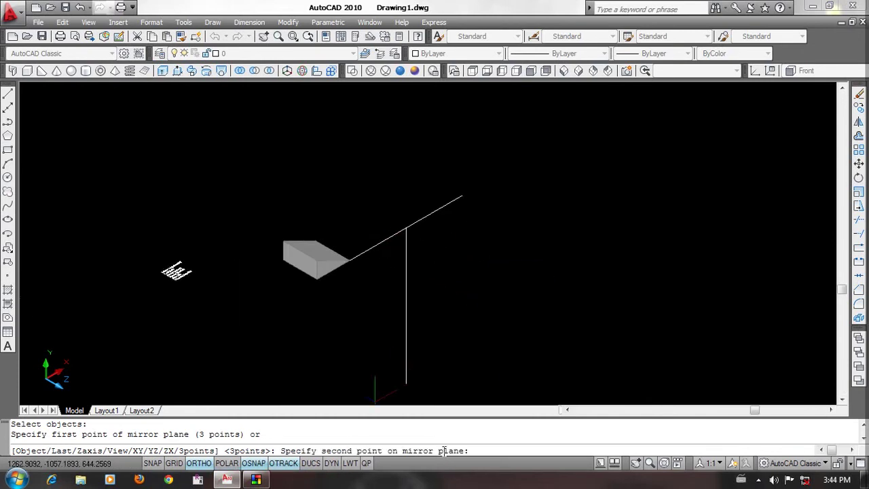
{"action": "scroll", "coordinate": [466, 252], "scroll_direction": "down", "scroll_amount": 2}
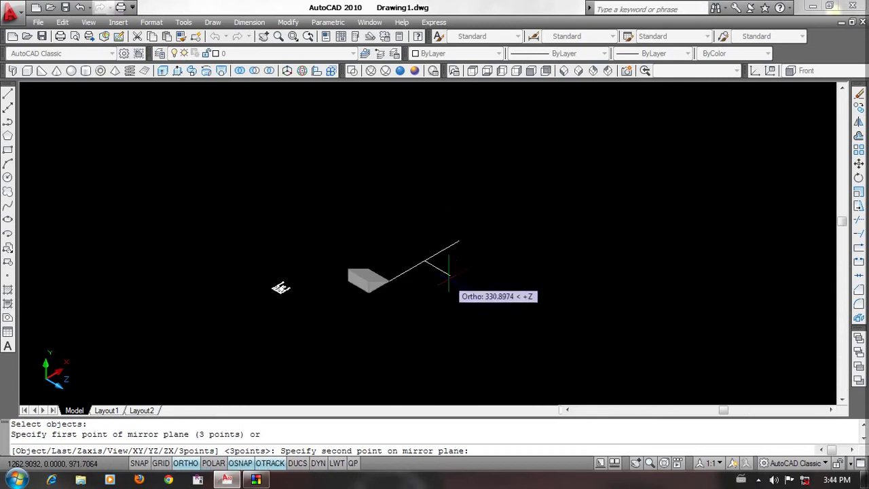
{"action": "scroll", "coordinate": [467, 271], "scroll_direction": "up", "scroll_amount": 2}
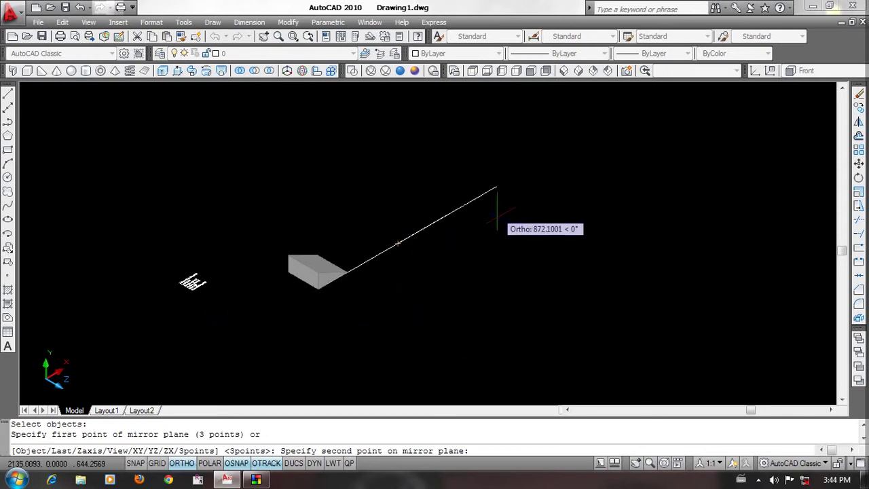
{"action": "left_click", "coordinate": [549, 329]}
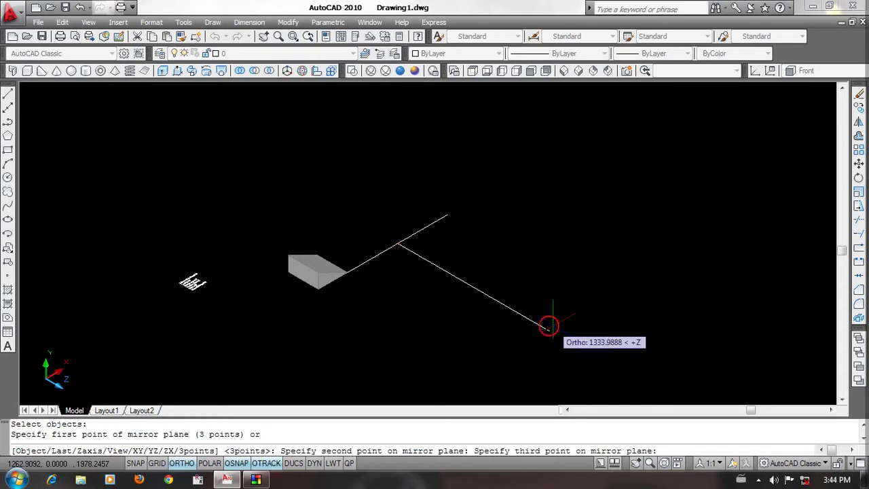
{"action": "left_click", "coordinate": [397, 134]}
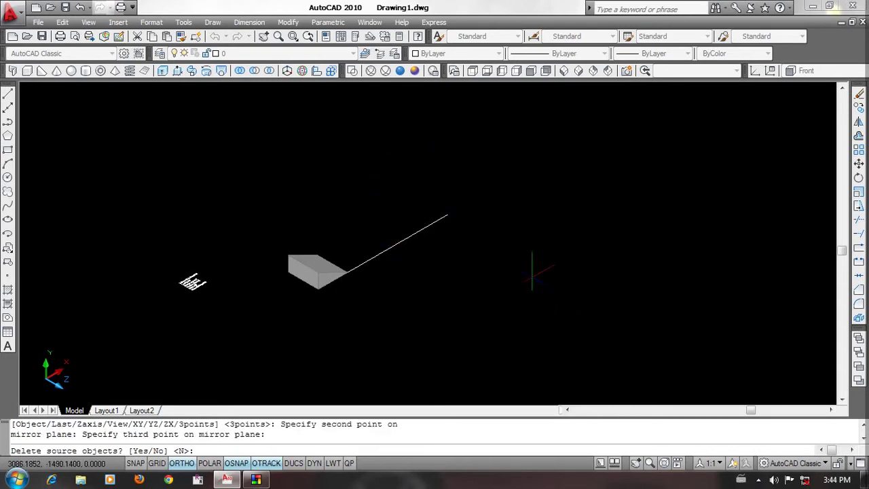
{"action": "middle_click_drag", "start_coordinate": [510, 271], "coordinate": [526, 269]}
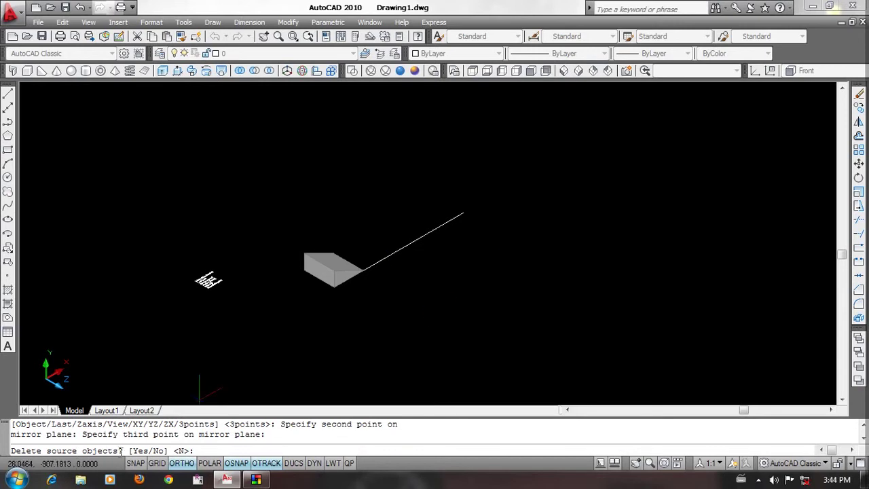
{"action": "scroll", "coordinate": [398, 291], "scroll_direction": "up", "scroll_amount": 2}
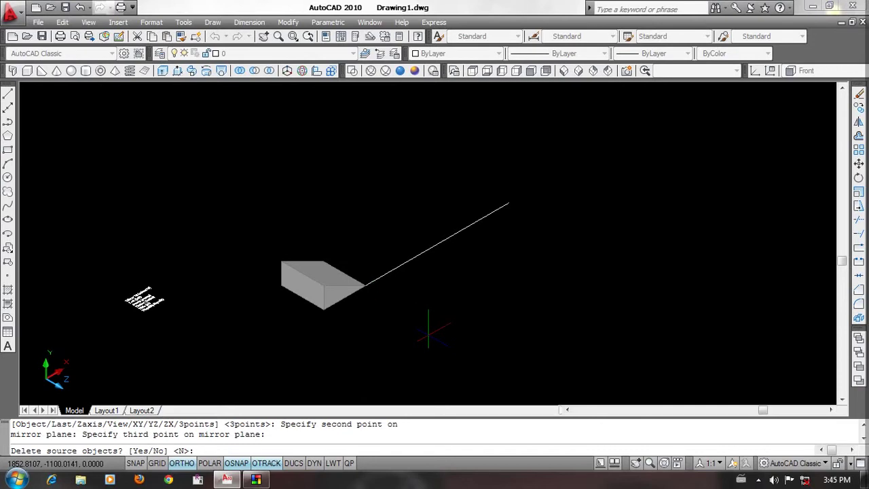
{"action": "key", "text": "Return"}
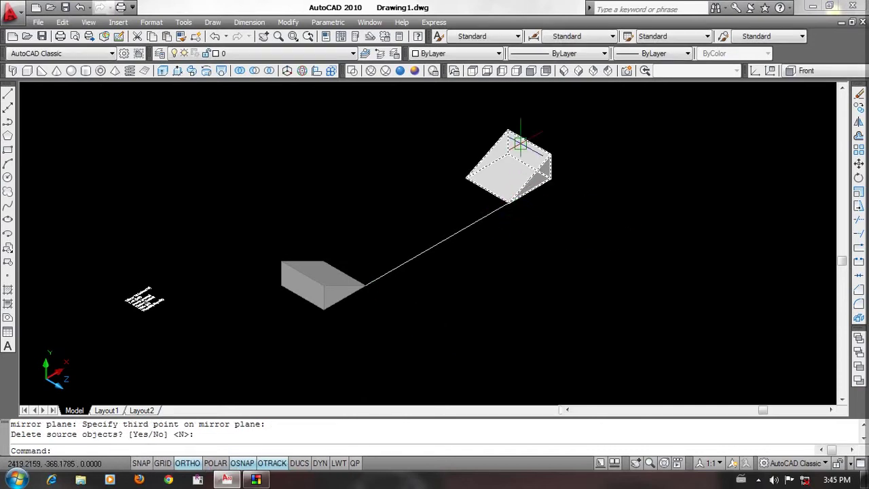
Step: Draw a vertical line straight down from the box corner with Ortho on
{"action": "scroll", "coordinate": [468, 271], "scroll_direction": "down", "scroll_amount": 1}
{"action": "middle_click_drag", "start_coordinate": [471, 272], "coordinate": [465, 291]}
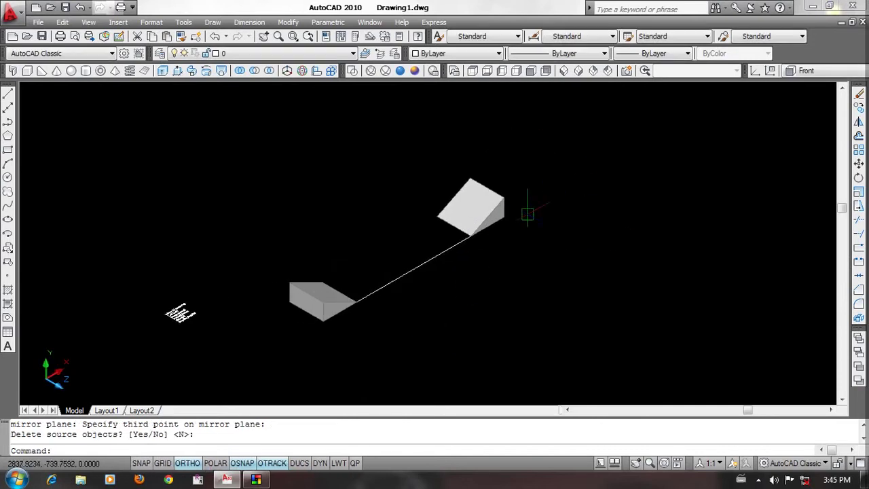
{"action": "middle_click_drag", "start_coordinate": [511, 315], "coordinate": [468, 303]}
{"action": "type", "text": "l"}
{"action": "key", "text": "Return"}
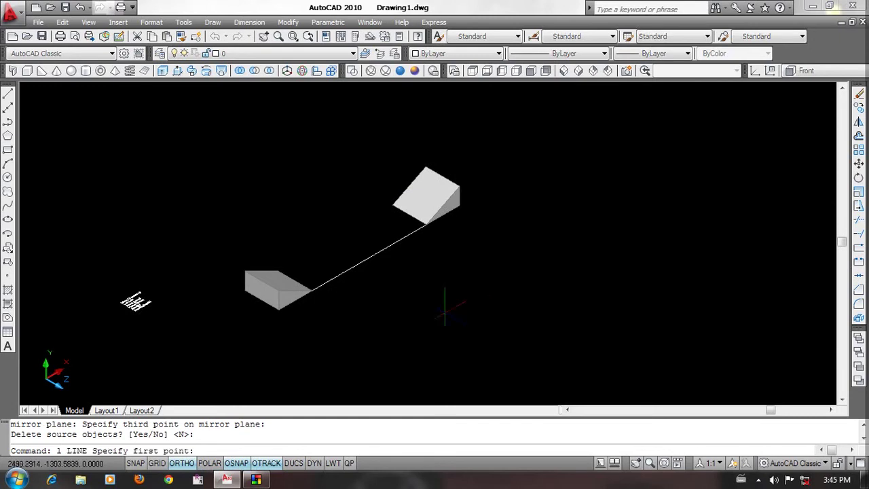
{"action": "scroll", "coordinate": [467, 308], "scroll_direction": "down", "scroll_amount": 2}
{"action": "left_click", "coordinate": [387, 317]}
{"action": "scroll", "coordinate": [380, 314], "scroll_direction": "down", "scroll_amount": 2}
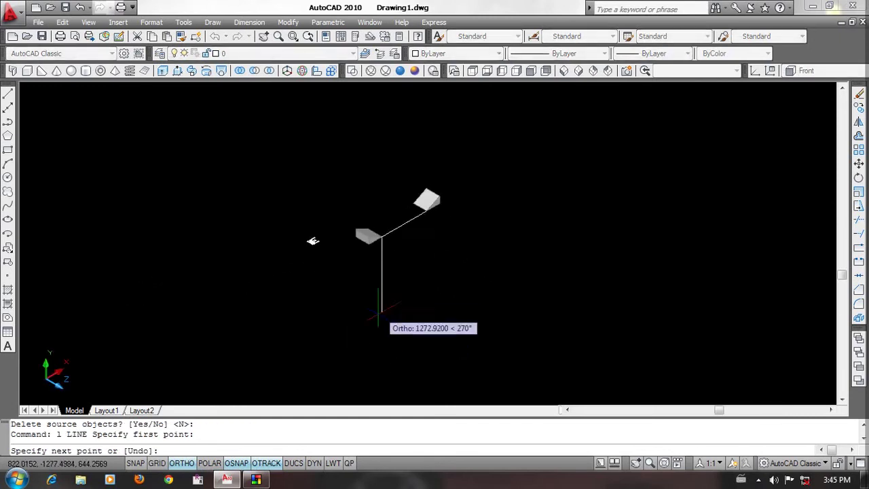
{"action": "scroll", "coordinate": [381, 302], "scroll_direction": "up", "scroll_amount": 1}
{"action": "left_click", "coordinate": [386, 300]}
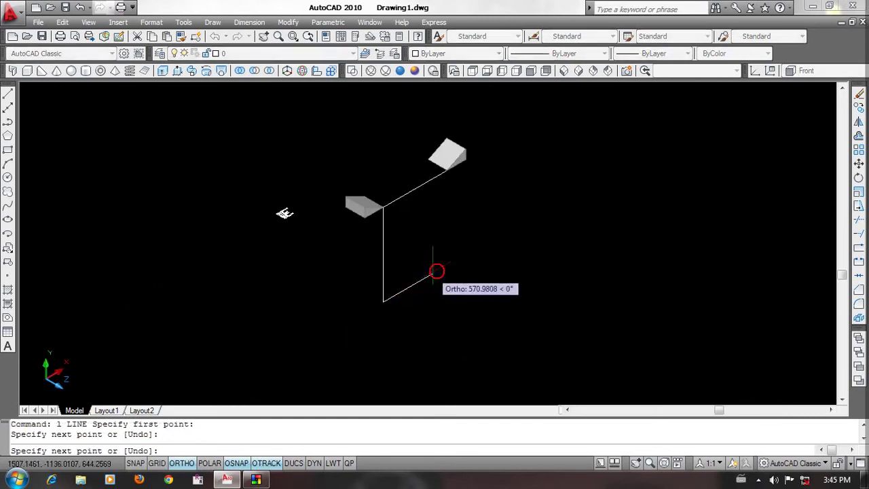
{"action": "key", "text": "Return"}
{"action": "middle_click_drag", "start_coordinate": [463, 271], "coordinate": [448, 294]}
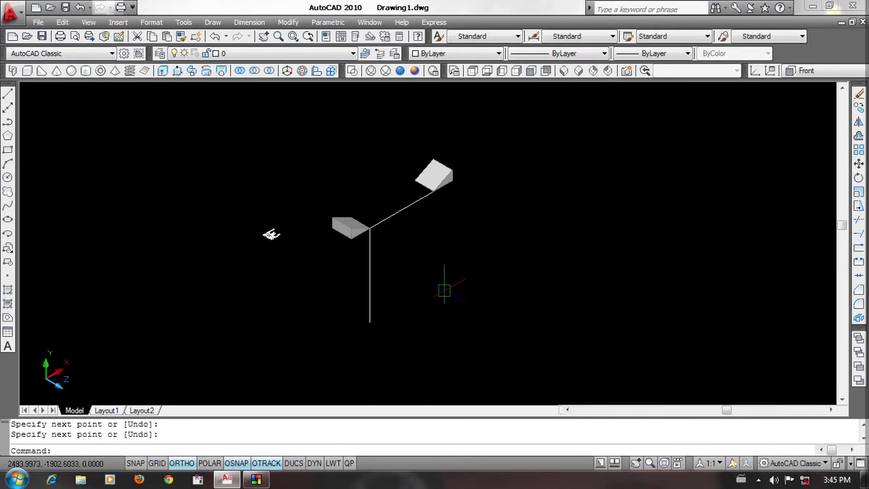
{"action": "mouse_move", "coordinate": [441, 295]}
{"action": "middle_mouse_down"}
{"action": "mouse_move", "coordinate": [455, 289]}
{"action": "mouse_move", "coordinate": [459, 316]}
{"action": "middle_mouse_up"}
{"action": "type", "text": "mirror3"}
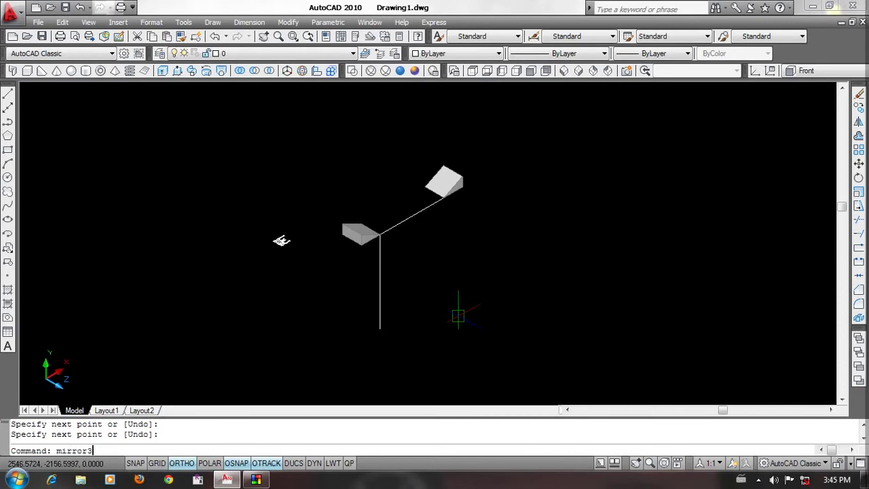
Step: Mirror the left block to the vertical line's lower end through three plane points, deleting the original
{"action": "type", "text": "d"}
{"action": "key", "text": "Return"}
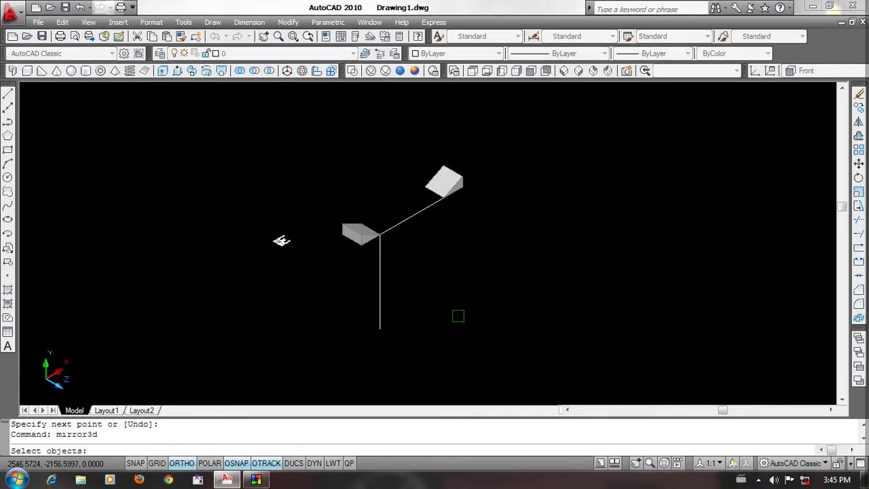
{"action": "left_click", "coordinate": [360, 233]}
{"action": "key", "text": "Return"}
{"action": "scroll", "coordinate": [418, 288], "scroll_direction": "up", "scroll_amount": 2}
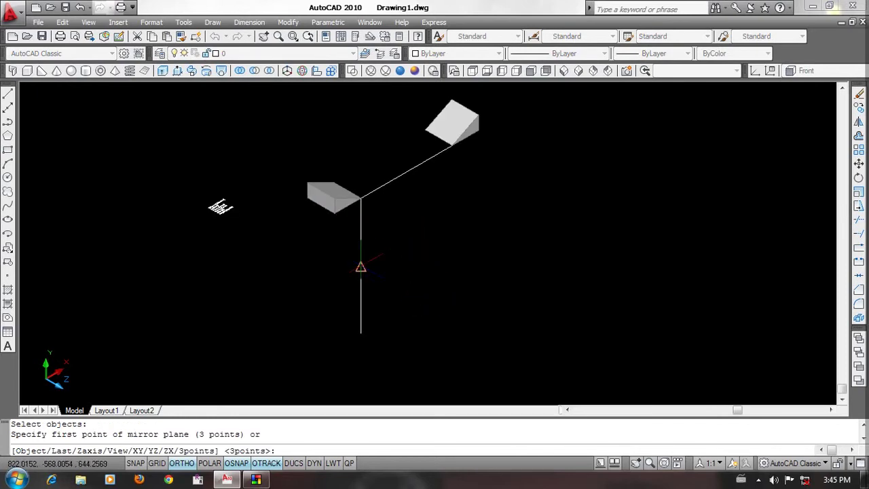
{"action": "left_click", "coordinate": [360, 267]}
{"action": "scroll", "coordinate": [363, 268], "scroll_direction": "down", "scroll_amount": 2}
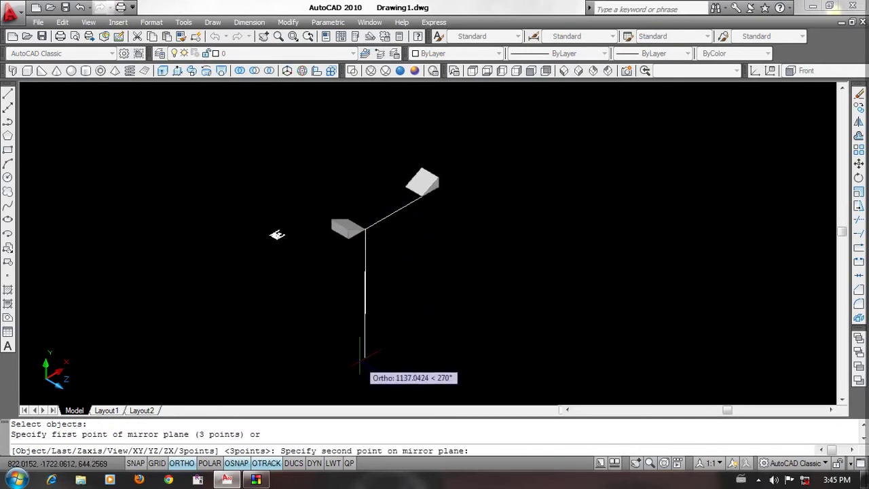
{"action": "left_click", "coordinate": [365, 270]}
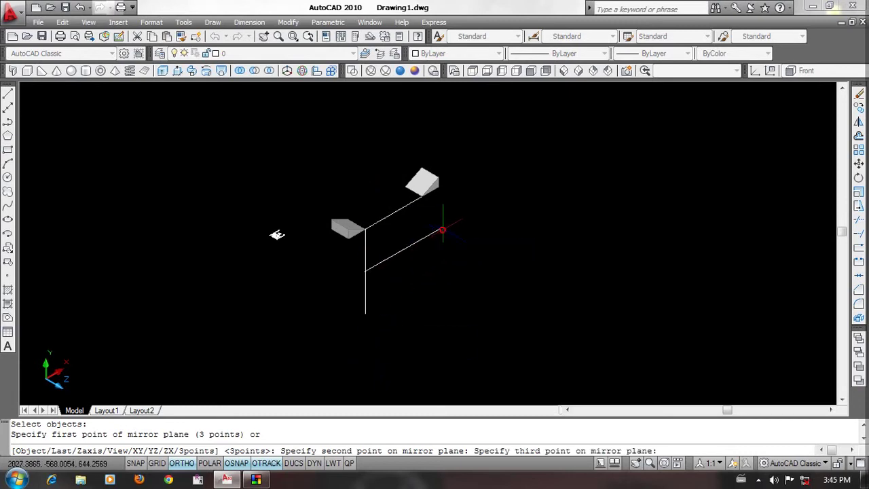
{"action": "left_click", "coordinate": [466, 287]}
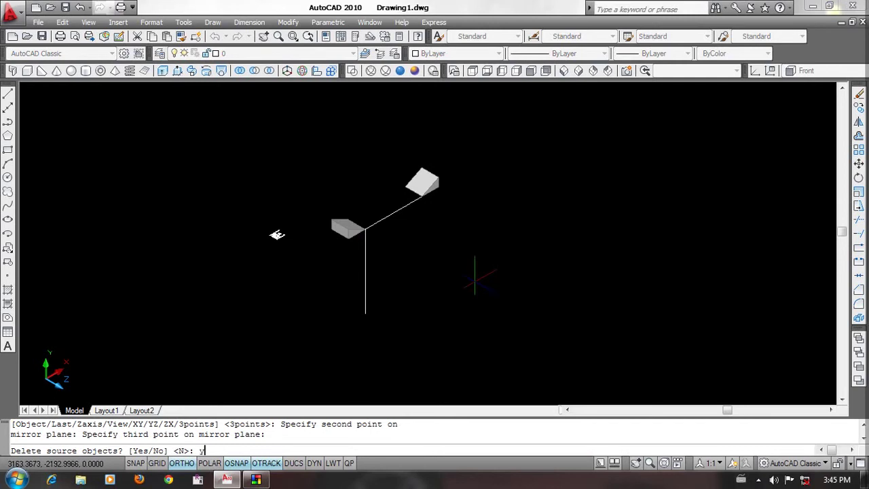
{"action": "key", "text": "Return"}
{"action": "scroll", "coordinate": [427, 270], "scroll_direction": "up", "scroll_amount": 2}
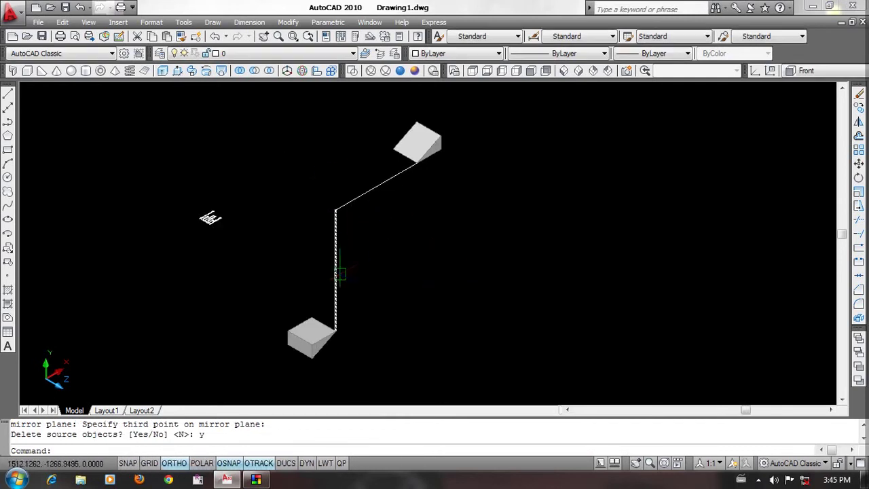
{"action": "scroll", "coordinate": [382, 283], "scroll_direction": "down", "scroll_amount": 1}
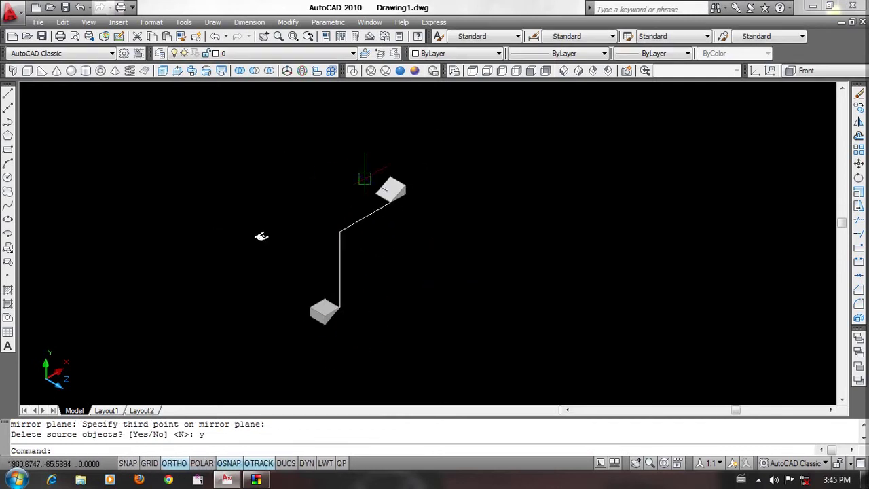
{"action": "mouse_move", "coordinate": [361, 291]}
{"action": "middle_mouse_down"}
{"action": "mouse_move", "coordinate": [408, 307]}
{"action": "mouse_move", "coordinate": [417, 246]}
{"action": "mouse_move", "coordinate": [386, 246]}
{"action": "middle_mouse_up"}
{"action": "type", "text": "mirror3d"}
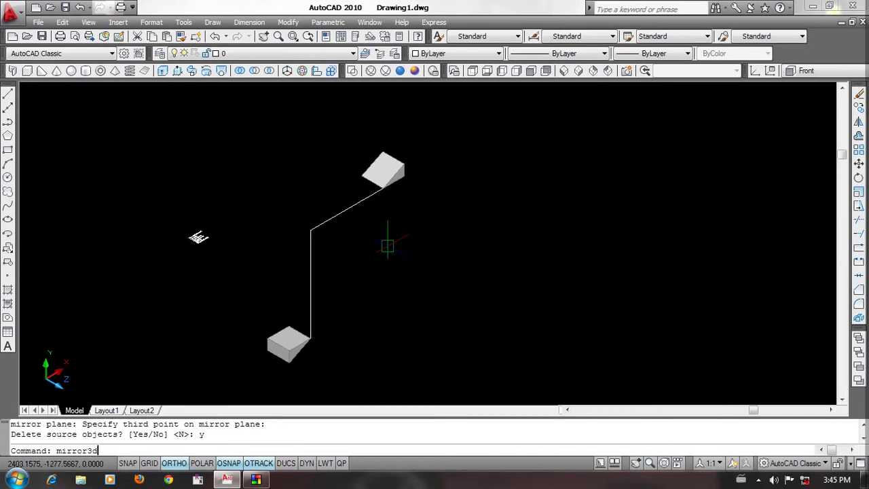
Step: Mirror the upper block again through three new plane points, keeping the original
{"action": "key", "text": "Return"}
{"action": "left_click", "coordinate": [404, 193]}
{"action": "right_click", "coordinate": [467, 228]}
{"action": "middle_click_drag", "start_coordinate": [544, 118], "coordinate": [467, 187]}
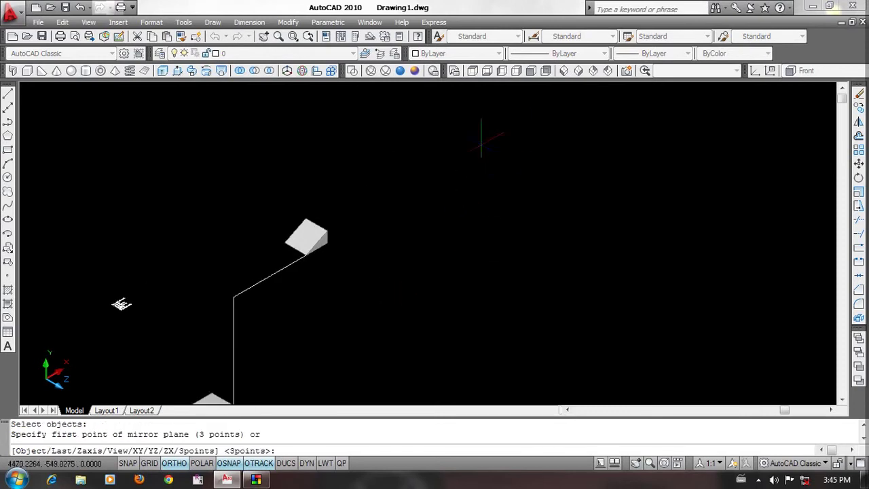
{"action": "left_click", "coordinate": [398, 210]}
{"action": "left_click", "coordinate": [401, 289]}
{"action": "left_click", "coordinate": [409, 317]}
{"action": "key", "text": "Return"}
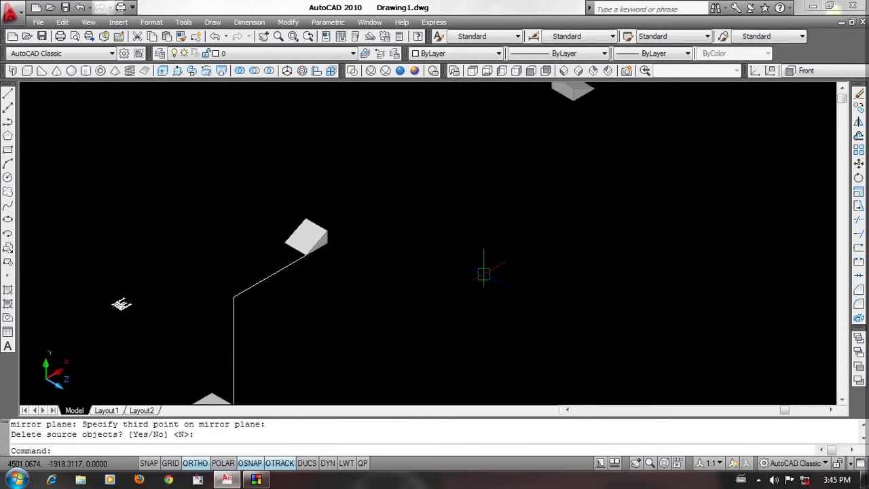
{"action": "scroll", "coordinate": [483, 272], "scroll_direction": "down", "scroll_amount": 4}
Step: Erase the blocks and path lines caught in crossing selection windows
{"action": "left_click", "coordinate": [553, 180]}
{"action": "left_click", "coordinate": [387, 254]}
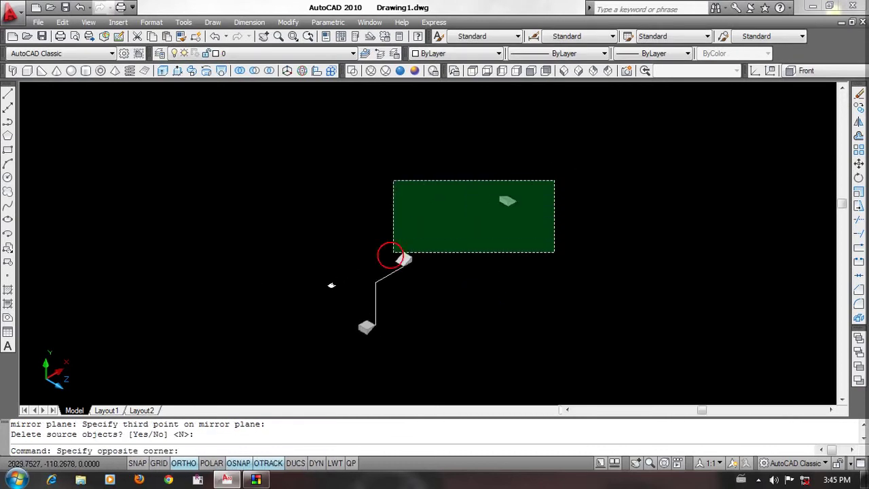
{"action": "left_click", "coordinate": [396, 340]}
{"action": "left_click", "coordinate": [343, 265]}
{"action": "type", "text": "e"}
{"action": "key", "text": "Return"}
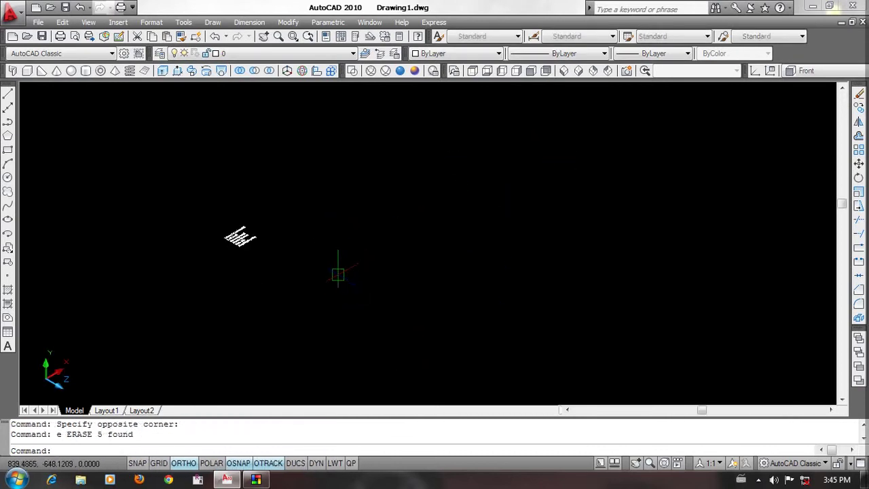
Step: Switch between the Top and SW Isometric preset 3D views
{"action": "left_click", "coordinate": [89, 22]}
{"action": "left_click", "coordinate": [313, 295]}
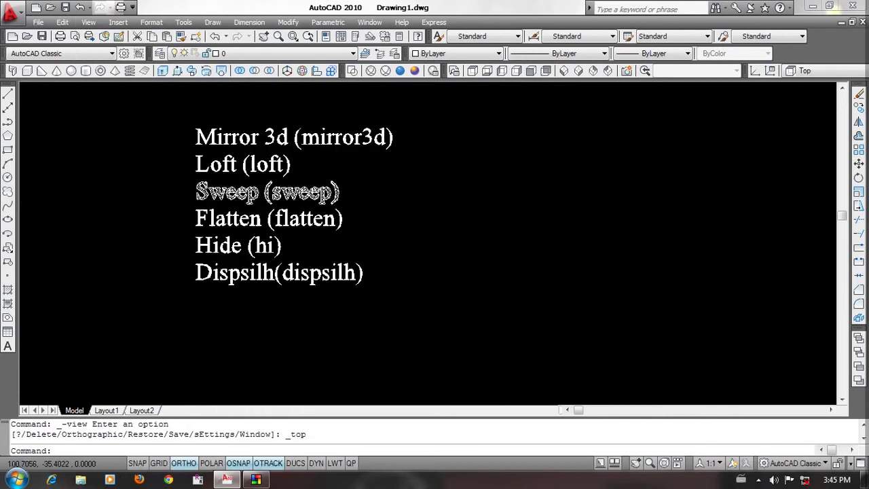
{"action": "scroll", "coordinate": [285, 210], "scroll_direction": "up", "scroll_amount": 3}
{"action": "key", "text": "alt+v"}
{"action": "key", "text": "w"}
{"action": "key", "text": "s"}
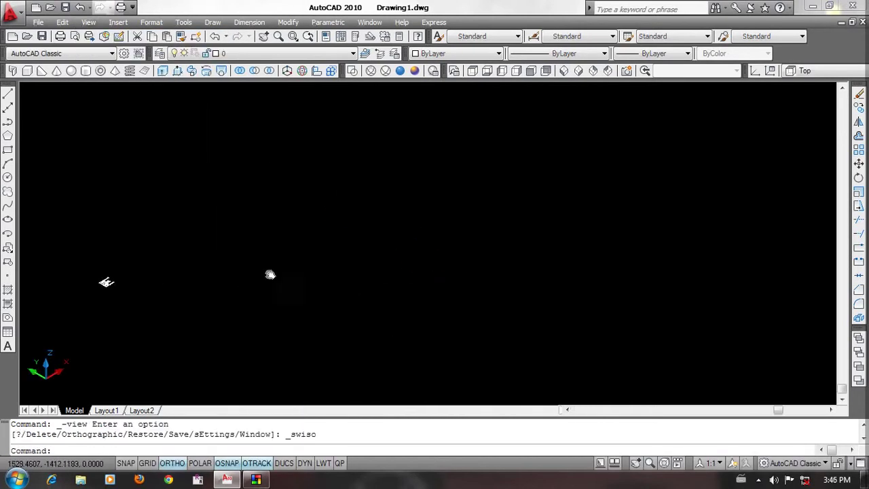
{"action": "left_click", "coordinate": [486, 216]}
Step: Sweep selection windows over the area for leftover objects and regenerate with RE
{"action": "left_click", "coordinate": [367, 307]}
{"action": "left_click", "coordinate": [508, 233]}
{"action": "left_click", "coordinate": [384, 296]}
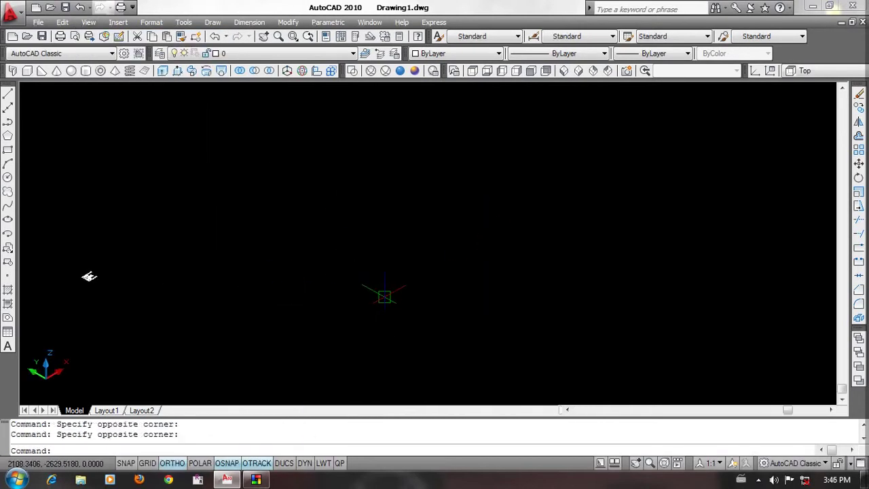
{"action": "left_click", "coordinate": [469, 262]}
{"action": "left_click", "coordinate": [334, 320]}
{"action": "left_click", "coordinate": [515, 244]}
{"action": "left_click", "coordinate": [461, 236]}
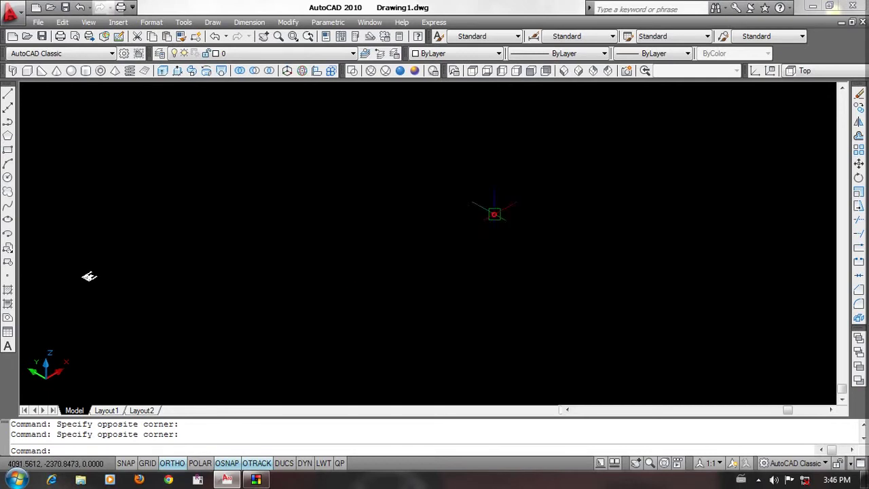
{"action": "type", "text": "re"}
{"action": "key", "text": "Return"}
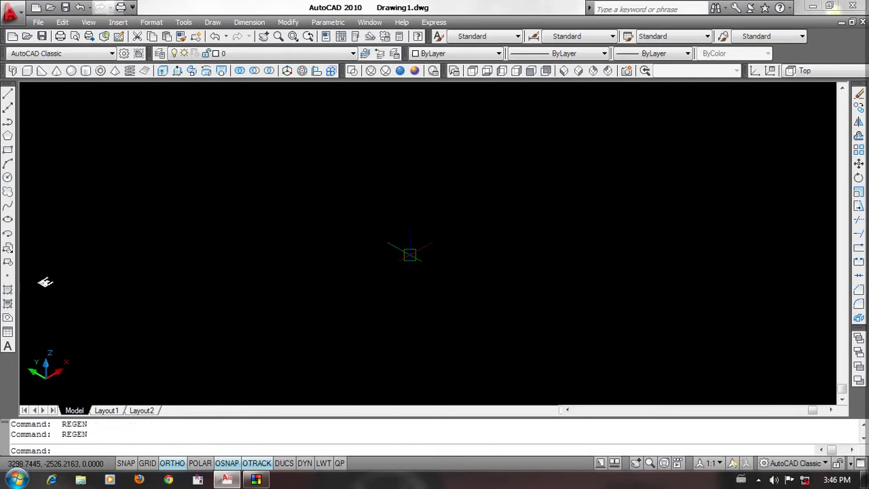
{"action": "left_click_drag", "start_coordinate": [438, 243], "coordinate": [316, 320]}
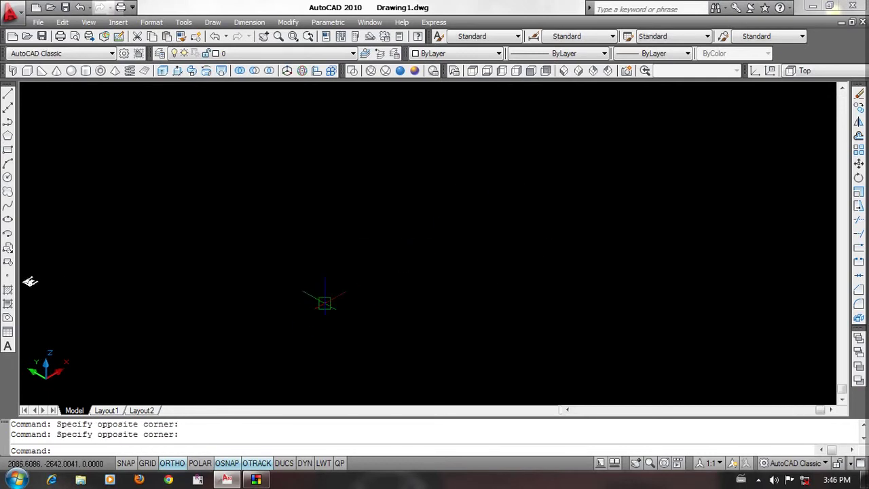
{"action": "type", "text": "c"}
Step: Draw concentric circles on the base centre, then erase the unwanted outer circle
{"action": "key", "text": "Return"}
{"action": "left_click", "coordinate": [382, 290]}
{"action": "left_click", "coordinate": [422, 311]}
{"action": "key", "text": "Return"}
{"action": "left_click", "coordinate": [382, 290]}
{"action": "left_click", "coordinate": [403, 306]}
{"action": "key", "text": "Return"}
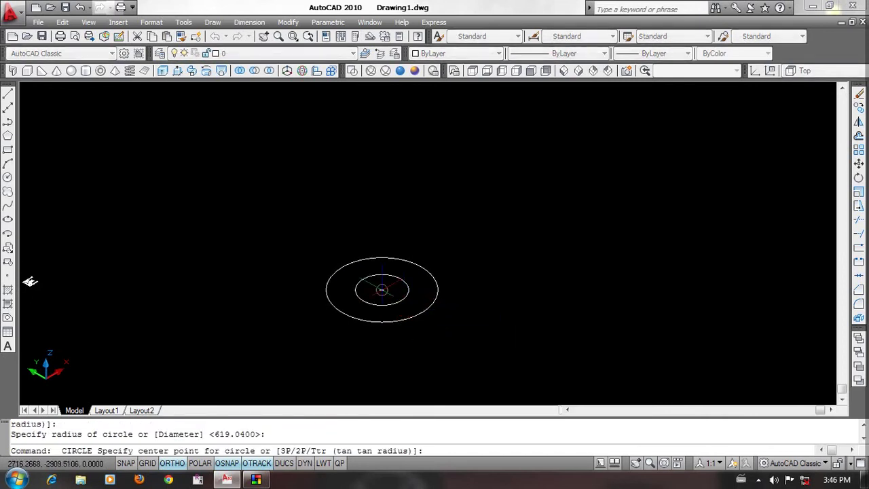
{"action": "left_click", "coordinate": [381, 290]}
{"action": "key", "text": "Return"}
{"action": "left_click", "coordinate": [426, 305]}
{"action": "type", "text": "e"}
{"action": "key", "text": "Return"}
Step: Draw another inner circle on the shared centre with the C command
{"action": "type", "text": "c"}
{"action": "key", "text": "Return"}
{"action": "left_click", "coordinate": [337, 285]}
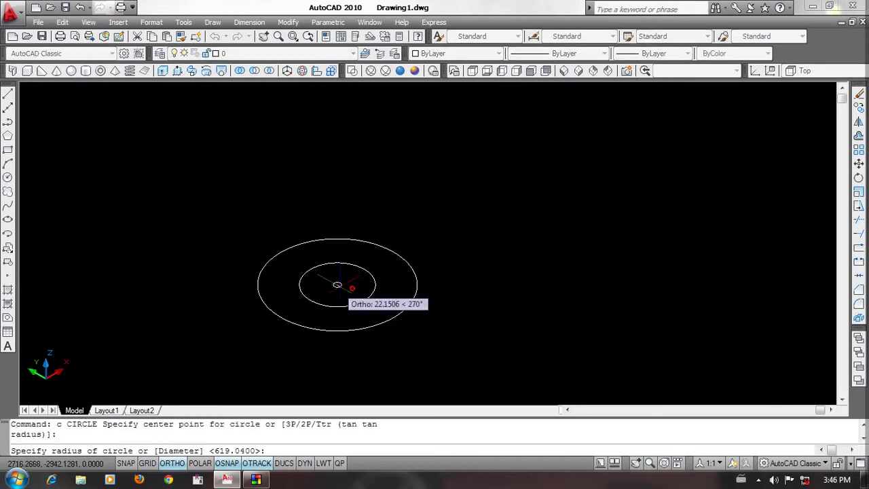
{"action": "left_click", "coordinate": [392, 297]}
Step: Move the two inner circles up above the base circle
{"action": "type", "text": "m"}
{"action": "key", "text": "Return"}
{"action": "left_click", "coordinate": [393, 293]}
{"action": "left_click", "coordinate": [366, 287]}
{"action": "left_click", "coordinate": [478, 326]}
{"action": "left_click", "coordinate": [487, 230]}
Step: Move the middle circle down to sit between the base and top circles
{"action": "key", "text": "Return"}
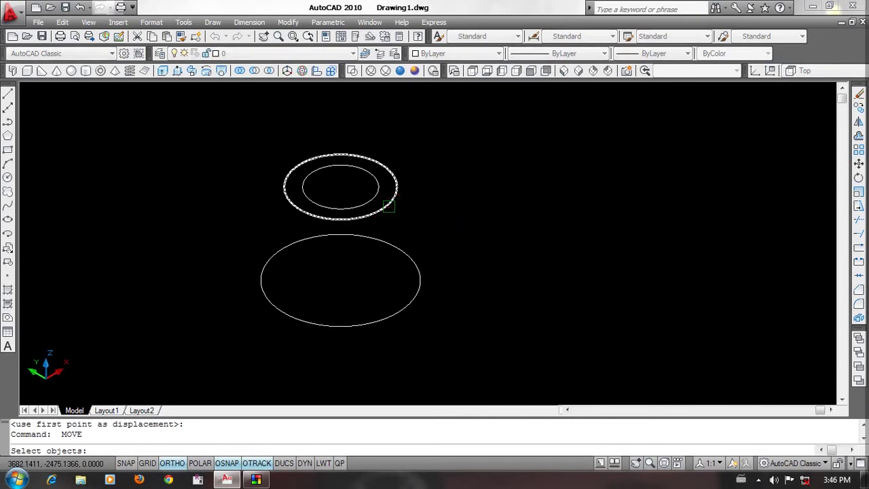
{"action": "left_click", "coordinate": [396, 184]}
{"action": "key", "text": "Return"}
{"action": "left_click", "coordinate": [504, 262]}
{"action": "left_click", "coordinate": [485, 248]}
{"action": "scroll", "coordinate": [461, 251], "scroll_direction": "down", "scroll_amount": 2}
{"action": "left_click", "coordinate": [574, 206]}
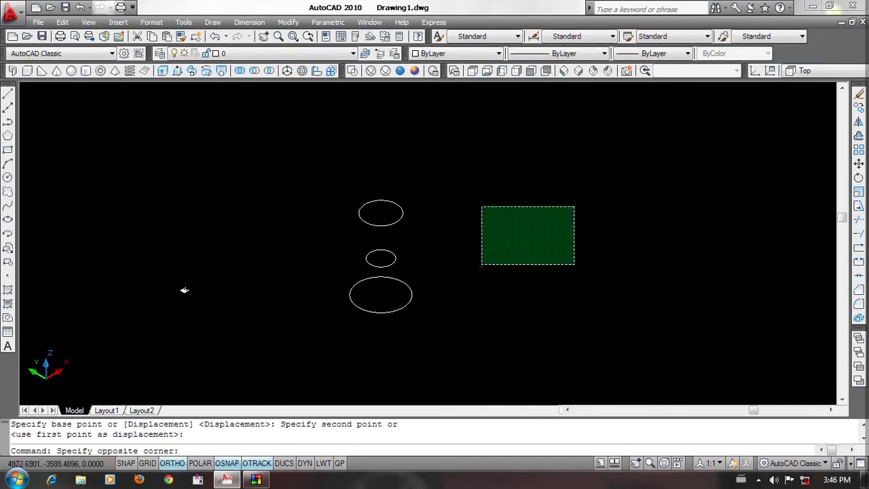
{"action": "left_click", "coordinate": [469, 261]}
Step: Draw a spline through the edges of the bottom, middle and top circles
{"action": "type", "text": "spl"}
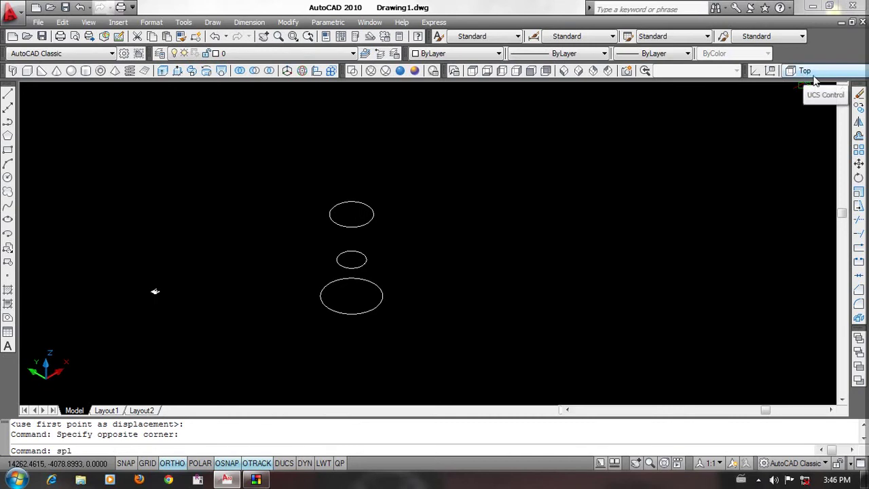
{"action": "scroll", "coordinate": [424, 227], "scroll_direction": "up", "scroll_amount": 1}
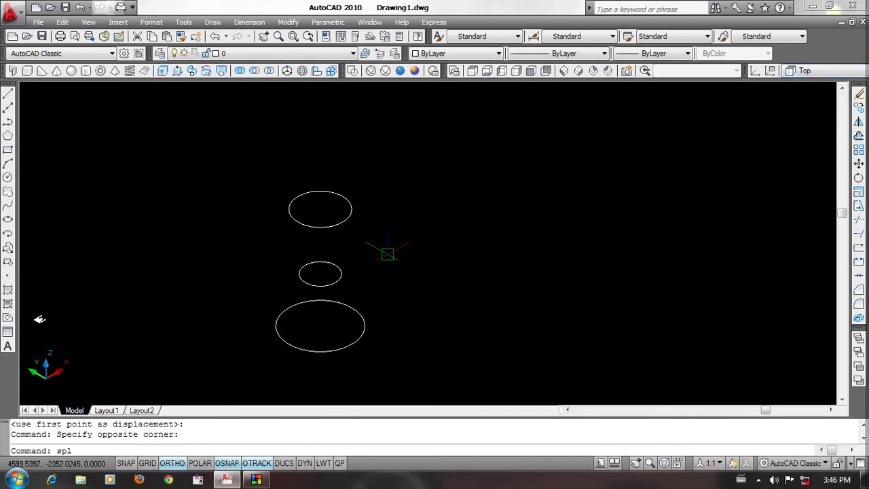
{"action": "key", "text": "Return"}
{"action": "scroll", "coordinate": [357, 223], "scroll_direction": "up", "scroll_amount": 1}
{"action": "left_click", "coordinate": [336, 220]}
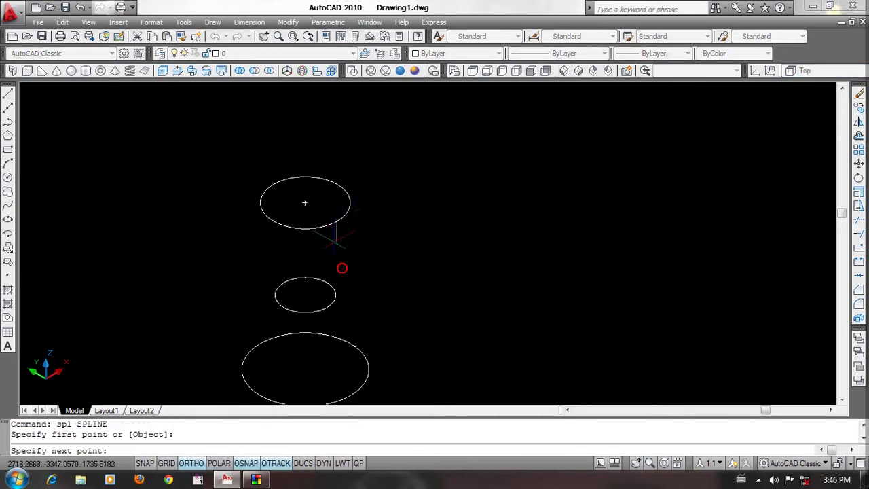
{"action": "middle_click_drag", "start_coordinate": [344, 265], "coordinate": [348, 217]}
{"action": "left_click", "coordinate": [316, 254]}
{"action": "middle_click_drag", "start_coordinate": [316, 254], "coordinate": [340, 241]}
{"action": "left_click", "coordinate": [337, 316]}
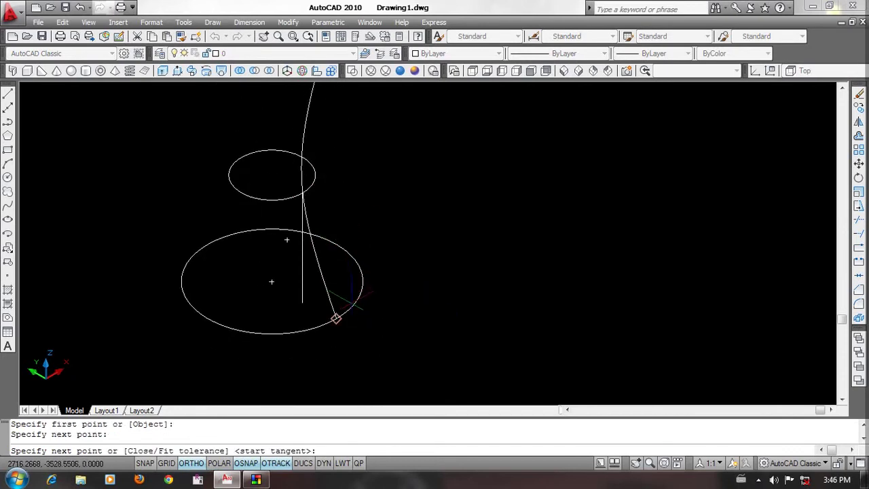
{"action": "key", "text": "Return"}
{"action": "key", "text": "Return"}
{"action": "key", "text": "Return"}
{"action": "scroll", "coordinate": [408, 279], "scroll_direction": "down", "scroll_amount": 3}
{"action": "scroll", "coordinate": [373, 291], "scroll_direction": "up", "scroll_amount": 1}
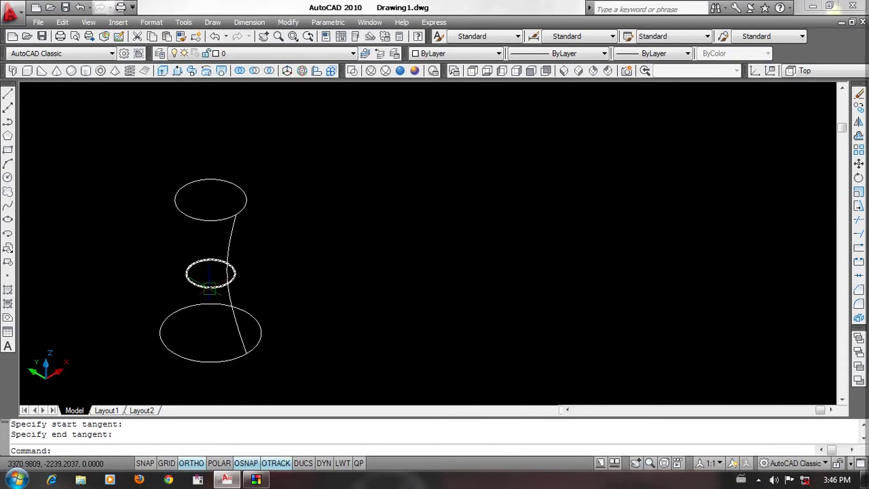
{"action": "middle_click_drag", "start_coordinate": [380, 265], "coordinate": [355, 280]}
Step: Copy the circles and spline twice to the right
{"action": "type", "text": "co"}
{"action": "key", "text": "Return"}
{"action": "left_click", "coordinate": [307, 175]}
{"action": "left_click", "coordinate": [167, 353]}
{"action": "key", "text": "Return"}
{"action": "left_click", "coordinate": [270, 357]}
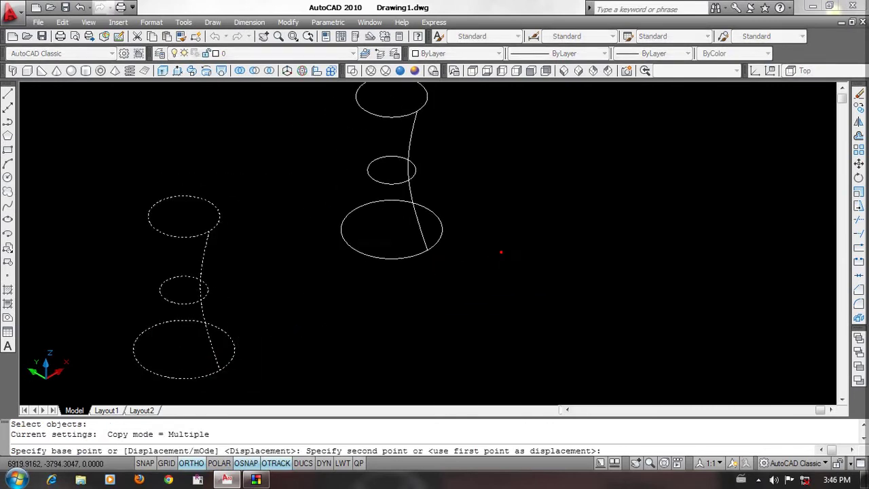
{"action": "left_click", "coordinate": [475, 241]}
{"action": "scroll", "coordinate": [468, 278], "scroll_direction": "down", "scroll_amount": 3}
{"action": "scroll", "coordinate": [475, 272], "scroll_direction": "up", "scroll_amount": 1}
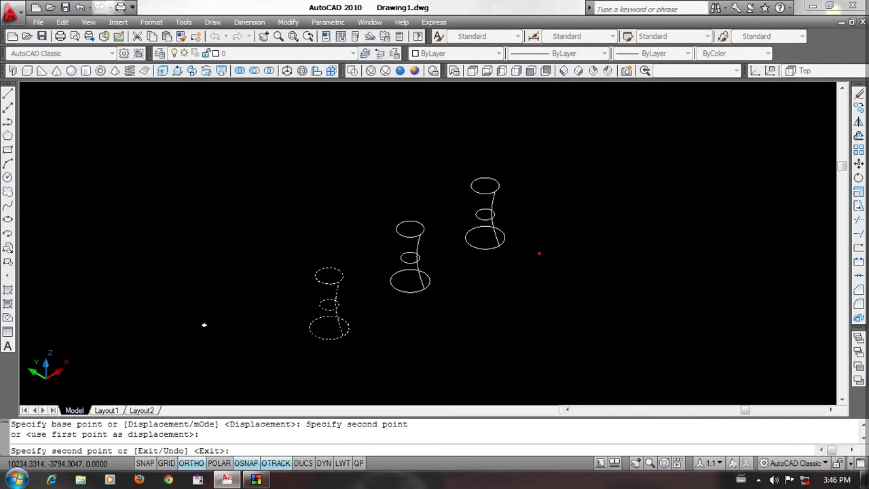
{"action": "left_click", "coordinate": [525, 242]}
{"action": "key", "text": "Return"}
Step: Erase the spline from the rightmost copy
{"action": "scroll", "coordinate": [516, 238], "scroll_direction": "up", "scroll_amount": 2}
{"action": "left_click", "coordinate": [533, 229]}
{"action": "type", "text": "e"}
{"action": "key", "text": "Return"}
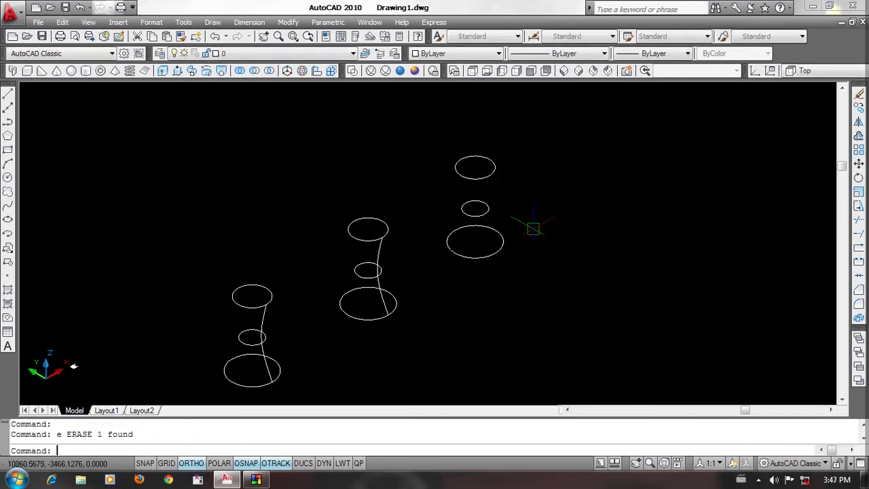
Step: Switch the visual style to Realistic
{"action": "middle_click_drag", "start_coordinate": [442, 344], "coordinate": [548, 273]}
{"action": "scroll", "coordinate": [419, 269], "scroll_direction": "up", "scroll_amount": 3}
{"action": "mouse_move", "coordinate": [420, 270]}
{"action": "middle_mouse_down"}
{"action": "mouse_move", "coordinate": [429, 279]}
{"action": "mouse_move", "coordinate": [408, 272]}
{"action": "middle_mouse_up"}
{"action": "left_click", "coordinate": [400, 70]}
Step: Start LOFT and pick the left stack's bottom, middle and top circles as cross sections
{"action": "type", "text": "loft"}
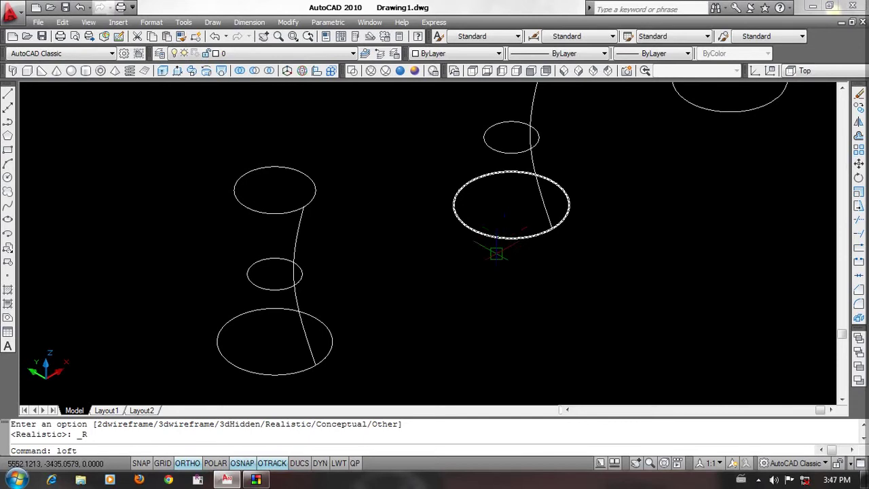
{"action": "middle_click_drag", "start_coordinate": [432, 306], "coordinate": [434, 295]}
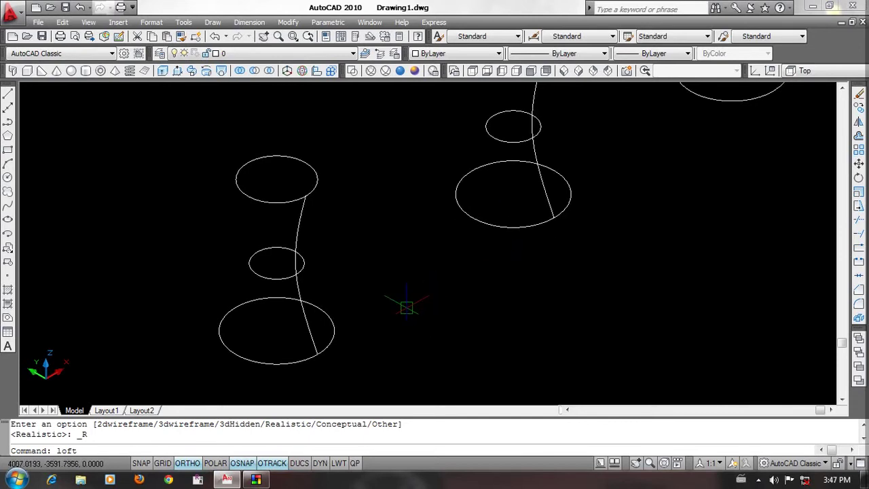
{"action": "key", "text": "Return"}
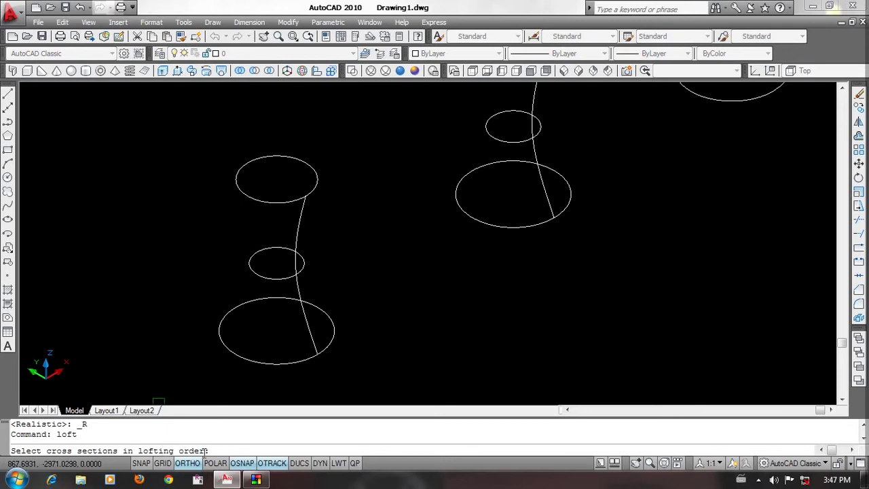
{"action": "middle_click_drag", "start_coordinate": [418, 327], "coordinate": [419, 316]}
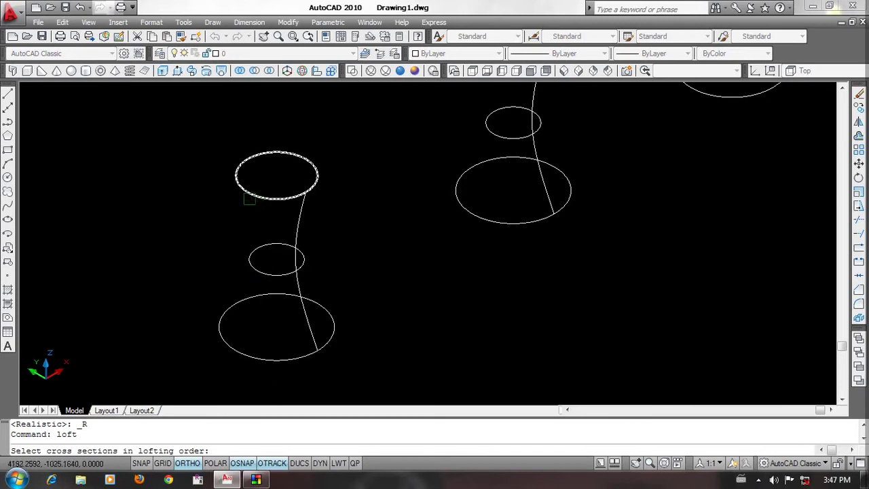
{"action": "middle_click_drag", "start_coordinate": [230, 223], "coordinate": [231, 221]}
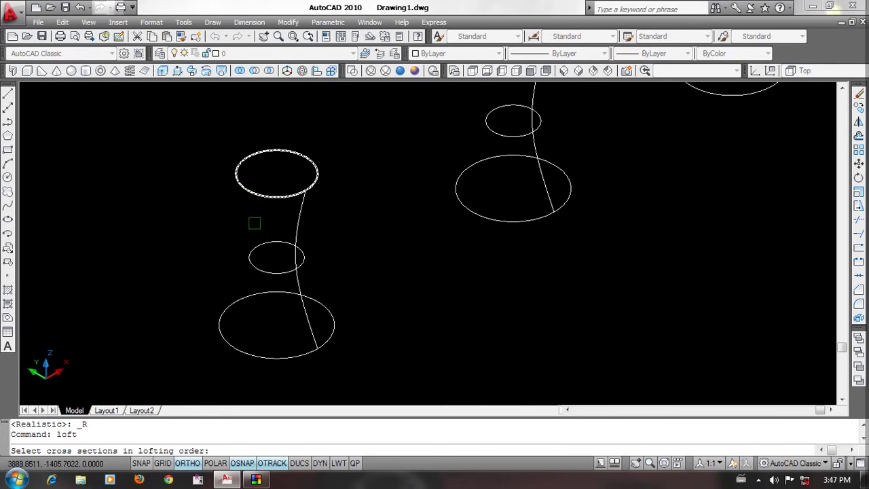
{"action": "middle_click_drag", "start_coordinate": [391, 324], "coordinate": [404, 329]}
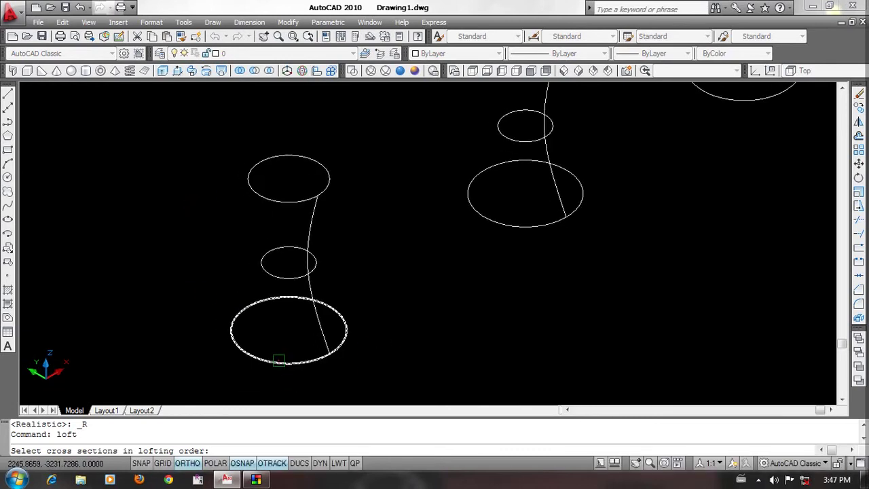
{"action": "left_click", "coordinate": [279, 360]}
{"action": "left_click", "coordinate": [285, 272]}
{"action": "left_click", "coordinate": [287, 202]}
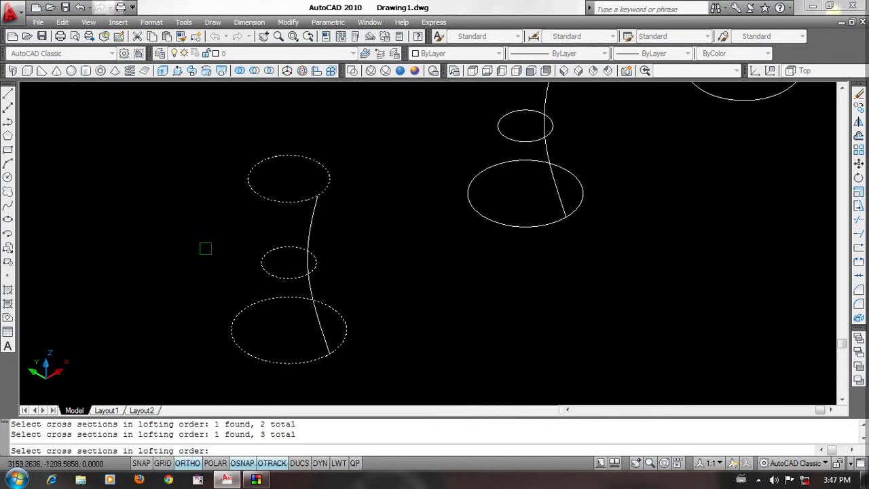
{"action": "key", "text": "Return"}
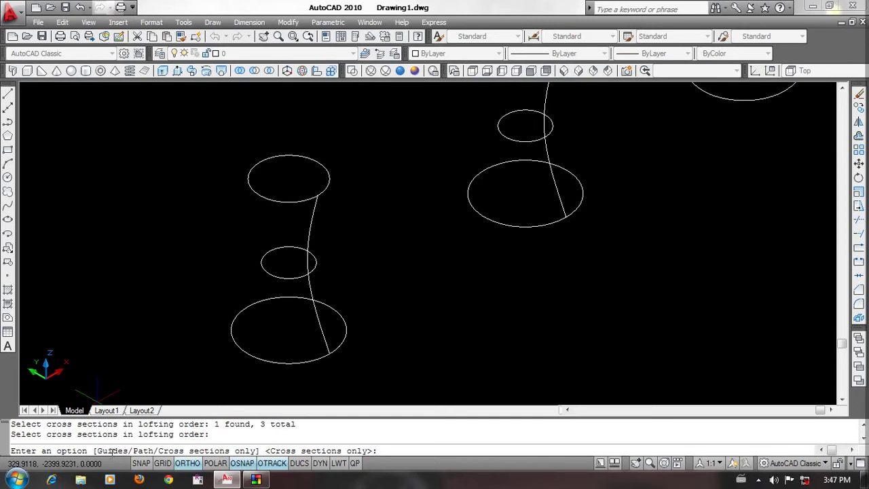
{"action": "type", "text": "g"}
Step: Use the spline as the guide curve to complete the vase solid
{"action": "key", "text": "Return"}
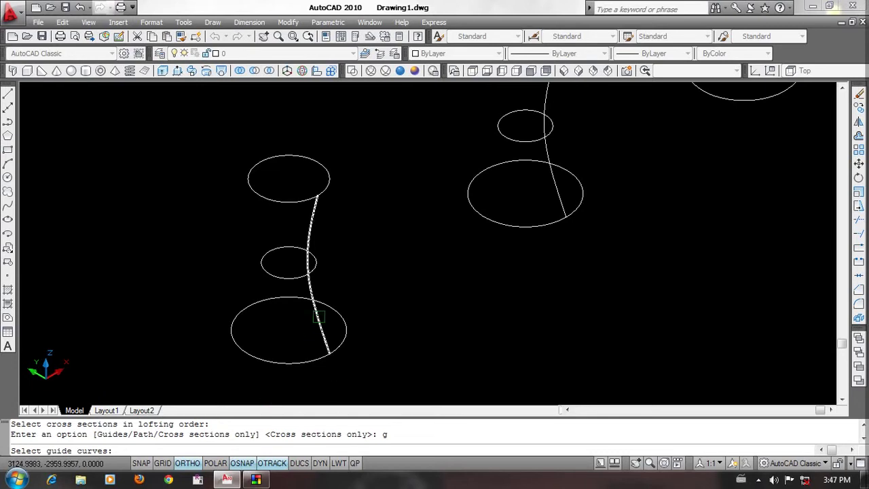
{"action": "left_click", "coordinate": [318, 316]}
{"action": "key", "text": "Return"}
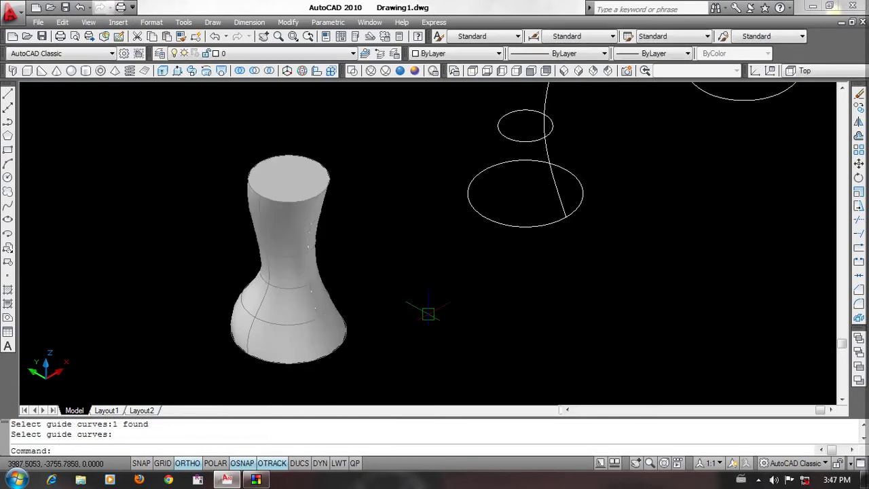
{"action": "middle_click_drag", "start_coordinate": [400, 314], "coordinate": [393, 301]}
Step: Loft the middle stack's three circles along the spline using the Path option
{"action": "mouse_move", "coordinate": [450, 305]}
{"action": "middle_mouse_down"}
{"action": "mouse_move", "coordinate": [624, 278]}
{"action": "mouse_move", "coordinate": [588, 299]}
{"action": "middle_mouse_up"}
{"action": "scroll", "coordinate": [625, 278], "scroll_direction": "down", "scroll_amount": 3}
{"action": "type", "text": "loft"}
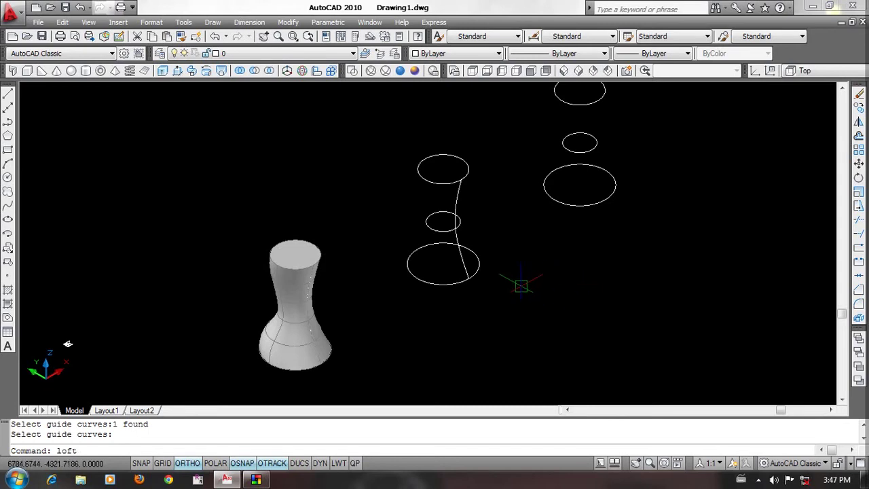
{"action": "key", "text": "Return"}
{"action": "left_click", "coordinate": [452, 284]}
{"action": "left_click", "coordinate": [452, 284]}
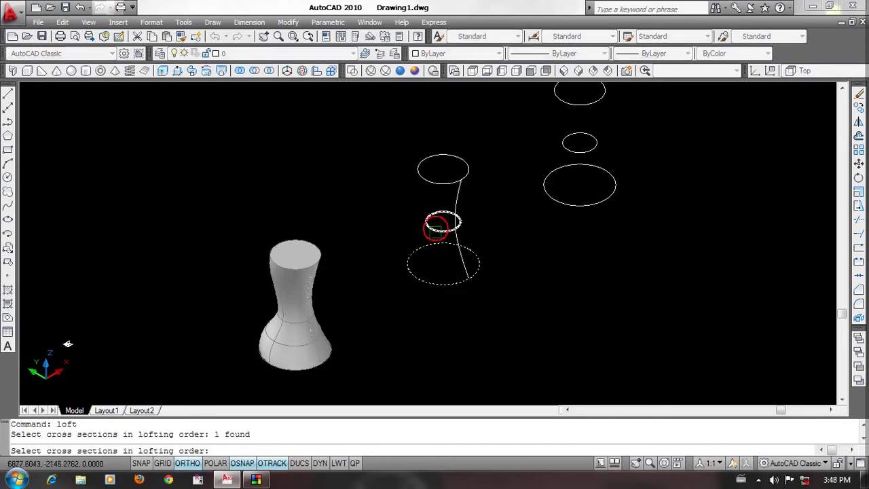
{"action": "left_click", "coordinate": [443, 231]}
{"action": "left_click", "coordinate": [443, 182]}
{"action": "key", "text": "Return"}
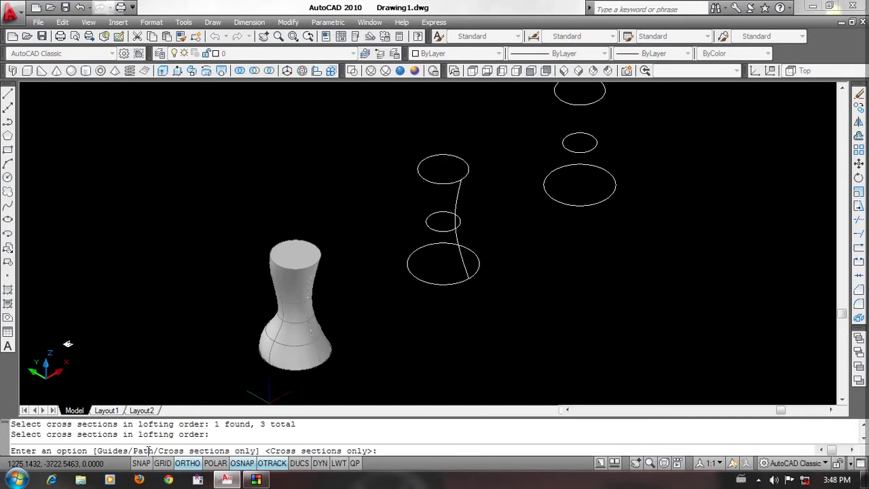
{"action": "type", "text": "p"}
{"action": "key", "text": "Return"}
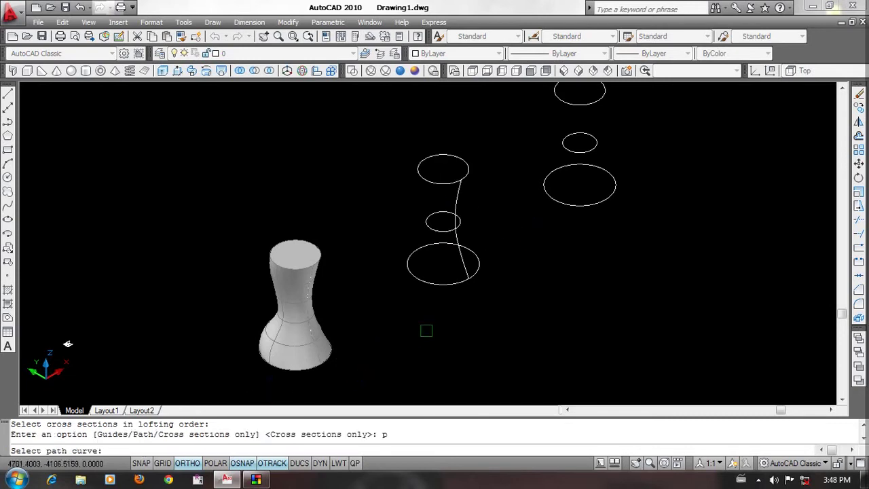
{"action": "middle_click_drag", "start_coordinate": [68, 343], "coordinate": [48, 357]}
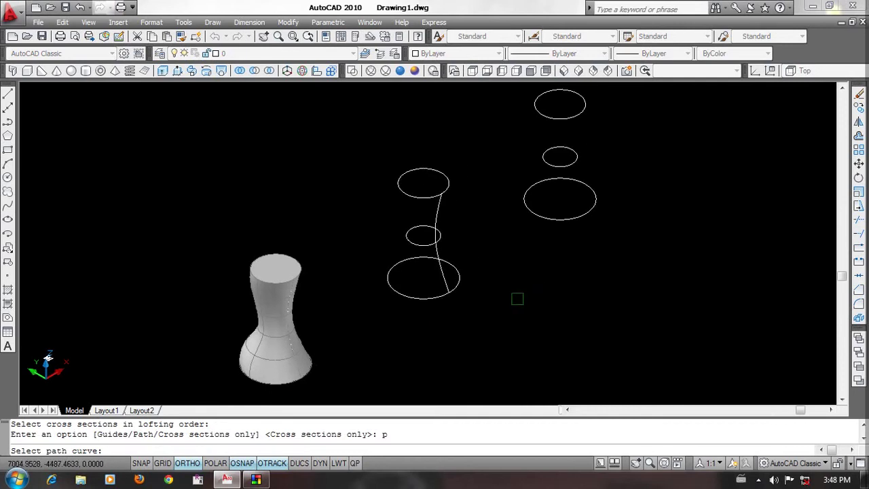
{"action": "left_click", "coordinate": [436, 211]}
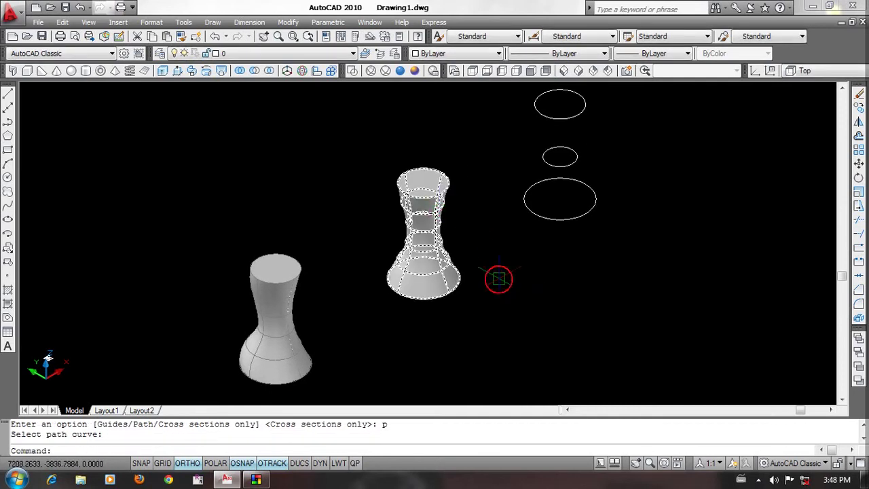
Step: Undo the path-based loft
{"action": "middle_click_drag", "start_coordinate": [501, 270], "coordinate": [512, 284]}
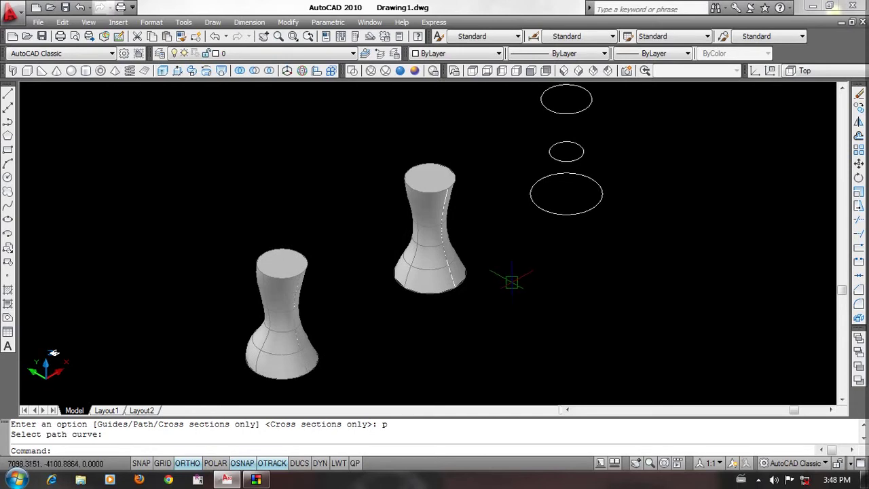
{"action": "scroll", "coordinate": [523, 299], "scroll_direction": "up", "scroll_amount": 2}
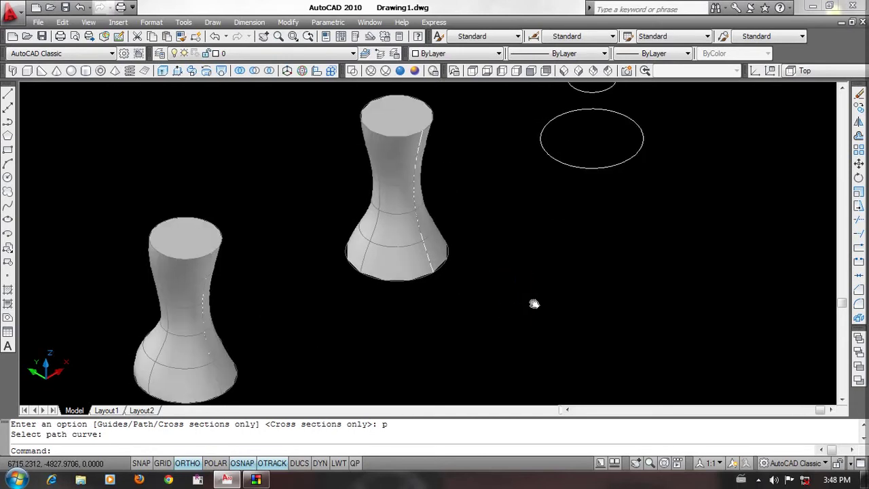
{"action": "middle_click_drag", "start_coordinate": [504, 228], "coordinate": [507, 250]}
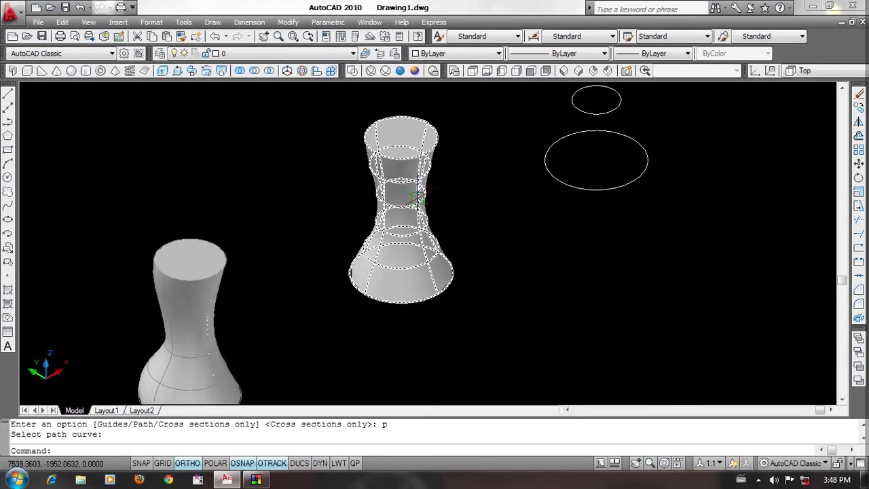
{"action": "type", "text": "u"}
{"action": "key", "text": "Return"}
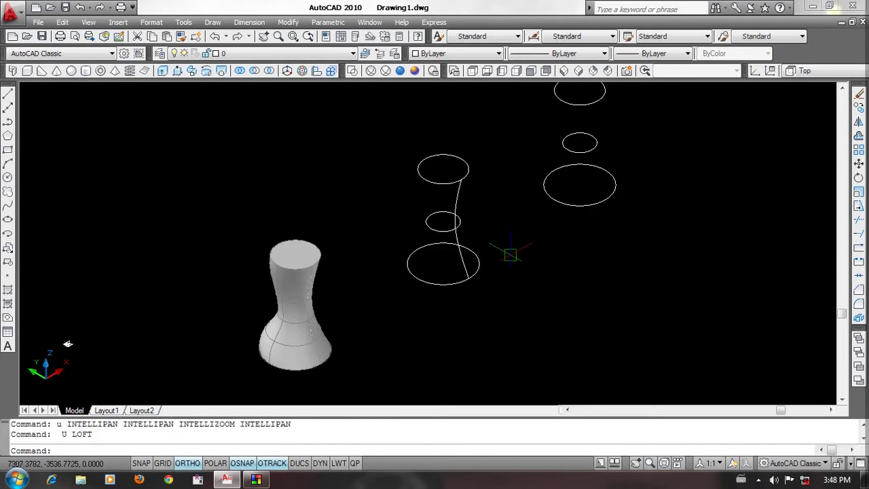
Step: Loft again through the bottom, middle and top ellipses, using the curved line as path
{"action": "type", "text": "loft"}
{"action": "key", "text": "Return"}
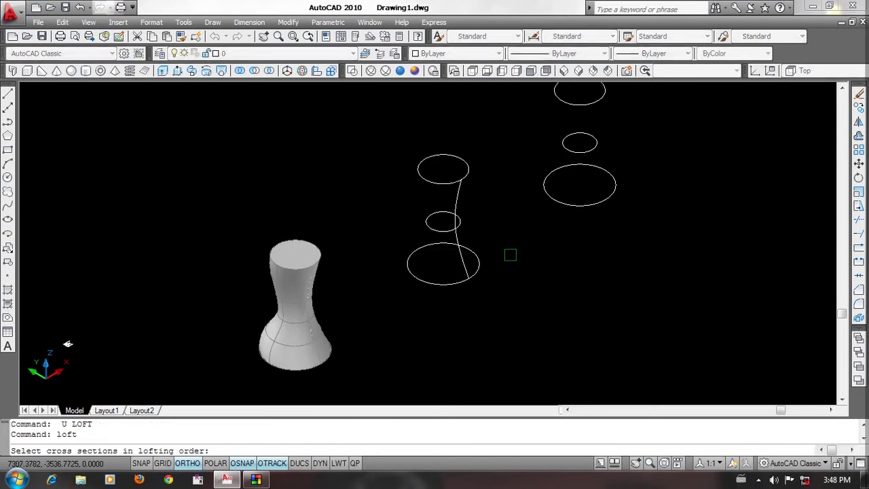
{"action": "left_click", "coordinate": [445, 283]}
{"action": "left_click", "coordinate": [440, 233]}
{"action": "left_click", "coordinate": [438, 180]}
{"action": "key", "text": "Return"}
{"action": "key", "text": "Return"}
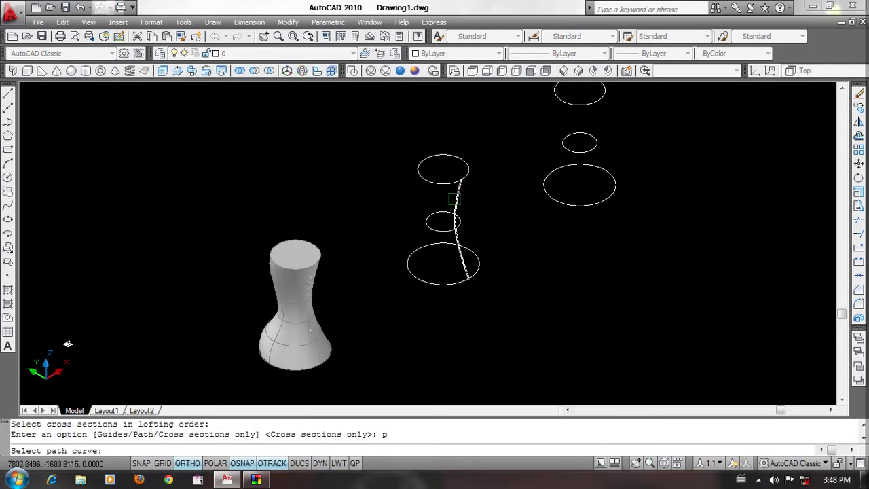
{"action": "left_click", "coordinate": [453, 198]}
Step: Regenerate the drawing display with RE
{"action": "middle_click_drag", "start_coordinate": [526, 272], "coordinate": [560, 273]}
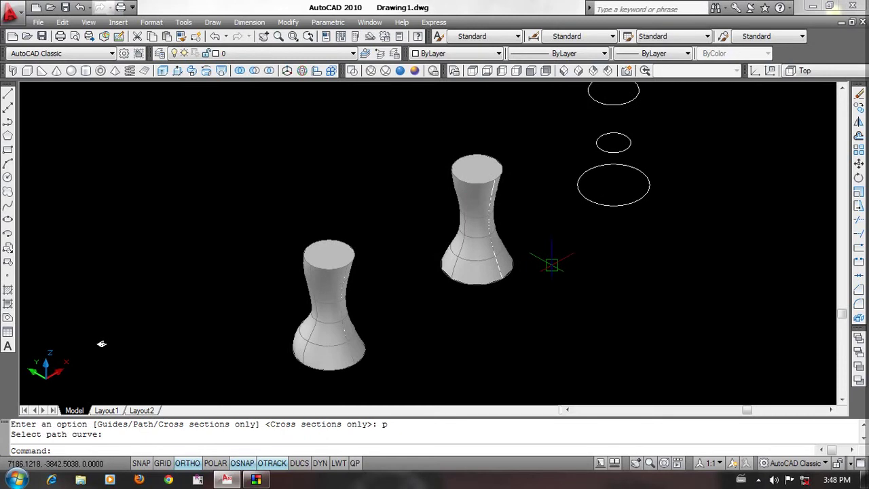
{"action": "middle_click_drag", "start_coordinate": [552, 272], "coordinate": [537, 273]}
{"action": "left_click", "coordinate": [604, 343]}
{"action": "left_click", "coordinate": [559, 348]}
{"action": "type", "text": "re"}
{"action": "key", "text": "Return"}
{"action": "left_click", "coordinate": [617, 303]}
Step: Select the left vase solid and pan and zoom out to frame both vases
{"action": "left_click", "coordinate": [539, 330]}
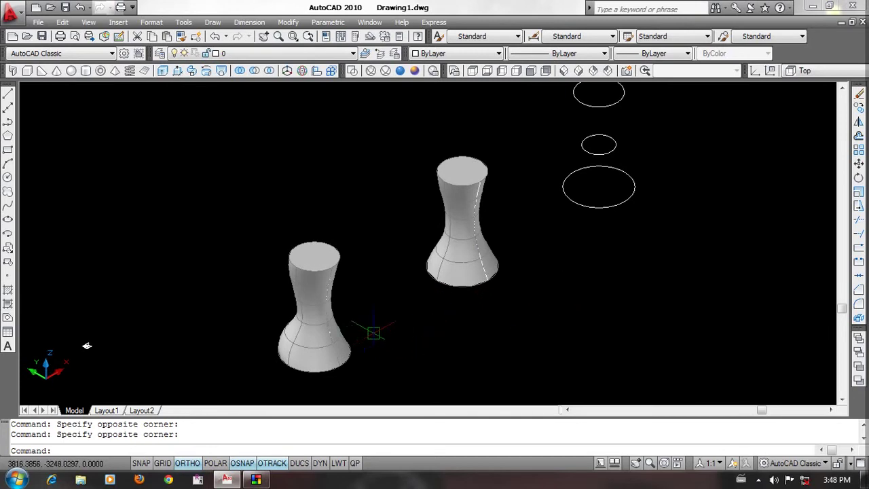
{"action": "mouse_move", "coordinate": [373, 332]}
{"action": "middle_mouse_down"}
{"action": "mouse_move", "coordinate": [411, 326]}
{"action": "mouse_move", "coordinate": [419, 335]}
{"action": "mouse_move", "coordinate": [385, 337]}
{"action": "mouse_move", "coordinate": [380, 328]}
{"action": "middle_mouse_up"}
{"action": "left_click", "coordinate": [543, 320]}
{"action": "left_click", "coordinate": [492, 343]}
{"action": "left_click", "coordinate": [281, 293]}
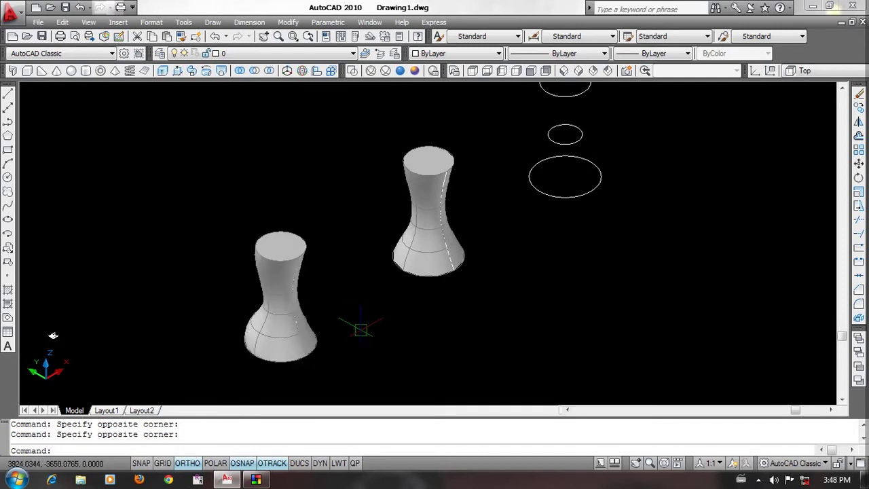
{"action": "middle_click_drag", "start_coordinate": [358, 329], "coordinate": [341, 330]}
{"action": "middle_click_drag", "start_coordinate": [341, 288], "coordinate": [317, 298]}
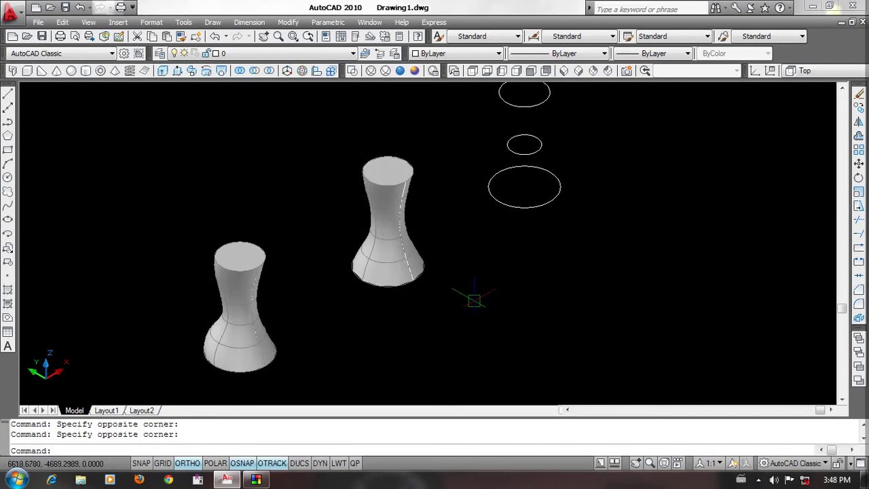
{"action": "scroll", "coordinate": [473, 299], "scroll_direction": "down", "scroll_amount": 2}
{"action": "middle_click_drag", "start_coordinate": [435, 328], "coordinate": [426, 304]}
Step: Show the UCS toolbar and orbit the view around the vases
{"action": "right_click", "coordinate": [545, 75]}
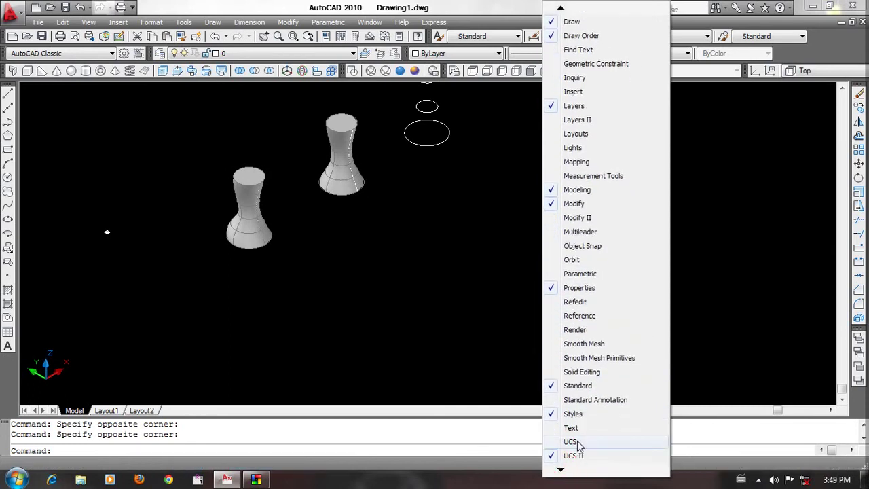
{"action": "left_click", "coordinate": [576, 441]}
{"action": "mouse_move", "coordinate": [107, 232]}
{"action": "middle_mouse_down", "text": "shift"}
{"action": "mouse_move", "coordinate": [103, 200]}
{"action": "mouse_move", "coordinate": [125, 241]}
{"action": "mouse_move", "coordinate": [51, 151]}
{"action": "middle_mouse_up", "text": "shift"}
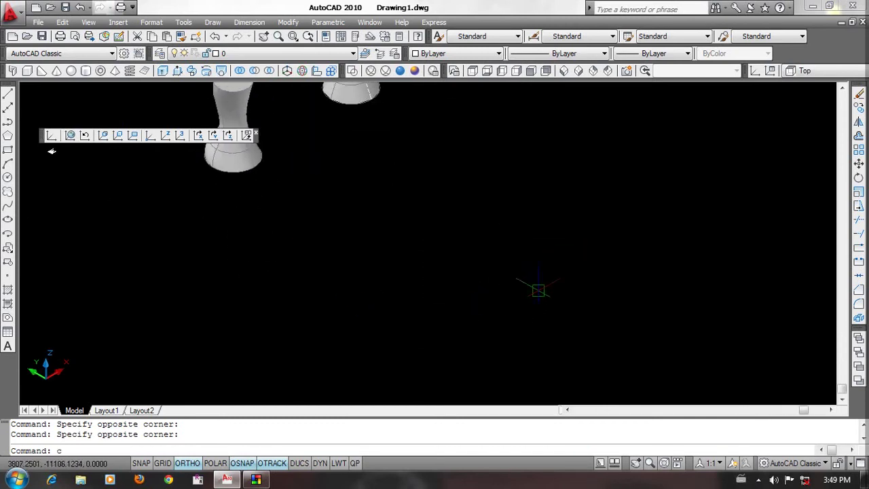
Step: Draw a new circle as the base profile
{"action": "left_click", "coordinate": [8, 176]}
{"action": "left_click", "coordinate": [469, 257]}
{"action": "left_click", "coordinate": [536, 271]}
{"action": "middle_click_drag", "start_coordinate": [549, 279], "coordinate": [555, 278], "text": "shift"}
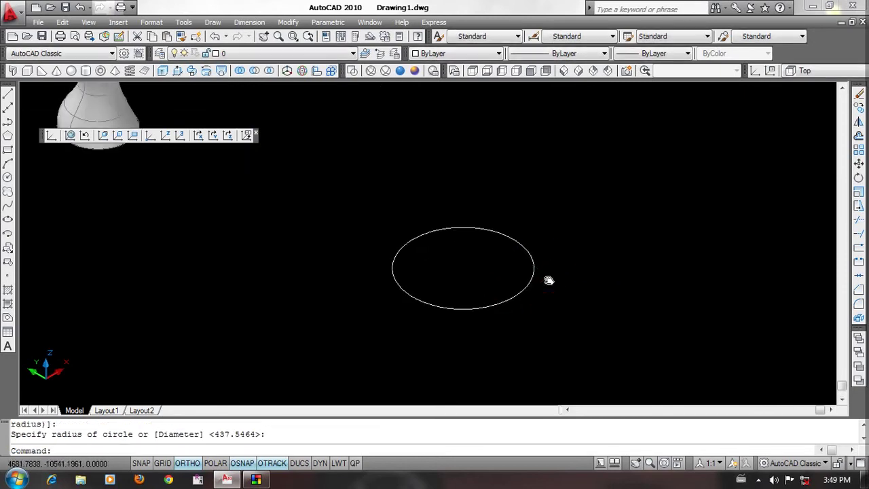
{"action": "type", "text": "pol"}
Step: Draw a six-sided polygon inscribed in the circle, sharing its centre
{"action": "key", "text": "Return"}
{"action": "middle_click_drag", "start_coordinate": [605, 310], "coordinate": [606, 313], "text": "shift"}
{"action": "key", "text": "Return"}
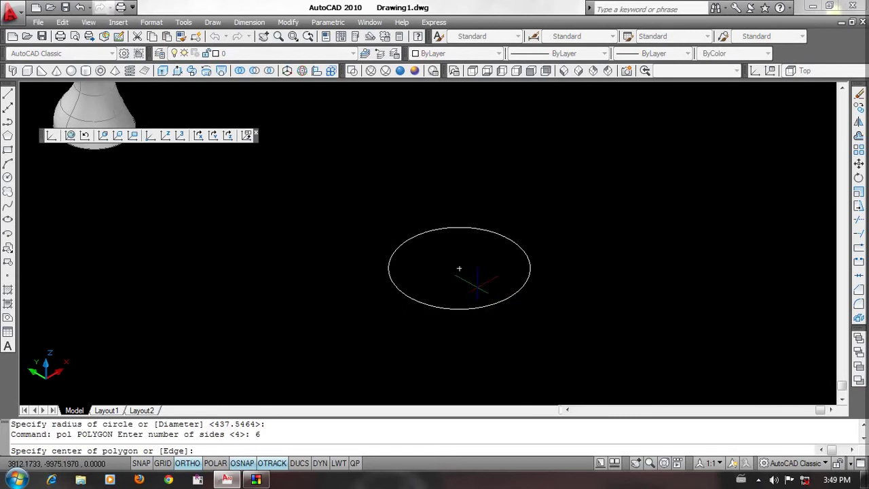
{"action": "left_click", "coordinate": [460, 267]}
{"action": "key", "text": "Return"}
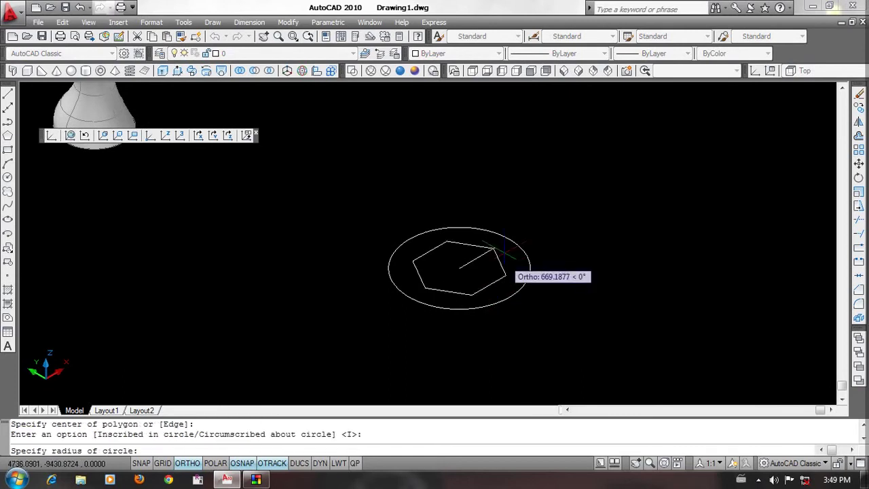
{"action": "left_click", "coordinate": [534, 264]}
Step: Copy the circle and hexagon downward below the original
{"action": "type", "text": "co"}
{"action": "key", "text": "Return"}
{"action": "left_click_drag", "start_coordinate": [550, 209], "coordinate": [390, 321]}
{"action": "key", "text": "Return"}
{"action": "left_click", "coordinate": [558, 192]}
{"action": "left_click", "coordinate": [554, 303]}
{"action": "key", "text": "Return"}
{"action": "mouse_move", "coordinate": [554, 330]}
{"action": "middle_mouse_down"}
{"action": "mouse_move", "coordinate": [552, 287]}
{"action": "mouse_move", "coordinate": [550, 298]}
{"action": "middle_mouse_up"}
{"action": "type", "text": "c"}
Step: Scale the lower circle and hexagon by 0.7 about the circle's centre
{"action": "key", "text": "Return"}
{"action": "left_click", "coordinate": [585, 270]}
{"action": "left_click", "coordinate": [496, 296]}
{"action": "key", "text": "Return"}
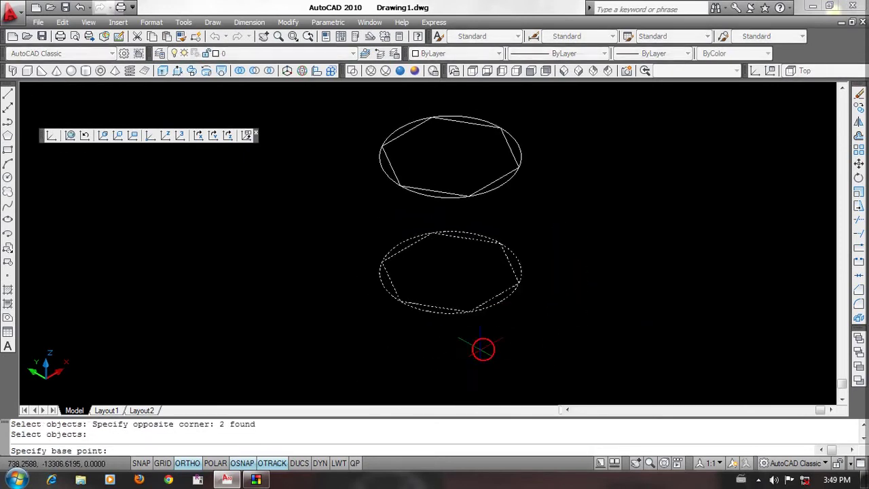
{"action": "left_click", "coordinate": [450, 272]}
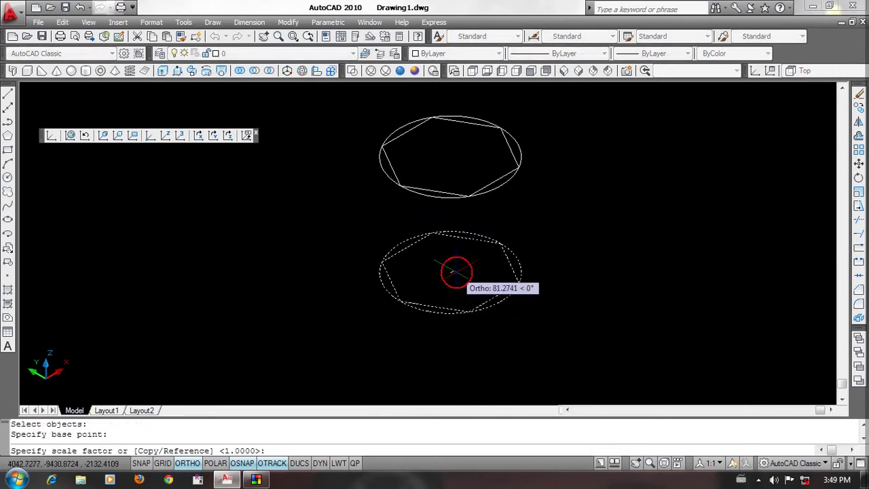
{"action": "type", "text": "0.7"}
{"action": "key", "text": "Return"}
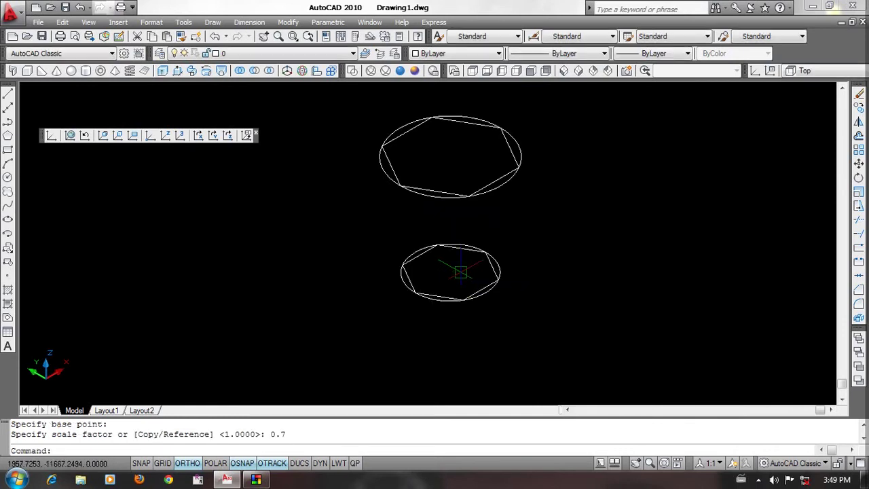
{"action": "middle_click_drag", "start_coordinate": [545, 256], "coordinate": [514, 280]}
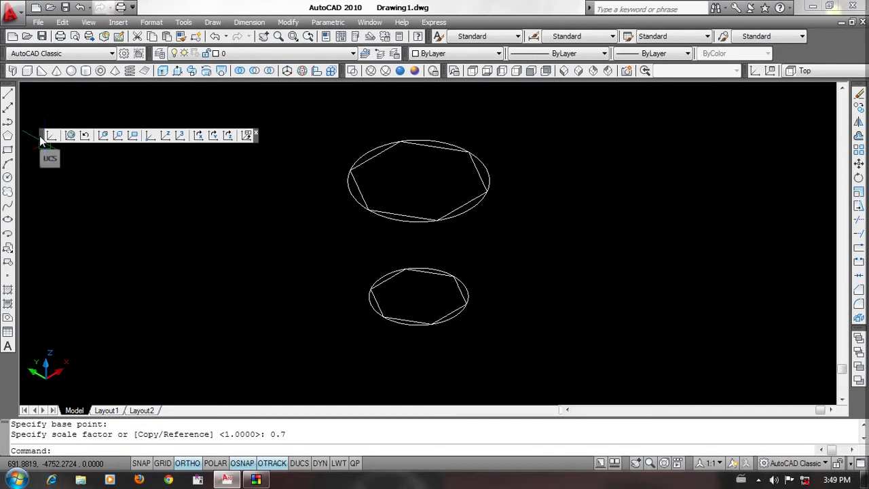
Step: Define a 3 Point UCS with its origin at the top circle's centre
{"action": "left_click", "coordinate": [180, 135]}
{"action": "middle_click_drag", "start_coordinate": [415, 181], "coordinate": [392, 219]}
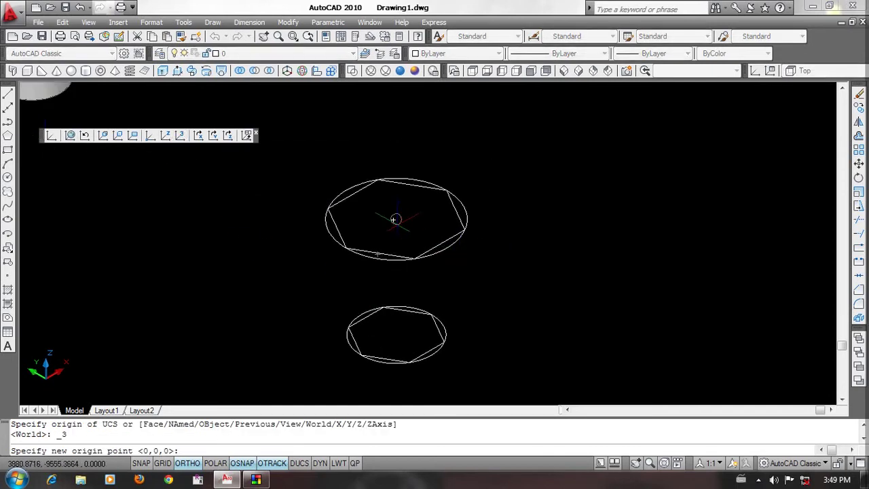
{"action": "left_click", "coordinate": [395, 219]}
{"action": "scroll", "coordinate": [411, 227], "scroll_direction": "up", "scroll_amount": 2}
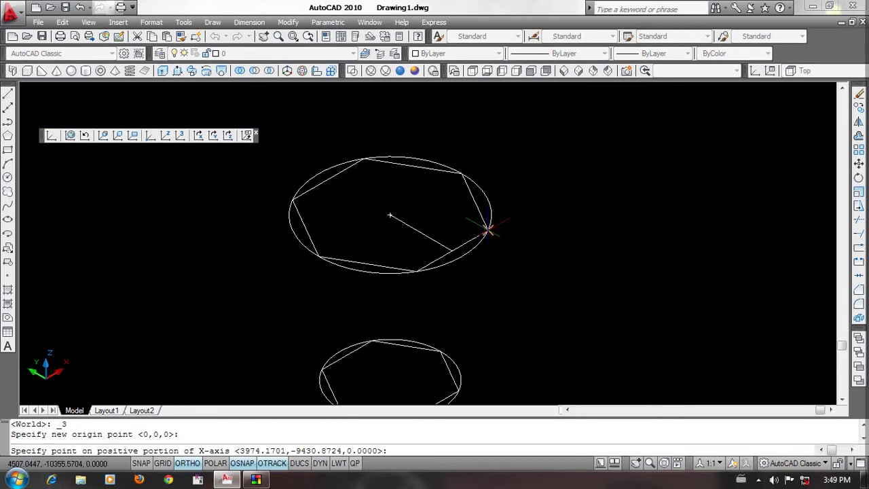
{"action": "left_click", "coordinate": [490, 231]}
{"action": "middle_click_drag", "start_coordinate": [480, 305], "coordinate": [472, 229]}
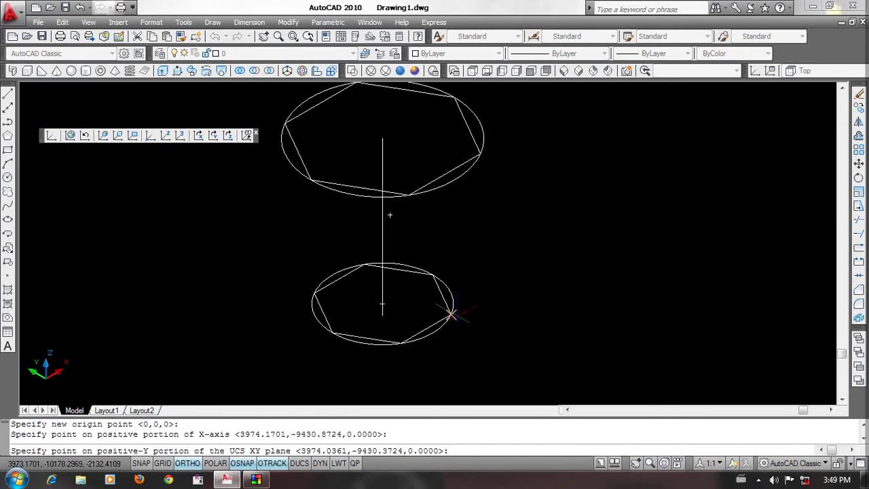
{"action": "left_click", "coordinate": [520, 252]}
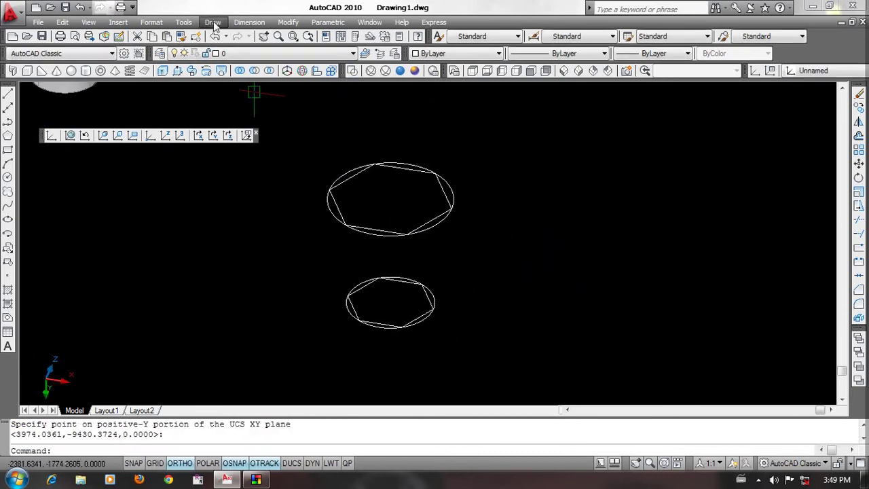
Step: Draw a Start, End, Direction arc linking the right edges of the two circles
{"action": "left_click", "coordinate": [212, 22]}
{"action": "left_click", "coordinate": [295, 193]}
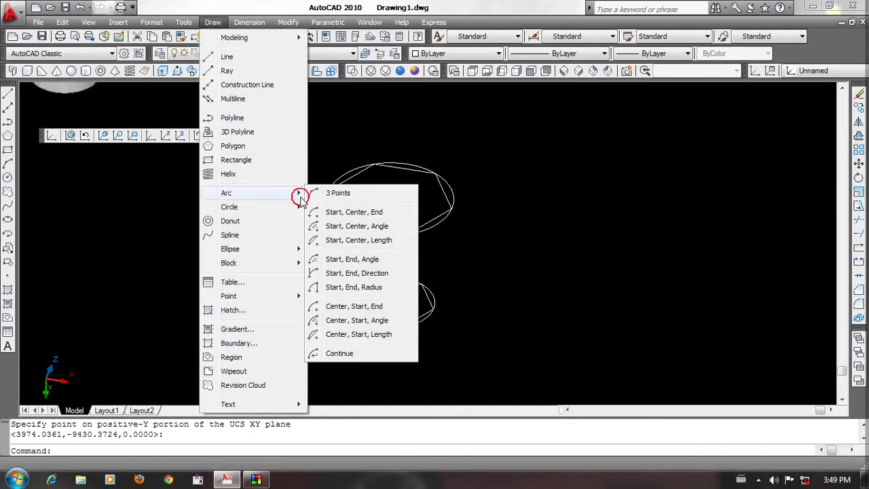
{"action": "left_click", "coordinate": [387, 273]}
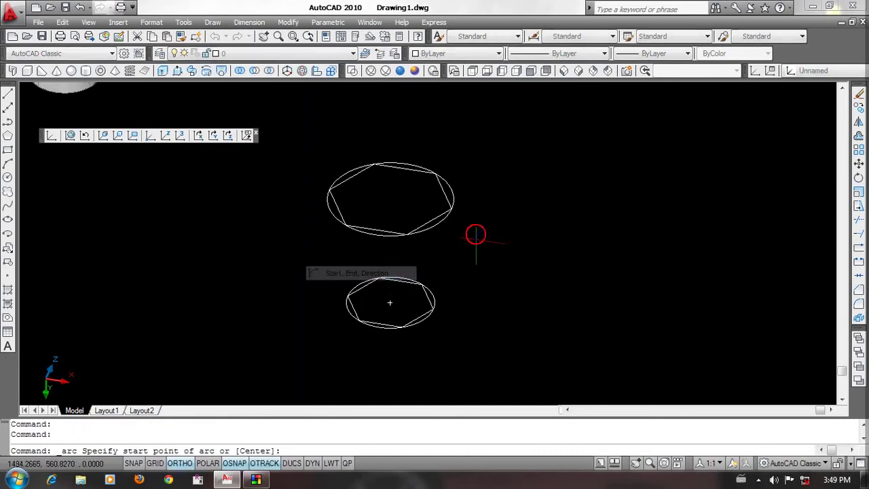
{"action": "left_click", "coordinate": [452, 208]}
{"action": "left_click", "coordinate": [434, 308]}
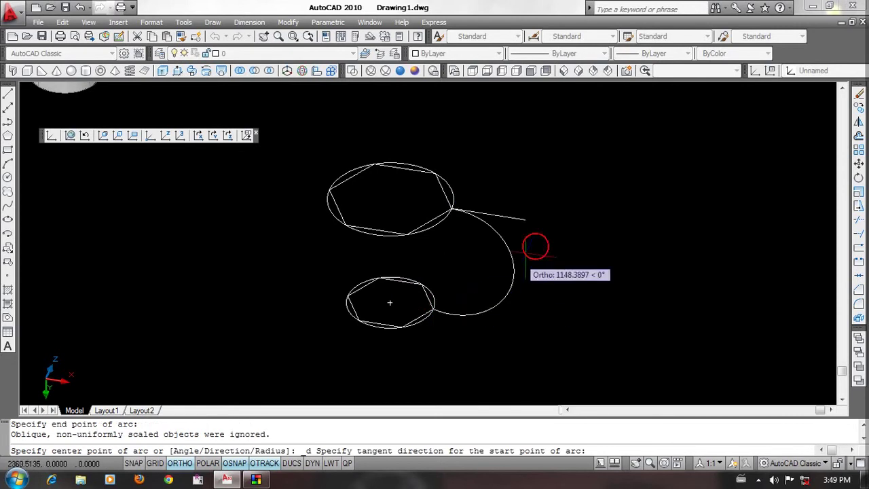
{"action": "left_click", "coordinate": [457, 201]}
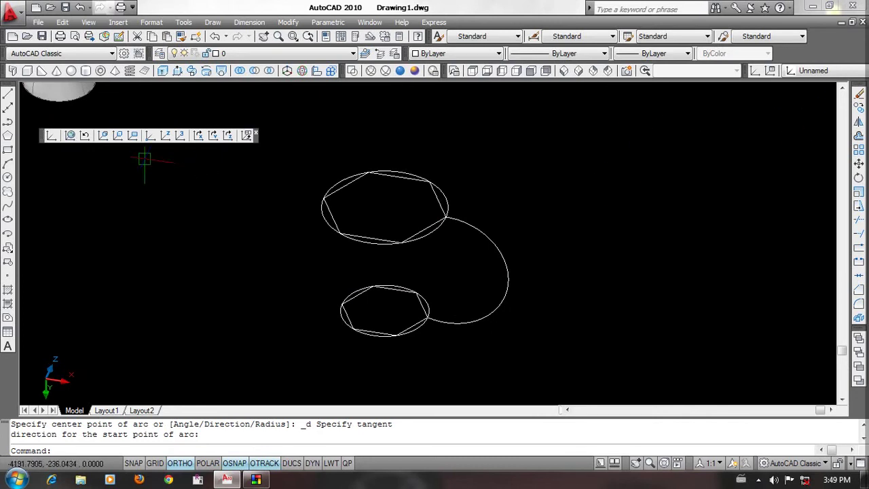
Step: Switch the coordinate system back to World
{"action": "left_click", "coordinate": [824, 71]}
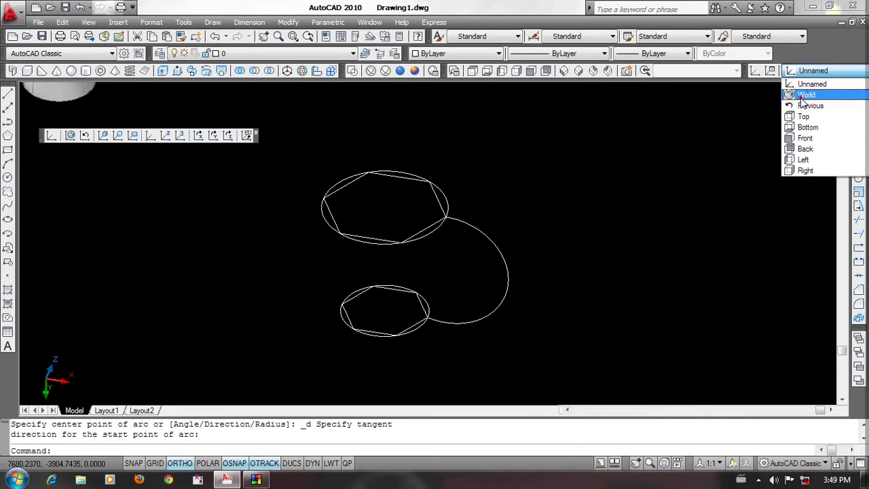
{"action": "left_click", "coordinate": [804, 87]}
{"action": "middle_click_drag", "start_coordinate": [524, 270], "coordinate": [534, 270]}
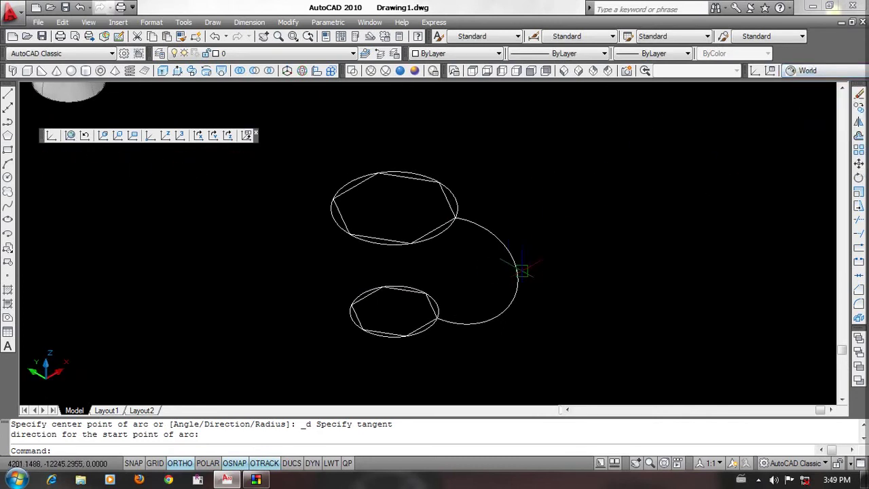
Step: Set up a polar array with 6 items filling 360 degrees
{"action": "left_click", "coordinate": [256, 134]}
{"action": "middle_click_drag", "start_coordinate": [545, 241], "coordinate": [512, 260]}
{"action": "key", "text": "Return"}
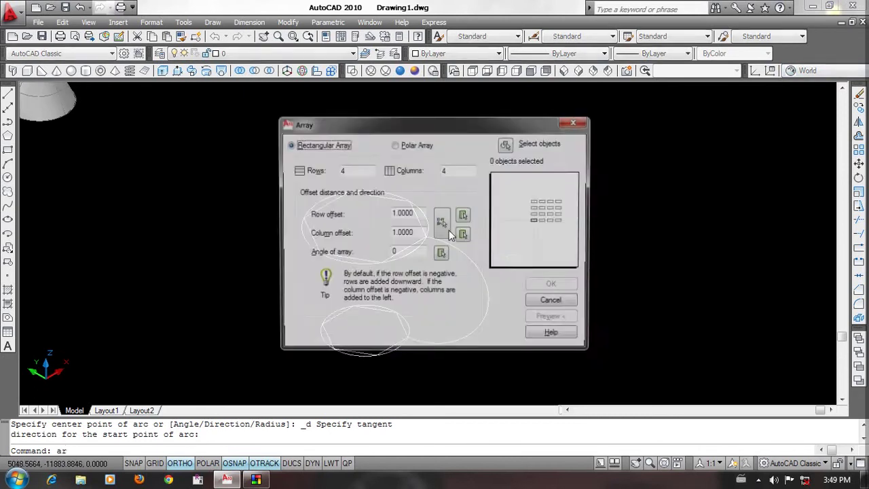
{"action": "left_click", "coordinate": [410, 144]}
{"action": "type", "text": "6"}
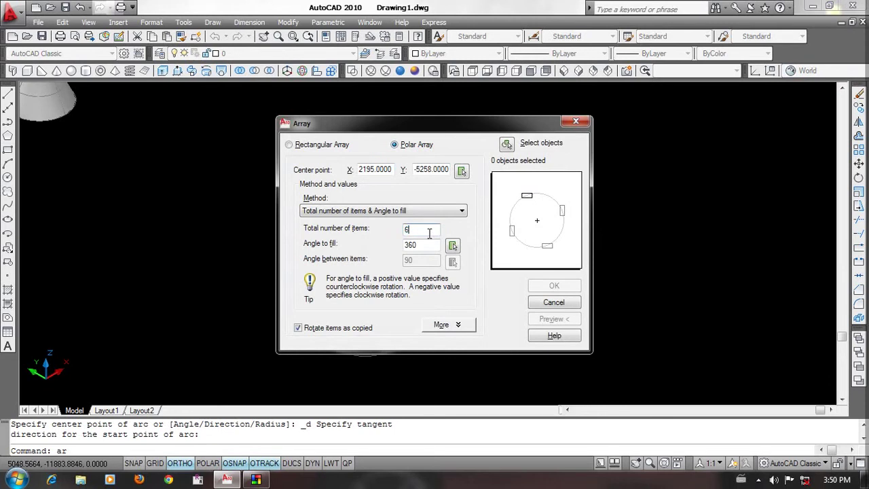
{"action": "left_click", "coordinate": [387, 241]}
{"action": "left_click", "coordinate": [425, 249]}
{"action": "double_click", "coordinate": [425, 247]}
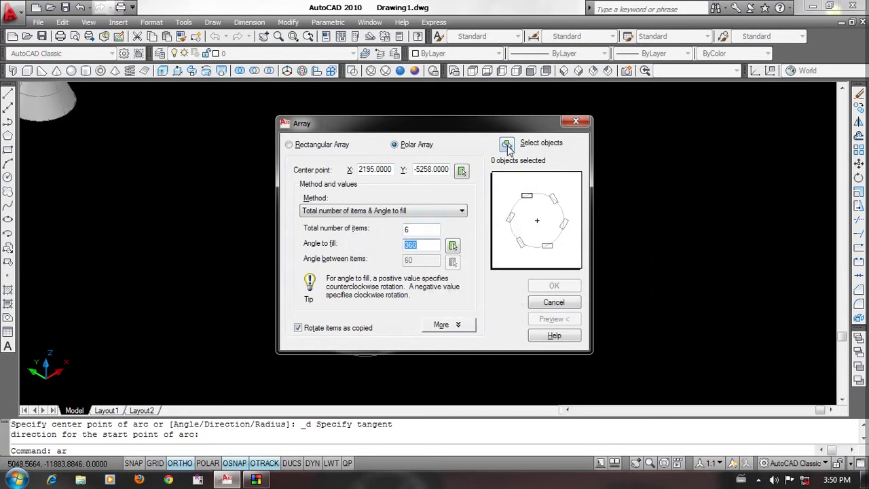
Step: Select the arc as the array object, centre it on the top circle, and preview
{"action": "left_click", "coordinate": [508, 148]}
{"action": "left_click", "coordinate": [520, 272]}
{"action": "left_click", "coordinate": [462, 306]}
{"action": "key", "text": "Return"}
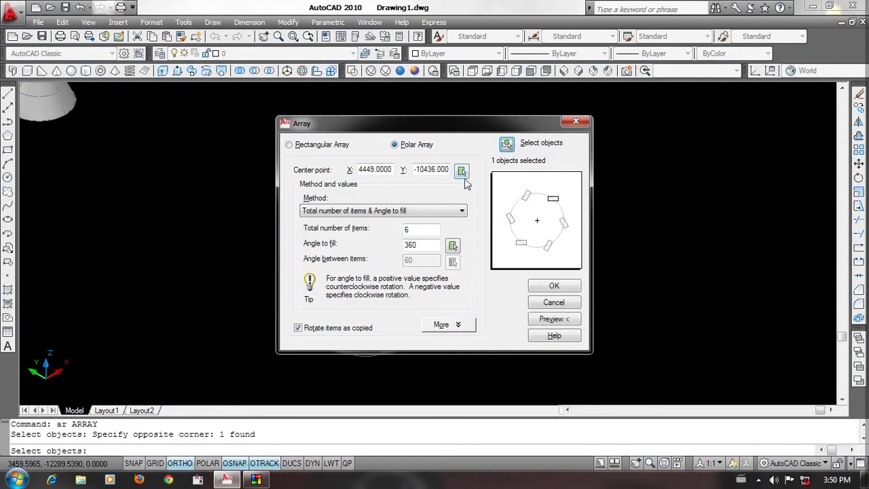
{"action": "left_click", "coordinate": [461, 171]}
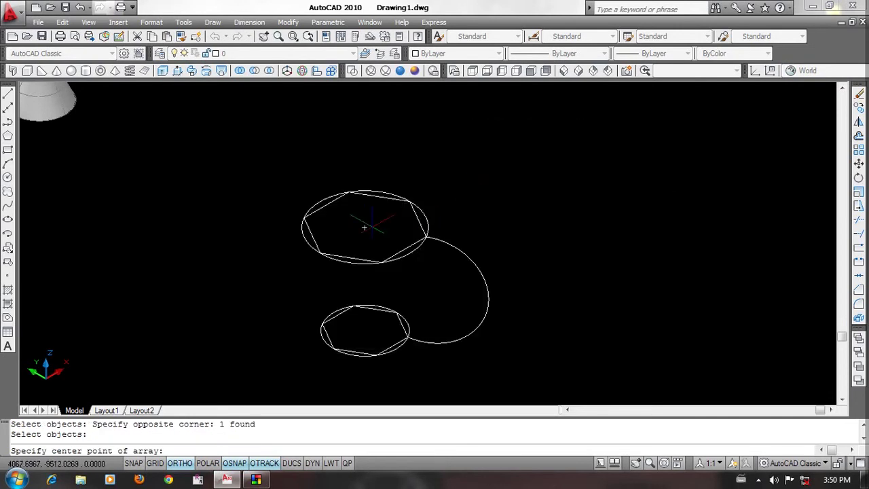
{"action": "left_click", "coordinate": [385, 231]}
{"action": "left_click", "coordinate": [560, 319]}
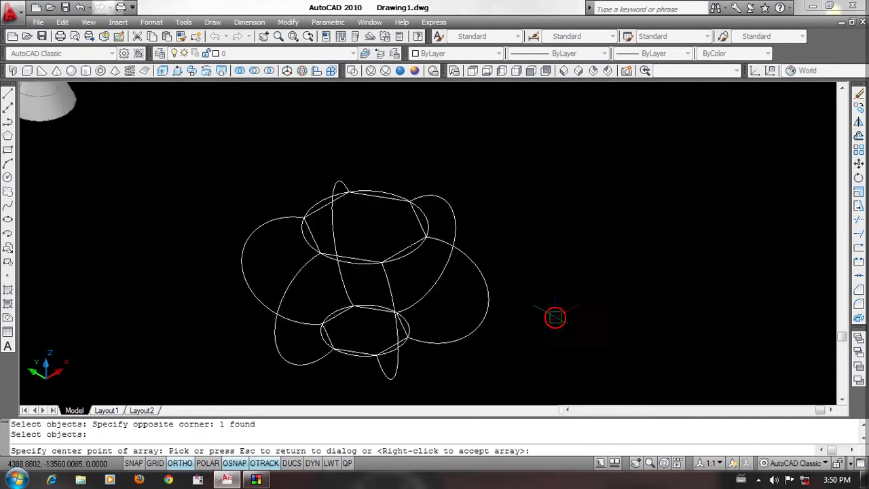
Step: Leave the preview and cancel the polar array
{"action": "scroll", "coordinate": [524, 277], "scroll_direction": "down", "scroll_amount": 2}
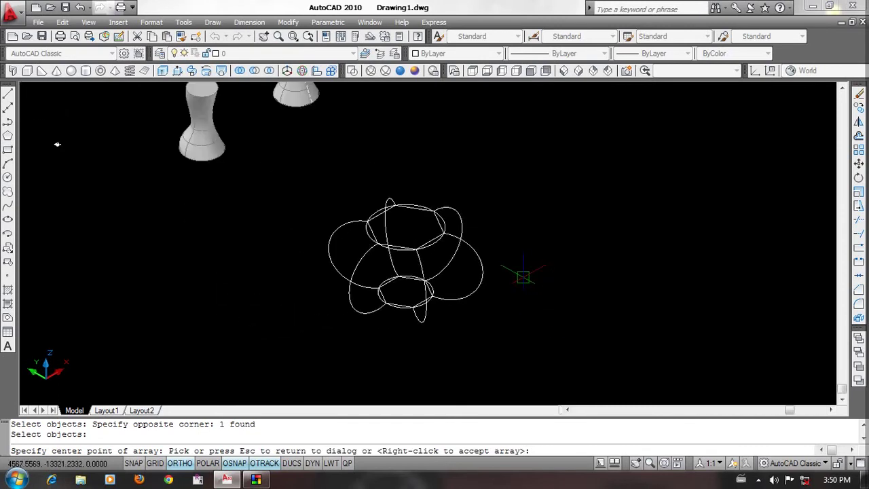
{"action": "key", "text": "Escape"}
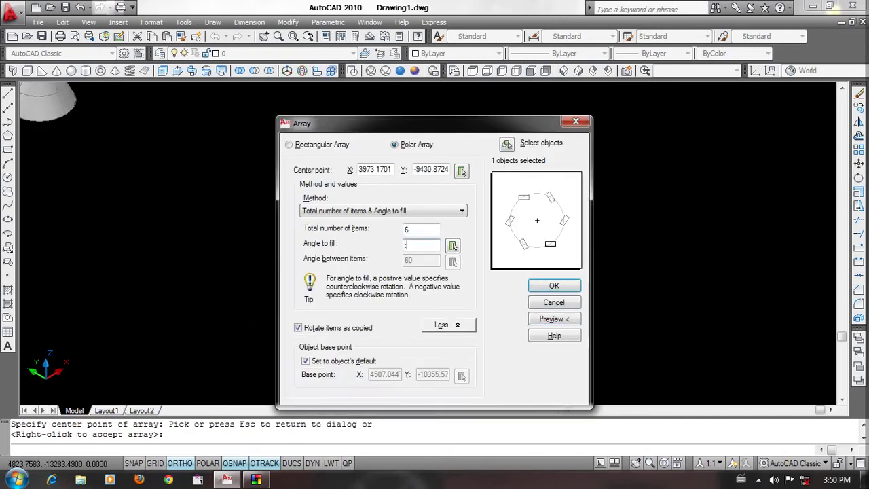
{"action": "left_click", "coordinate": [554, 302]}
{"action": "scroll", "coordinate": [468, 254], "scroll_direction": "down", "scroll_amount": 2}
{"action": "scroll", "coordinate": [468, 254], "scroll_direction": "up", "scroll_amount": 2}
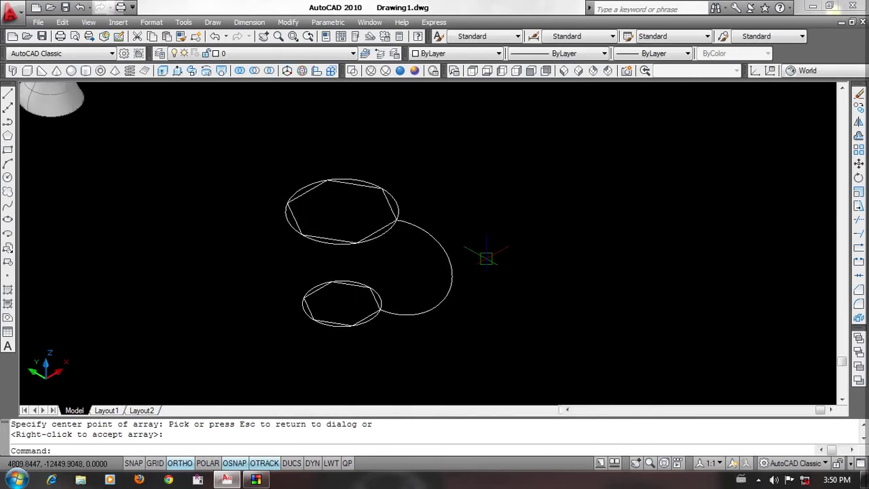
Step: Start a loft, cancel it, and reopen the Array dialog
{"action": "type", "text": "oft"}
{"action": "key", "text": "Return"}
{"action": "key", "text": "Escape"}
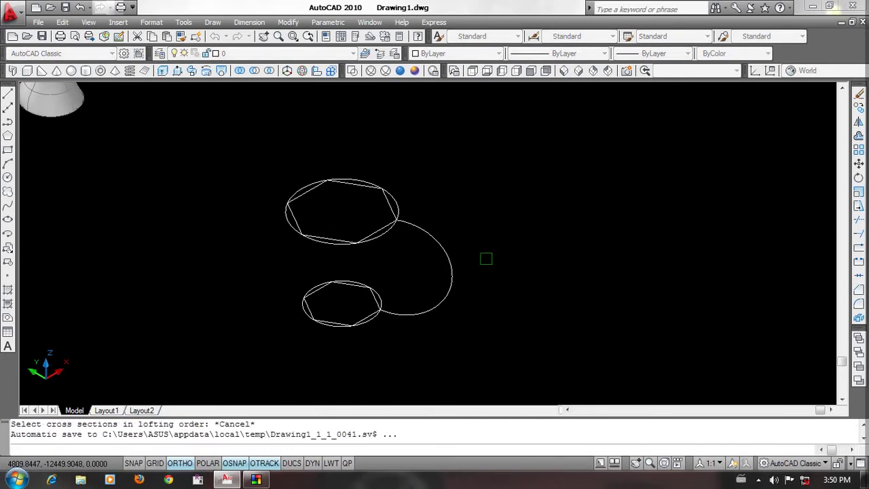
{"action": "key", "text": "Return"}
Step: Polar-array the guide arc around the hexagon centre and preview four copies
{"action": "left_click", "coordinate": [411, 150]}
{"action": "double_click", "coordinate": [419, 229]}
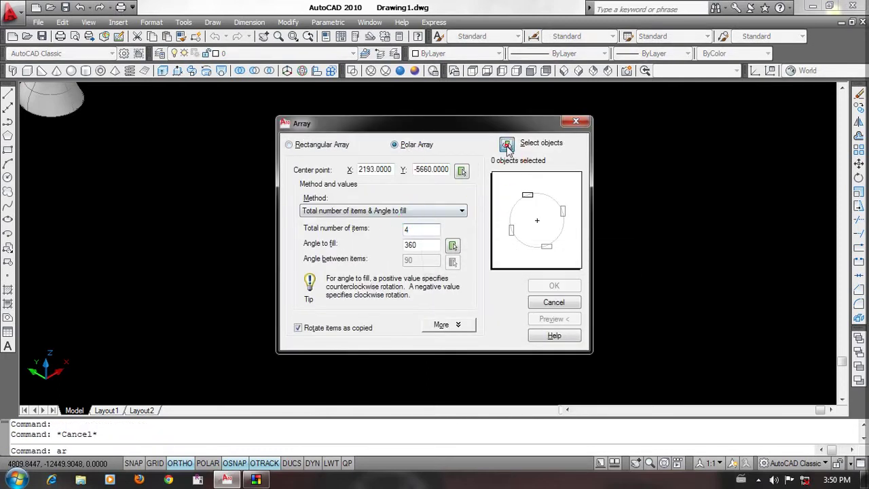
{"action": "left_click", "coordinate": [507, 144]}
{"action": "left_click", "coordinate": [431, 248]}
{"action": "left_click", "coordinate": [389, 219]}
{"action": "key", "text": "Return"}
{"action": "left_click", "coordinate": [462, 171]}
{"action": "scroll", "coordinate": [401, 265], "scroll_direction": "up", "scroll_amount": 1}
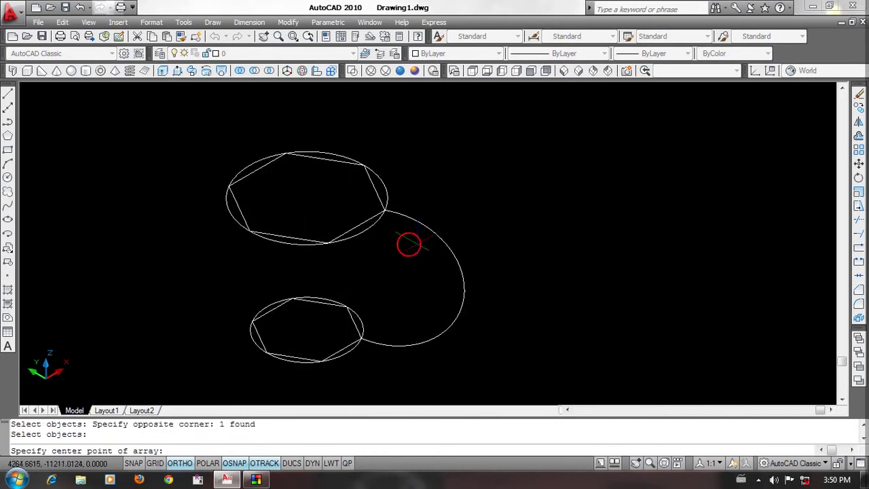
{"action": "left_click", "coordinate": [305, 196]}
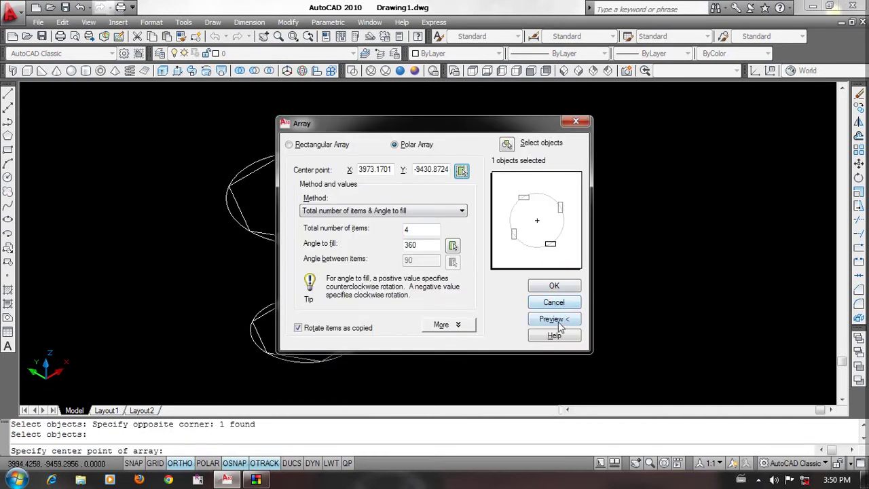
{"action": "left_click", "coordinate": [567, 318]}
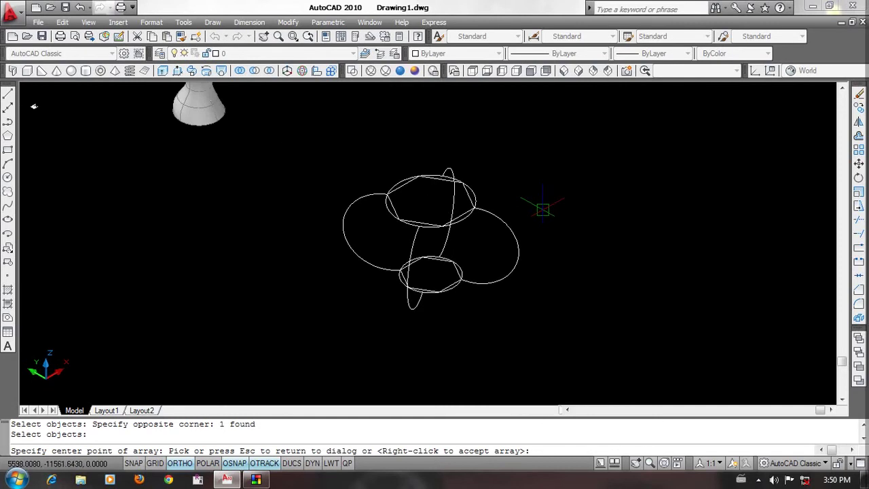
{"action": "left_click", "coordinate": [465, 211]}
Step: Change the item count to 6, preview, and accept the six-arc array
{"action": "double_click", "coordinate": [425, 231]}
{"action": "type", "text": "6"}
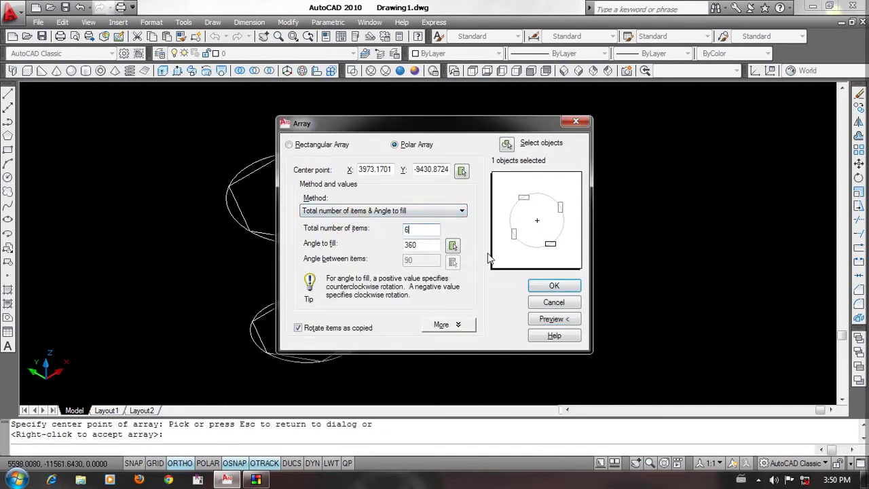
{"action": "left_click", "coordinate": [566, 318]}
{"action": "right_click", "coordinate": [509, 224]}
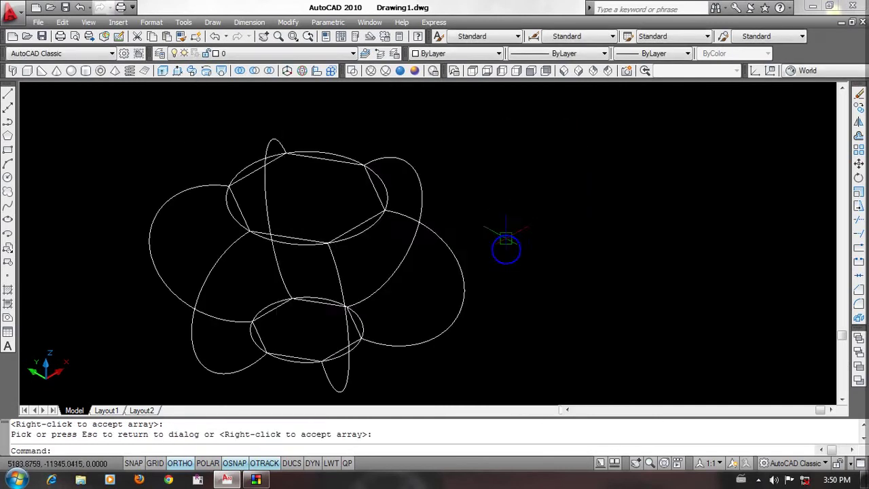
{"action": "scroll", "coordinate": [529, 251], "scroll_direction": "down", "scroll_amount": 3}
{"action": "scroll", "coordinate": [529, 251], "scroll_direction": "up", "scroll_amount": 2}
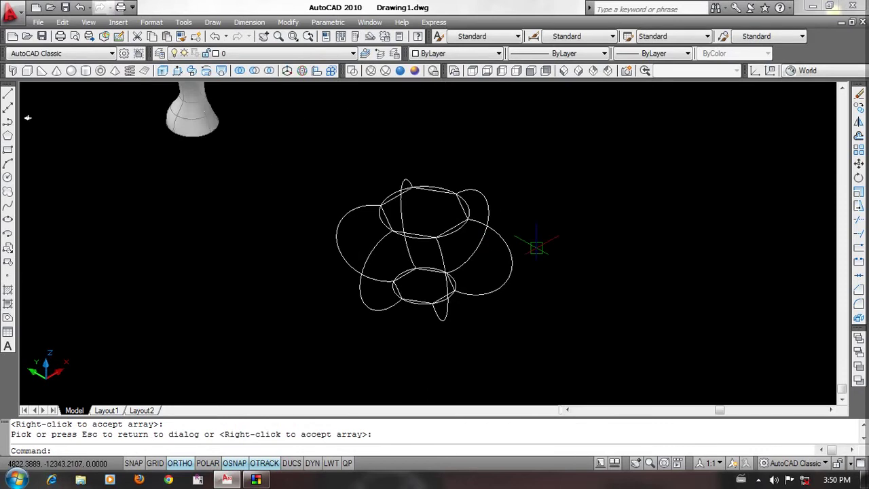
{"action": "type", "text": "loft"}
{"action": "key", "text": "Return"}
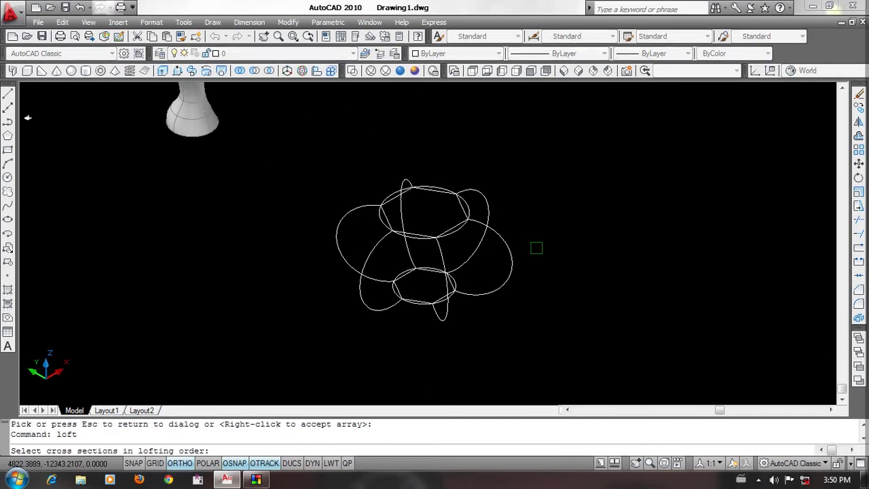
Step: Pick the lower and upper hexagons as loft cross sections
{"action": "scroll", "coordinate": [443, 283], "scroll_direction": "up", "scroll_amount": 3}
{"action": "left_click", "coordinate": [438, 298]}
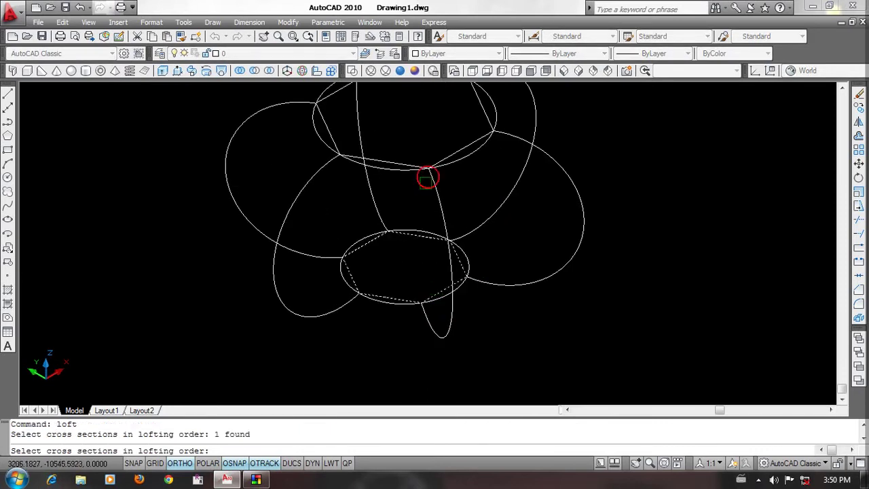
{"action": "left_click", "coordinate": [456, 144]}
{"action": "key", "text": "Return"}
{"action": "scroll", "coordinate": [421, 197], "scroll_direction": "down", "scroll_amount": 3}
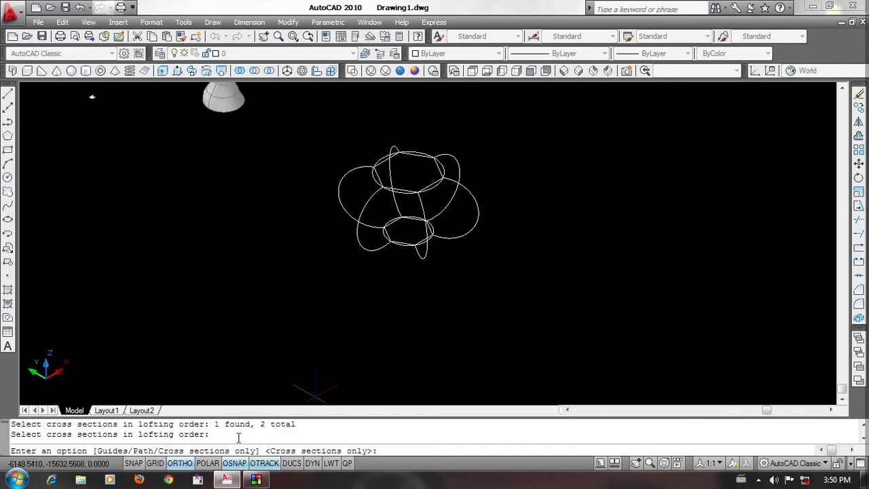
Step: Loft the hexagons along the six guide arcs into a solid
{"action": "type", "text": "g"}
{"action": "key", "text": "Return"}
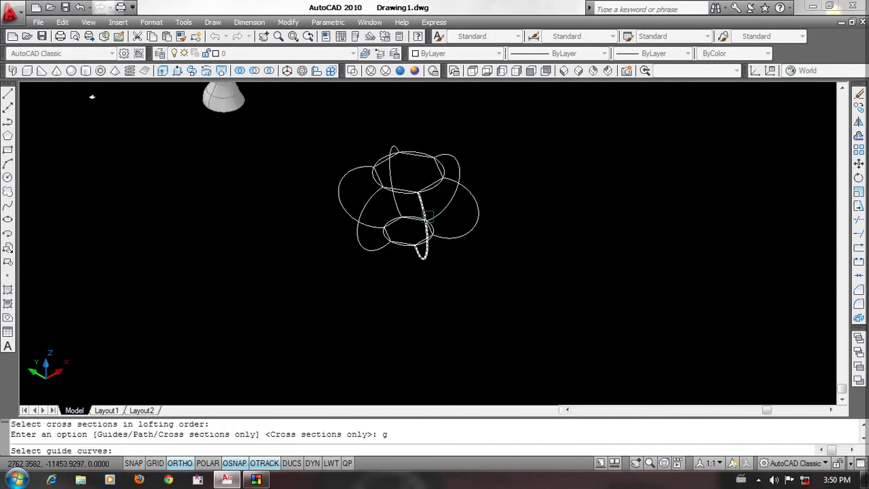
{"action": "scroll", "coordinate": [426, 212], "scroll_direction": "up", "scroll_amount": 2}
{"action": "left_click", "coordinate": [424, 204]}
{"action": "left_click", "coordinate": [473, 164]}
{"action": "left_click", "coordinate": [469, 139]}
{"action": "left_click", "coordinate": [325, 148]}
{"action": "left_click", "coordinate": [340, 191]}
{"action": "key", "text": "Return"}
Step: Move the hexagonal lofted solid to the lower left
{"action": "mouse_move", "coordinate": [568, 279]}
{"action": "middle_mouse_down", "text": "shift"}
{"action": "mouse_move", "coordinate": [547, 295]}
{"action": "mouse_move", "coordinate": [560, 290]}
{"action": "middle_mouse_up", "text": "shift"}
{"action": "type", "text": "m"}
{"action": "key", "text": "Return"}
{"action": "left_click", "coordinate": [479, 285]}
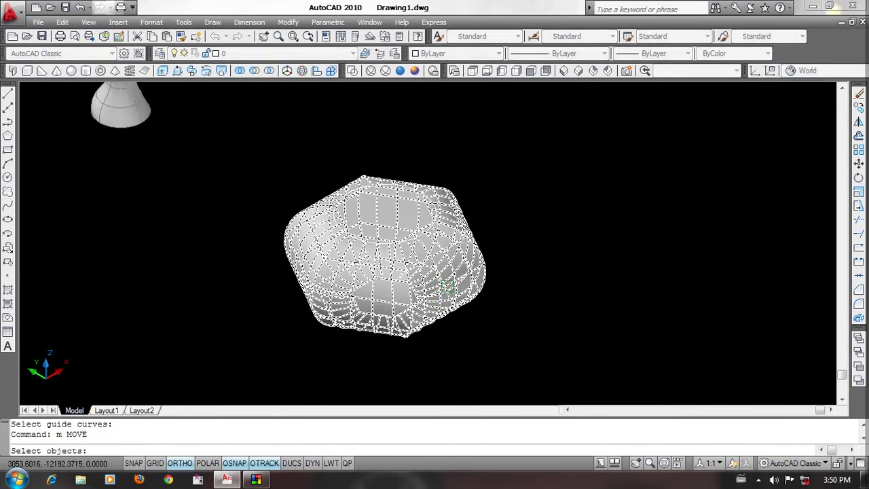
{"action": "key", "text": "Return"}
{"action": "left_click", "coordinate": [407, 333]}
{"action": "middle_click_drag", "start_coordinate": [462, 306], "coordinate": [621, 245], "text": "shift"}
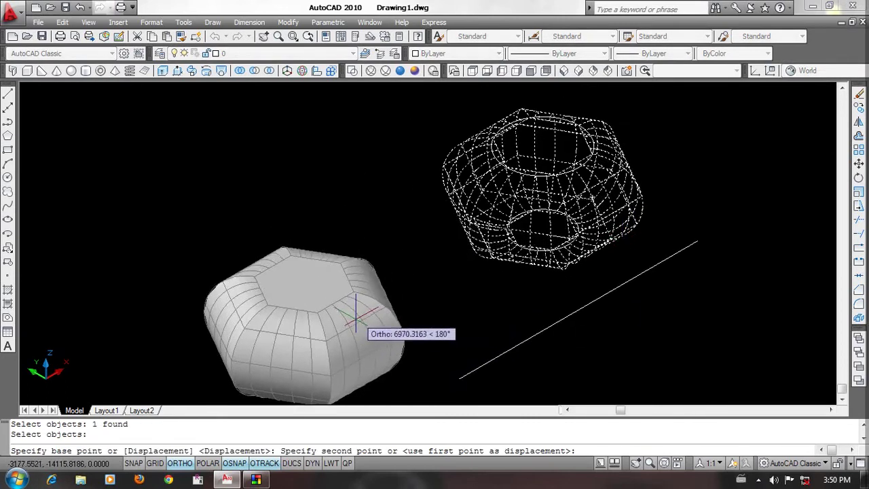
{"action": "left_click", "coordinate": [387, 349]}
{"action": "mouse_move", "coordinate": [481, 353]}
{"action": "middle_mouse_down", "text": "shift"}
{"action": "mouse_move", "coordinate": [344, 307]}
{"action": "mouse_move", "coordinate": [633, 259]}
{"action": "middle_mouse_up", "text": "shift"}
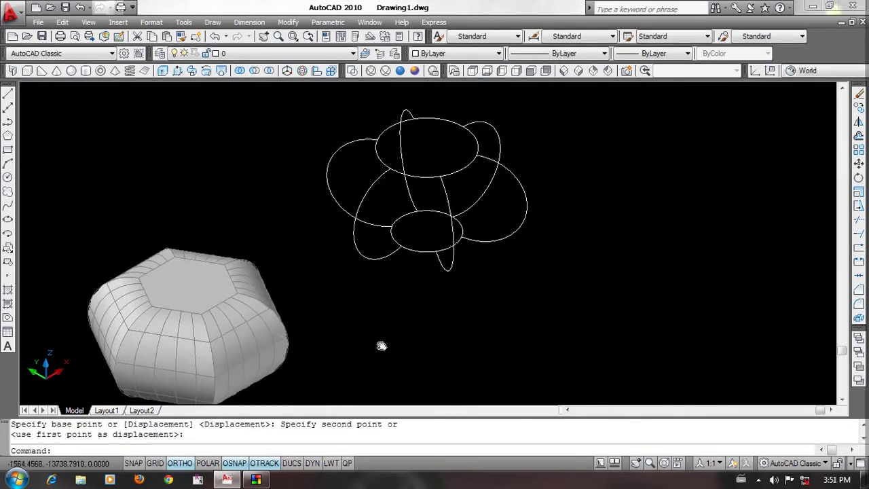
Step: Start a loft with the lower and upper ellipses as cross sections
{"action": "type", "text": "loft"}
{"action": "key", "text": "Return"}
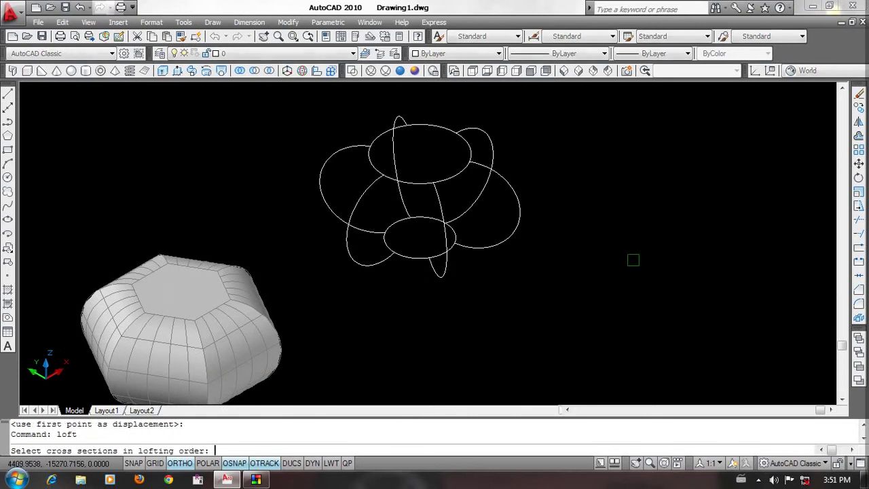
{"action": "left_click", "coordinate": [417, 258]}
{"action": "left_click", "coordinate": [414, 183]}
{"action": "right_click", "coordinate": [478, 213]}
Step: Use the remaining guide curves to create the rounded lofted solid
{"action": "type", "text": "g"}
{"action": "key", "text": "Return"}
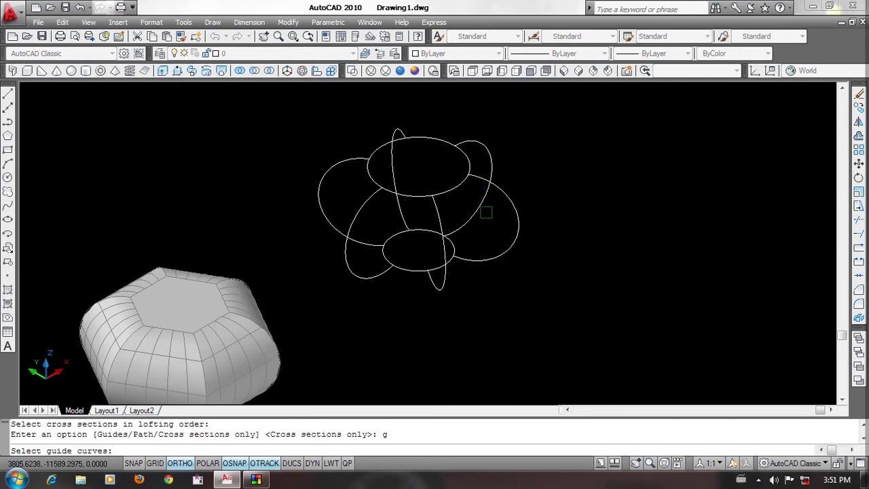
{"action": "left_click", "coordinate": [441, 211]}
{"action": "left_click", "coordinate": [508, 193]}
{"action": "left_click", "coordinate": [490, 156]}
{"action": "left_click", "coordinate": [403, 128]}
{"action": "left_click", "coordinate": [360, 202]}
{"action": "right_click", "coordinate": [516, 244]}
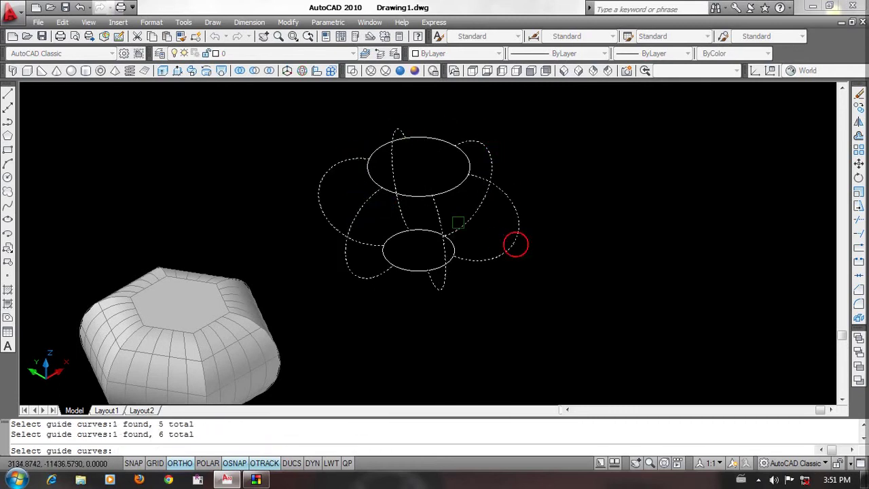
Step: Move the rounded solid beside the hexagonal one
{"action": "type", "text": "m"}
{"action": "key", "text": "Return"}
{"action": "left_click", "coordinate": [435, 217]}
{"action": "right_click", "coordinate": [604, 267]}
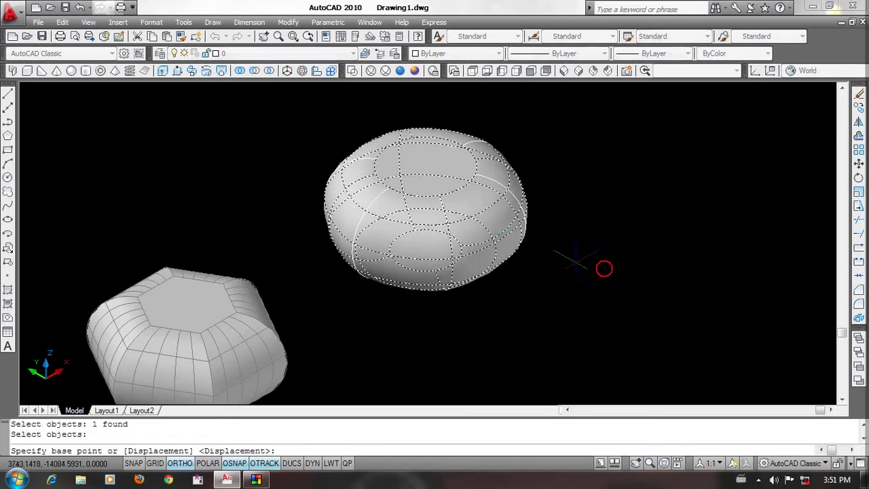
{"action": "scroll", "coordinate": [604, 268], "scroll_direction": "down", "scroll_amount": 3}
{"action": "left_click", "coordinate": [670, 198]}
{"action": "left_click", "coordinate": [547, 287]}
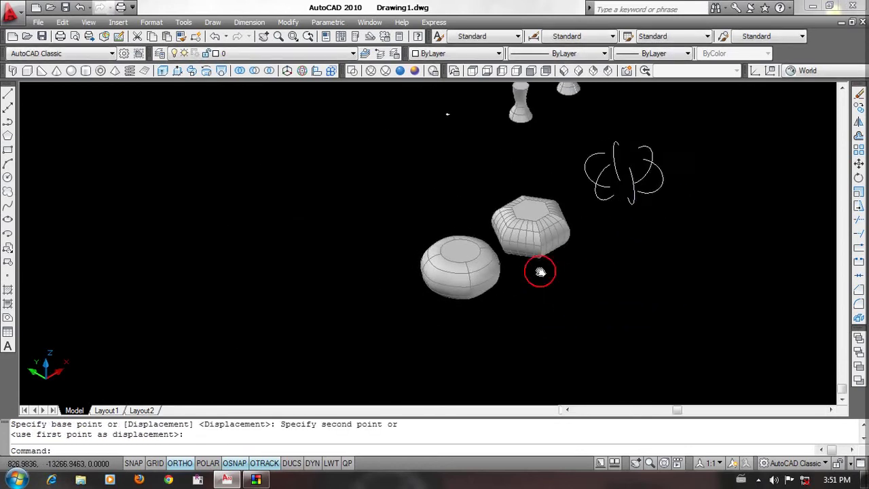
Step: Erase the leftover guide curves
{"action": "scroll", "coordinate": [543, 264], "scroll_direction": "down", "scroll_amount": 2}
{"action": "left_click", "coordinate": [582, 280]}
{"action": "left_click", "coordinate": [493, 200]}
{"action": "type", "text": "e"}
{"action": "key", "text": "Return"}
{"action": "mouse_move", "coordinate": [582, 247]}
{"action": "middle_mouse_down"}
{"action": "mouse_move", "coordinate": [476, 265]}
{"action": "mouse_move", "coordinate": [471, 256]}
{"action": "middle_mouse_up"}
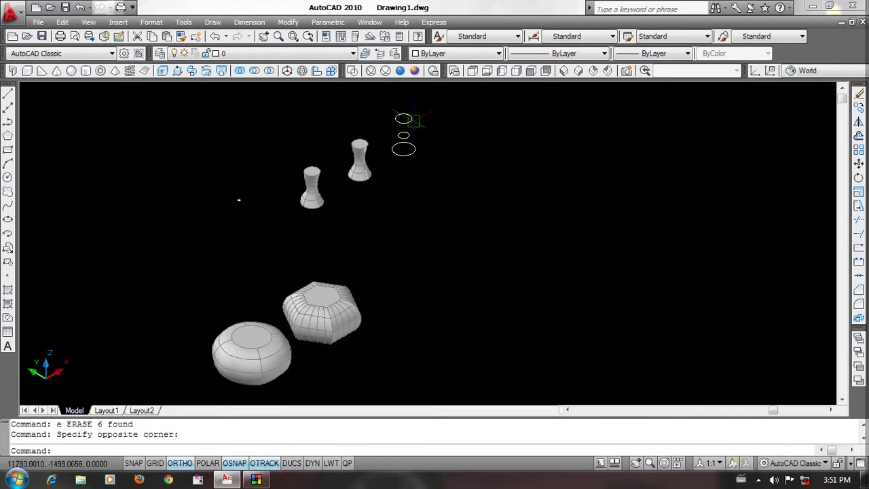
Step: Loft the bottom, middle and top circles, taking all three as cross sections
{"action": "scroll", "coordinate": [465, 190], "scroll_direction": "up", "scroll_amount": 5}
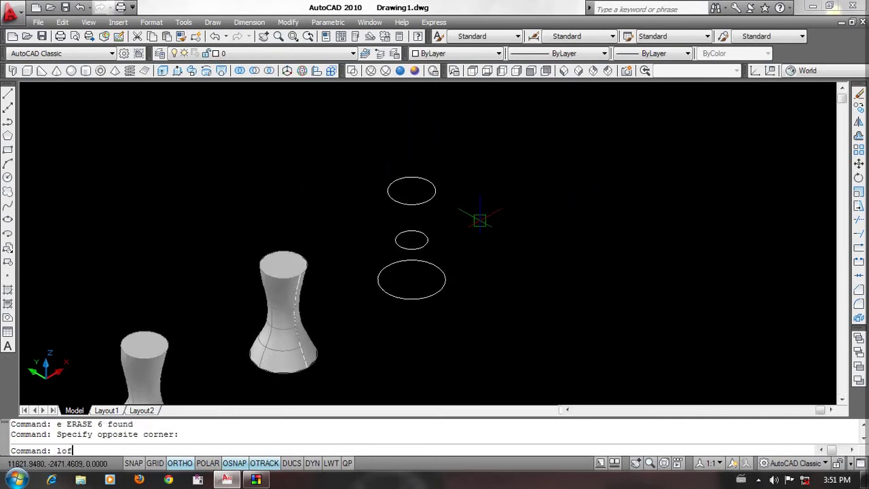
{"action": "type", "text": "t"}
{"action": "key", "text": "Return"}
{"action": "left_click", "coordinate": [441, 283]}
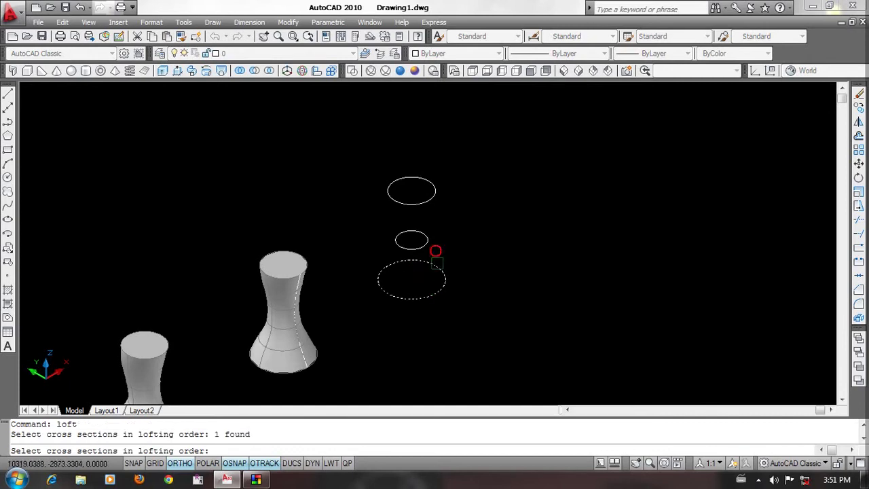
{"action": "left_click", "coordinate": [428, 241]}
{"action": "left_click", "coordinate": [432, 197]}
{"action": "right_click", "coordinate": [537, 243]}
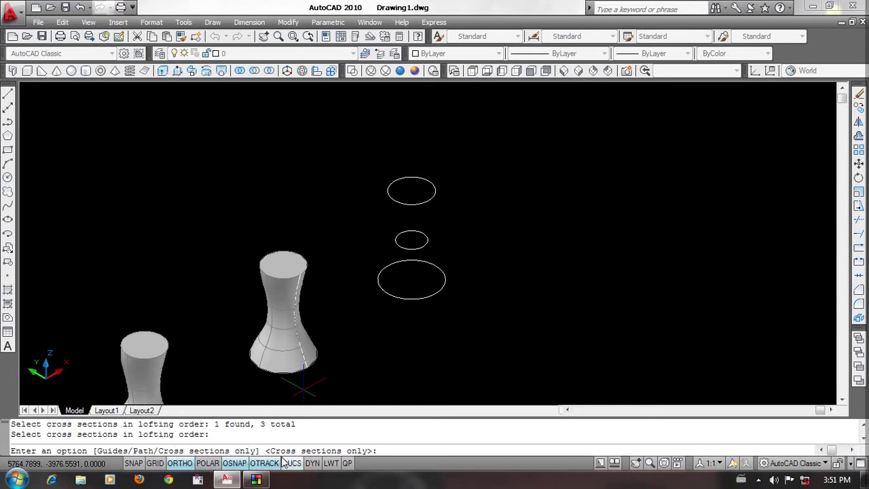
{"action": "type", "text": "c"}
Step: Preview the third stack's loft with Ruled, Smooth Fit, Normal to and Draft angle options
{"action": "key", "text": "Return"}
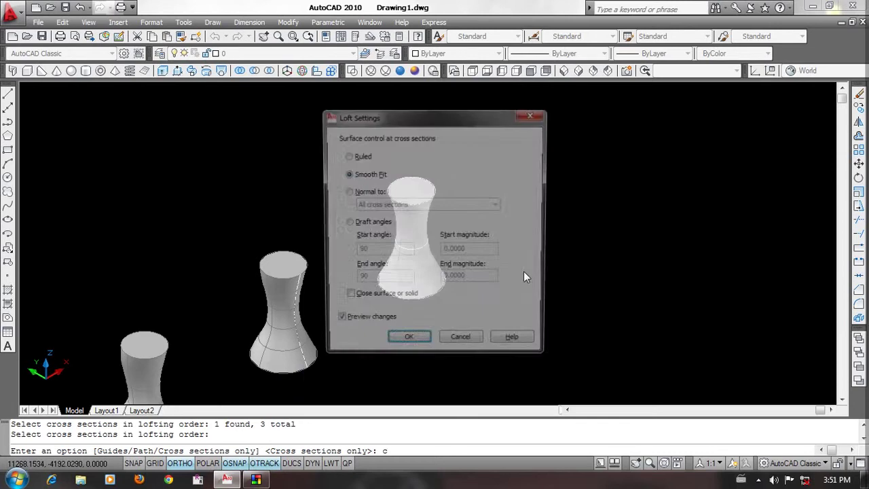
{"action": "left_click_drag", "start_coordinate": [461, 121], "coordinate": [678, 115]}
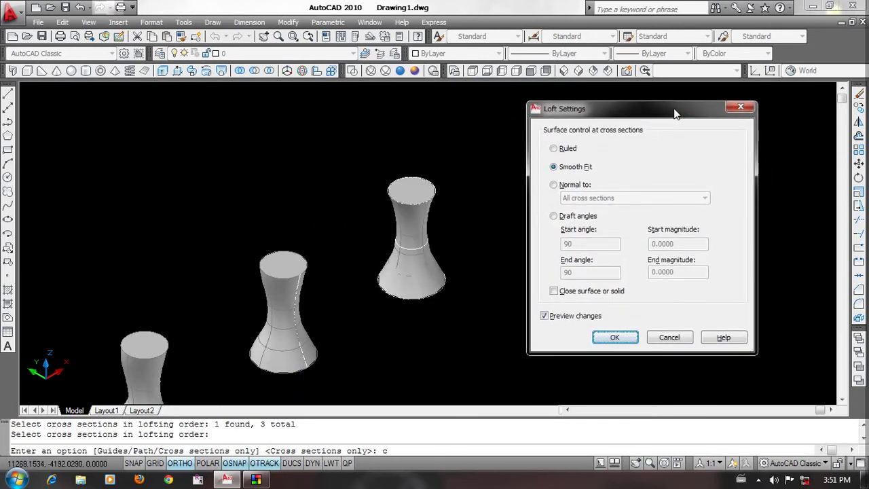
{"action": "left_click_drag", "start_coordinate": [674, 113], "coordinate": [667, 116]}
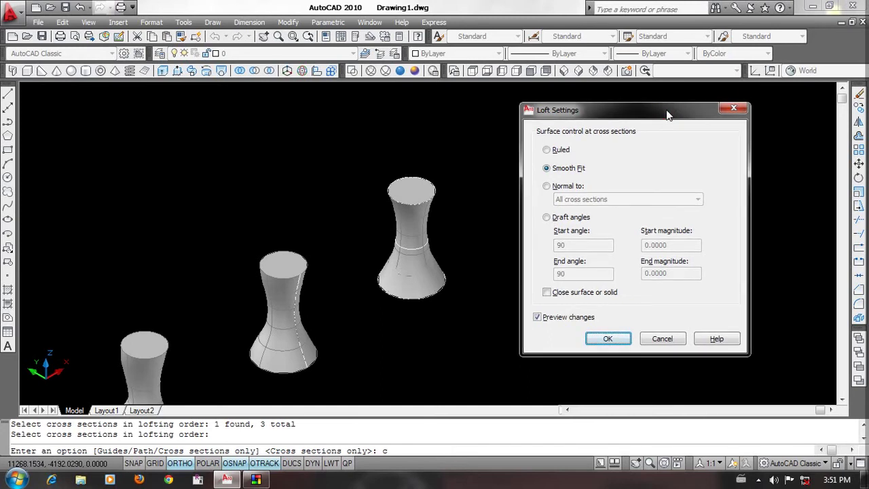
{"action": "left_click", "coordinate": [550, 149]}
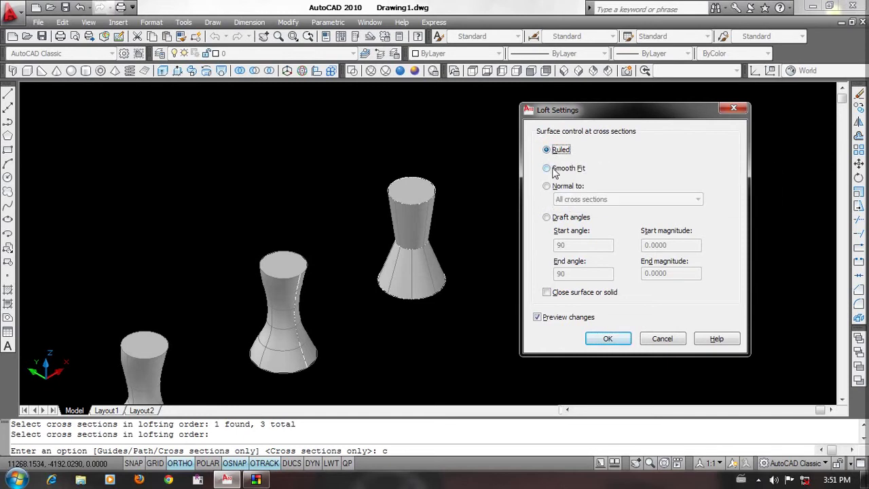
{"action": "left_click", "coordinate": [551, 169]}
{"action": "left_click", "coordinate": [551, 186]}
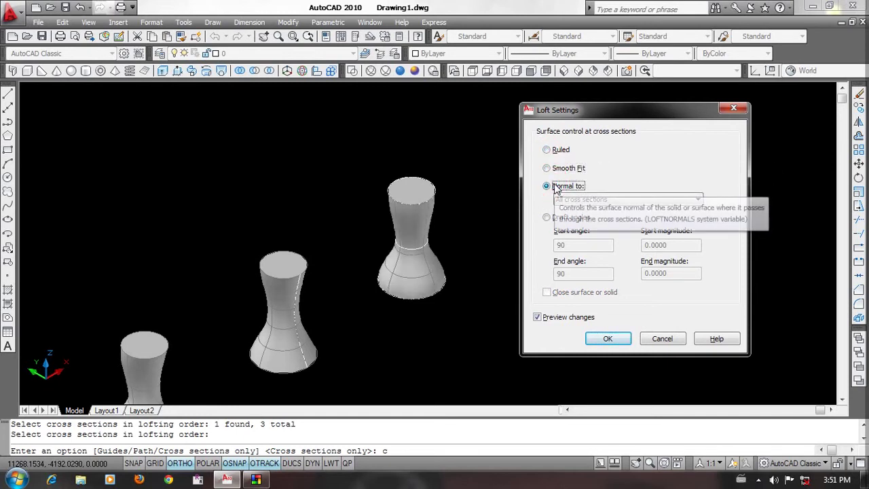
{"action": "left_click", "coordinate": [547, 218]}
{"action": "left_click", "coordinate": [639, 268]}
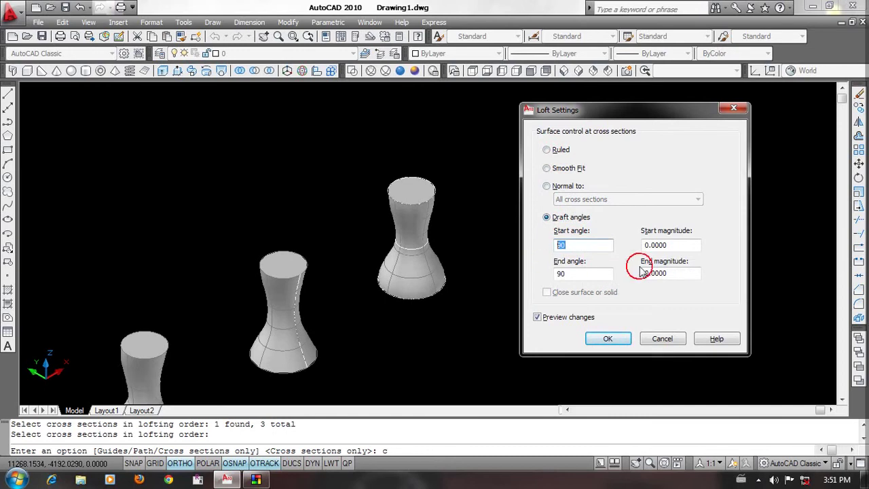
{"action": "left_click", "coordinate": [548, 186]}
{"action": "left_click", "coordinate": [547, 168]}
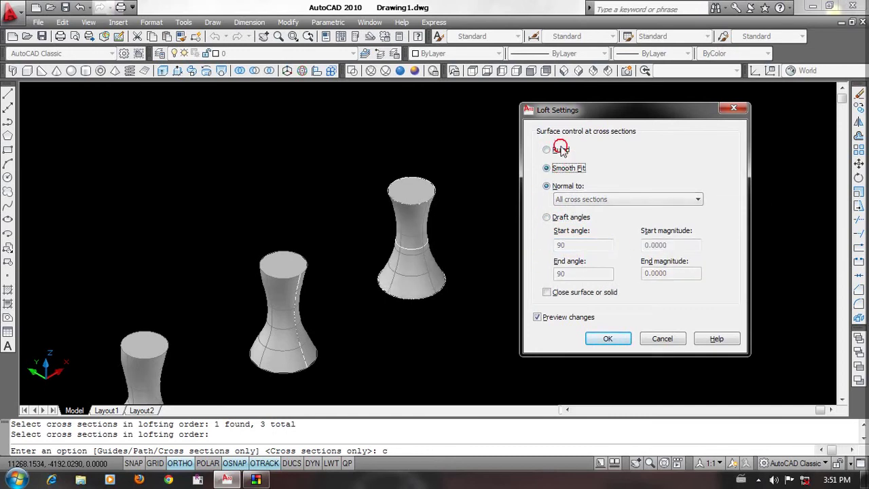
{"action": "left_click", "coordinate": [547, 150]}
{"action": "left_click", "coordinate": [550, 168]}
{"action": "left_click", "coordinate": [551, 217]}
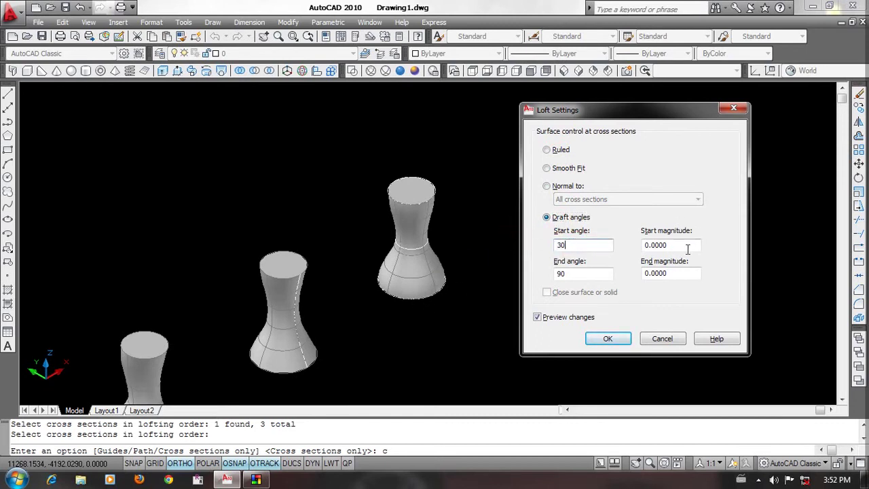
Step: Enter draft angle 30 and magnitude 50, try Close surface, then accept an open Smooth Fit loft
{"action": "key", "text": "Tab"}
{"action": "type", "text": "50"}
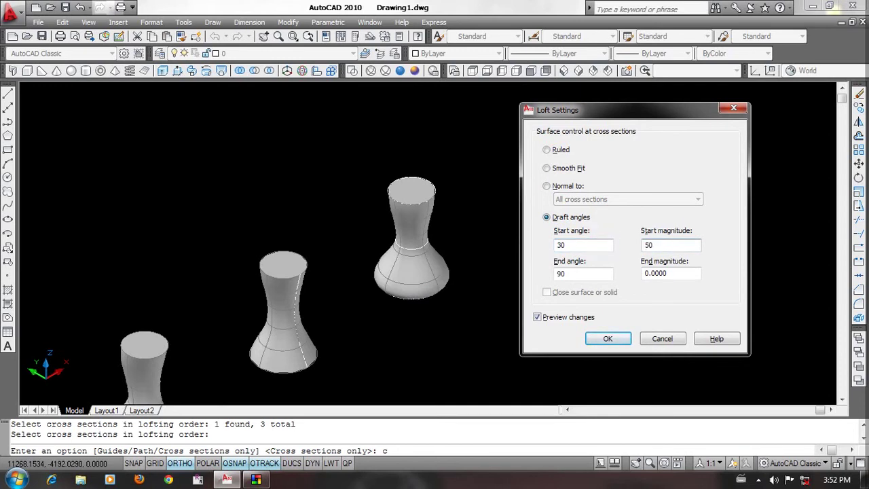
{"action": "left_click", "coordinate": [679, 273]}
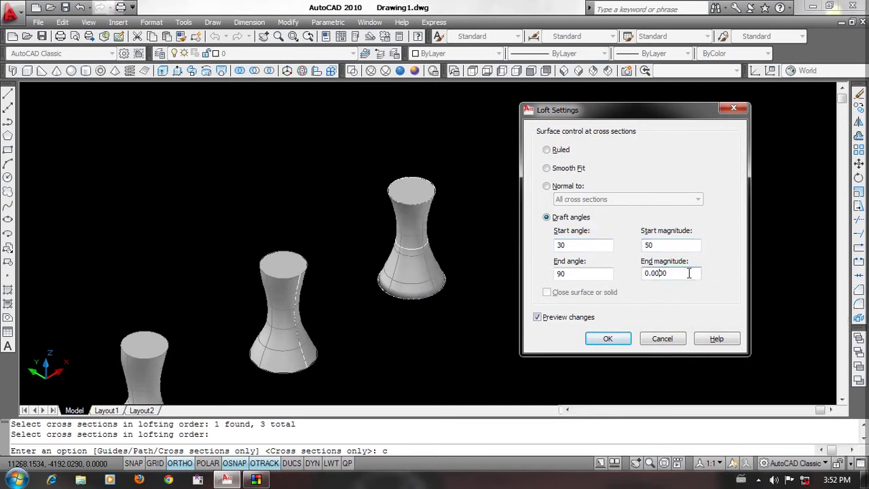
{"action": "left_click", "coordinate": [548, 168]}
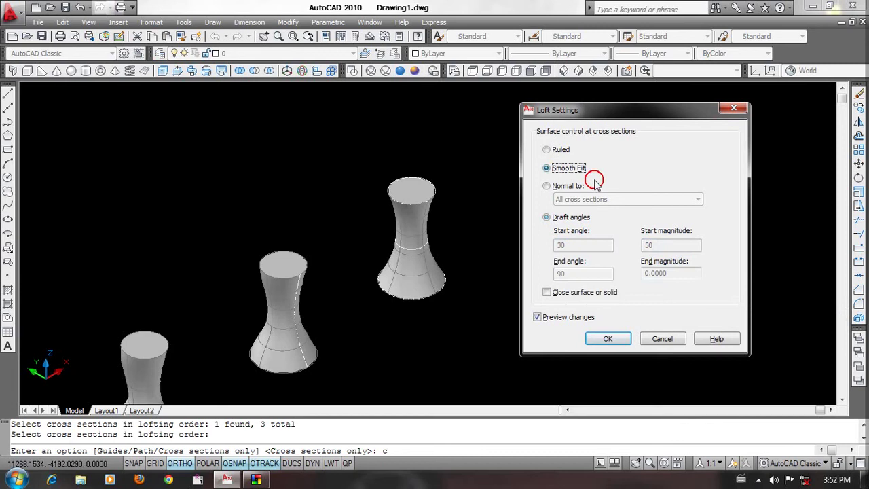
{"action": "left_click", "coordinate": [547, 150]}
{"action": "left_click", "coordinate": [548, 168]}
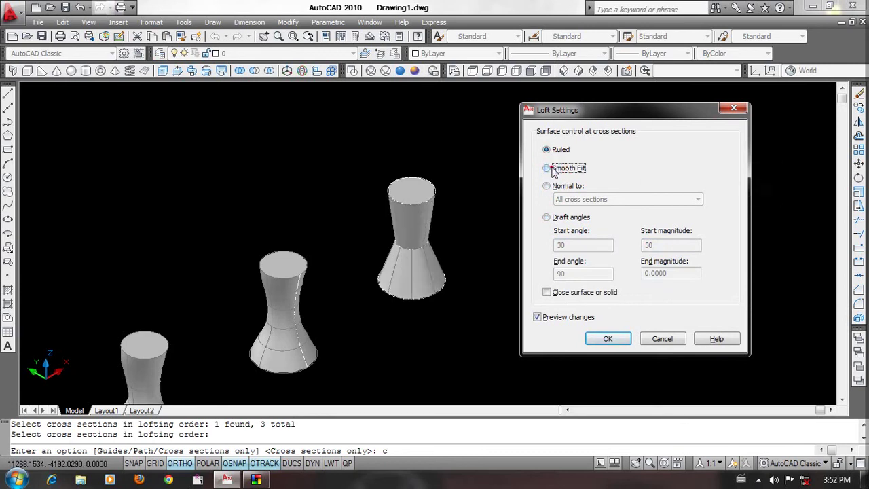
{"action": "left_click", "coordinate": [547, 293]}
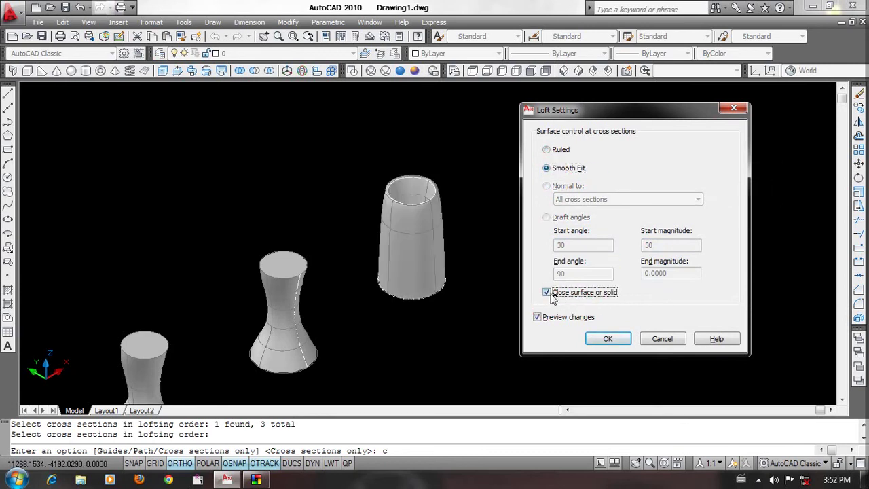
{"action": "left_click", "coordinate": [558, 292]}
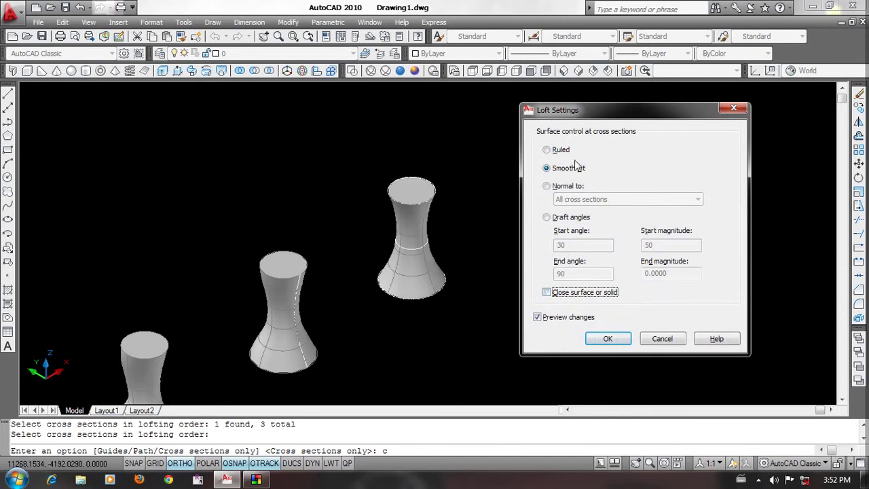
{"action": "left_click", "coordinate": [608, 338]}
{"action": "scroll", "coordinate": [474, 283], "scroll_direction": "up", "scroll_amount": 3}
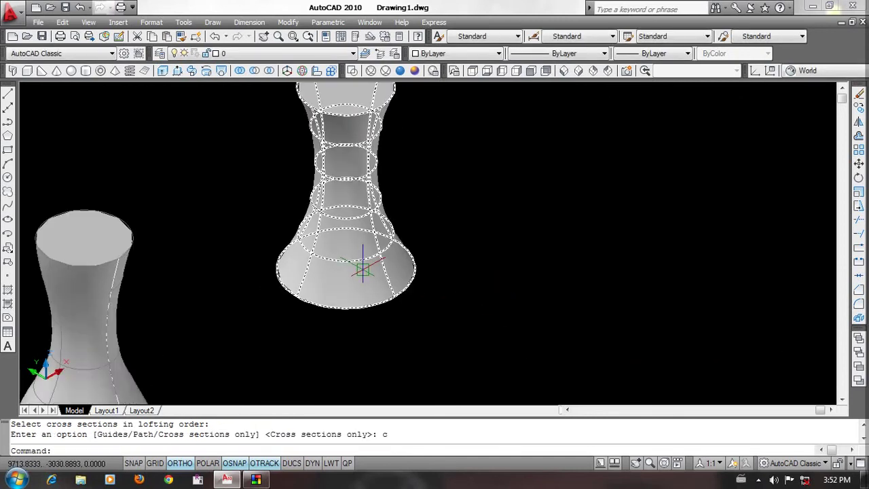
Step: Undo twice to remove the last loft
{"action": "scroll", "coordinate": [492, 257], "scroll_direction": "down", "scroll_amount": 3}
{"action": "type", "text": "u INTELLIZOOM"}
{"action": "key", "text": "Return"}
{"action": "type", "text": "u"}
{"action": "key", "text": "Return"}
Step: Draw a rectangle with RECTANG near the circle stack
{"action": "scroll", "coordinate": [516, 251], "scroll_direction": "up", "scroll_amount": 3}
{"action": "scroll", "coordinate": [490, 285], "scroll_direction": "up", "scroll_amount": 2}
{"action": "type", "text": "rec"}
{"action": "key", "text": "Return"}
{"action": "left_click", "coordinate": [574, 263]}
{"action": "left_click", "coordinate": [511, 177]}
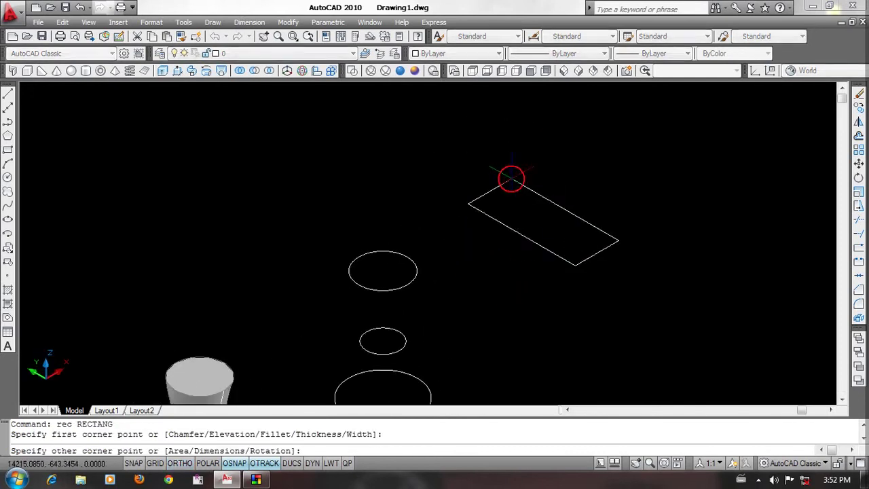
Step: Move the rectangle so it is centred on the circle using Mid Between 2 Points
{"action": "type", "text": "m"}
{"action": "key", "text": "Return"}
{"action": "left_click", "coordinate": [646, 178]}
{"action": "left_click", "coordinate": [535, 258]}
{"action": "right_click", "coordinate": [551, 209]}
{"action": "right_click", "coordinate": [574, 158], "text": "shift"}
{"action": "left_click", "coordinate": [589, 185]}
{"action": "left_click", "coordinate": [559, 213]}
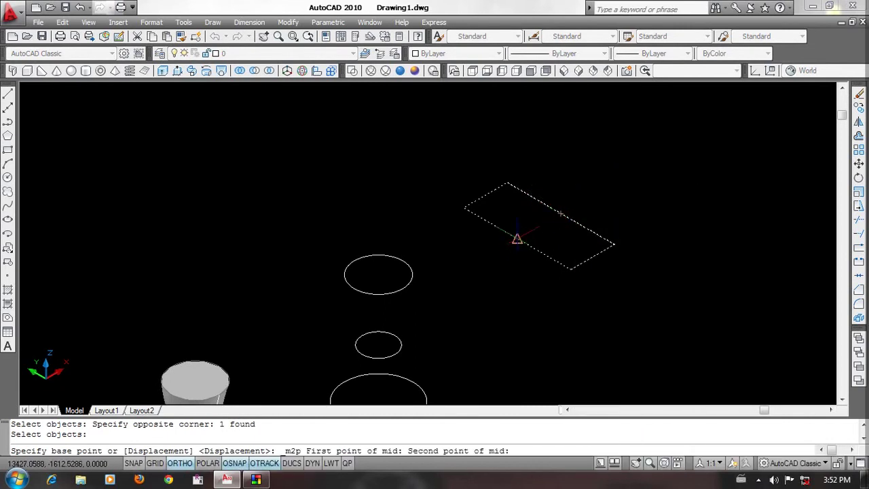
{"action": "left_click", "coordinate": [516, 240]}
{"action": "scroll", "coordinate": [407, 265], "scroll_direction": "up", "scroll_amount": 2}
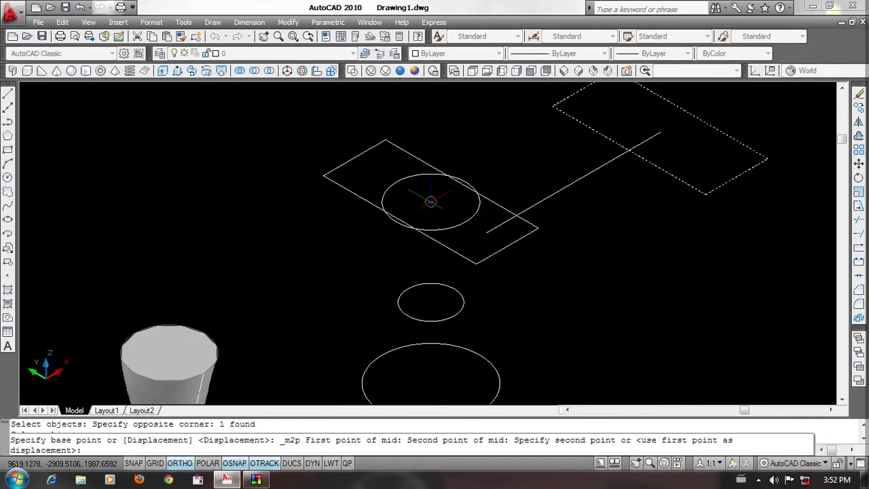
{"action": "left_click", "coordinate": [431, 202]}
Step: Move the rectangle straight up above the circles
{"action": "type", "text": "m"}
{"action": "key", "text": "Return"}
{"action": "left_click", "coordinate": [511, 258]}
{"action": "key", "text": "Return"}
{"action": "left_click", "coordinate": [543, 295]}
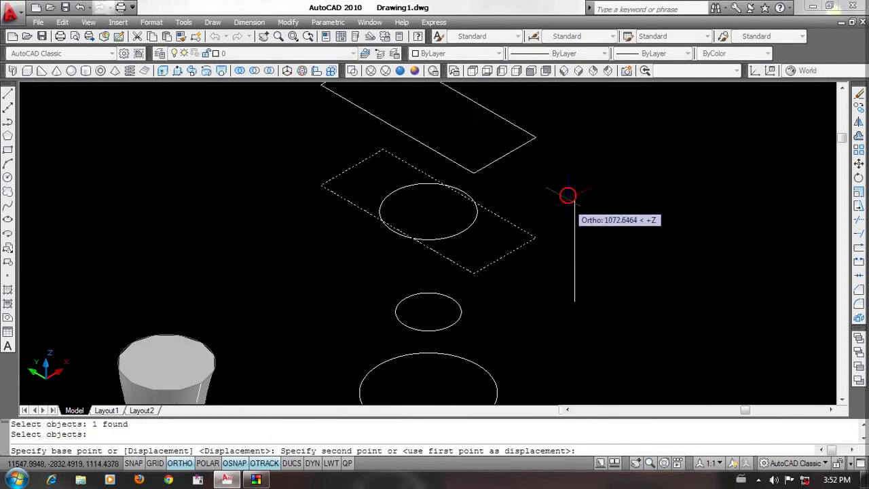
{"action": "left_click", "coordinate": [564, 192]}
{"action": "scroll", "coordinate": [532, 280], "scroll_direction": "down", "scroll_amount": 2}
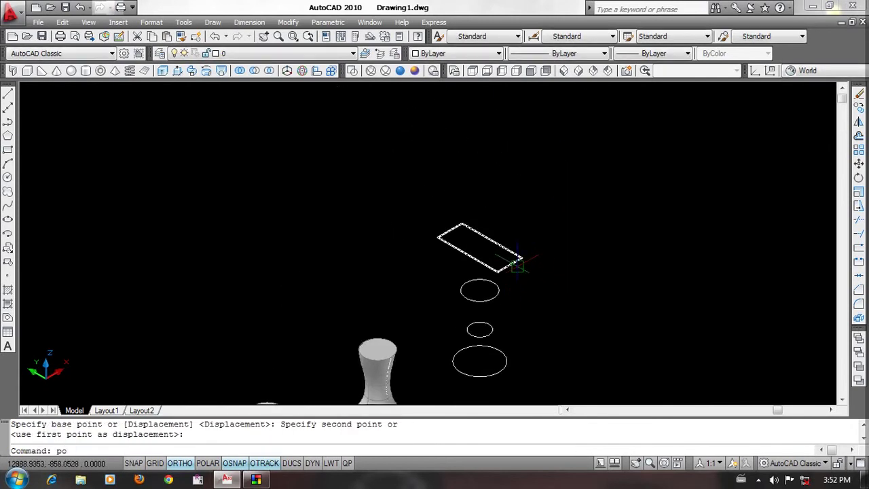
Step: Place a point at the circle's centre and move it higher above the stack
{"action": "key", "text": "Return"}
{"action": "scroll", "coordinate": [523, 291], "scroll_direction": "up", "scroll_amount": 3}
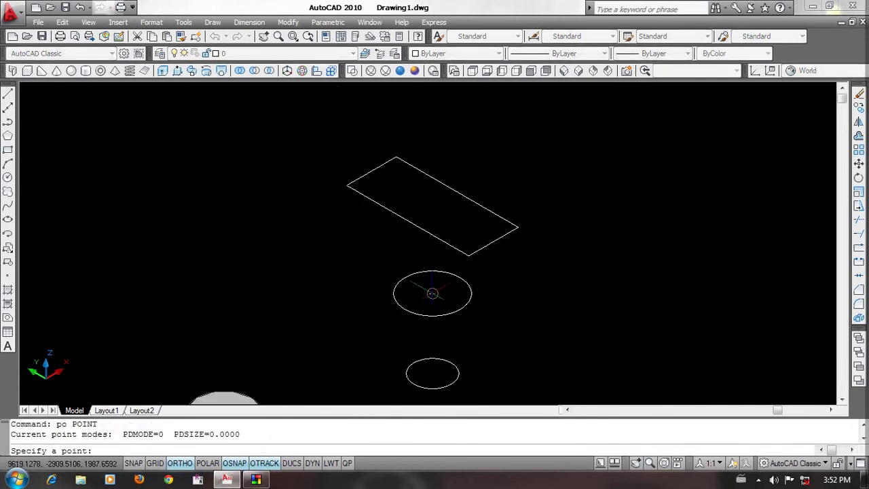
{"action": "left_click", "coordinate": [432, 293]}
{"action": "scroll", "coordinate": [435, 292], "scroll_direction": "up", "scroll_amount": 3}
{"action": "type", "text": "m"}
{"action": "key", "text": "Return"}
{"action": "left_click_drag", "start_coordinate": [457, 287], "coordinate": [429, 303]}
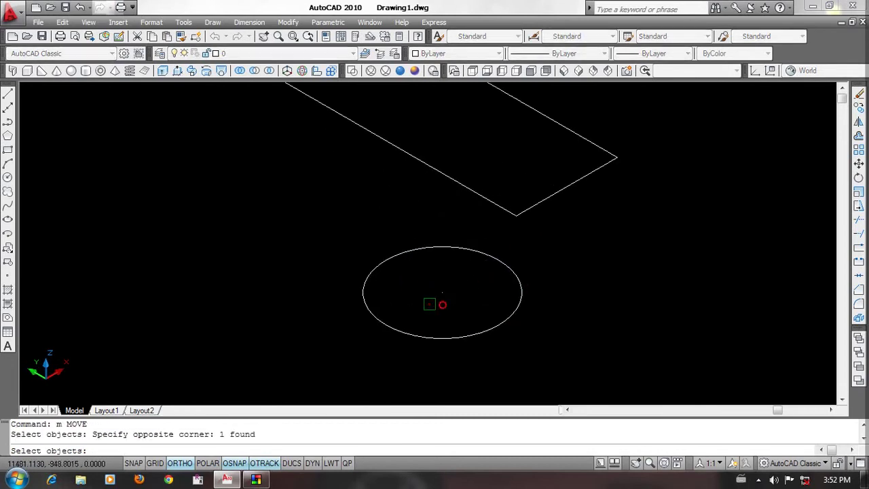
{"action": "key", "text": "Return"}
{"action": "left_click", "coordinate": [429, 304]}
{"action": "scroll", "coordinate": [563, 244], "scroll_direction": "down", "scroll_amount": 5}
{"action": "left_click", "coordinate": [561, 211]}
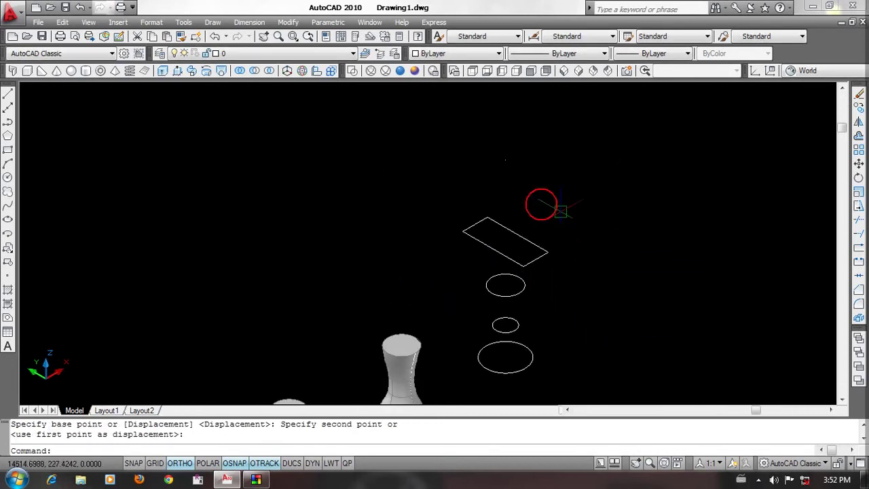
Step: Start LOFT and pick the bottom, middle and top ellipses and the rectangle as sections
{"action": "type", "text": "loft"}
{"action": "key", "text": "Return"}
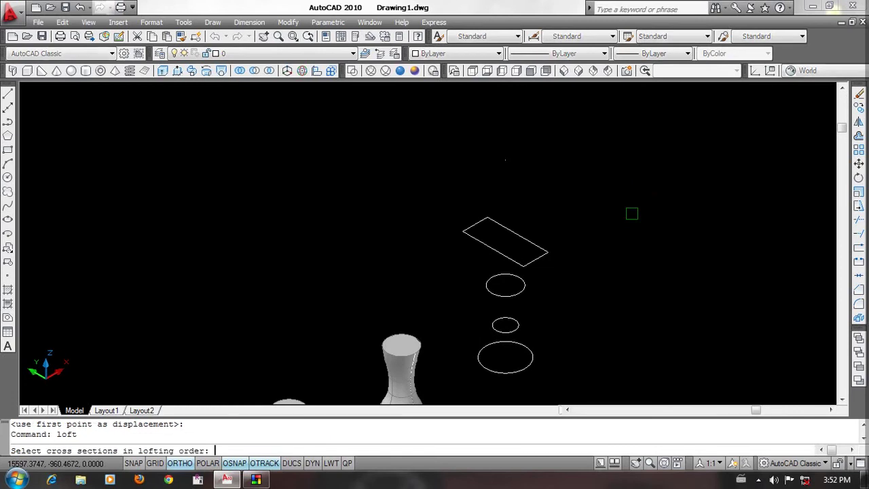
{"action": "left_click", "coordinate": [532, 353]}
{"action": "left_click", "coordinate": [517, 324]}
{"action": "left_click", "coordinate": [525, 281]}
{"action": "left_click", "coordinate": [533, 245]}
{"action": "left_click", "coordinate": [523, 146]}
{"action": "left_click", "coordinate": [565, 171]}
{"action": "key", "text": "Return"}
Step: Choose Cross sections only, set Normal to all sections in Loft Settings, and accept
{"action": "type", "text": "c"}
{"action": "key", "text": "Return"}
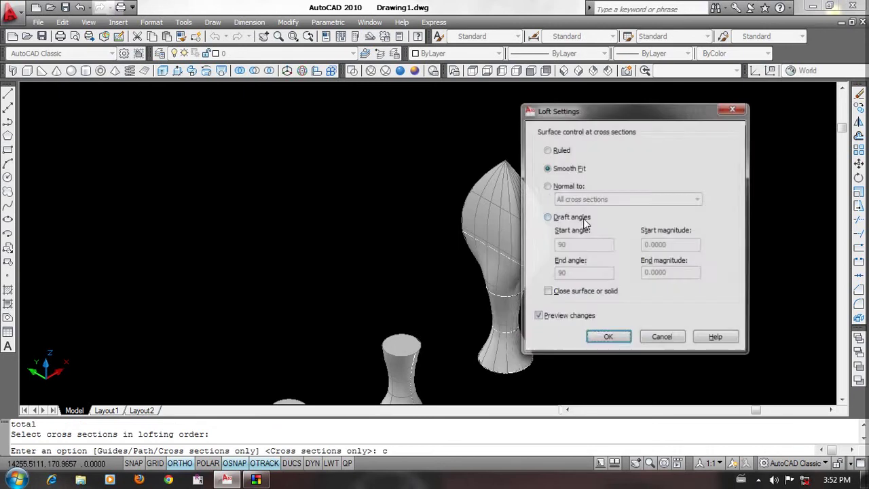
{"action": "left_click_drag", "start_coordinate": [617, 112], "coordinate": [676, 109]}
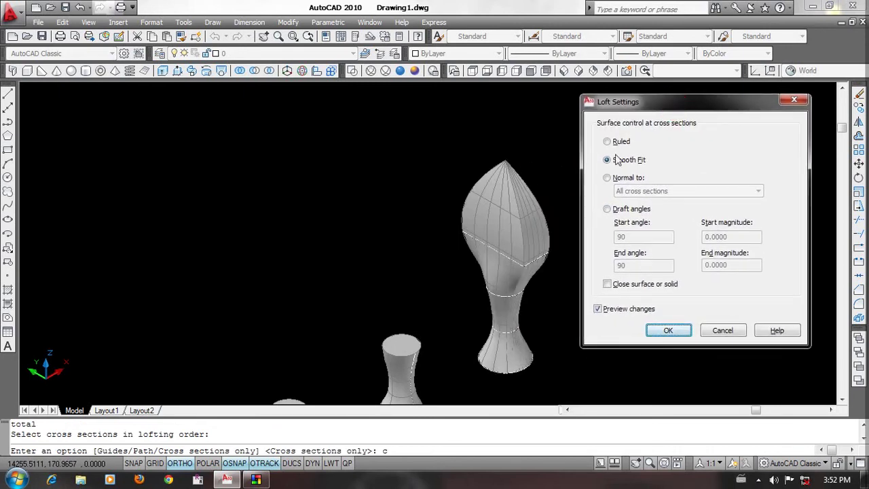
{"action": "left_click", "coordinate": [618, 144]}
{"action": "left_click", "coordinate": [615, 162]}
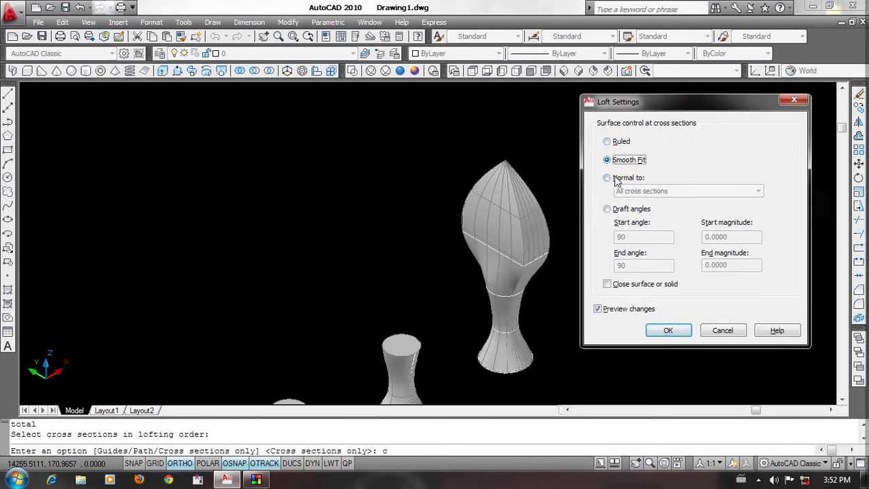
{"action": "left_click", "coordinate": [610, 179]}
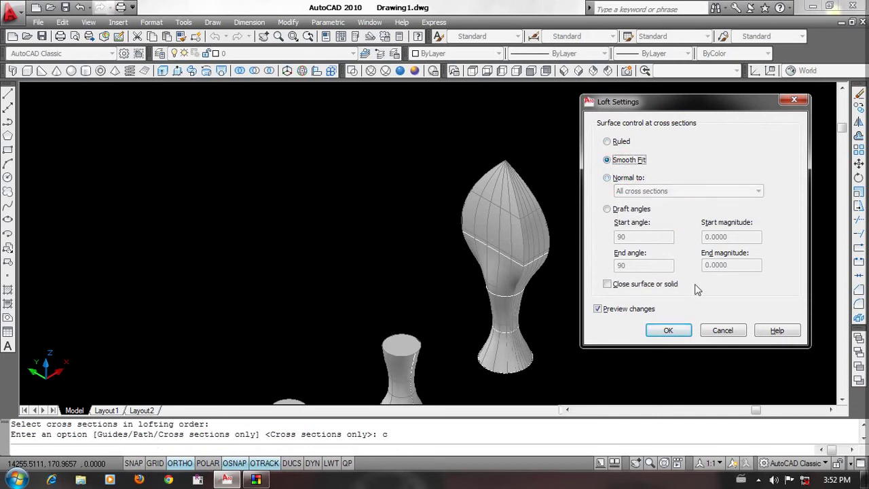
{"action": "left_click", "coordinate": [668, 330]}
Step: Orbit around the new loft and switch to the SW Isometric view
{"action": "scroll", "coordinate": [549, 304], "scroll_direction": "up", "scroll_amount": 2}
{"action": "mouse_move", "coordinate": [572, 297]}
{"action": "middle_mouse_down", "text": "shift"}
{"action": "mouse_move", "coordinate": [480, 282]}
{"action": "mouse_move", "coordinate": [690, 350]}
{"action": "mouse_move", "coordinate": [590, 314]}
{"action": "middle_mouse_up", "text": "shift"}
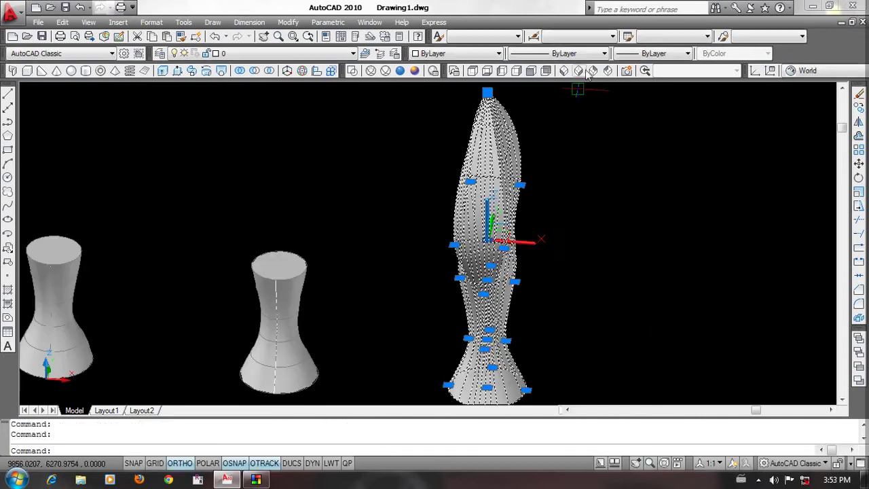
{"action": "left_click", "coordinate": [564, 72]}
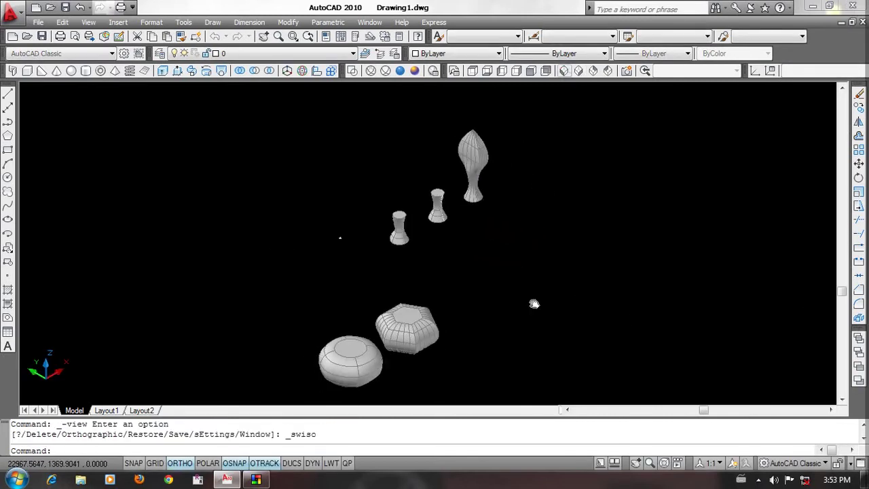
Step: Draw a new rectangle with RECTANG in empty space
{"action": "middle_click_drag", "start_coordinate": [581, 326], "coordinate": [431, 305]}
{"action": "left_click", "coordinate": [469, 297]}
{"action": "left_click", "coordinate": [456, 312]}
{"action": "type", "text": "rec"}
{"action": "key", "text": "Return"}
{"action": "left_click", "coordinate": [469, 299]}
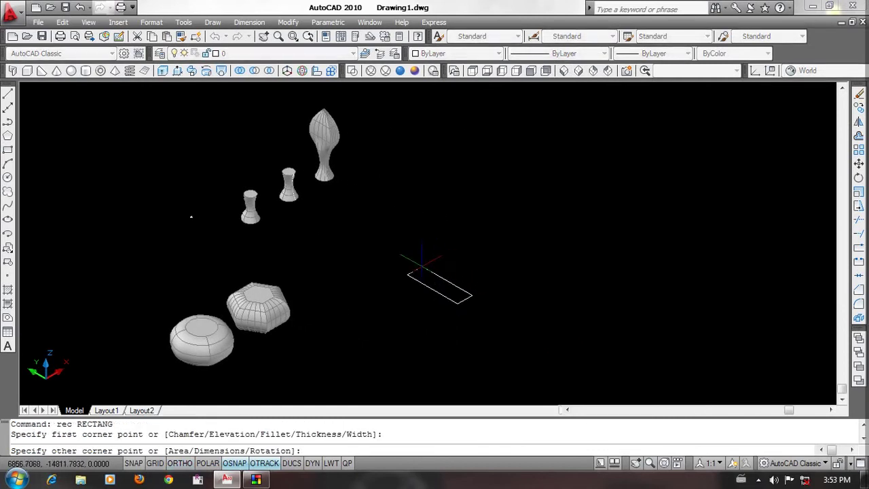
{"action": "left_click", "coordinate": [411, 266]}
Step: Draw a circle centred on the rectangle
{"action": "scroll", "coordinate": [434, 285], "scroll_direction": "up", "scroll_amount": 2}
{"action": "type", "text": "c"}
{"action": "key", "text": "Return"}
{"action": "left_click", "coordinate": [444, 288]}
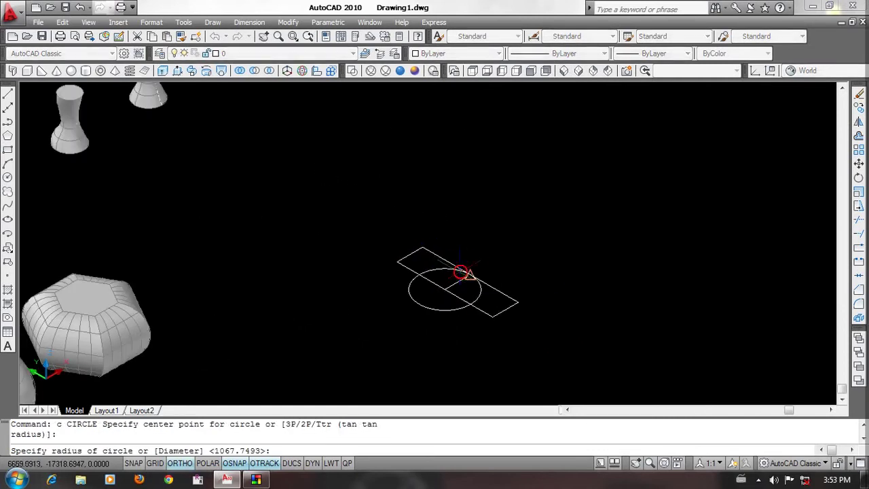
Step: Trim the circle's arcs using the rectangle as the cutting edge
{"action": "type", "text": "tr"}
{"action": "key", "text": "Return"}
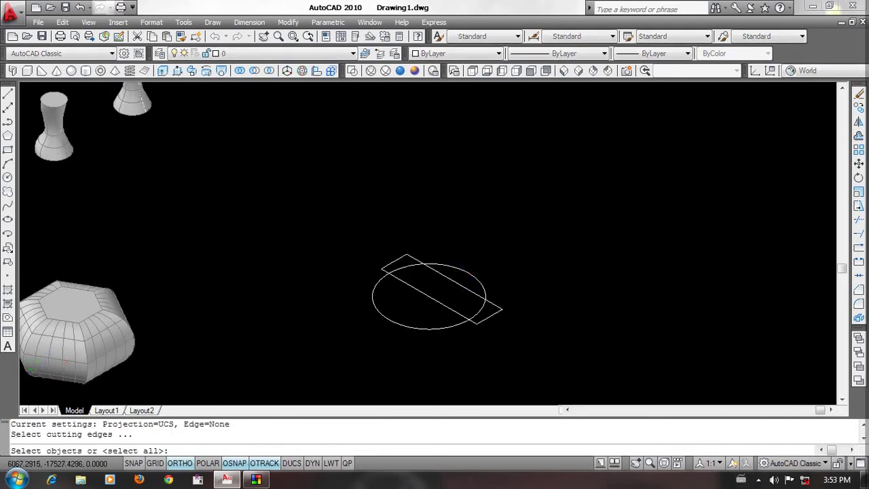
{"action": "scroll", "coordinate": [501, 266], "scroll_direction": "up", "scroll_amount": 2}
{"action": "left_click", "coordinate": [440, 301]}
{"action": "key", "text": "Return"}
{"action": "left_click", "coordinate": [490, 310]}
{"action": "left_click", "coordinate": [393, 256]}
{"action": "left_click", "coordinate": [411, 270]}
{"action": "key", "text": "Return"}
{"action": "key", "text": "Return"}
Step: Trim away the rectangle edge lying inside the circle
{"action": "key", "text": "Return"}
{"action": "left_click", "coordinate": [417, 296]}
{"action": "key", "text": "Return"}
{"action": "scroll", "coordinate": [511, 258], "scroll_direction": "up", "scroll_amount": 1}
{"action": "middle_click_drag", "start_coordinate": [510, 258], "coordinate": [507, 258]}
Step: Make a first attempt at joining the outline pieces with PEDIT Multiple and Join
{"action": "key", "text": "Return"}
{"action": "type", "text": "m"}
{"action": "key", "text": "Return"}
{"action": "left_click", "coordinate": [551, 222]}
{"action": "left_click", "coordinate": [284, 365]}
{"action": "key", "text": "Return"}
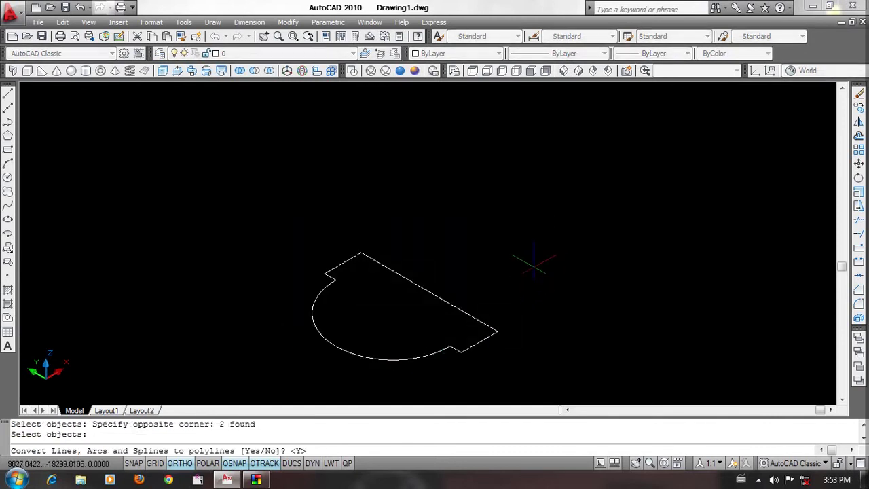
{"action": "key", "text": "Return"}
{"action": "type", "text": "j"}
{"action": "key", "text": "Return"}
{"action": "key", "text": "Return"}
{"action": "key", "text": "Return"}
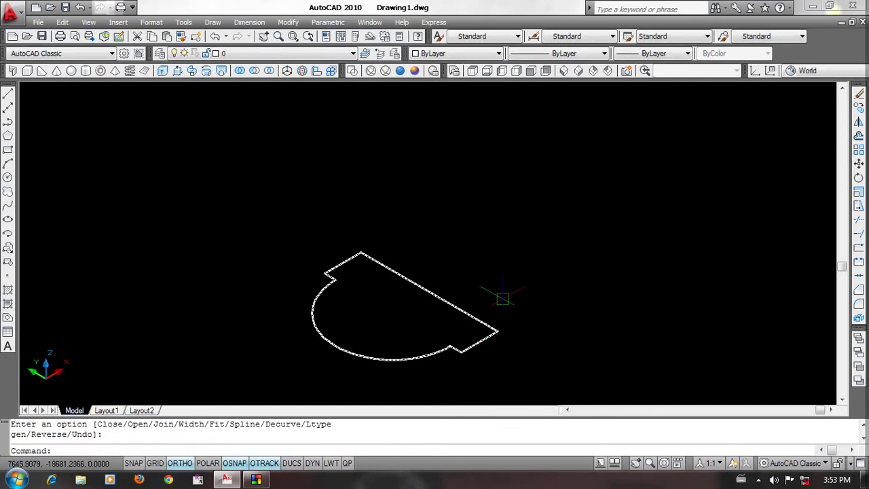
Step: Cancel a stray line and undo the first join attempt
{"action": "scroll", "coordinate": [515, 300], "scroll_direction": "down", "scroll_amount": 2}
{"action": "type", "text": "l"}
{"action": "key", "text": "Return"}
{"action": "left_click", "coordinate": [442, 300]}
{"action": "key", "text": "Escape"}
{"action": "key", "text": "Escape"}
{"action": "key", "text": "ctrl+z"}
{"action": "key", "text": "ctrl+z"}
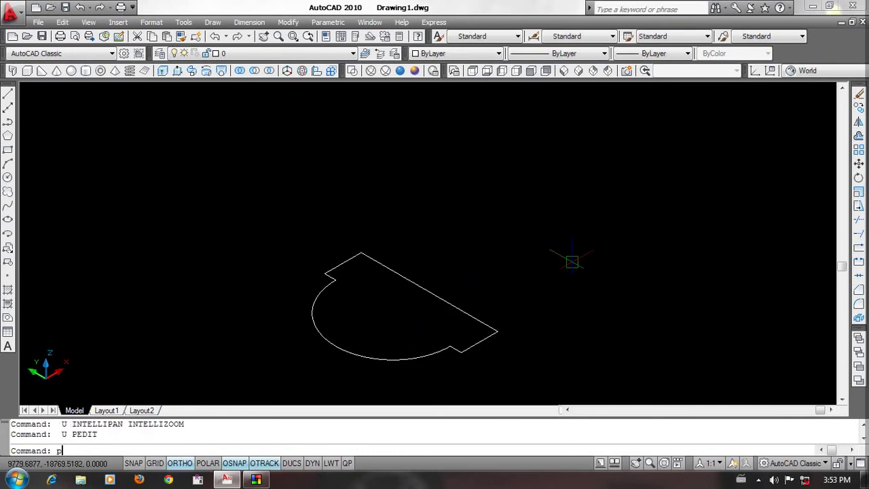
{"action": "key", "text": "Escape"}
{"action": "key", "text": "Escape"}
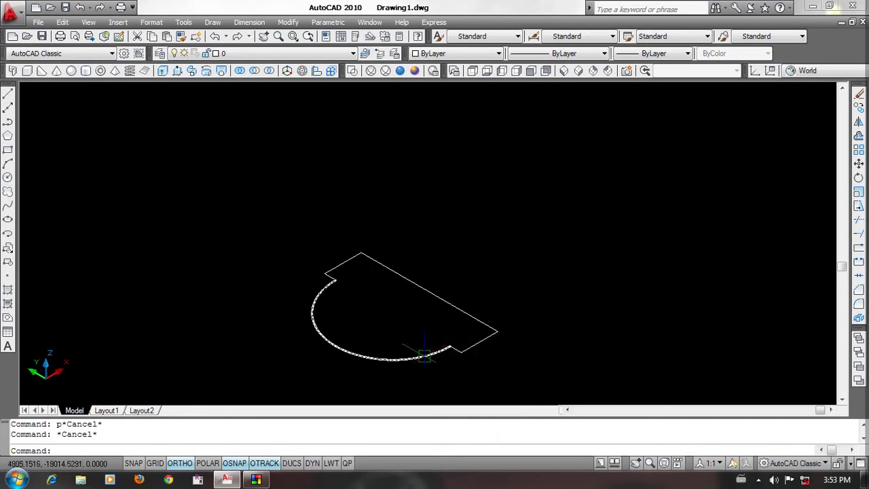
{"action": "middle_click_drag", "start_coordinate": [422, 354], "coordinate": [424, 333]}
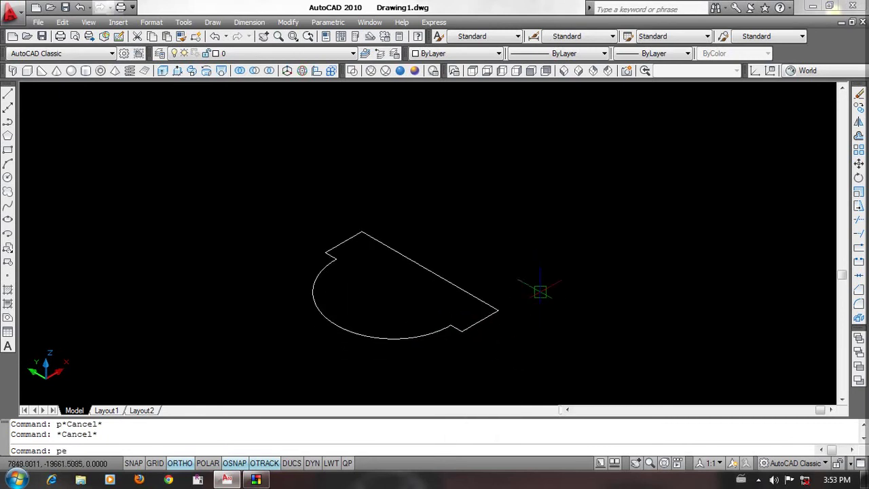
Step: Run PEDIT Multiple, crossing-select the arc and line, and accept converting them to polylines
{"action": "key", "text": "Return"}
{"action": "type", "text": "m"}
{"action": "key", "text": "Return"}
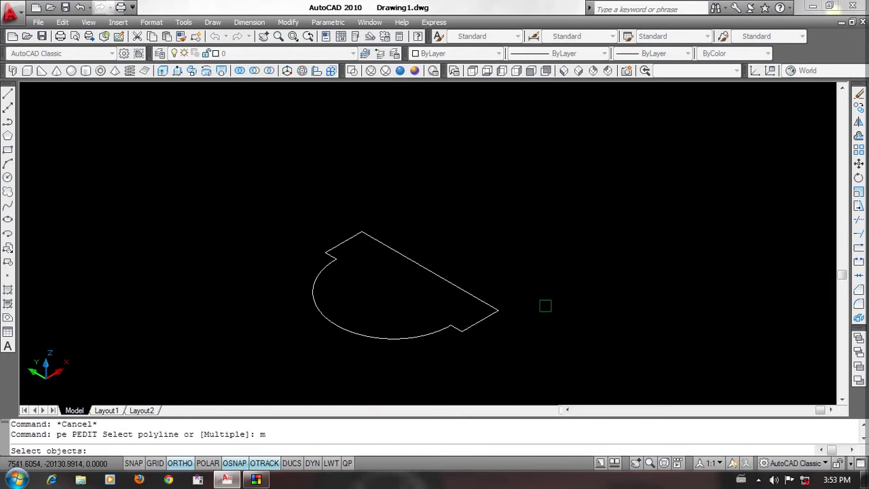
{"action": "left_click", "coordinate": [528, 258]}
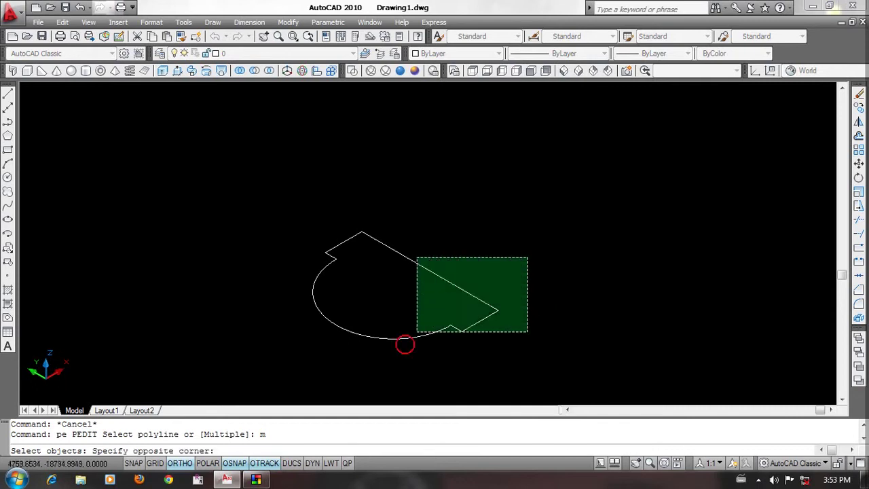
{"action": "left_click", "coordinate": [403, 347]}
{"action": "key", "text": "Return"}
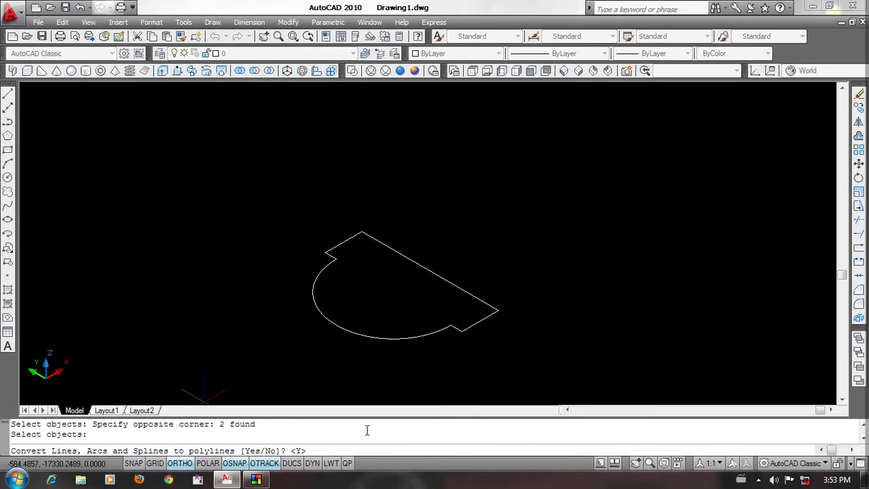
{"action": "key", "text": "Return"}
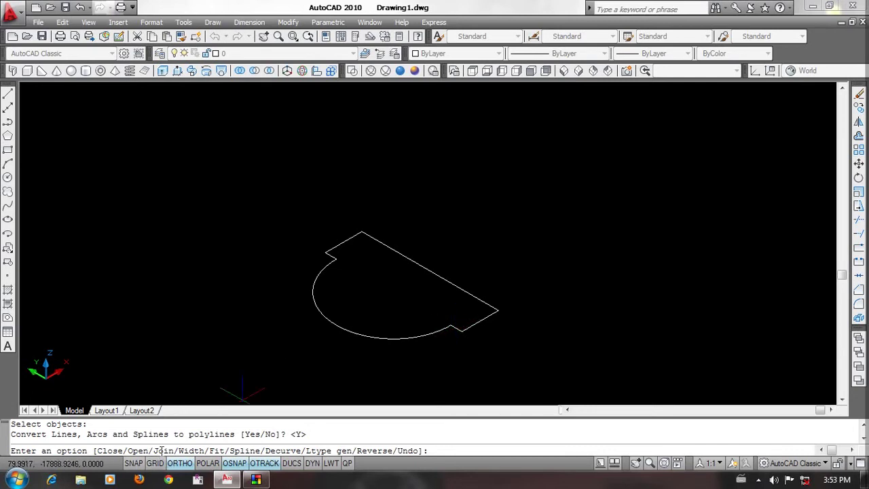
Step: Join the pieces with the default fuzz distance into one polyline
{"action": "type", "text": "j"}
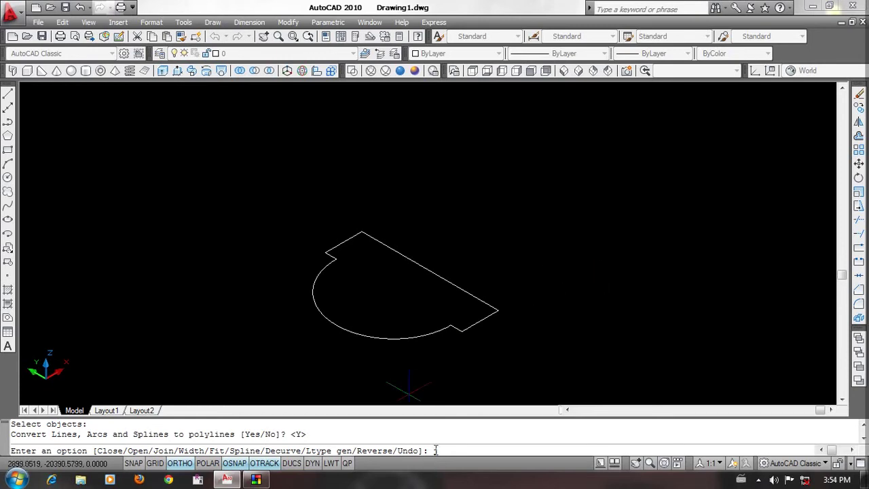
{"action": "type", "text": "j"}
{"action": "key", "text": "Return"}
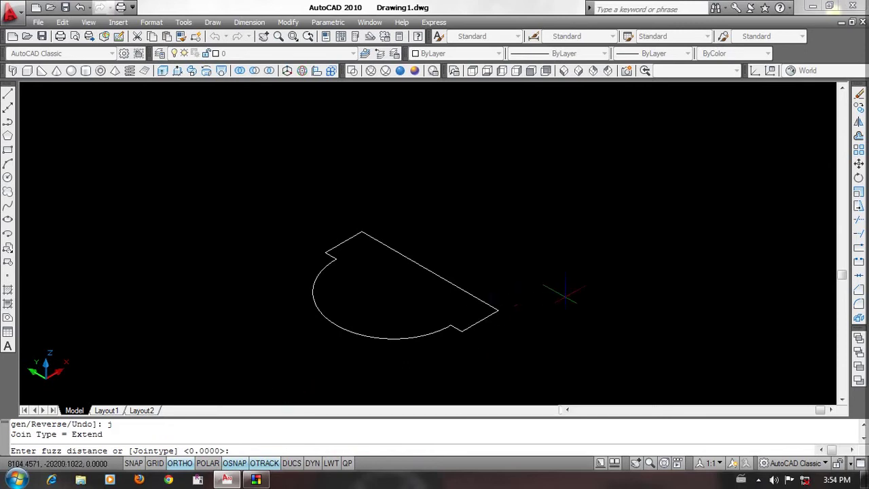
{"action": "key", "text": "Return"}
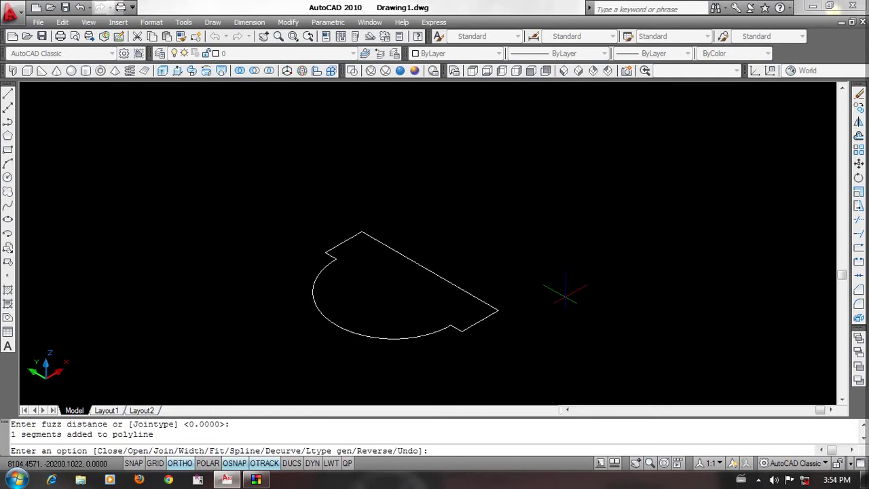
{"action": "key", "text": "Return"}
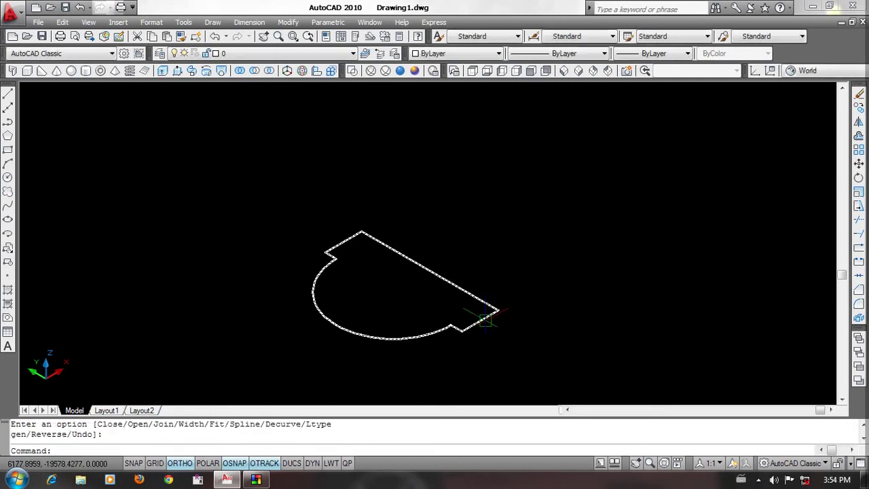
Step: Explode the joined half-round outline back into separate pieces
{"action": "left_click", "coordinate": [495, 311]}
{"action": "type", "text": "x"}
{"action": "key", "text": "Return"}
{"action": "middle_click_drag", "start_coordinate": [582, 264], "coordinate": [555, 278]}
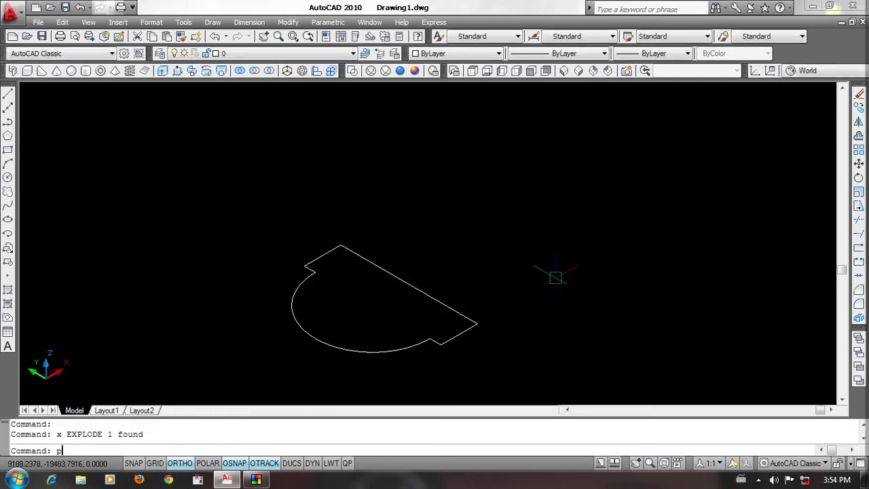
Step: Re-join all six outline pieces into one polyline using PEDIT Multiple with a crossing window
{"action": "type", "text": "e"}
{"action": "key", "text": "Return"}
{"action": "type", "text": "m"}
{"action": "key", "text": "Return"}
{"action": "left_click", "coordinate": [521, 210]}
{"action": "left_click", "coordinate": [256, 332]}
{"action": "key", "text": "Return"}
{"action": "key", "text": "Return"}
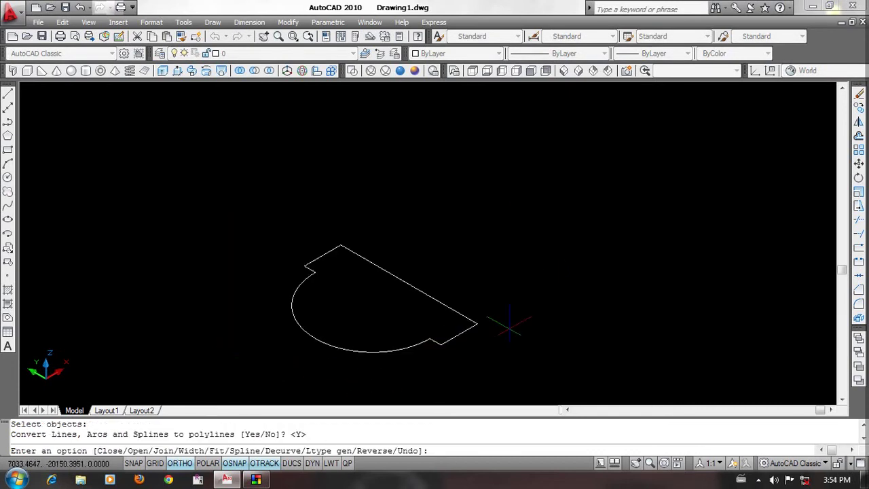
{"action": "key", "text": "Return"}
{"action": "key", "text": "Return"}
{"action": "key", "text": "Return"}
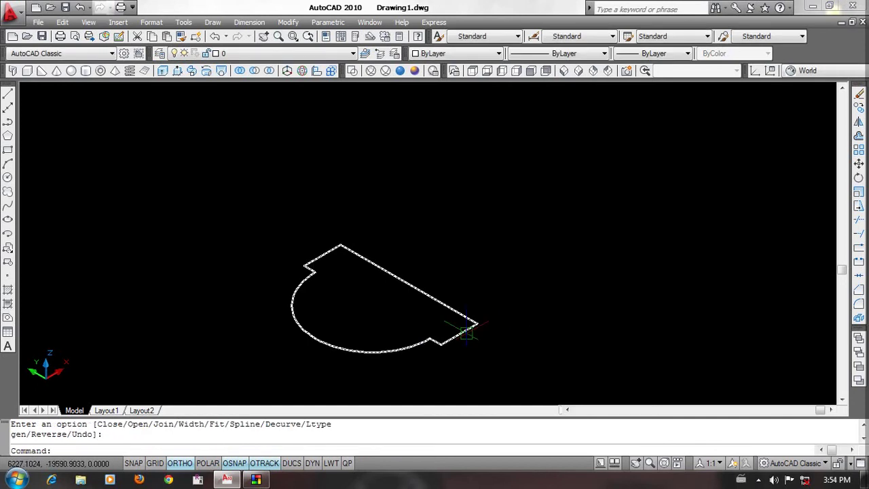
{"action": "type", "text": "l"}
Step: Draw a straight path line from the profile's upper edge toward the upper right
{"action": "key", "text": "Return"}
{"action": "left_click", "coordinate": [409, 284]}
{"action": "scroll", "coordinate": [520, 242], "scroll_direction": "down", "scroll_amount": 3}
{"action": "left_click", "coordinate": [555, 216]}
{"action": "key", "text": "Return"}
Step: Mirror the half-round profile in 3D to the path's far end, keeping the original
{"action": "middle_click_drag", "start_coordinate": [539, 266], "coordinate": [543, 258]}
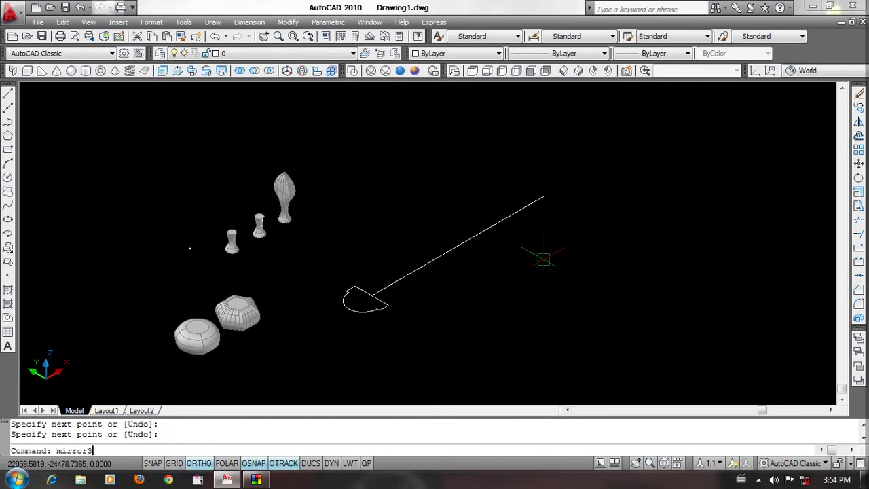
{"action": "type", "text": "d"}
{"action": "key", "text": "Return"}
{"action": "left_click", "coordinate": [385, 304]}
{"action": "key", "text": "Return"}
{"action": "left_click", "coordinate": [449, 259]}
{"action": "left_click", "coordinate": [466, 343]}
{"action": "left_click", "coordinate": [552, 365]}
{"action": "key", "text": "Return"}
Step: Draw a vertical line rising from the path's midpoint
{"action": "type", "text": "l"}
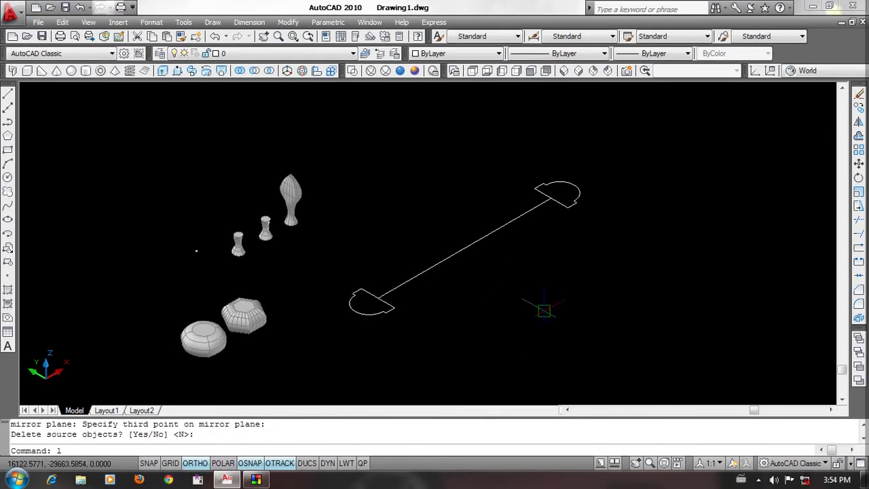
{"action": "key", "text": "Return"}
{"action": "left_click", "coordinate": [464, 249]}
{"action": "left_click", "coordinate": [467, 197]}
{"action": "key", "text": "Return"}
Step: Copy the lower profile to the top of the vertical line
{"action": "type", "text": "c"}
{"action": "key", "text": "Return"}
{"action": "left_click", "coordinate": [382, 301]}
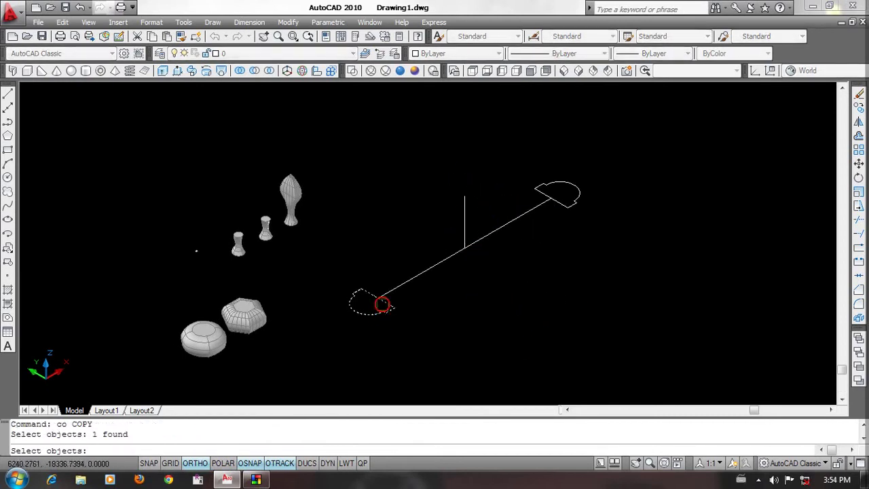
{"action": "key", "text": "Return"}
{"action": "scroll", "coordinate": [381, 298], "scroll_direction": "up", "scroll_amount": 3}
{"action": "left_click", "coordinate": [379, 297]}
{"action": "scroll", "coordinate": [481, 148], "scroll_direction": "down", "scroll_amount": 1}
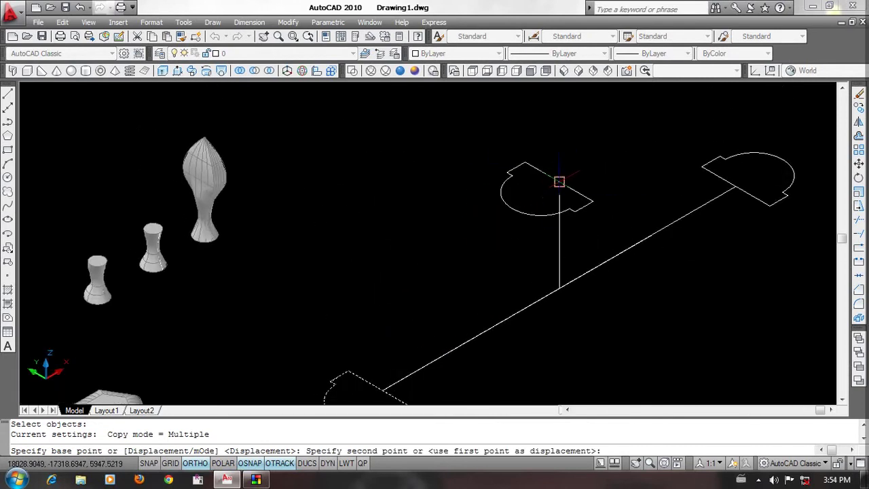
{"action": "left_click", "coordinate": [560, 183]}
{"action": "key", "text": "Return"}
{"action": "scroll", "coordinate": [581, 258], "scroll_direction": "up", "scroll_amount": 1}
{"action": "type", "text": "3r"}
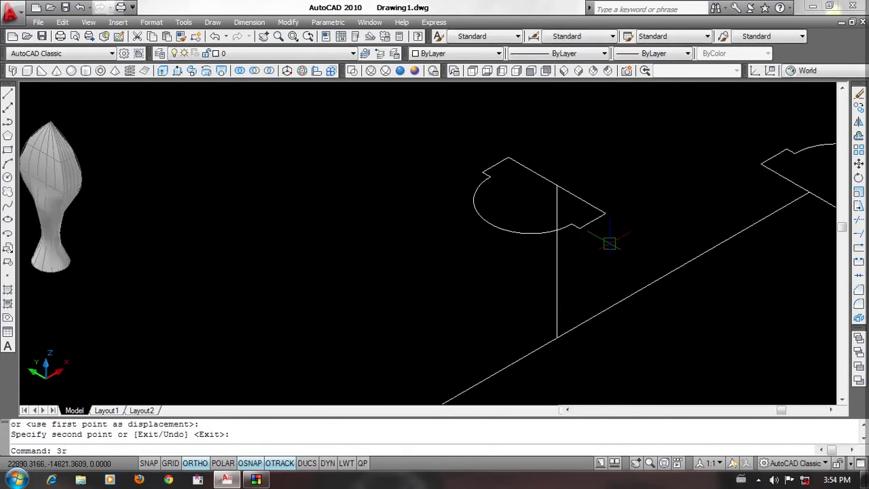
Step: Rotate the upper profile in 3D so it stands upright
{"action": "key", "text": "Return"}
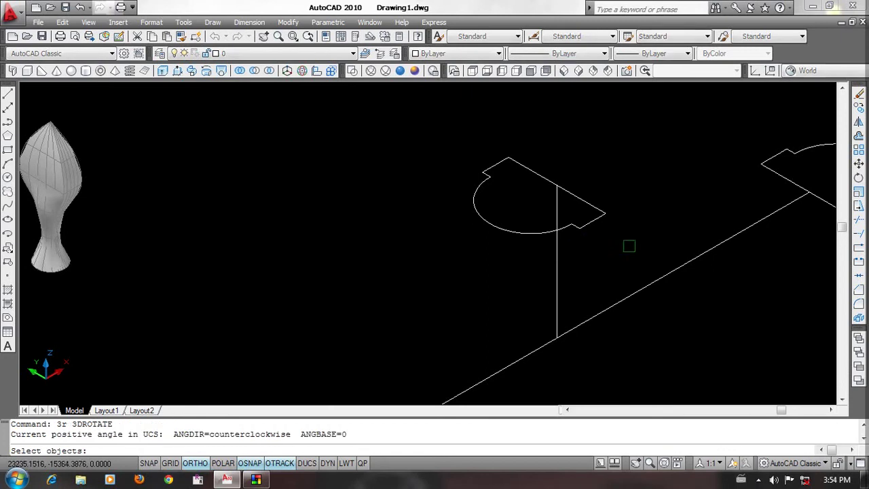
{"action": "left_click", "coordinate": [634, 249]}
{"action": "left_click", "coordinate": [585, 199]}
{"action": "key", "text": "Return"}
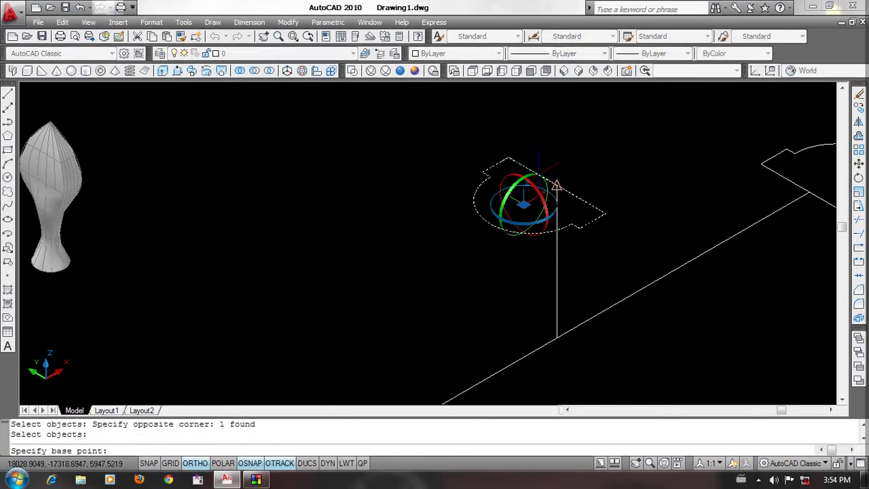
{"action": "left_click", "coordinate": [550, 182]}
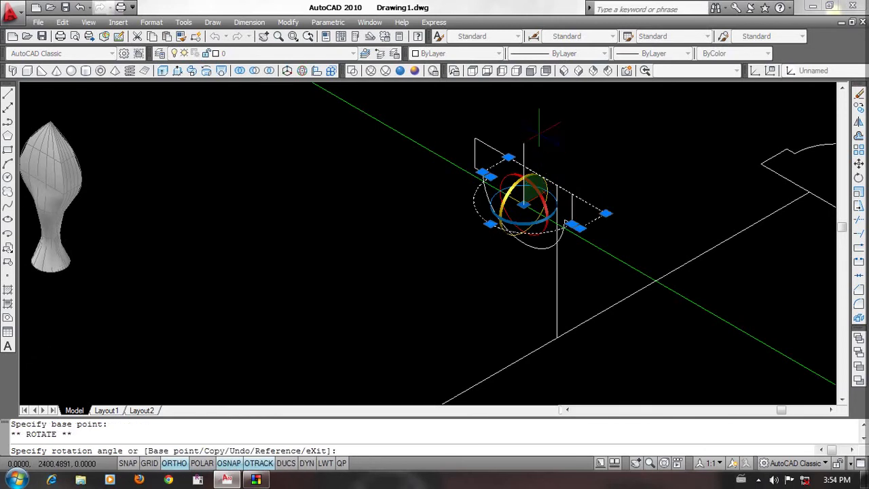
{"action": "left_click", "coordinate": [531, 199]}
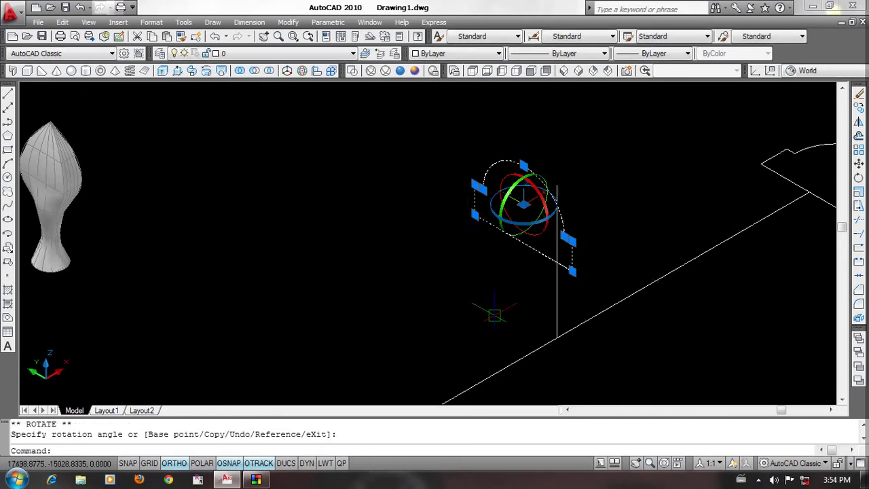
Step: Scale the upright profile by 0.5 from its edge midpoint
{"action": "type", "text": "sc"}
{"action": "key", "text": "Return"}
{"action": "scroll", "coordinate": [511, 277], "scroll_direction": "up", "scroll_amount": 2}
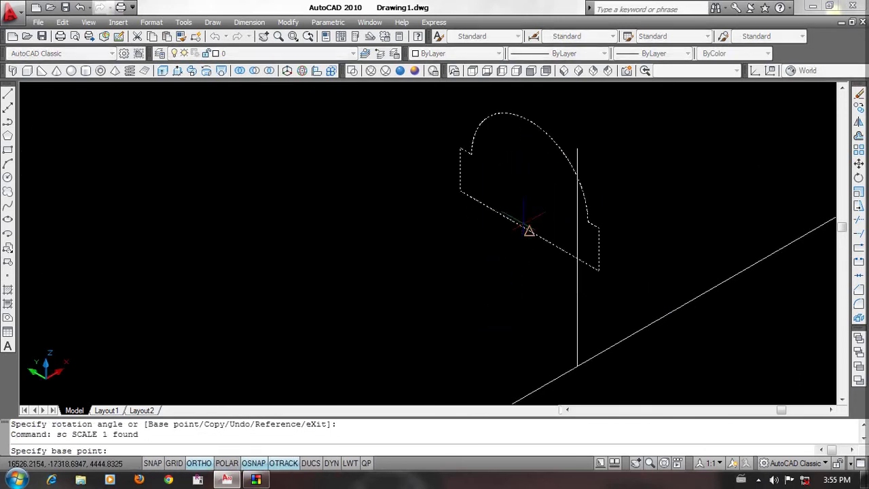
{"action": "left_click", "coordinate": [528, 231]}
{"action": "type", "text": "0.5"}
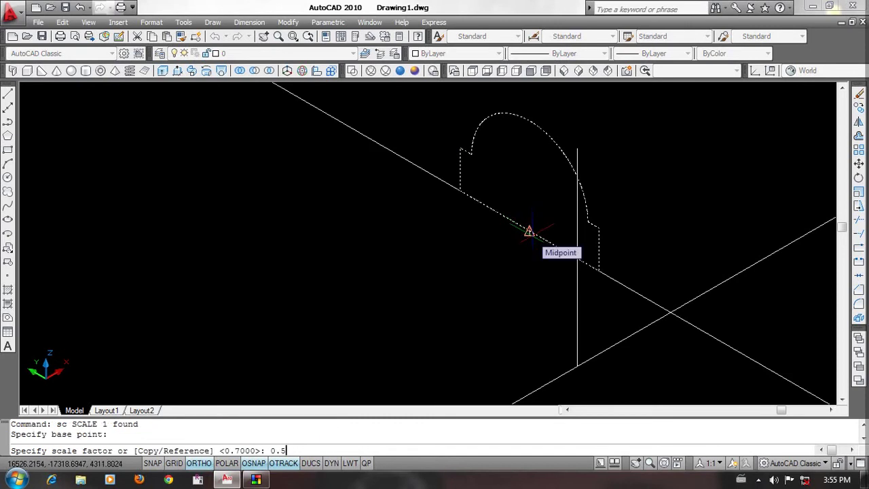
{"action": "key", "text": "Return"}
Step: Move the scaled profile onto the top of the vertical line
{"action": "type", "text": "m"}
{"action": "key", "text": "Return"}
{"action": "left_click", "coordinate": [529, 231]}
{"action": "key", "text": "Return"}
{"action": "left_click", "coordinate": [527, 232]}
{"action": "left_click", "coordinate": [576, 148]}
{"action": "scroll", "coordinate": [463, 104], "scroll_direction": "down", "scroll_amount": 3}
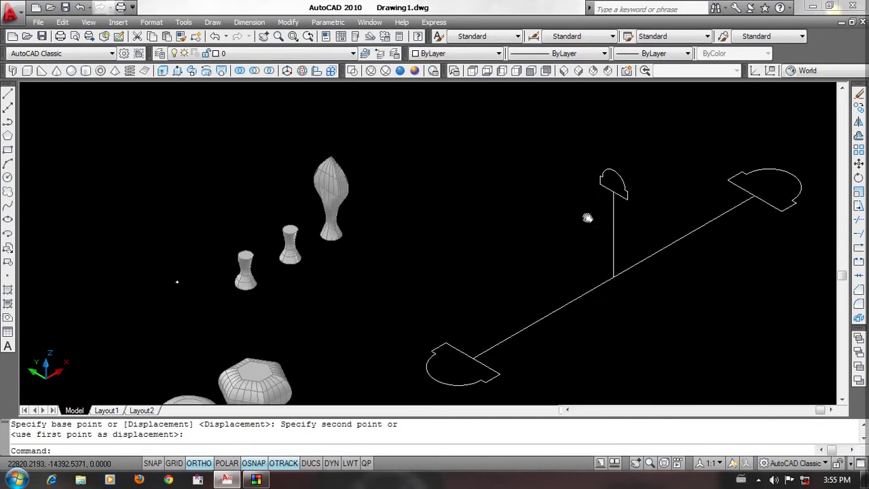
Step: Set the UCS to Front and draw a 3-point arc from the lower profile, over the line top, to the far profile
{"action": "left_click", "coordinate": [808, 70]}
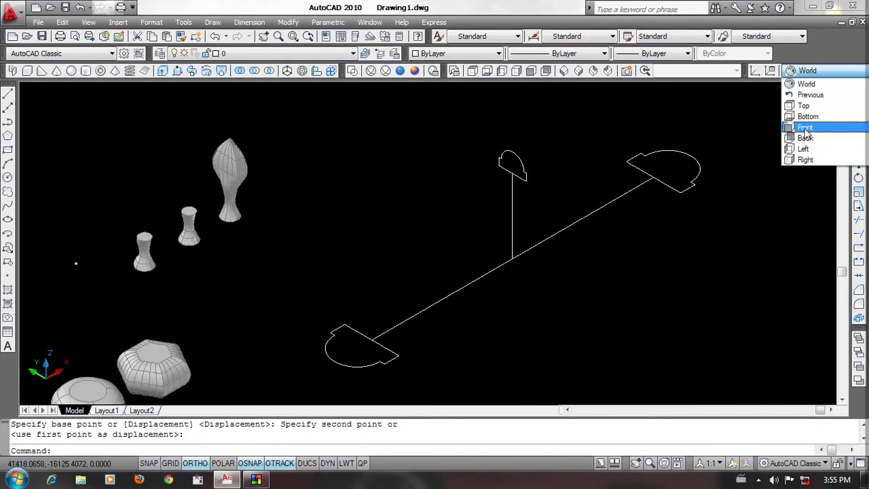
{"action": "left_click", "coordinate": [805, 123]}
{"action": "type", "text": "a"}
{"action": "key", "text": "Return"}
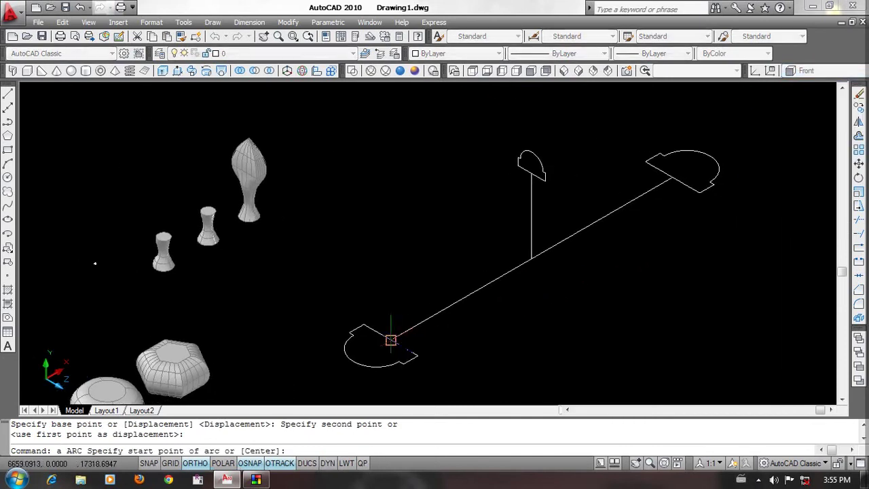
{"action": "left_click", "coordinate": [385, 339]}
{"action": "scroll", "coordinate": [527, 217], "scroll_direction": "up", "scroll_amount": 1}
{"action": "left_click", "coordinate": [531, 155]}
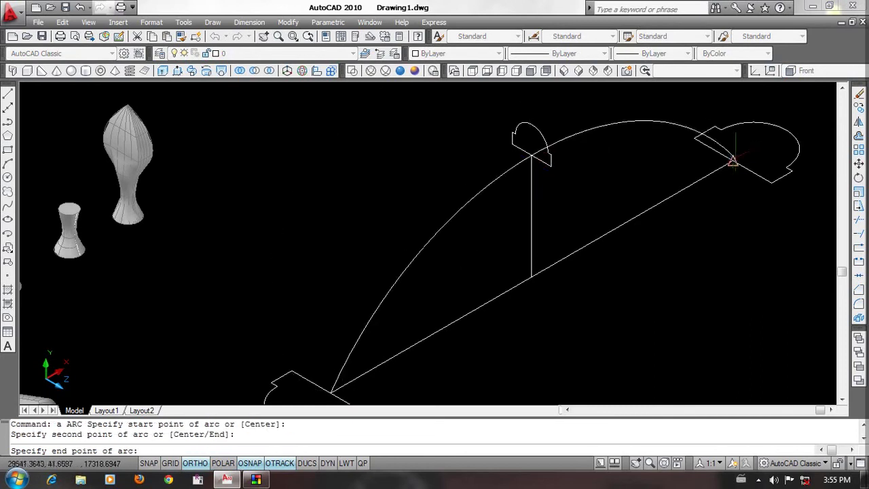
{"action": "left_click", "coordinate": [731, 160]}
Step: Erase the two straight path lines
{"action": "left_click", "coordinate": [564, 318]}
{"action": "left_click", "coordinate": [504, 261]}
{"action": "type", "text": "e"}
{"action": "key", "text": "Return"}
{"action": "scroll", "coordinate": [601, 289], "scroll_direction": "down", "scroll_amount": 3}
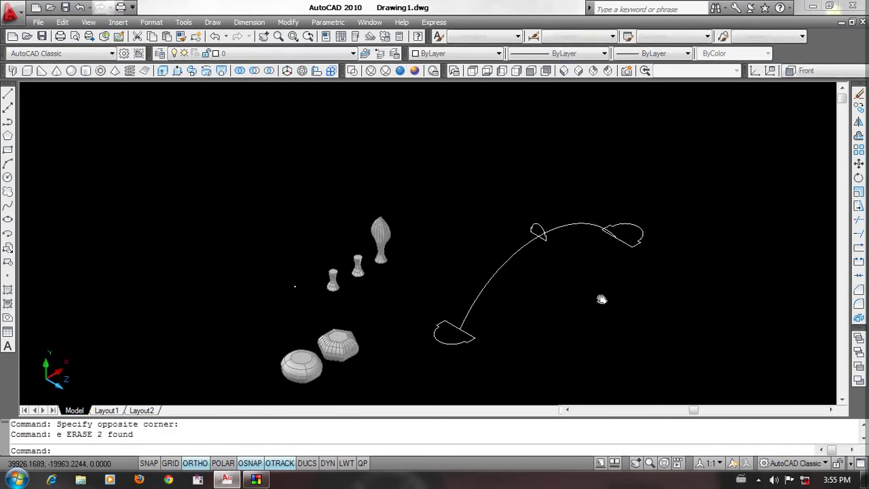
Step: Loft the three half-round cross sections along the arc path
{"action": "type", "text": "t"}
{"action": "key", "text": "Return"}
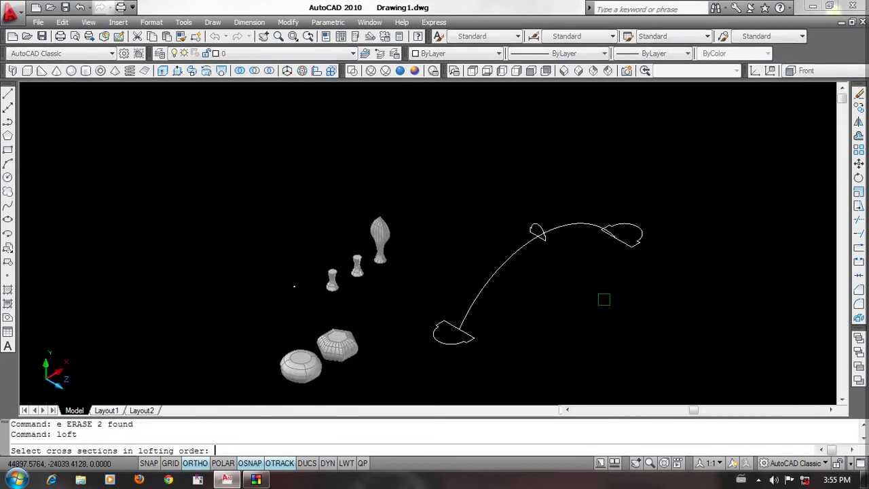
{"action": "left_click", "coordinate": [471, 343]}
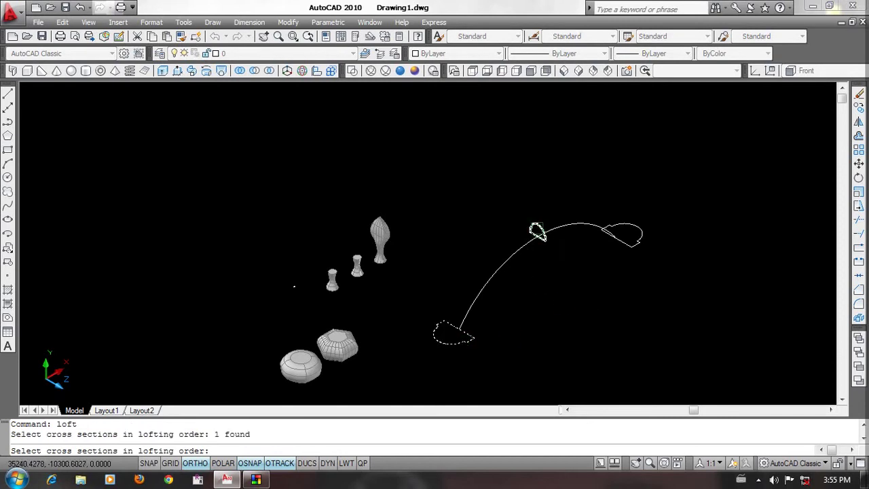
{"action": "left_click", "coordinate": [537, 235]}
{"action": "left_click", "coordinate": [642, 233]}
{"action": "key", "text": "Return"}
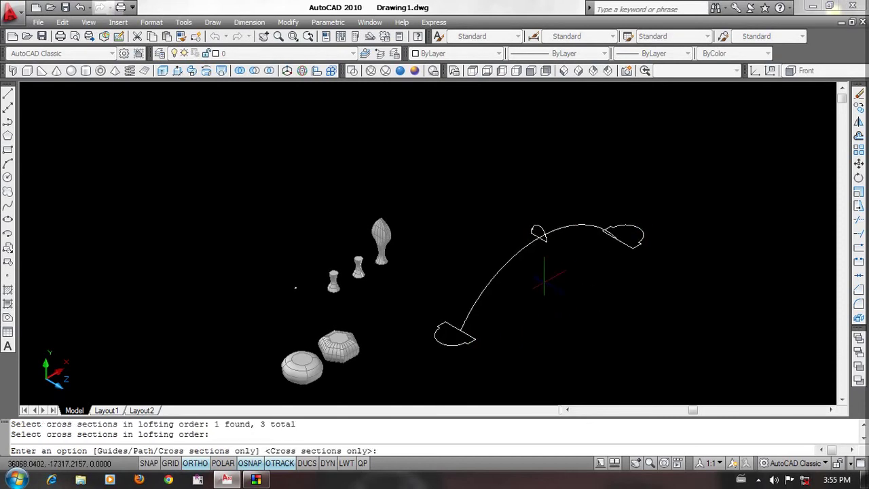
{"action": "type", "text": "p"}
{"action": "key", "text": "Return"}
{"action": "scroll", "coordinate": [522, 270], "scroll_direction": "up", "scroll_amount": 1}
{"action": "scroll", "coordinate": [573, 233], "scroll_direction": "up", "scroll_amount": 1}
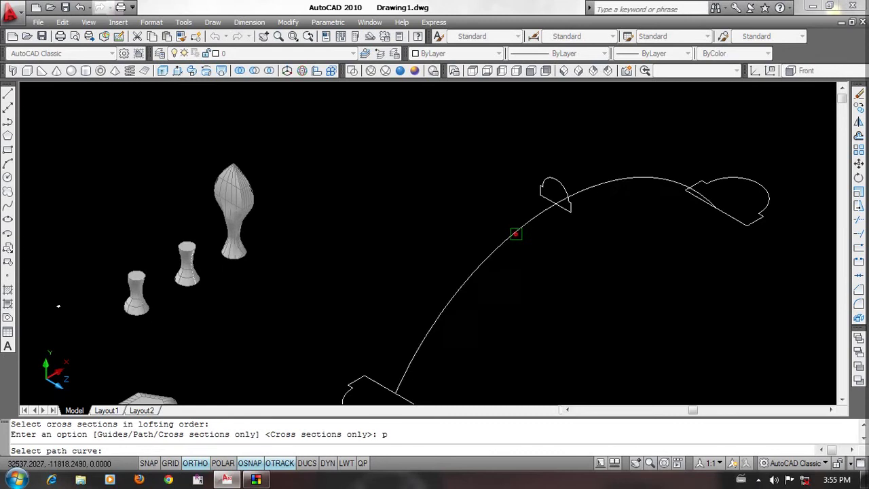
{"action": "left_click", "coordinate": [516, 235]}
{"action": "scroll", "coordinate": [583, 295], "scroll_direction": "down", "scroll_amount": 2}
{"action": "scroll", "coordinate": [558, 281], "scroll_direction": "up", "scroll_amount": 1}
Step: Orbit the lofted arch, then switch to SW Isometric view
{"action": "mouse_move", "coordinate": [558, 281]}
{"action": "middle_mouse_down", "text": "shift"}
{"action": "mouse_move", "coordinate": [481, 305]}
{"action": "mouse_move", "coordinate": [489, 265]}
{"action": "mouse_move", "coordinate": [513, 287]}
{"action": "mouse_move", "coordinate": [503, 314]}
{"action": "mouse_move", "coordinate": [484, 262]}
{"action": "mouse_move", "coordinate": [489, 208]}
{"action": "mouse_move", "coordinate": [513, 277]}
{"action": "mouse_move", "coordinate": [523, 260]}
{"action": "mouse_move", "coordinate": [500, 306]}
{"action": "mouse_move", "coordinate": [508, 199]}
{"action": "middle_mouse_up", "text": "shift"}
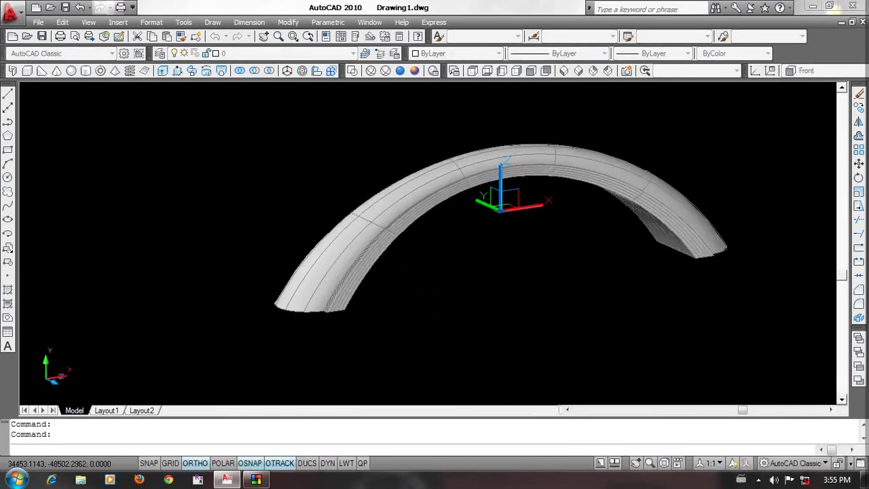
{"action": "left_click", "coordinate": [566, 72]}
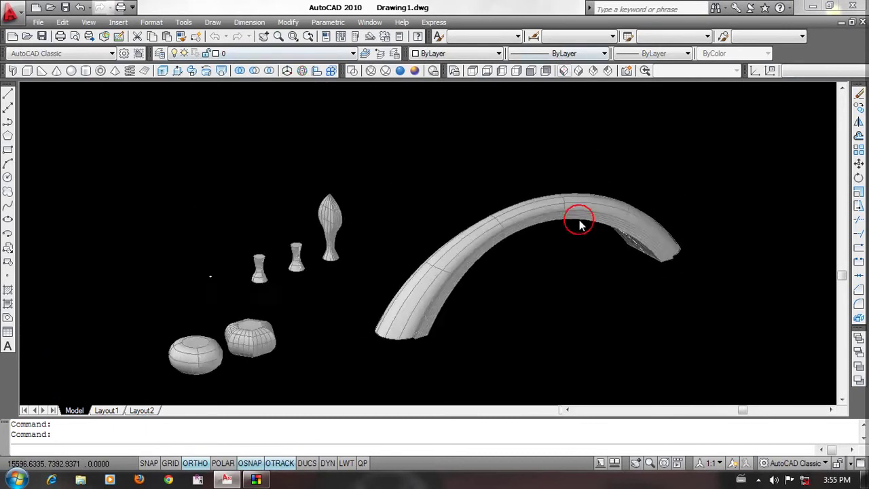
{"action": "mouse_move", "coordinate": [545, 286]}
{"action": "middle_mouse_down"}
{"action": "mouse_move", "coordinate": [533, 260]}
{"action": "mouse_move", "coordinate": [539, 285]}
{"action": "mouse_move", "coordinate": [507, 301]}
{"action": "mouse_move", "coordinate": [494, 285]}
{"action": "mouse_move", "coordinate": [432, 280]}
{"action": "middle_mouse_up"}
Step: Draw a 3-point arc as the first half-round profile
{"action": "left_click", "coordinate": [494, 285]}
{"action": "type", "text": "a"}
{"action": "key", "text": "Return"}
{"action": "left_click", "coordinate": [469, 359]}
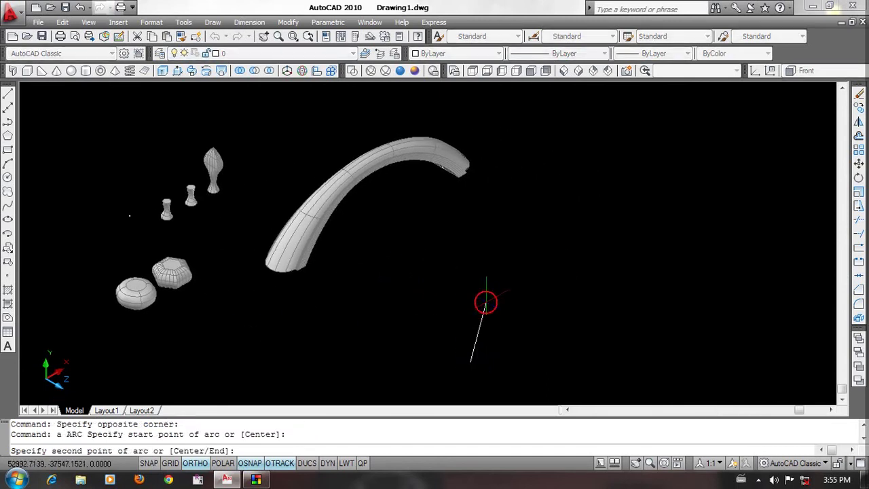
{"action": "left_click", "coordinate": [568, 257]}
{"action": "left_click", "coordinate": [584, 279]}
{"action": "scroll", "coordinate": [530, 277], "scroll_direction": "down", "scroll_amount": 2}
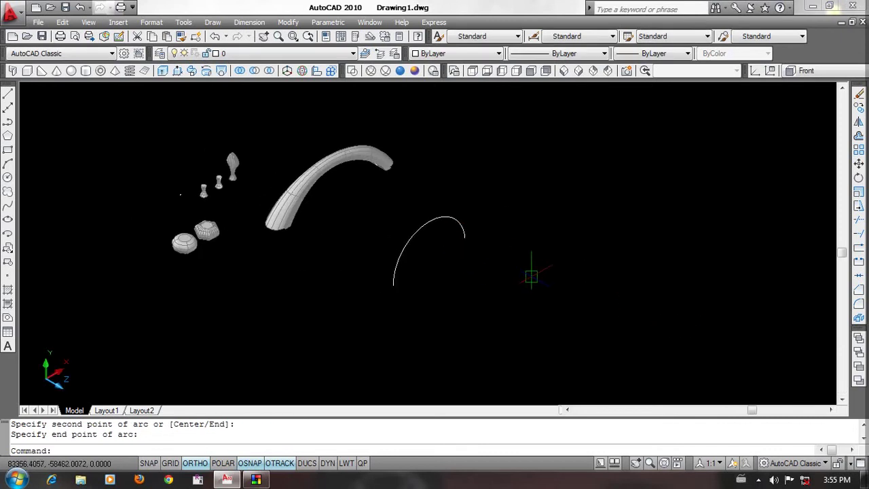
{"action": "type", "text": "l"}
Step: Draw a straight line from the arc's lower end down to the right
{"action": "key", "text": "Return"}
{"action": "left_click", "coordinate": [394, 284]}
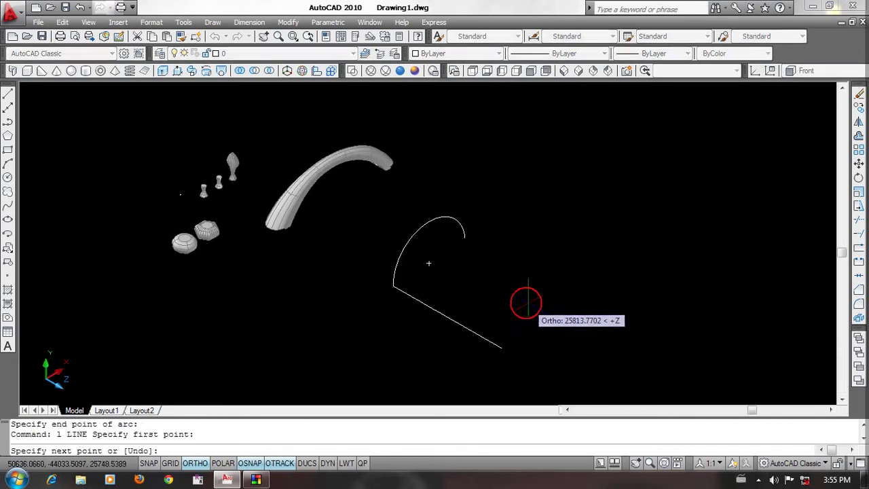
{"action": "left_click", "coordinate": [536, 349]}
{"action": "key", "text": "Return"}
Step: Draw a second, smaller arc starting at the line's end
{"action": "middle_click_drag", "start_coordinate": [552, 355], "coordinate": [529, 340]}
{"action": "type", "text": "a"}
{"action": "key", "text": "Return"}
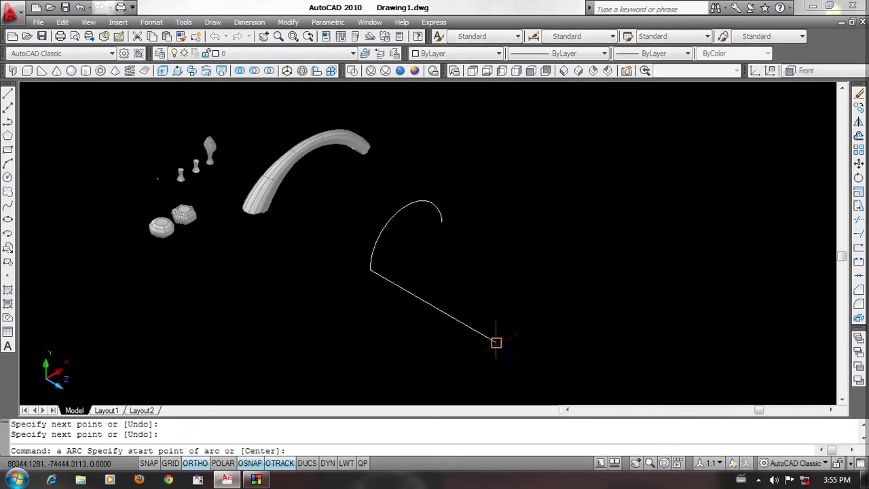
{"action": "left_click", "coordinate": [497, 341]}
{"action": "left_click", "coordinate": [510, 318]}
{"action": "left_click", "coordinate": [552, 315]}
Step: Erase the straight line, then undo to restore it
{"action": "left_click", "coordinate": [450, 299]}
{"action": "left_click", "coordinate": [435, 350]}
{"action": "type", "text": "e"}
{"action": "key", "text": "Return"}
{"action": "middle_click_drag", "start_coordinate": [617, 259], "coordinate": [606, 280]}
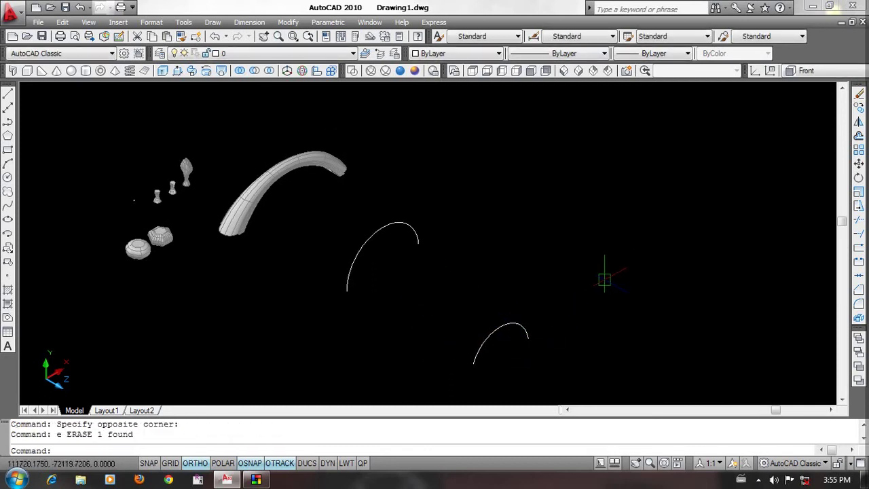
{"action": "middle_click_drag", "start_coordinate": [553, 334], "coordinate": [576, 312]}
{"action": "key", "text": "Return"}
Step: Loft the two arcs as cross sections along the straight line path
{"action": "type", "text": "lo"}
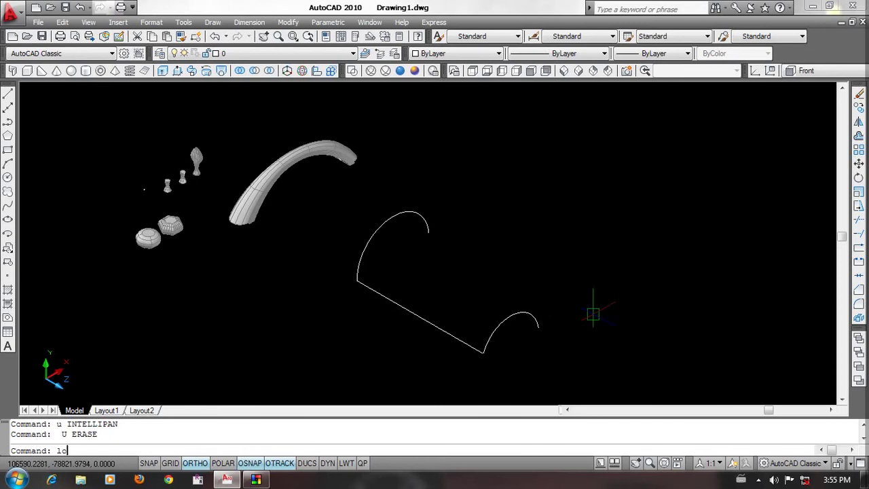
{"action": "type", "text": "ft"}
{"action": "key", "text": "Return"}
{"action": "left_click", "coordinate": [524, 314]}
{"action": "left_click", "coordinate": [380, 232]}
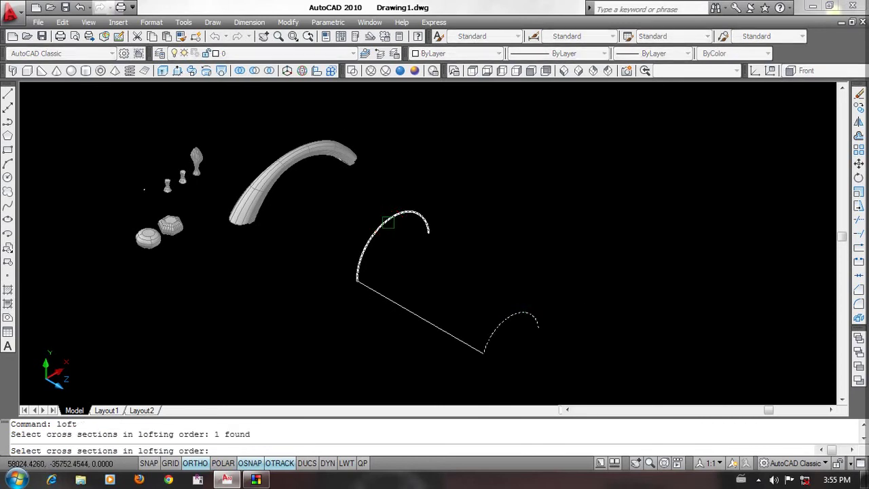
{"action": "right_click", "coordinate": [451, 252]}
{"action": "key", "text": "Return"}
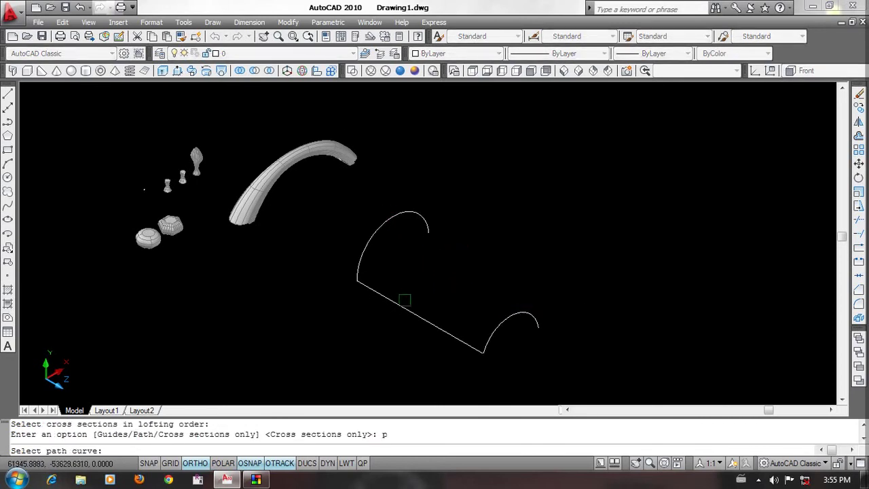
{"action": "left_click", "coordinate": [398, 303]}
Step: Orbit the tapered surface, return to SW Isometric, and set the UCS to World
{"action": "left_click", "coordinate": [462, 277]}
{"action": "mouse_move", "coordinate": [461, 277]}
{"action": "middle_mouse_down", "text": "shift"}
{"action": "mouse_move", "coordinate": [477, 211]}
{"action": "mouse_move", "coordinate": [577, 163]}
{"action": "mouse_move", "coordinate": [595, 86]}
{"action": "middle_mouse_up", "text": "shift"}
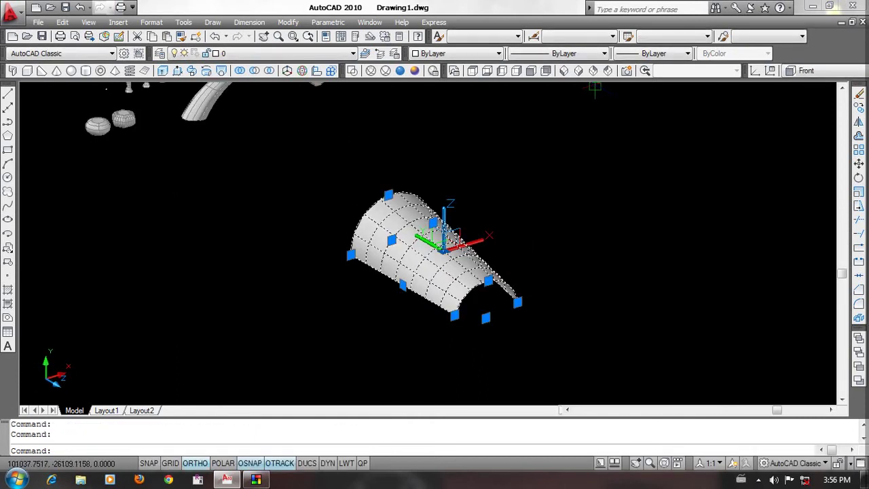
{"action": "left_click", "coordinate": [569, 74]}
{"action": "left_click", "coordinate": [420, 241]}
{"action": "left_click", "coordinate": [390, 274]}
{"action": "scroll", "coordinate": [389, 256], "scroll_direction": "up", "scroll_amount": 2}
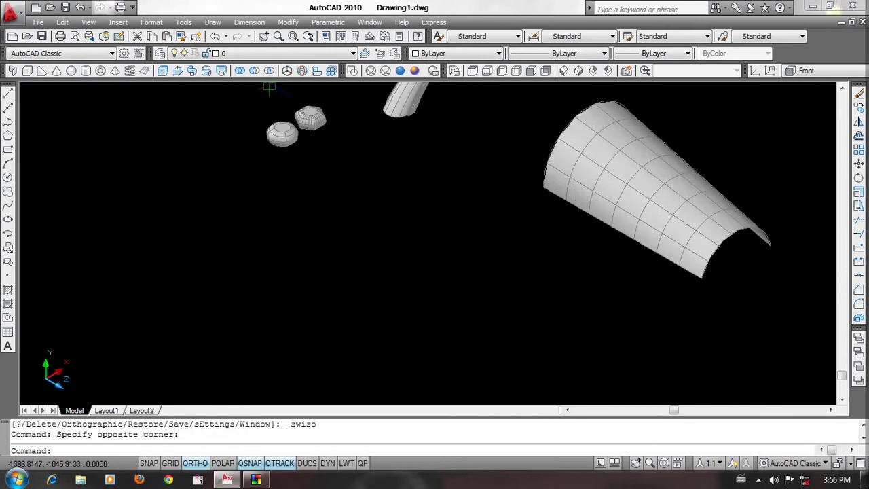
{"action": "left_click", "coordinate": [805, 70]}
{"action": "left_click", "coordinate": [804, 80]}
Step: Draw a three-point arc beside the half-tube surface
{"action": "type", "text": "a"}
{"action": "key", "text": "Return"}
{"action": "left_click", "coordinate": [352, 333]}
{"action": "left_click", "coordinate": [453, 300]}
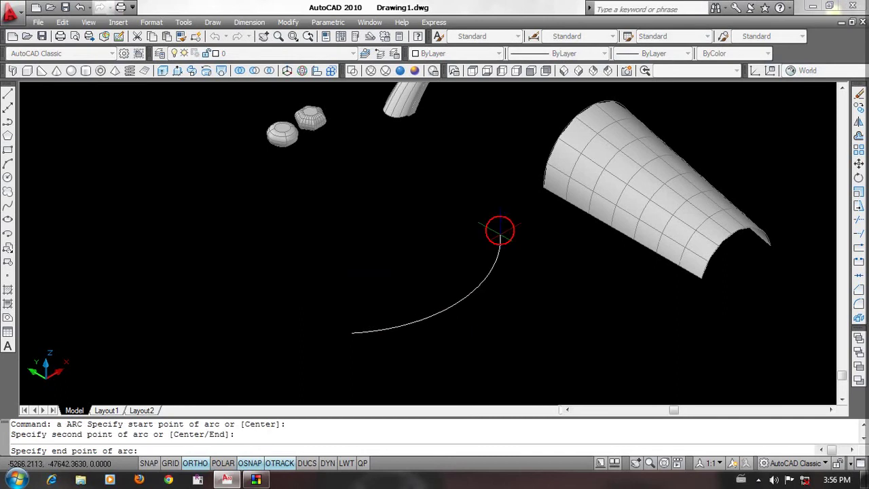
{"action": "left_click", "coordinate": [499, 230]}
{"action": "scroll", "coordinate": [452, 319], "scroll_direction": "down", "scroll_amount": 3}
Step: Copy the arc to a position directly below the original
{"action": "type", "text": "co"}
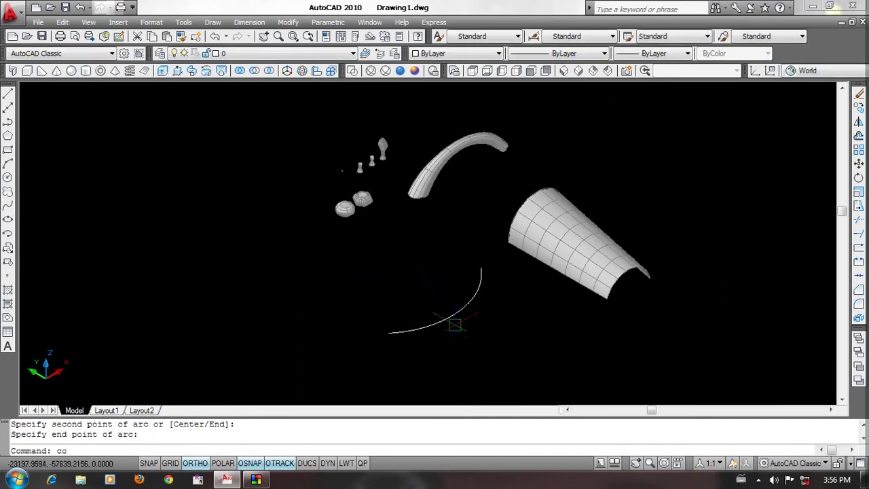
{"action": "key", "text": "Return"}
{"action": "left_click", "coordinate": [500, 358]}
{"action": "left_click", "coordinate": [410, 299]}
{"action": "key", "text": "Return"}
{"action": "left_click", "coordinate": [323, 377]}
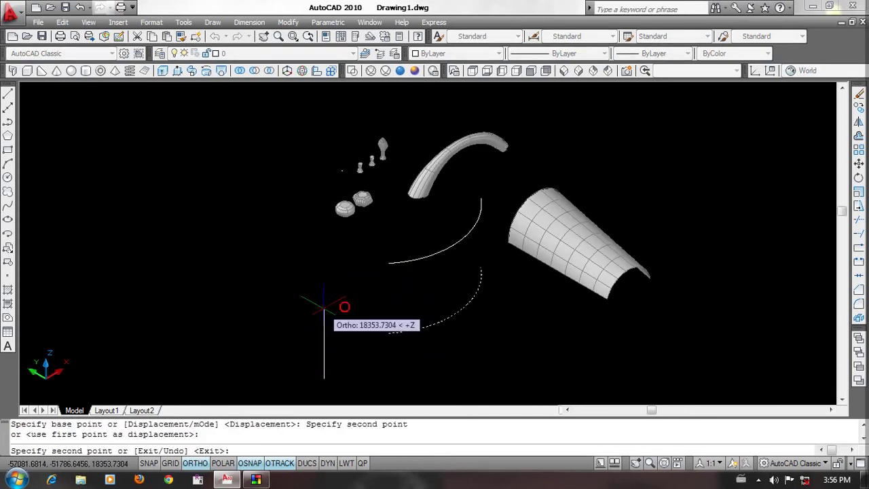
{"action": "left_click", "coordinate": [324, 307]}
{"action": "key", "text": "Return"}
Step: Make another copy of the upper arc, then erase that extra copy
{"action": "left_click", "coordinate": [426, 241]}
{"action": "left_click", "coordinate": [401, 283]}
{"action": "key", "text": "Return"}
{"action": "left_click", "coordinate": [333, 312]}
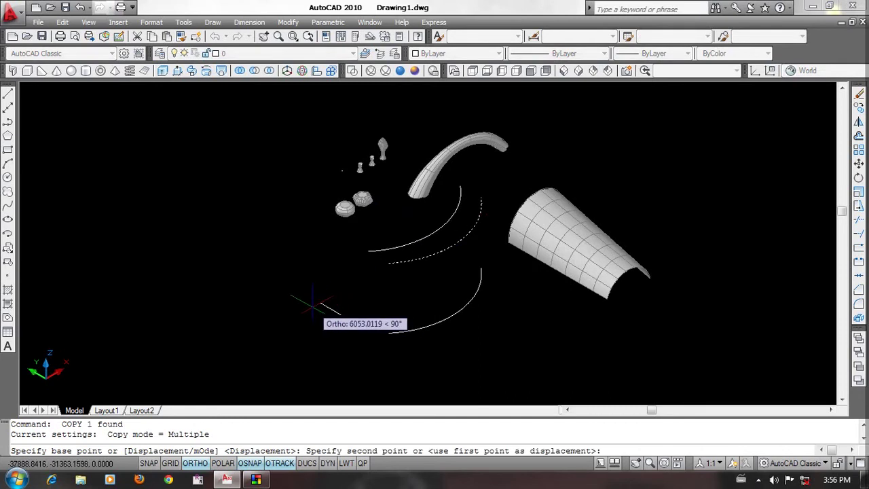
{"action": "left_click", "coordinate": [368, 273]}
{"action": "middle_click_drag", "start_coordinate": [369, 274], "coordinate": [378, 281]}
{"action": "key", "text": "Escape"}
{"action": "left_click", "coordinate": [441, 266]}
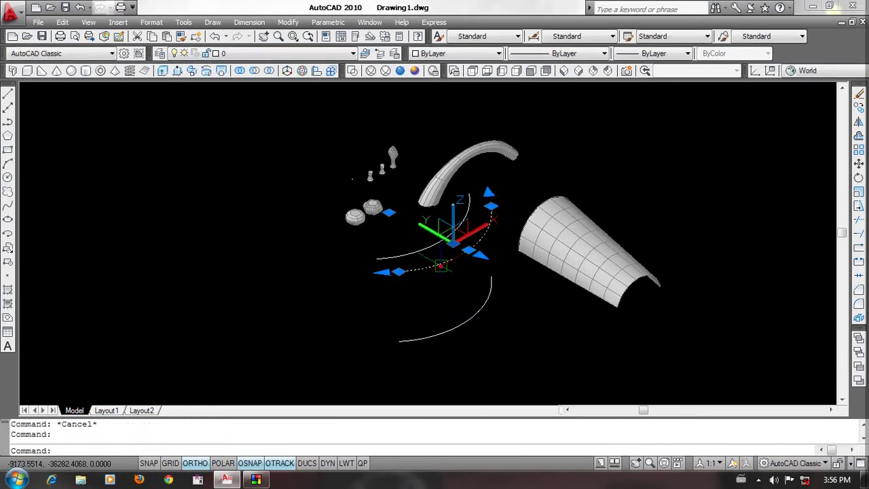
{"action": "type", "text": "e"}
{"action": "key", "text": "Return"}
Step: Loft the two arcs with Cross sections only into a curved sheet surface
{"action": "scroll", "coordinate": [399, 314], "scroll_direction": "up", "scroll_amount": 3}
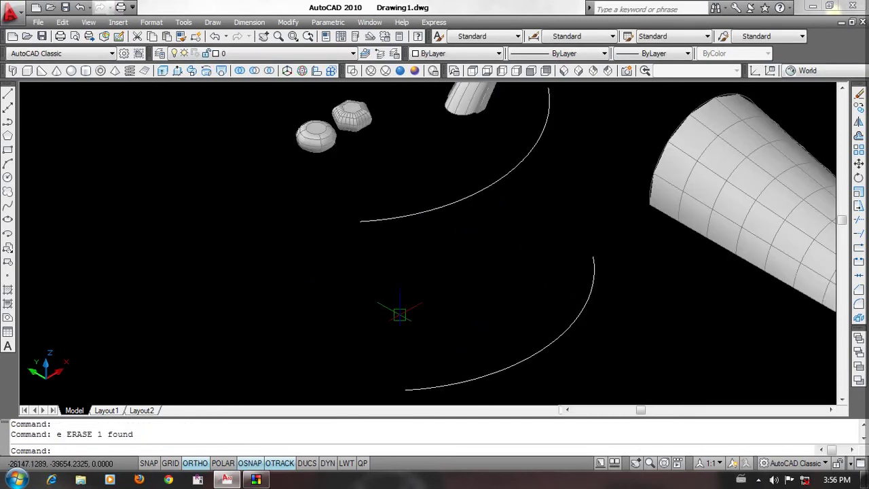
{"action": "type", "text": "t"}
{"action": "key", "text": "Return"}
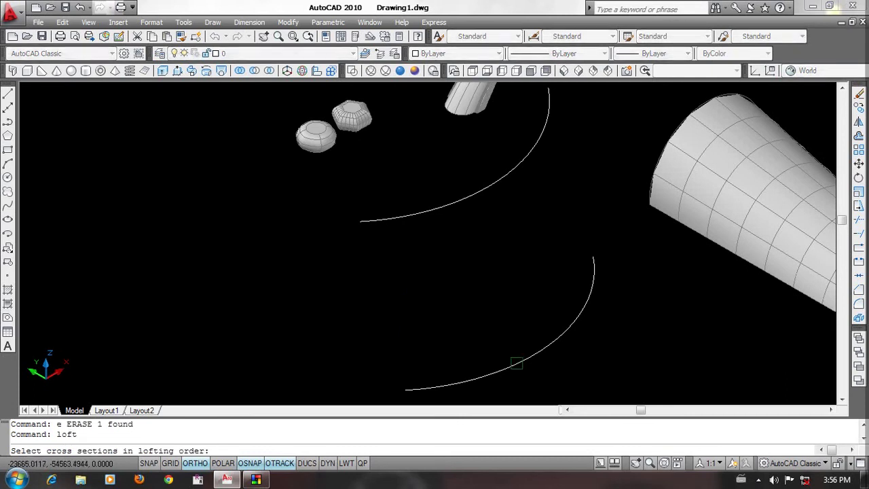
{"action": "left_click", "coordinate": [516, 364]}
{"action": "left_click", "coordinate": [479, 196]}
{"action": "key", "text": "Return"}
{"action": "type", "text": "c"}
{"action": "key", "text": "Return"}
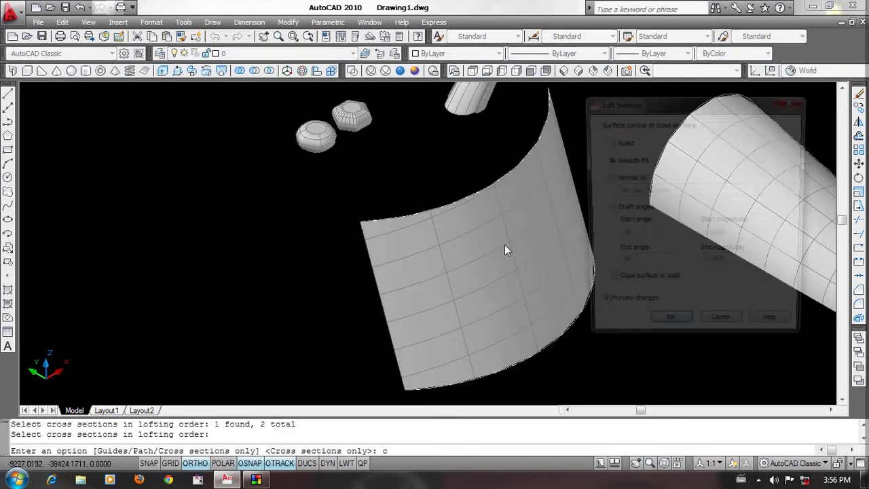
{"action": "left_click", "coordinate": [669, 330]}
Step: Switch to the southwest isometric view and window-select both surfaces
{"action": "scroll", "coordinate": [518, 330], "scroll_direction": "down", "scroll_amount": 5}
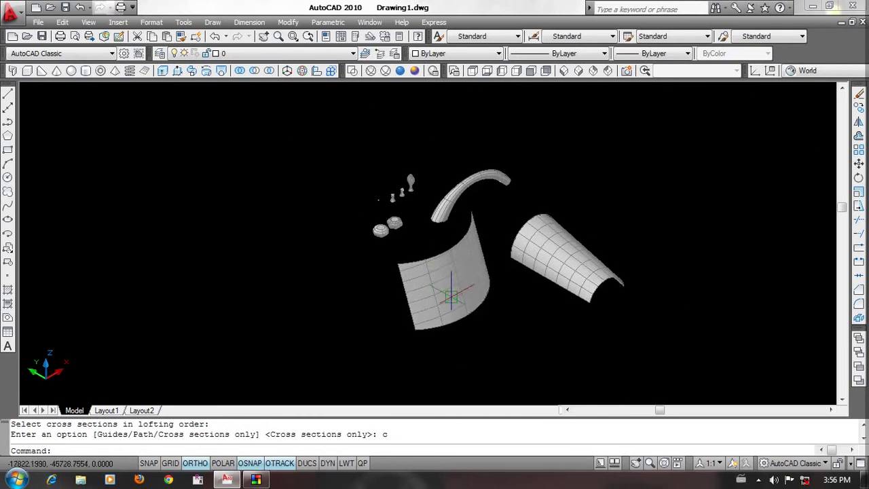
{"action": "left_click", "coordinate": [445, 291]}
{"action": "mouse_move", "coordinate": [446, 291]}
{"action": "middle_mouse_down", "text": "shift"}
{"action": "mouse_move", "coordinate": [465, 302]}
{"action": "mouse_move", "coordinate": [522, 299]}
{"action": "middle_mouse_up", "text": "shift"}
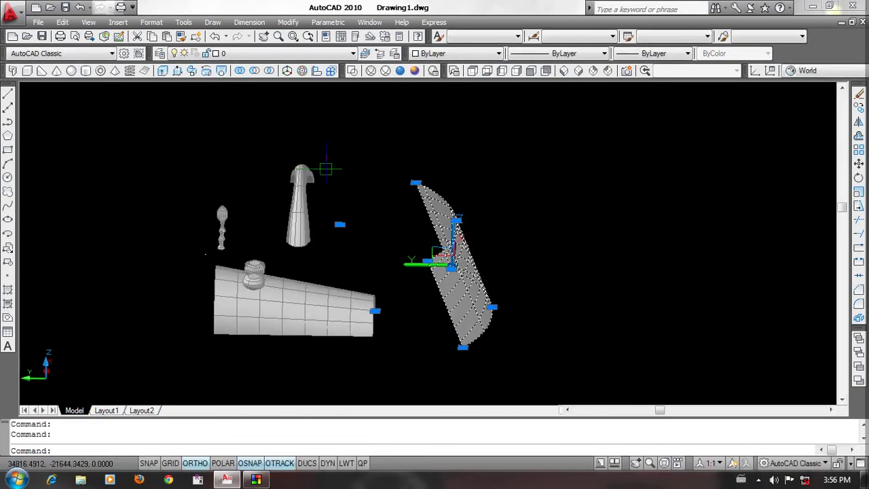
{"action": "left_click", "coordinate": [564, 71]}
{"action": "middle_click_drag", "start_coordinate": [442, 287], "coordinate": [457, 293], "text": "shift"}
{"action": "scroll", "coordinate": [456, 293], "scroll_direction": "up", "scroll_amount": 2}
{"action": "left_click", "coordinate": [512, 271]}
{"action": "left_click", "coordinate": [295, 330]}
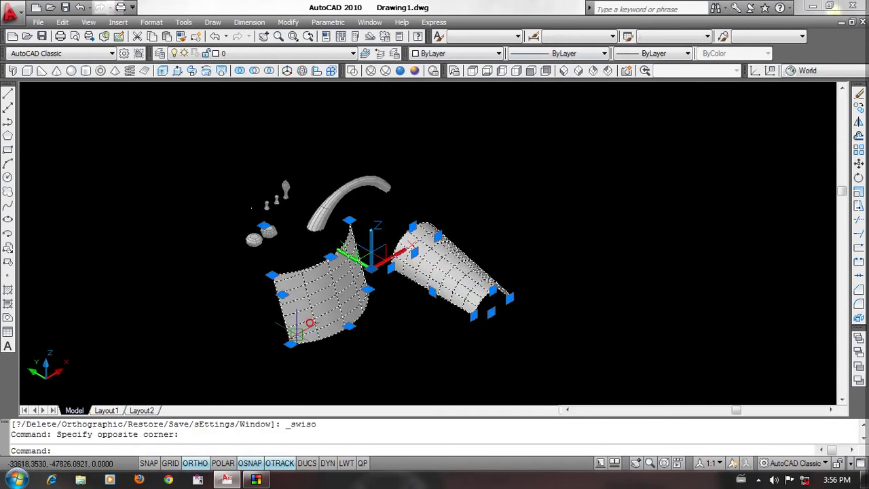
Step: Add the remaining arc to the selection and erase all five objects
{"action": "left_click", "coordinate": [427, 165]}
{"action": "left_click", "coordinate": [362, 220]}
{"action": "type", "text": "e"}
{"action": "key", "text": "Return"}
Step: Window-select the two round objects and erase them
{"action": "scroll", "coordinate": [315, 233], "scroll_direction": "up", "scroll_amount": 3}
{"action": "middle_click_drag", "start_coordinate": [281, 196], "coordinate": [396, 257]}
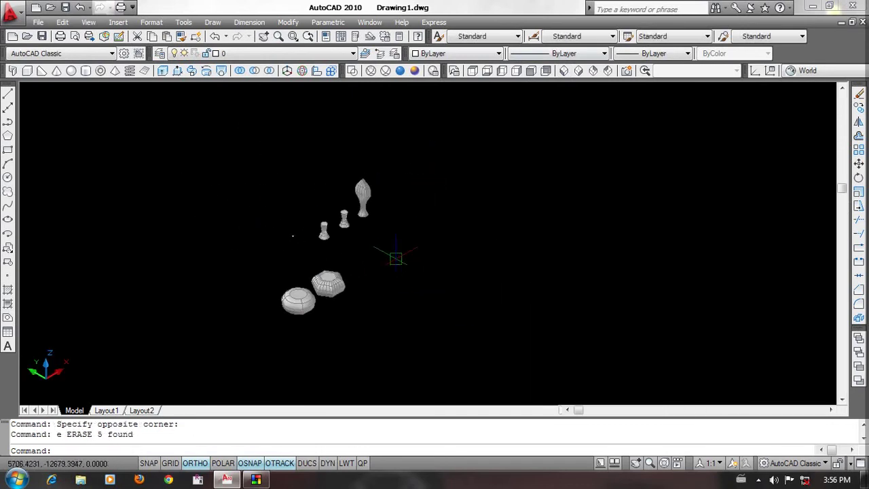
{"action": "scroll", "coordinate": [396, 258], "scroll_direction": "up", "scroll_amount": 3}
{"action": "left_click", "coordinate": [329, 298]}
{"action": "left_click", "coordinate": [184, 320]}
{"action": "type", "text": "e"}
{"action": "key", "text": "Return"}
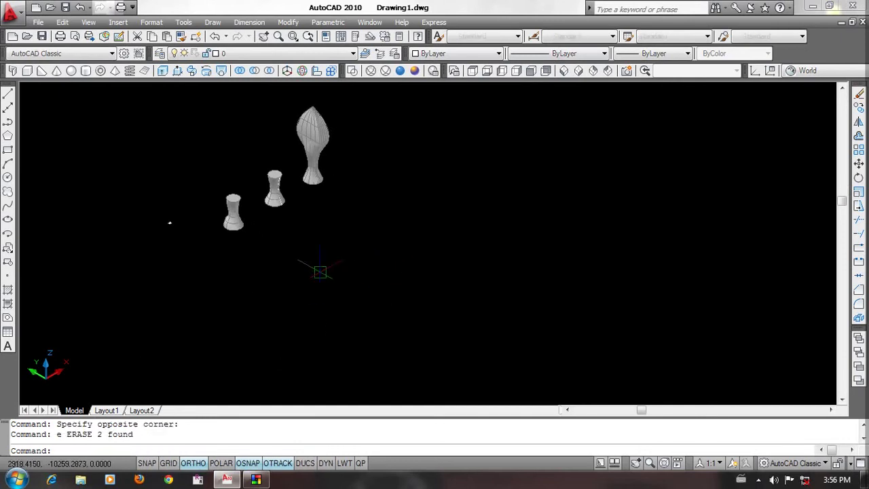
Step: Bring the three lofted vases into view and window-select all of them
{"action": "middle_click_drag", "start_coordinate": [170, 222], "coordinate": [216, 288]}
{"action": "scroll", "coordinate": [177, 275], "scroll_direction": "up", "scroll_amount": 2}
{"action": "scroll", "coordinate": [185, 312], "scroll_direction": "up", "scroll_amount": 1}
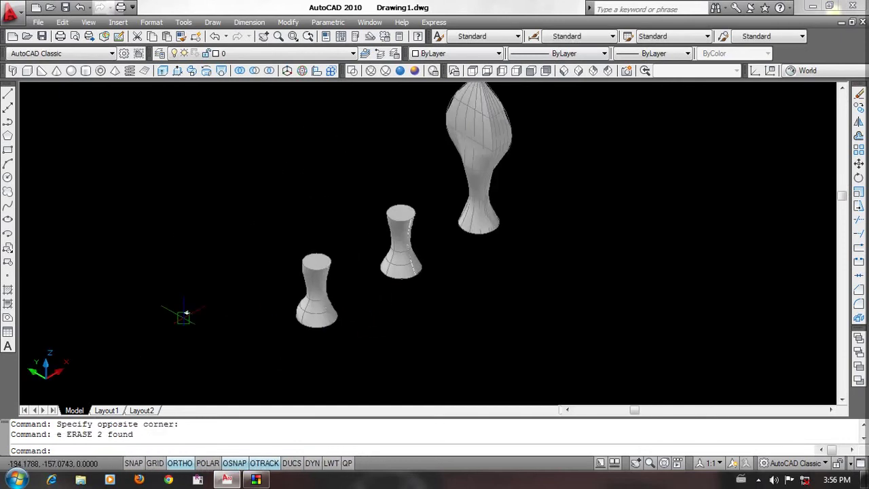
{"action": "scroll", "coordinate": [204, 310], "scroll_direction": "up", "scroll_amount": 3}
{"action": "scroll", "coordinate": [229, 305], "scroll_direction": "up", "scroll_amount": 3}
{"action": "scroll", "coordinate": [271, 285], "scroll_direction": "up", "scroll_amount": 2}
{"action": "scroll", "coordinate": [307, 246], "scroll_direction": "up", "scroll_amount": 2}
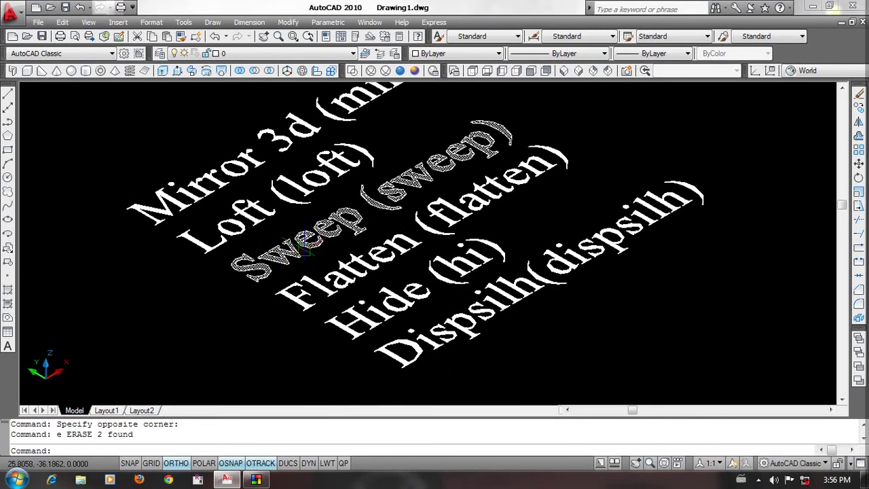
{"action": "scroll", "coordinate": [326, 239], "scroll_direction": "down", "scroll_amount": 3}
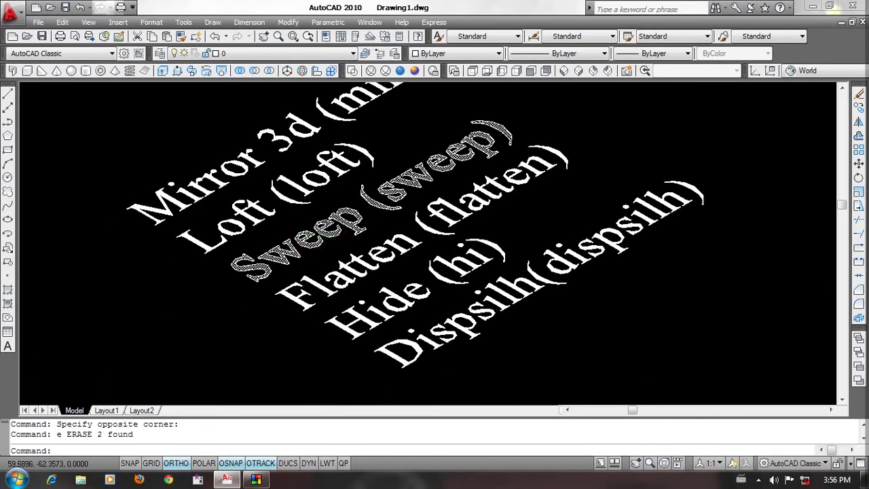
{"action": "scroll", "coordinate": [228, 325], "scroll_direction": "down", "scroll_amount": 3}
{"action": "mouse_move", "coordinate": [229, 326]}
{"action": "middle_mouse_down"}
{"action": "mouse_move", "coordinate": [329, 294]}
{"action": "mouse_move", "coordinate": [251, 241]}
{"action": "mouse_move", "coordinate": [154, 235]}
{"action": "middle_mouse_up"}
{"action": "scroll", "coordinate": [154, 235], "scroll_direction": "down", "scroll_amount": 2}
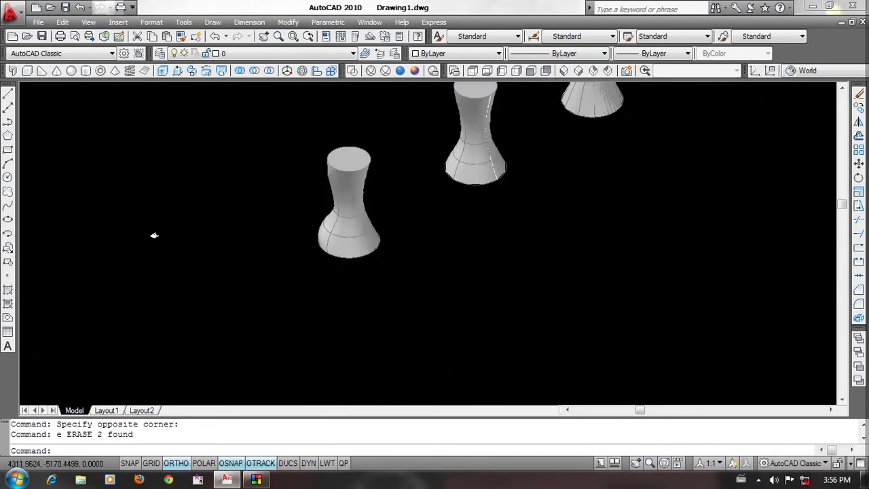
{"action": "scroll", "coordinate": [181, 287], "scroll_direction": "down", "scroll_amount": 2}
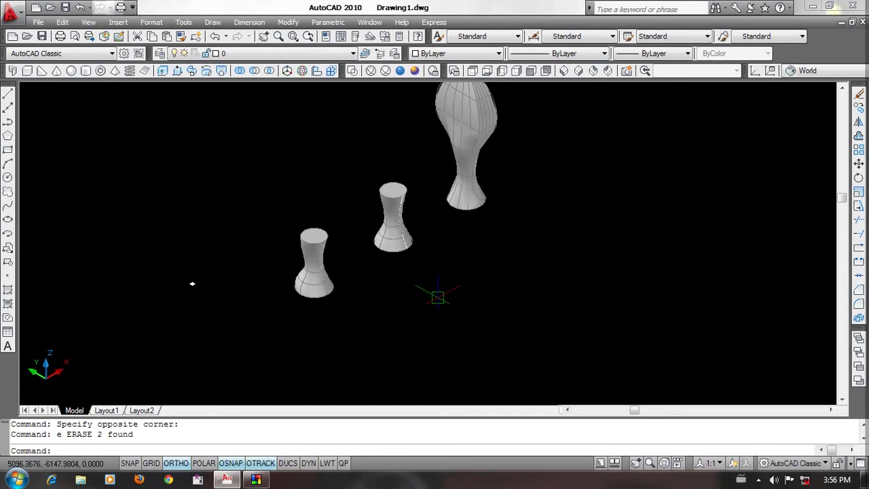
{"action": "left_click", "coordinate": [541, 303]}
{"action": "left_click", "coordinate": [272, 171]}
Step: Erase the three selected vases
{"action": "type", "text": "e"}
{"action": "key", "text": "Return"}
{"action": "left_click", "coordinate": [391, 258]}
{"action": "left_click", "coordinate": [235, 316]}
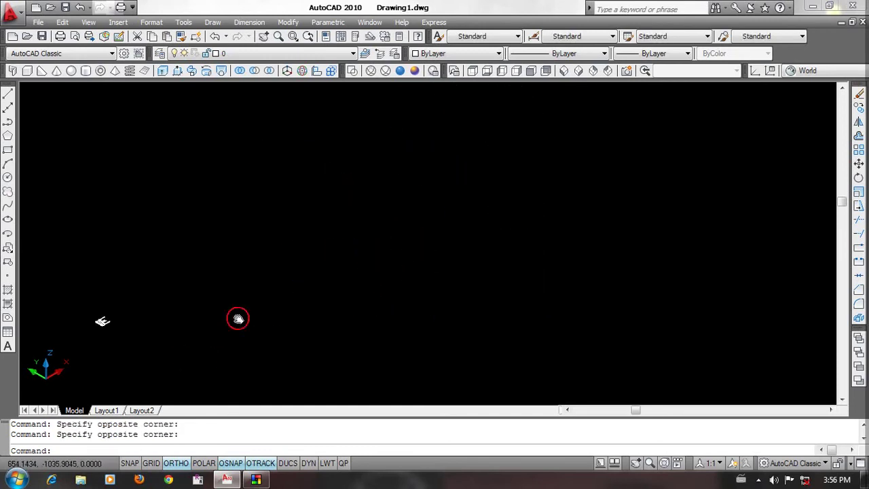
{"action": "left_click", "coordinate": [459, 231]}
Step: Draw a 10 by 10 square with the REC command
{"action": "type", "text": "rec"}
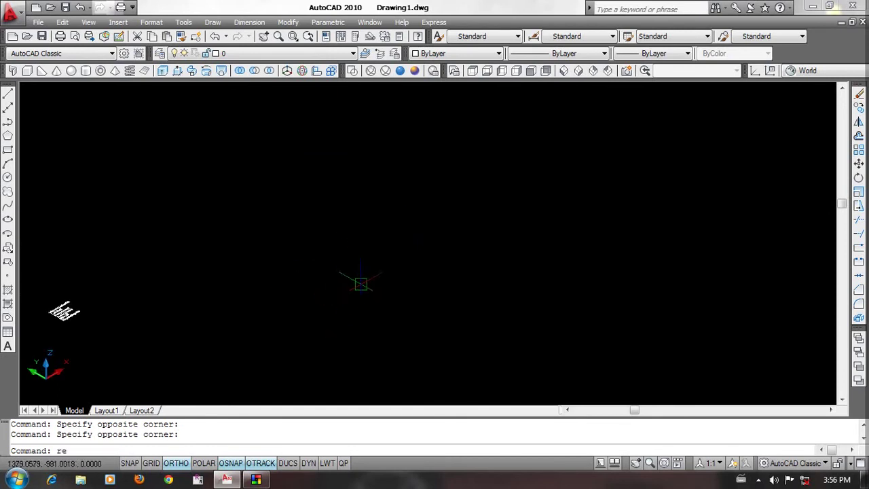
{"action": "key", "text": "Return"}
{"action": "left_click", "coordinate": [315, 325]}
{"action": "type", "text": "@10,10"}
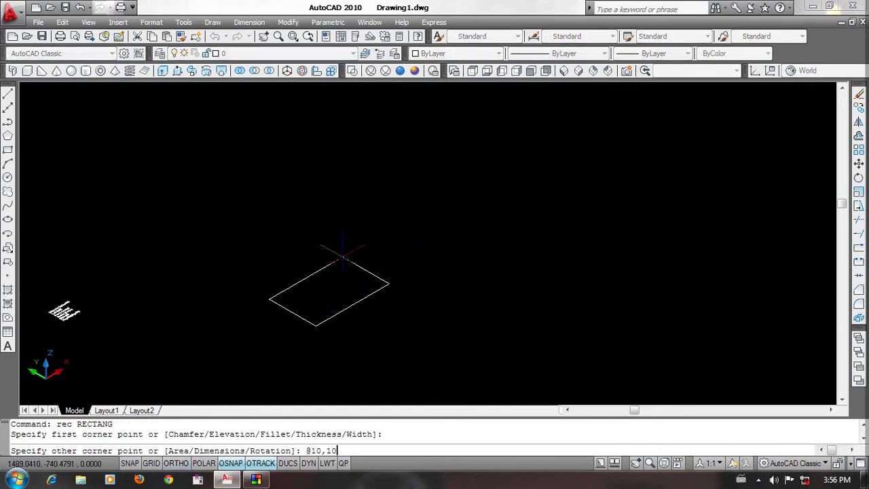
{"action": "key", "text": "Return"}
{"action": "scroll", "coordinate": [397, 310], "scroll_direction": "down", "scroll_amount": 1}
{"action": "scroll", "coordinate": [393, 302], "scroll_direction": "down", "scroll_amount": 1}
{"action": "scroll", "coordinate": [394, 302], "scroll_direction": "up", "scroll_amount": 5}
{"action": "scroll", "coordinate": [434, 298], "scroll_direction": "up", "scroll_amount": 4}
{"action": "middle_click_drag", "start_coordinate": [458, 295], "coordinate": [399, 349]}
Step: Draw a vertical line upward beside the square
{"action": "type", "text": "l"}
{"action": "key", "text": "Return"}
{"action": "left_click", "coordinate": [437, 290]}
{"action": "scroll", "coordinate": [463, 308], "scroll_direction": "down", "scroll_amount": 4}
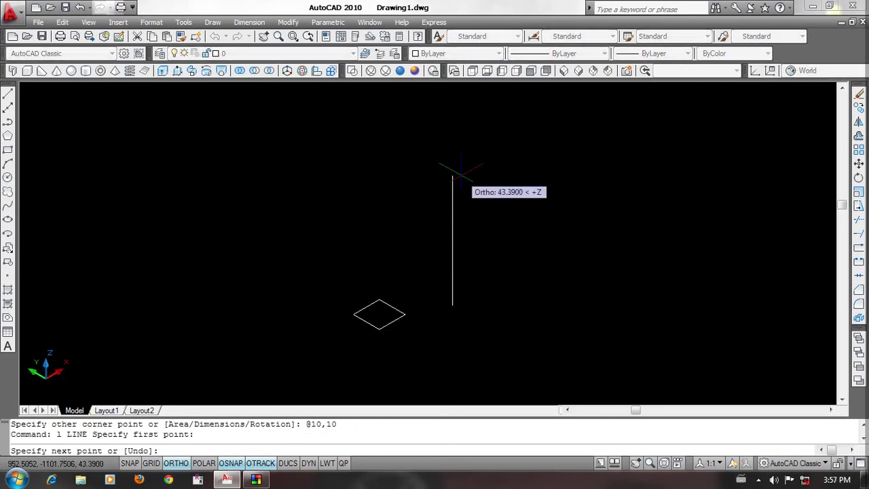
{"action": "left_click", "coordinate": [452, 203]}
{"action": "key", "text": "Return"}
{"action": "scroll", "coordinate": [407, 302], "scroll_direction": "up", "scroll_amount": 3}
{"action": "middle_click_drag", "start_coordinate": [410, 305], "coordinate": [404, 311]}
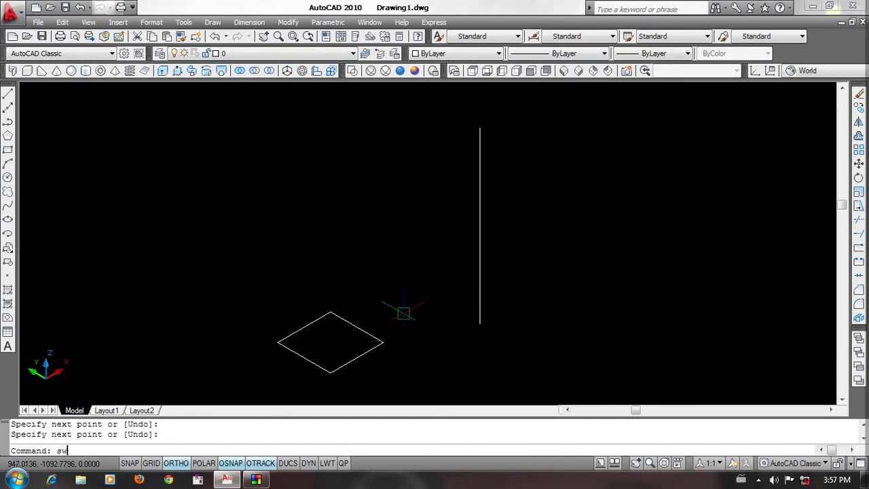
Step: Sweep the square along the vertical line into a tall box, then undo it
{"action": "type", "text": "p"}
{"action": "key", "text": "Return"}
{"action": "left_click", "coordinate": [396, 319]}
{"action": "left_click", "coordinate": [359, 359]}
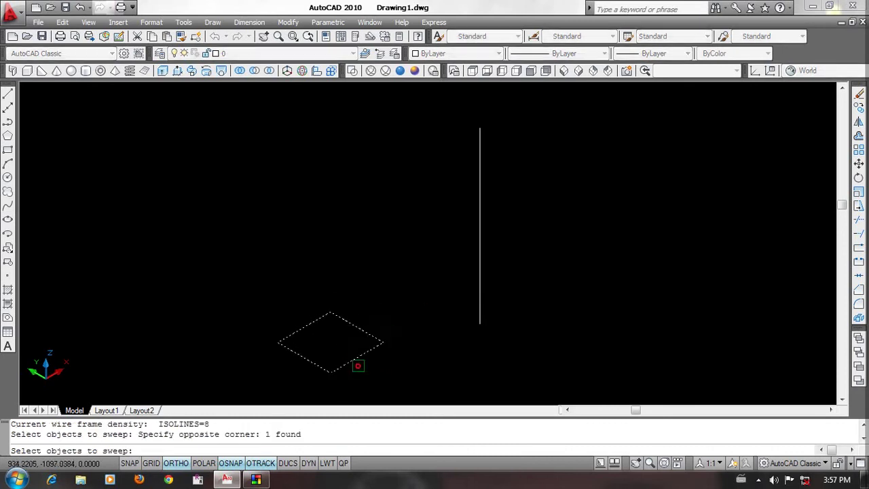
{"action": "key", "text": "Return"}
{"action": "left_click", "coordinate": [484, 309]}
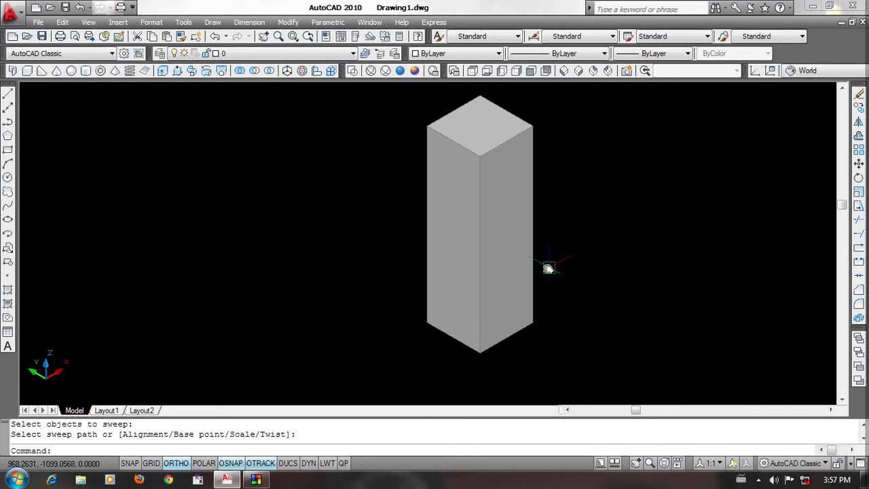
{"action": "middle_click_drag", "start_coordinate": [549, 269], "coordinate": [518, 273]}
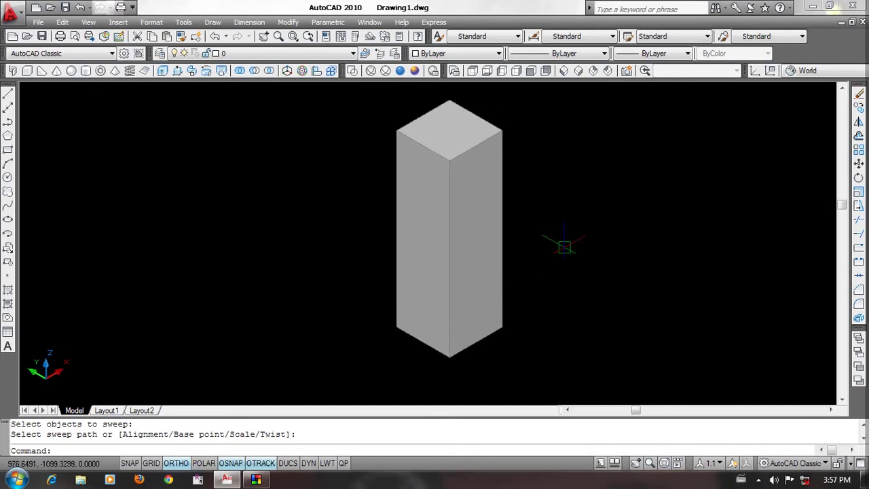
{"action": "middle_click_drag", "start_coordinate": [564, 247], "coordinate": [559, 250]}
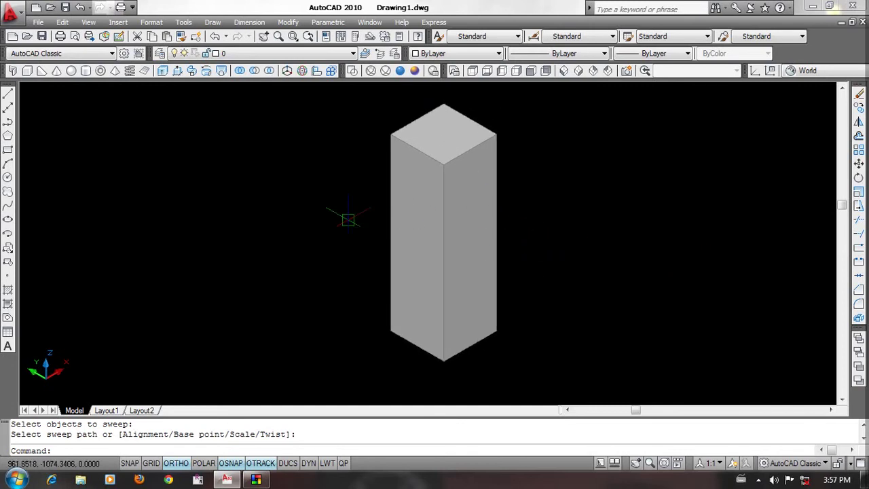
{"action": "middle_click_drag", "start_coordinate": [467, 232], "coordinate": [423, 232]}
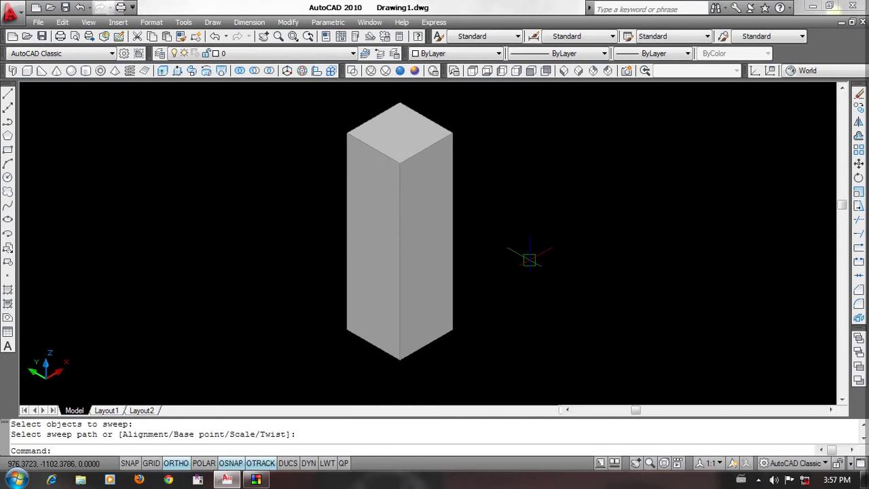
{"action": "type", "text": "u"}
{"action": "key", "text": "Return"}
Step: Draw a slanted line beside the square
{"action": "left_click", "coordinate": [585, 287]}
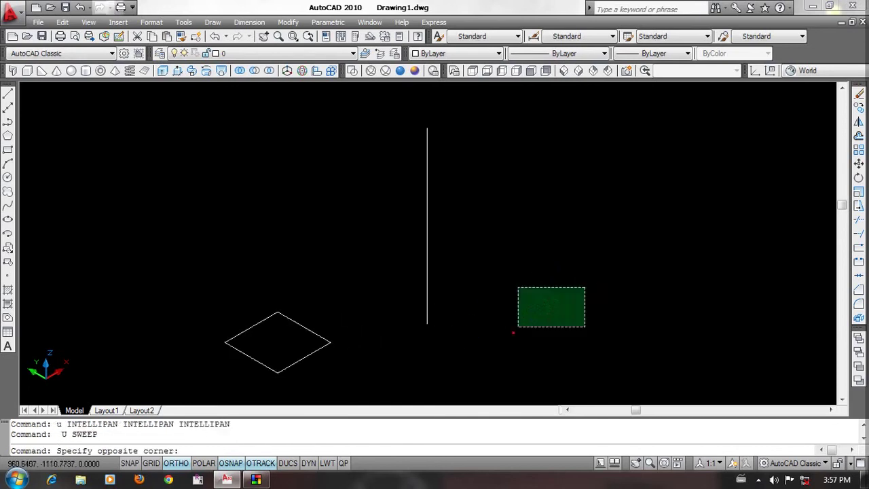
{"action": "left_click", "coordinate": [517, 327]}
{"action": "scroll", "coordinate": [535, 311], "scroll_direction": "down", "scroll_amount": 2}
{"action": "type", "text": "l"}
{"action": "key", "text": "Return"}
{"action": "left_click", "coordinate": [409, 296]}
{"action": "left_click", "coordinate": [487, 341]}
{"action": "key", "text": "Return"}
{"action": "middle_click_drag", "start_coordinate": [501, 281], "coordinate": [507, 281]}
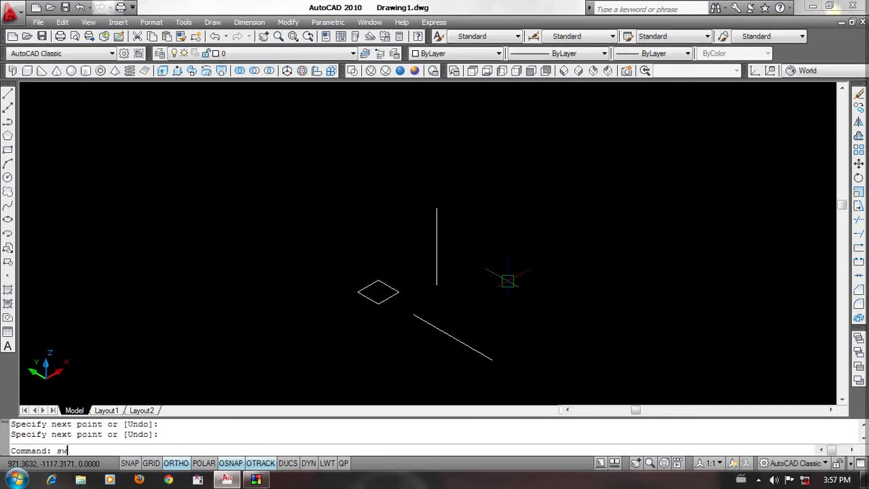
Step: Sweep the square along the slanted line, then undo the resulting bar
{"action": "type", "text": "p"}
{"action": "key", "text": "Return"}
{"action": "scroll", "coordinate": [415, 298], "scroll_direction": "up", "scroll_amount": 3}
{"action": "left_click", "coordinate": [374, 295]}
{"action": "key", "text": "Return"}
{"action": "middle_click_drag", "start_coordinate": [471, 320], "coordinate": [456, 307]}
{"action": "left_click", "coordinate": [458, 334]}
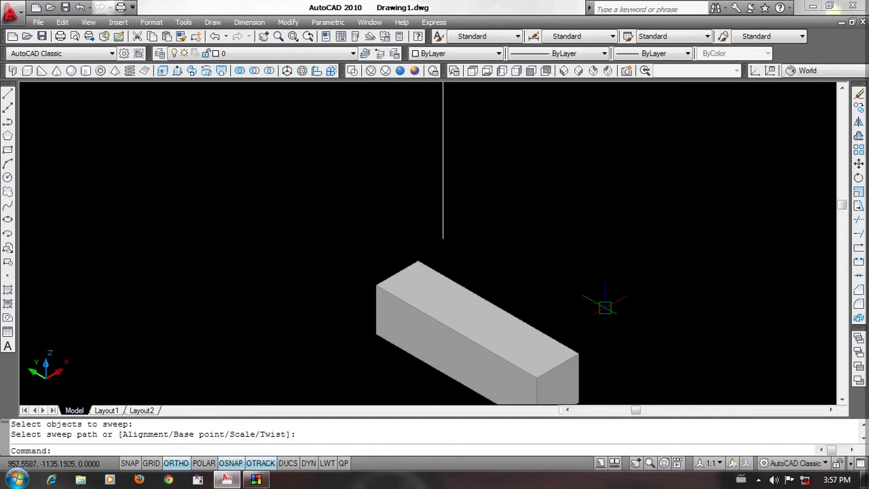
{"action": "type", "text": "u"}
{"action": "key", "text": "Return"}
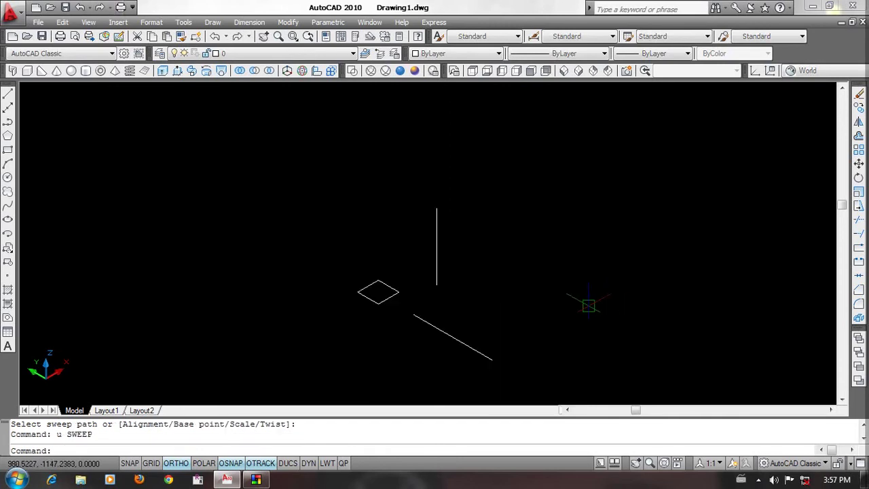
Step: Extrude the square along the vertical line with the Path option, then undo it
{"action": "key", "text": "Return"}
{"action": "left_click", "coordinate": [392, 291]}
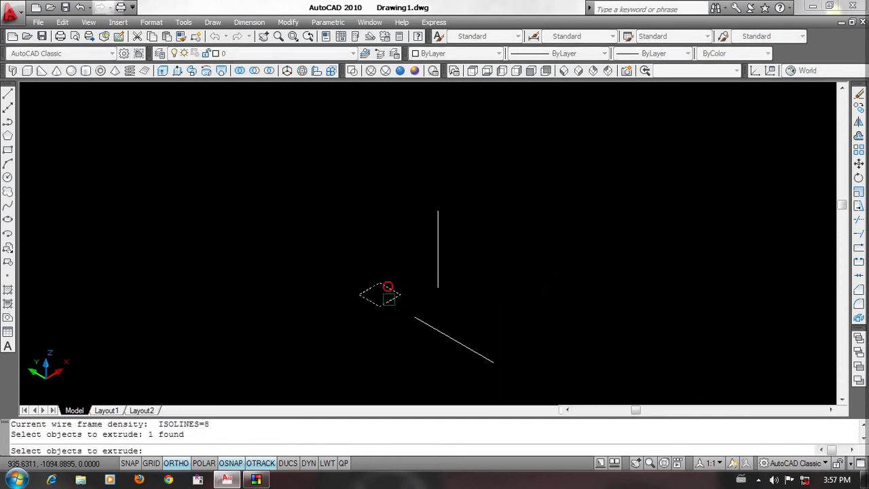
{"action": "key", "text": "Return"}
{"action": "key", "text": "Return"}
{"action": "key", "text": "F8"}
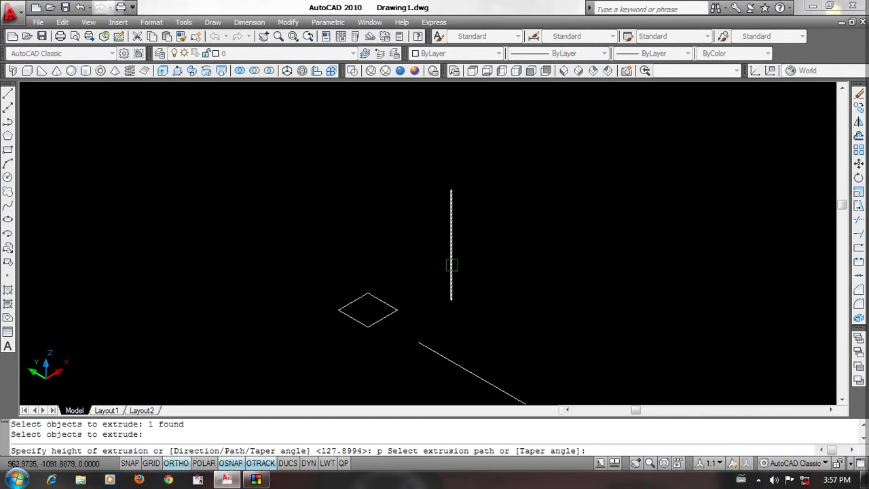
{"action": "left_click", "coordinate": [451, 265]}
{"action": "type", "text": "u"}
{"action": "key", "text": "Return"}
{"action": "type", "text": "e"}
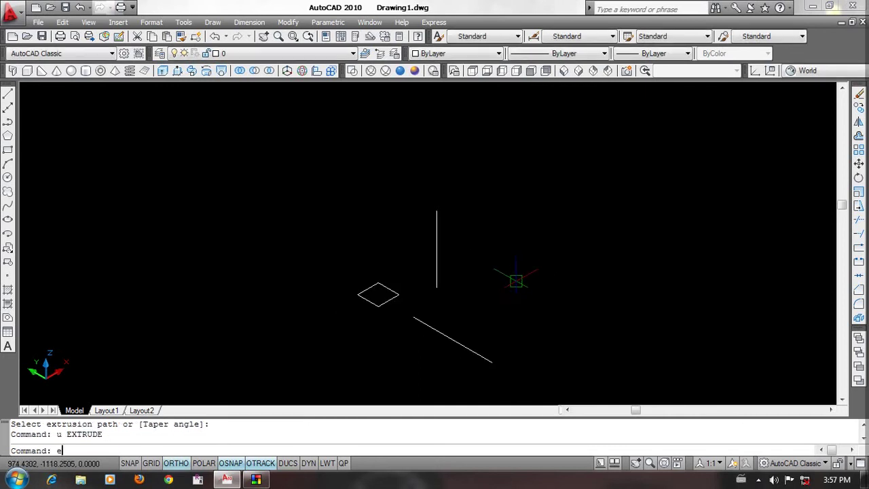
{"action": "type", "text": "xt"}
Step: Try extruding the square along the slanted line as path; AutoCAD refuses it as coplanar
{"action": "key", "text": "Return"}
{"action": "left_click", "coordinate": [396, 297]}
{"action": "key", "text": "Return"}
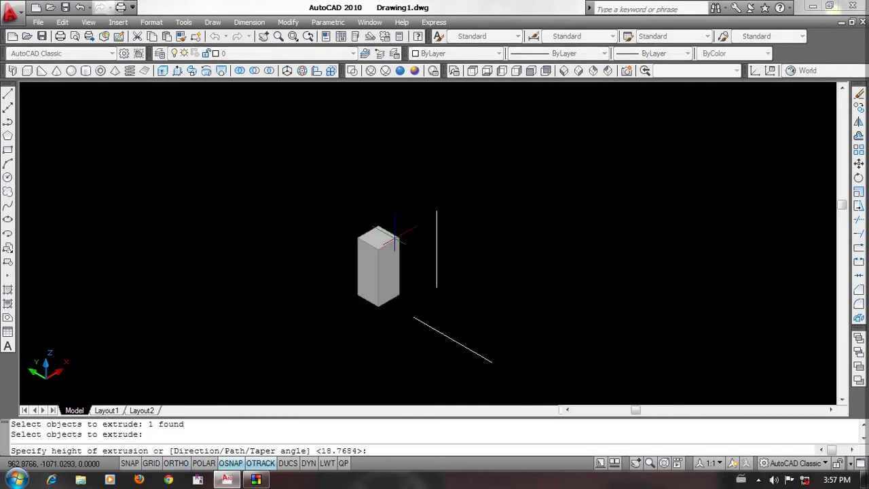
{"action": "type", "text": "p"}
{"action": "key", "text": "Return"}
{"action": "left_click", "coordinate": [444, 334]}
{"action": "scroll", "coordinate": [461, 315], "scroll_direction": "up", "scroll_amount": 2}
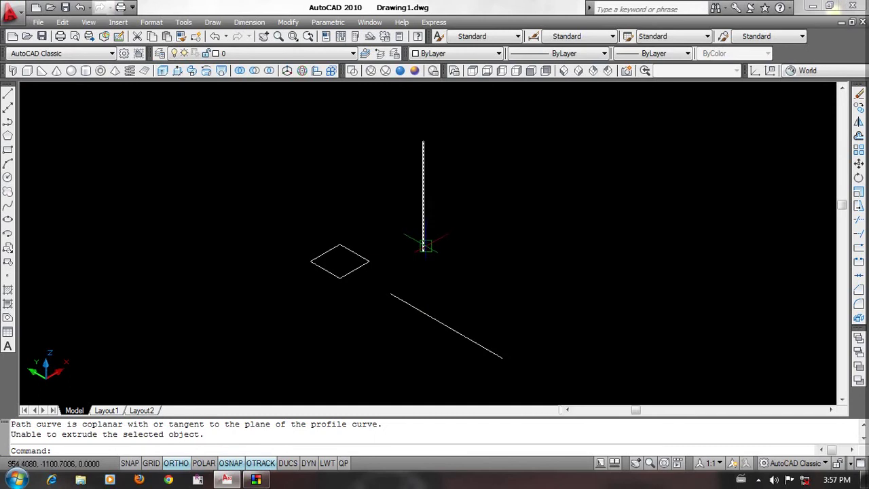
{"action": "middle_click_drag", "start_coordinate": [424, 246], "coordinate": [444, 290]}
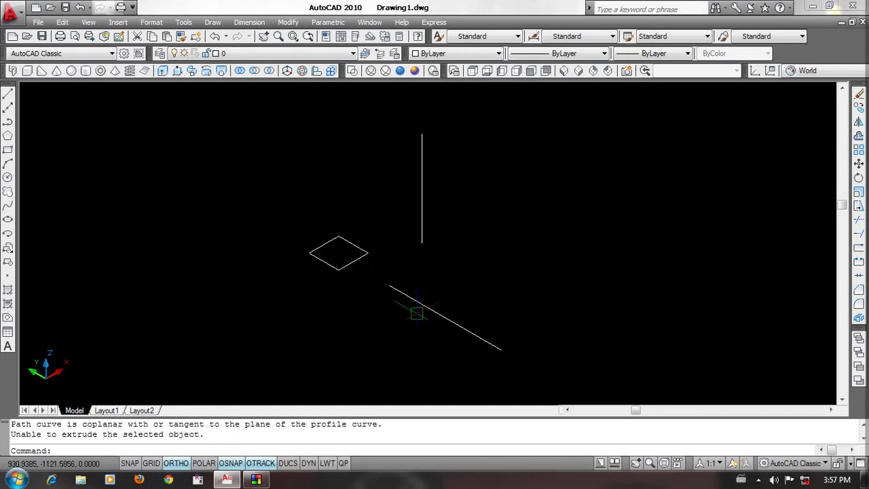
{"action": "middle_click_drag", "start_coordinate": [424, 315], "coordinate": [494, 277]}
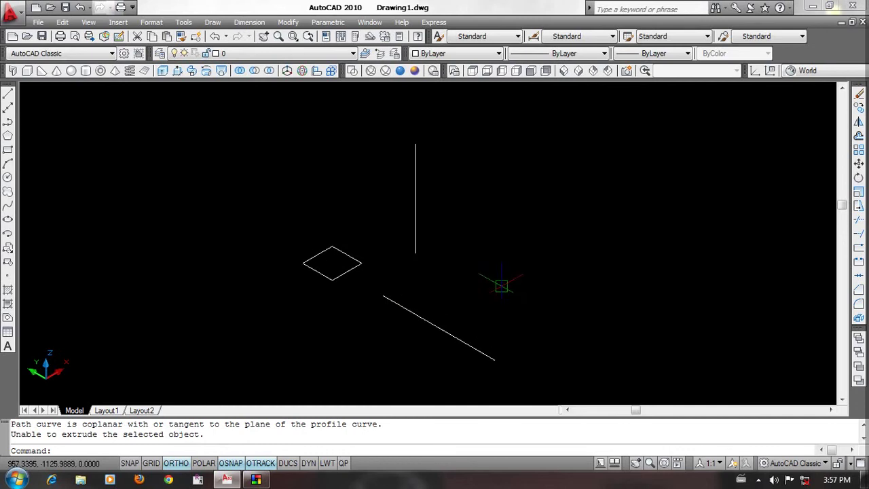
Step: Start a sweep with the square as profile and choose the Alignment option
{"action": "type", "text": "swep"}
{"action": "key", "text": "Return"}
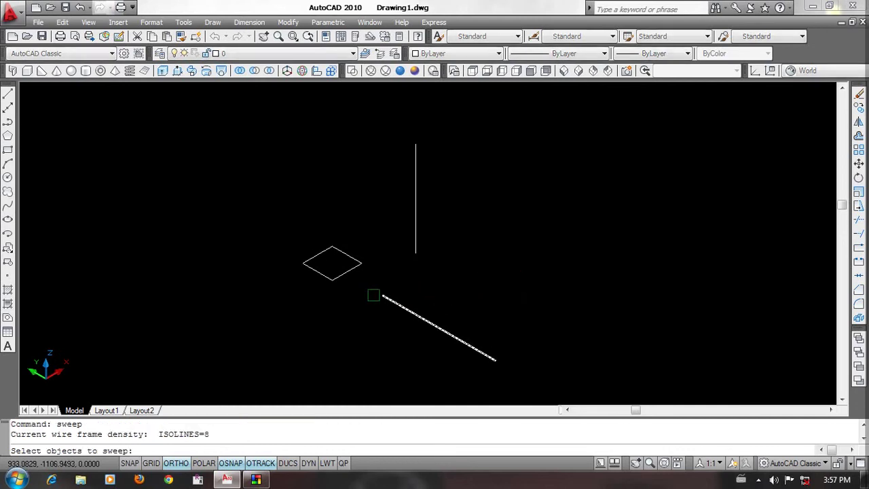
{"action": "left_click", "coordinate": [332, 278]}
{"action": "key", "text": "Return"}
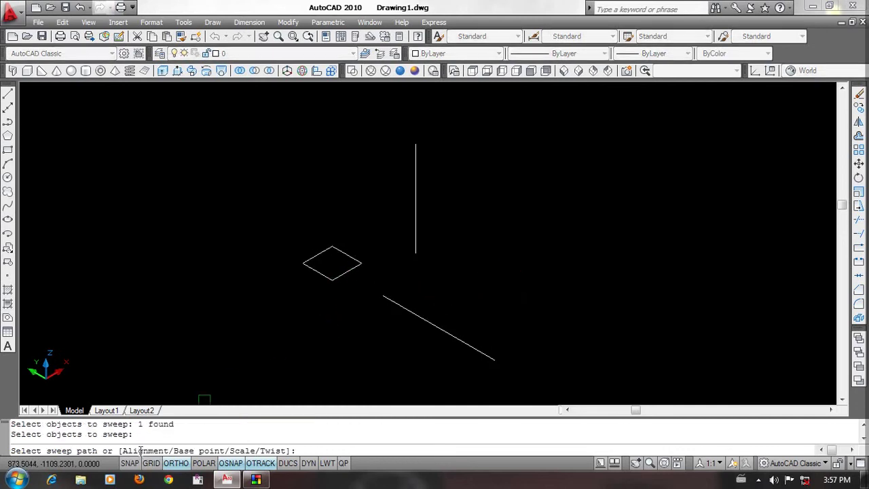
{"action": "type", "text": "a"}
{"action": "key", "text": "Return"}
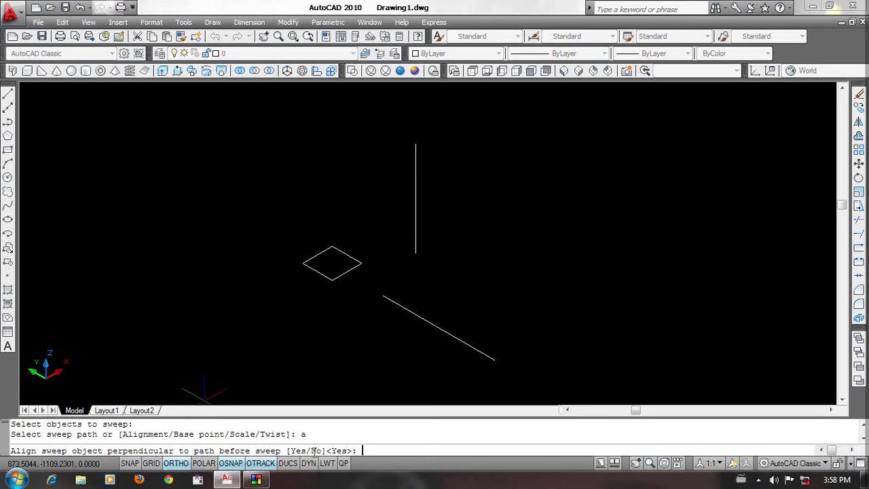
Step: Sweep the diamond along the diagonal line, then undo the resulting swept box
{"action": "key", "text": "Return"}
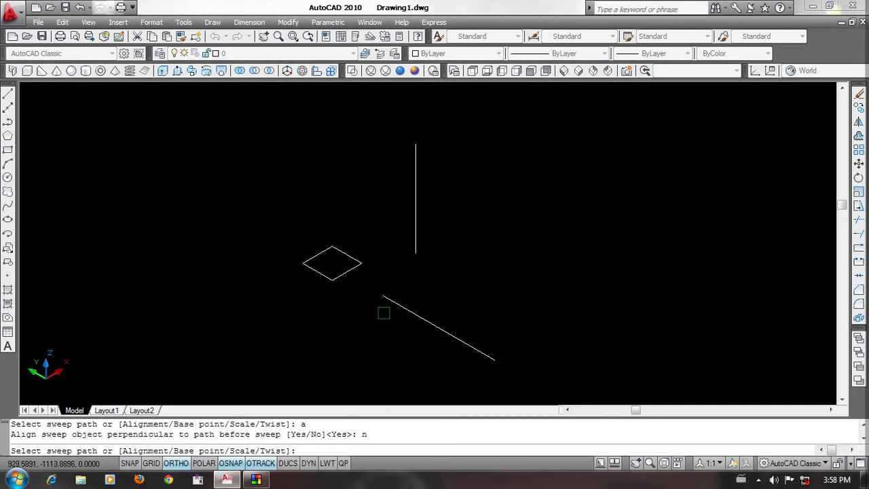
{"action": "left_click", "coordinate": [394, 307]}
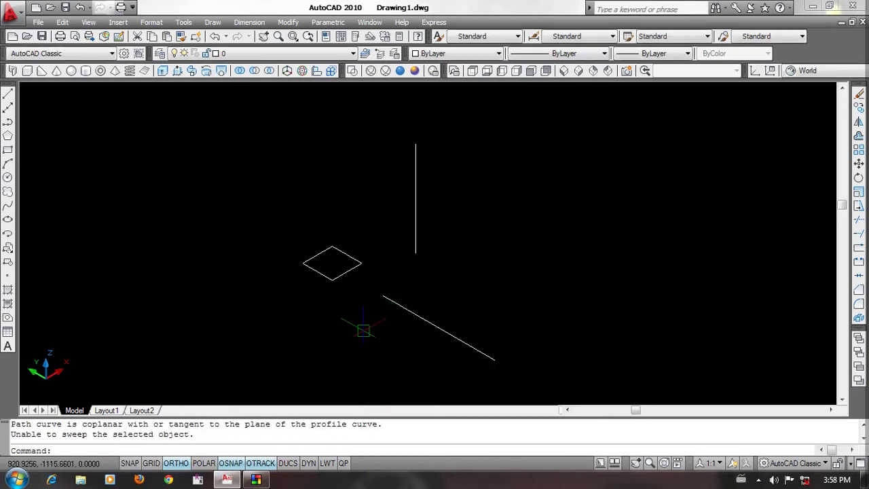
{"action": "key", "text": "Return"}
{"action": "left_click", "coordinate": [318, 255]}
{"action": "key", "text": "Return"}
{"action": "left_click", "coordinate": [402, 307]}
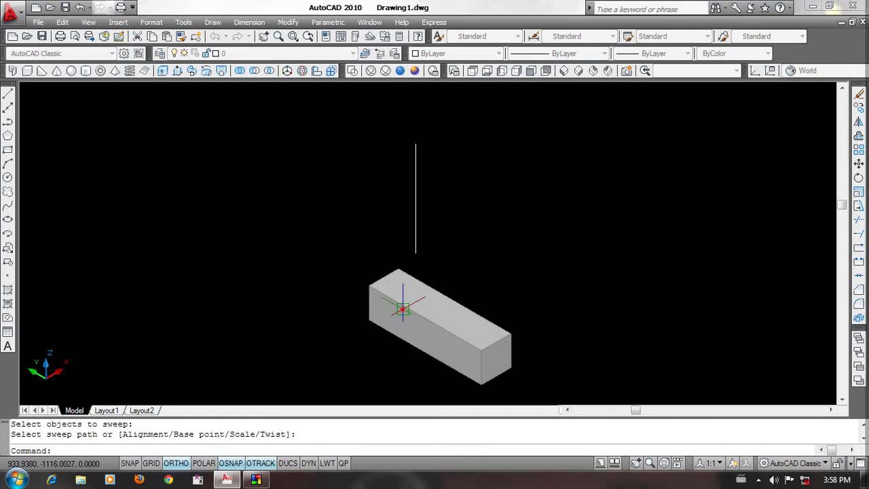
{"action": "key", "text": "ctrl+z"}
Step: Start a new sweep with the diamond as profile and the Base point option
{"action": "middle_click_drag", "start_coordinate": [376, 335], "coordinate": [370, 334]}
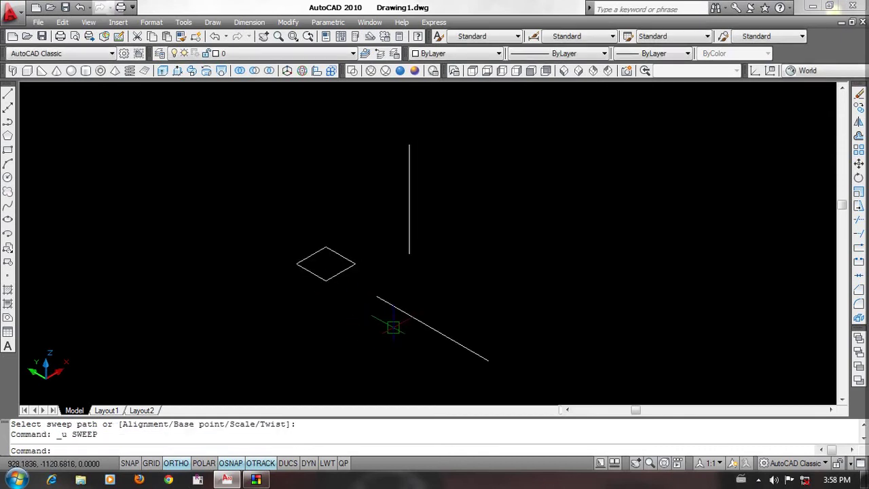
{"action": "middle_click_drag", "start_coordinate": [413, 275], "coordinate": [387, 284]}
{"action": "left_click", "coordinate": [528, 247]}
{"action": "left_click", "coordinate": [477, 291]}
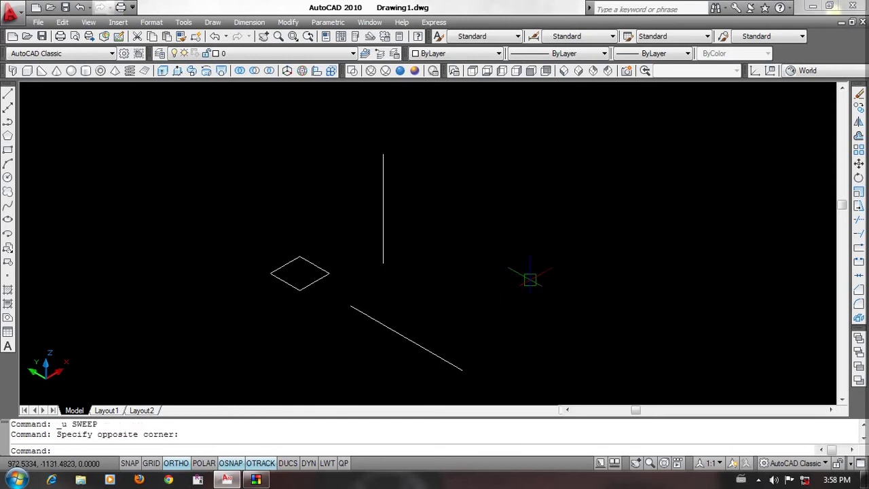
{"action": "type", "text": "sweep"}
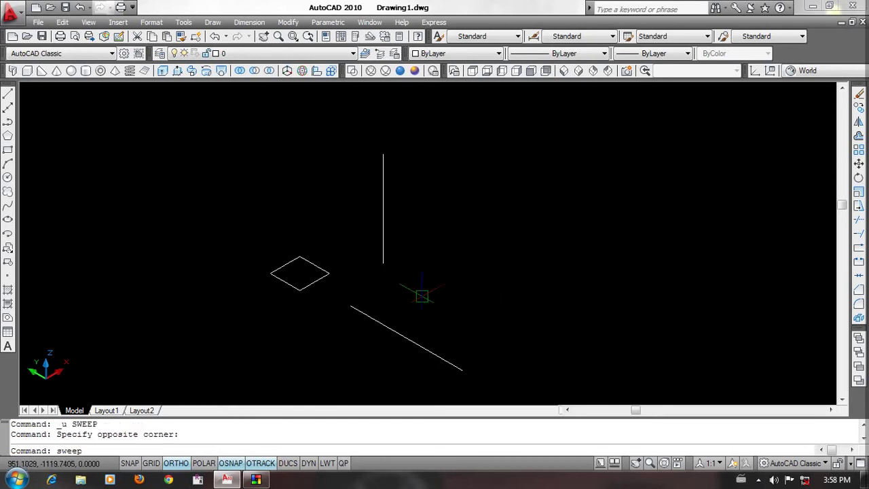
{"action": "key", "text": "Return"}
{"action": "left_click", "coordinate": [314, 282]}
{"action": "key", "text": "Return"}
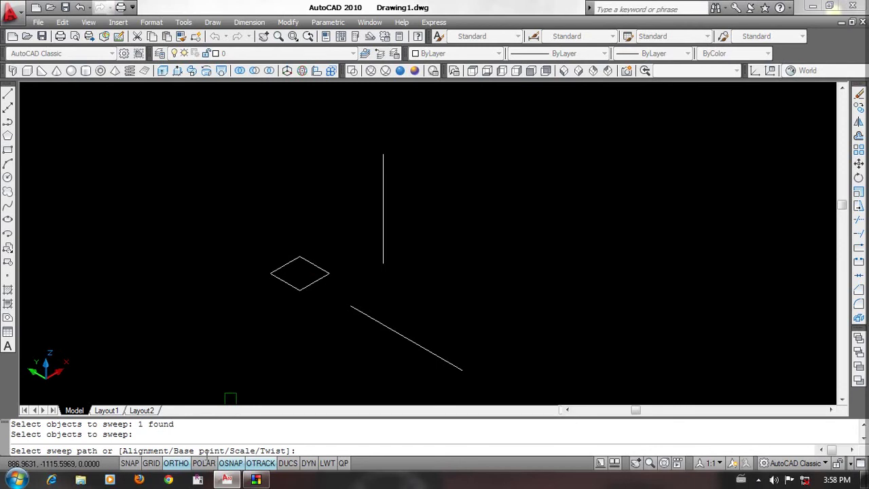
{"action": "type", "text": "b"}
{"action": "key", "text": "Return"}
Step: Set the diamond's base point, sweep it up the vertical line, then undo the tall box
{"action": "scroll", "coordinate": [292, 312], "scroll_direction": "up", "scroll_amount": 3}
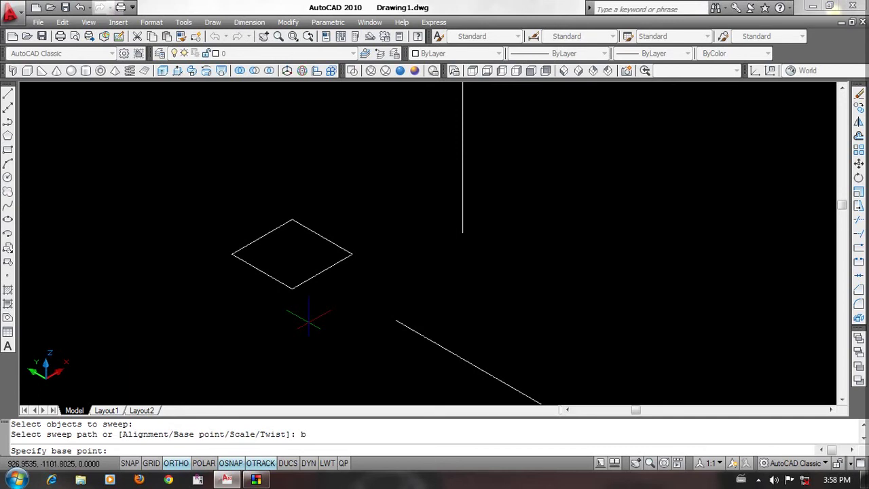
{"action": "middle_click_drag", "start_coordinate": [309, 319], "coordinate": [322, 327]}
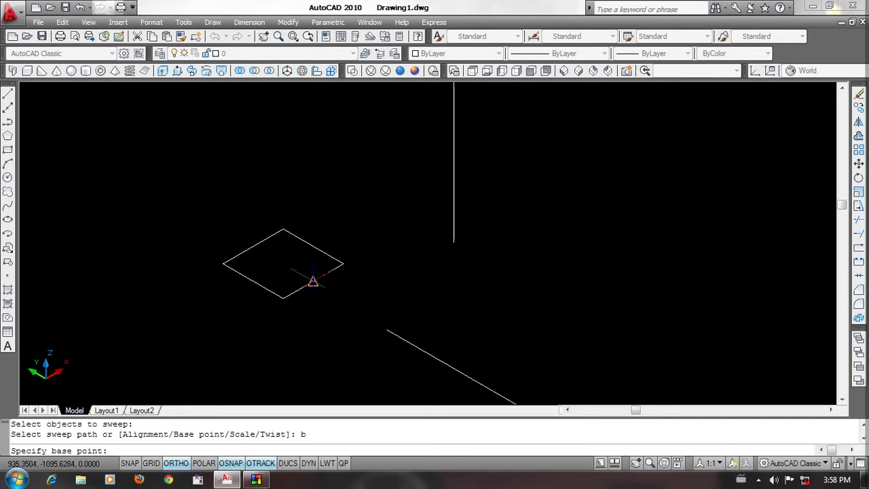
{"action": "left_click", "coordinate": [312, 281]}
{"action": "left_click", "coordinate": [453, 275]}
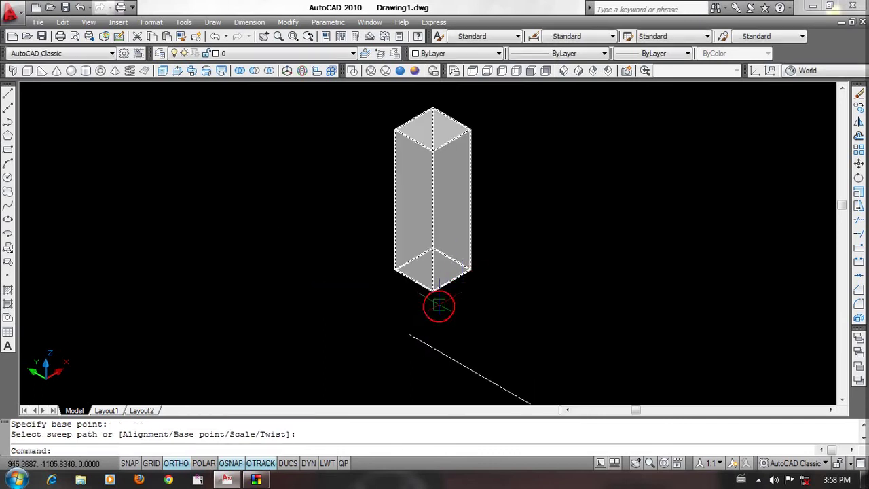
{"action": "left_click", "coordinate": [439, 306]}
{"action": "left_click", "coordinate": [495, 122]}
{"action": "mouse_move", "coordinate": [594, 299]}
{"action": "middle_mouse_down"}
{"action": "mouse_move", "coordinate": [462, 293]}
{"action": "mouse_move", "coordinate": [453, 321]}
{"action": "middle_mouse_up"}
{"action": "key", "text": "Return"}
Step: Draw a closed six-vertex notched polyline outline beside the two lines
{"action": "double_click", "coordinate": [461, 305]}
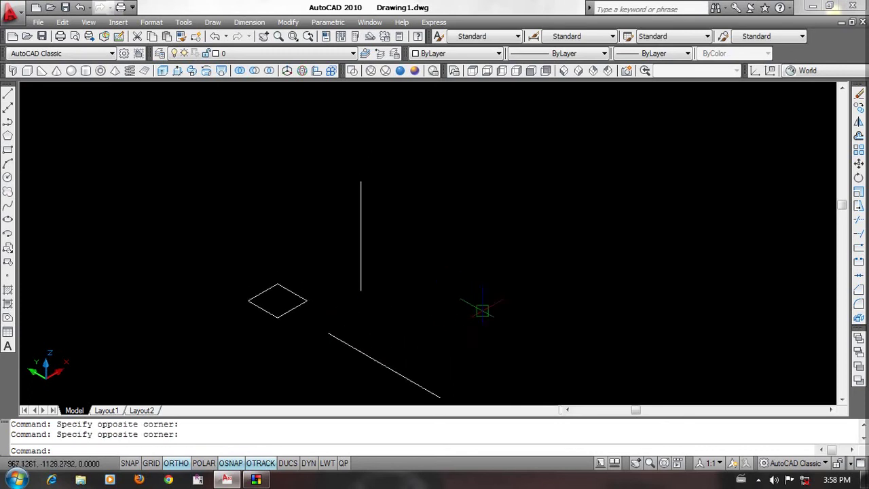
{"action": "type", "text": "pl"}
{"action": "key", "text": "Return"}
{"action": "scroll", "coordinate": [433, 303], "scroll_direction": "up", "scroll_amount": 2}
{"action": "left_click", "coordinate": [391, 285]}
{"action": "left_click", "coordinate": [418, 298]}
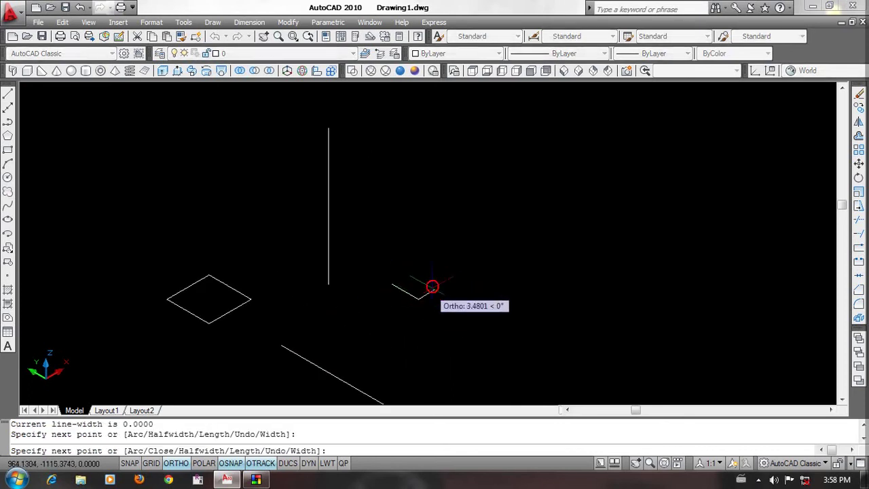
{"action": "left_click", "coordinate": [434, 289]}
{"action": "left_click", "coordinate": [422, 274]}
{"action": "left_click", "coordinate": [449, 258]}
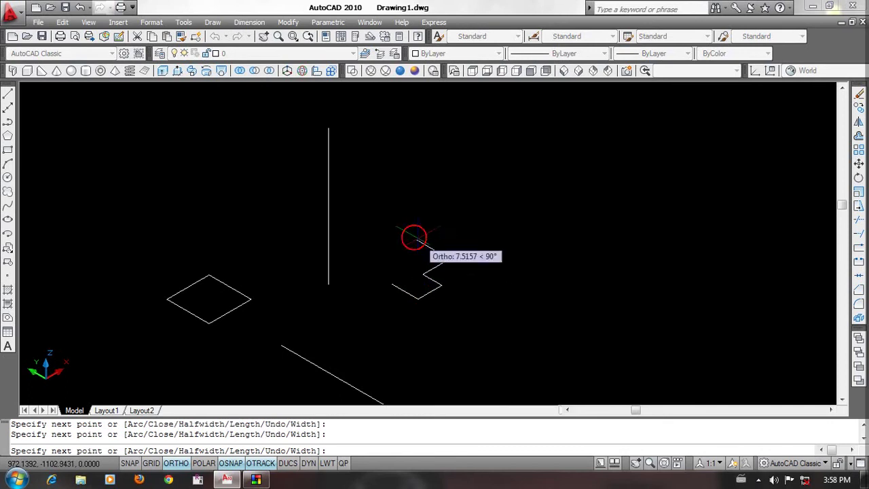
{"action": "left_click", "coordinate": [404, 233]}
{"action": "type", "text": "c"}
{"action": "key", "text": "Return"}
Step: Sweep the notched outline along the vertical line from a base point at its corner
{"action": "middle_click_drag", "start_coordinate": [456, 297], "coordinate": [457, 304]}
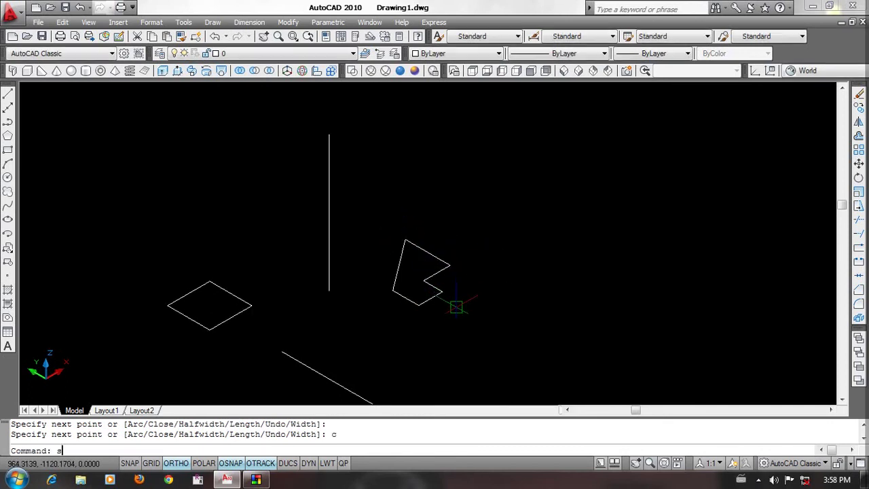
{"action": "type", "text": "p"}
{"action": "key", "text": "Return"}
{"action": "left_click", "coordinate": [426, 302]}
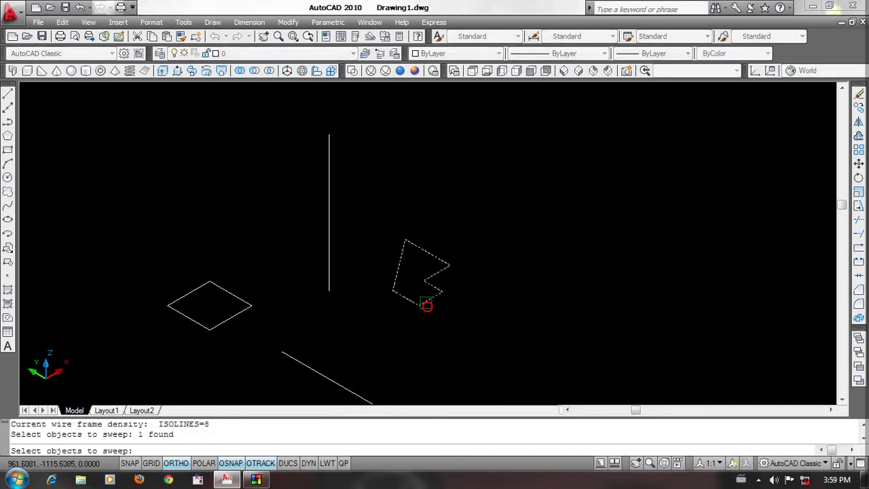
{"action": "key", "text": "Return"}
{"action": "key", "text": "Return"}
{"action": "scroll", "coordinate": [401, 322], "scroll_direction": "down", "scroll_amount": 1}
{"action": "scroll", "coordinate": [412, 324], "scroll_direction": "up", "scroll_amount": 2}
{"action": "left_click", "coordinate": [405, 279]}
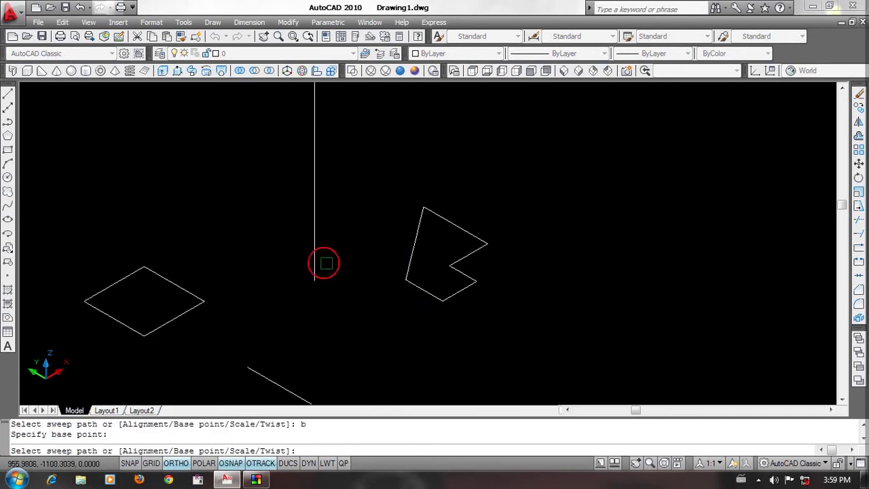
{"action": "left_click", "coordinate": [314, 264]}
Step: Check the swept solid and path line, then undo the notched sweep with U
{"action": "left_click", "coordinate": [285, 329]}
{"action": "scroll", "coordinate": [302, 248], "scroll_direction": "down", "scroll_amount": 2}
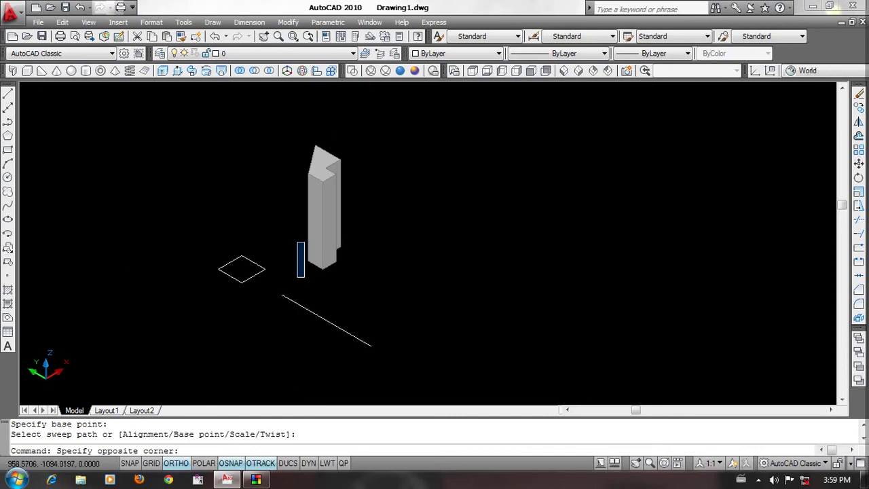
{"action": "left_click", "coordinate": [353, 139]}
{"action": "scroll", "coordinate": [295, 95], "scroll_direction": "up", "scroll_amount": 1}
{"action": "key", "text": "Escape"}
{"action": "left_click", "coordinate": [281, 169]}
{"action": "left_click", "coordinate": [328, 353]}
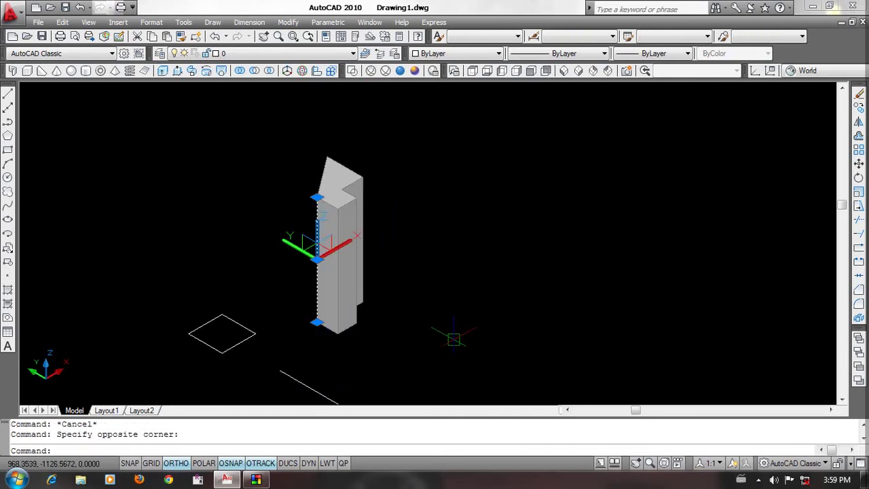
{"action": "type", "text": "u"}
{"action": "scroll", "coordinate": [454, 338], "scroll_direction": "up", "scroll_amount": 2}
{"action": "key", "text": "Return"}
Step: Sweep the notched outline up the vertical line from its top-corner base point, then undo it
{"action": "type", "text": "sweep"}
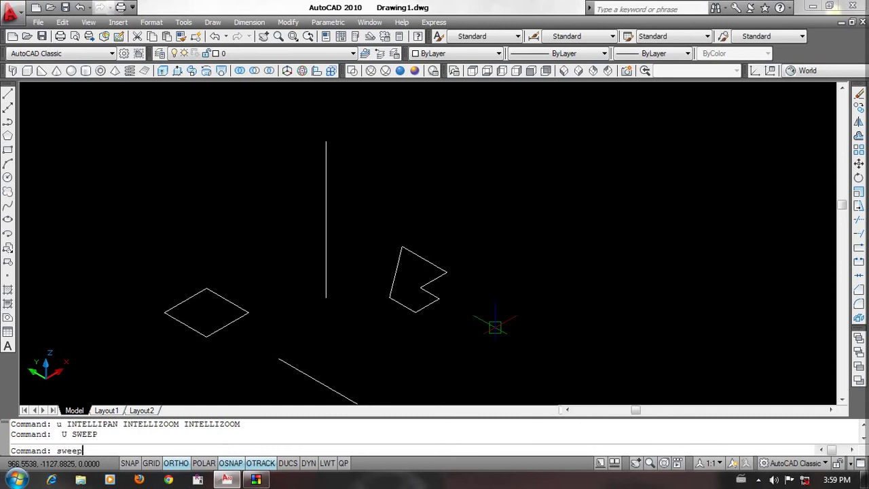
{"action": "key", "text": "Return"}
{"action": "left_click", "coordinate": [450, 318]}
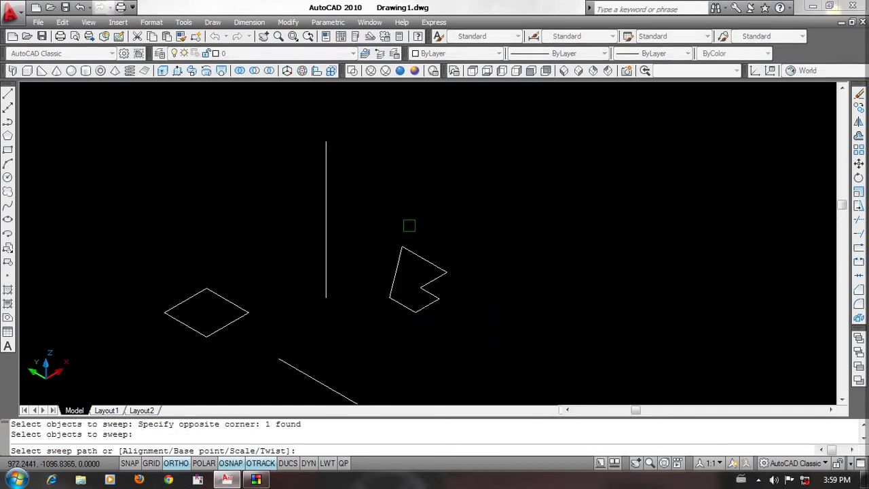
{"action": "type", "text": "b"}
{"action": "key", "text": "Return"}
{"action": "left_click", "coordinate": [401, 247]}
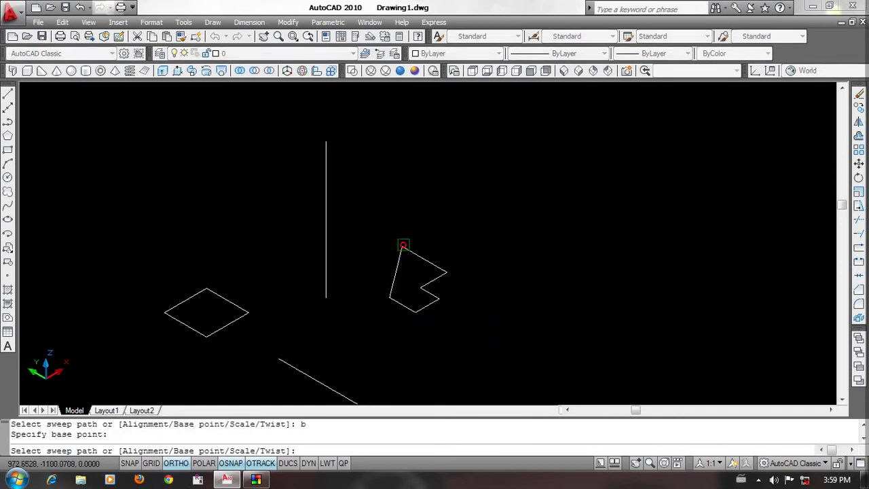
{"action": "left_click", "coordinate": [326, 252]}
{"action": "left_click_drag", "start_coordinate": [321, 136], "coordinate": [384, 372]}
{"action": "left_click", "coordinate": [384, 373]}
{"action": "middle_click_drag", "start_coordinate": [411, 400], "coordinate": [421, 378]}
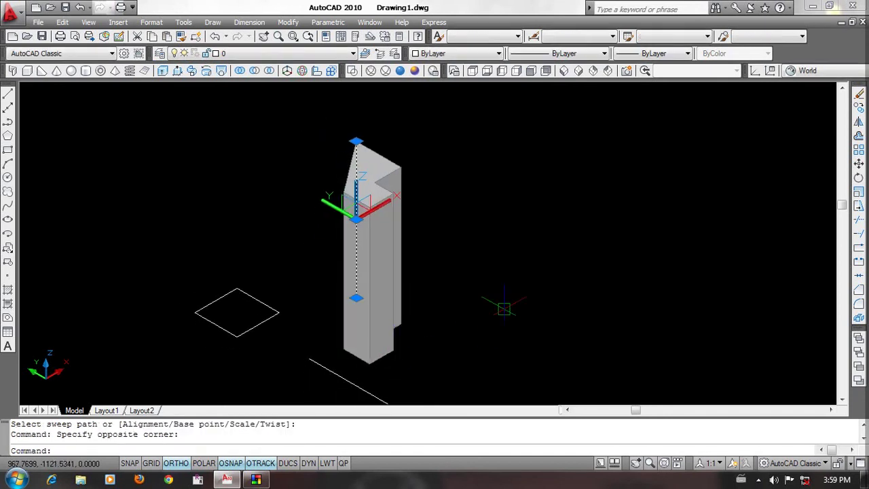
{"action": "type", "text": "u"}
{"action": "middle_click_drag", "start_coordinate": [504, 307], "coordinate": [444, 314]}
{"action": "key", "text": "Return"}
Step: Adjust the view and begin another SWEEP command
{"action": "mouse_move", "coordinate": [392, 330]}
{"action": "middle_mouse_down"}
{"action": "mouse_move", "coordinate": [372, 331]}
{"action": "mouse_move", "coordinate": [402, 331]}
{"action": "middle_mouse_up"}
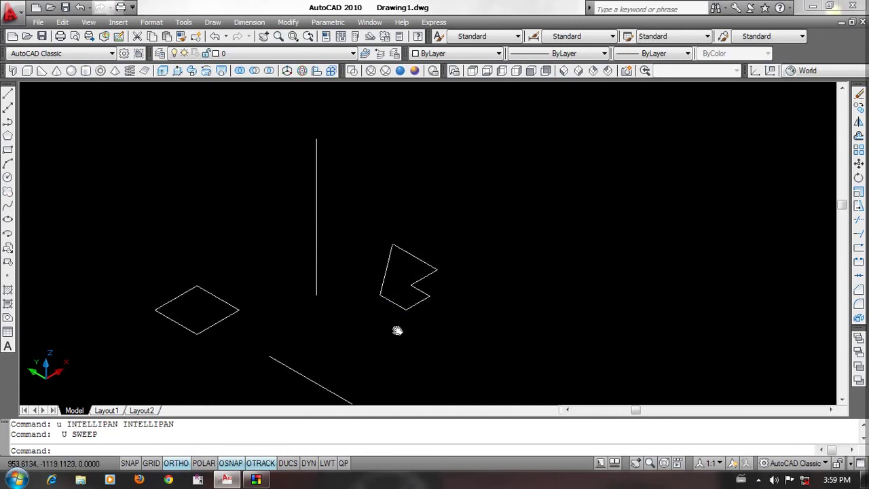
{"action": "scroll", "coordinate": [401, 330], "scroll_direction": "down", "scroll_amount": 1}
{"action": "scroll", "coordinate": [427, 316], "scroll_direction": "down", "scroll_amount": 1}
{"action": "type", "text": "sweep"}
{"action": "key", "text": "Return"}
{"action": "left_click", "coordinate": [335, 323]}
{"action": "left_click", "coordinate": [292, 287]}
{"action": "key", "text": "Return"}
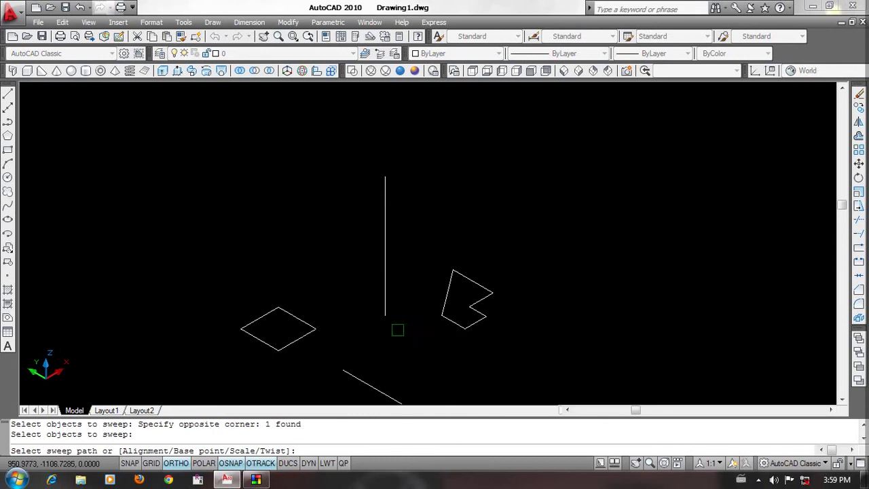
{"action": "left_click", "coordinate": [384, 290]}
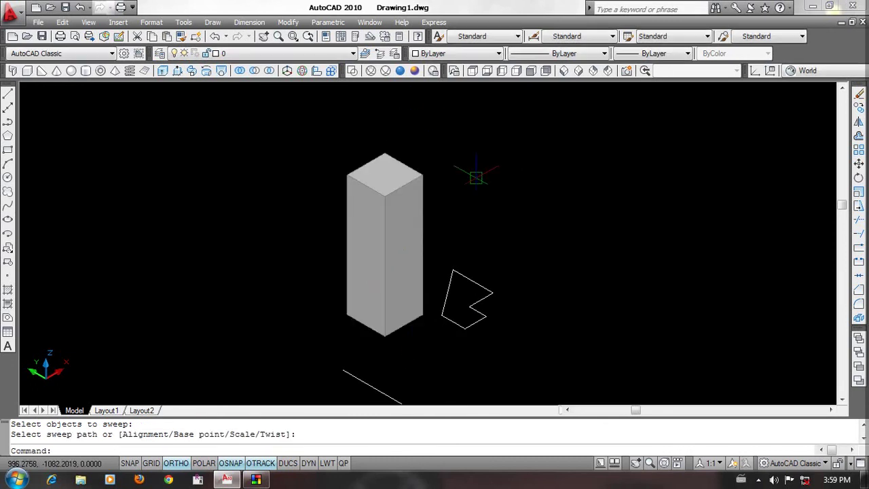
{"action": "key", "text": "ctrl+z"}
{"action": "type", "text": "sweep"}
{"action": "key", "text": "Return"}
{"action": "left_click", "coordinate": [362, 325]}
{"action": "left_click", "coordinate": [305, 292]}
{"action": "key", "text": "Return"}
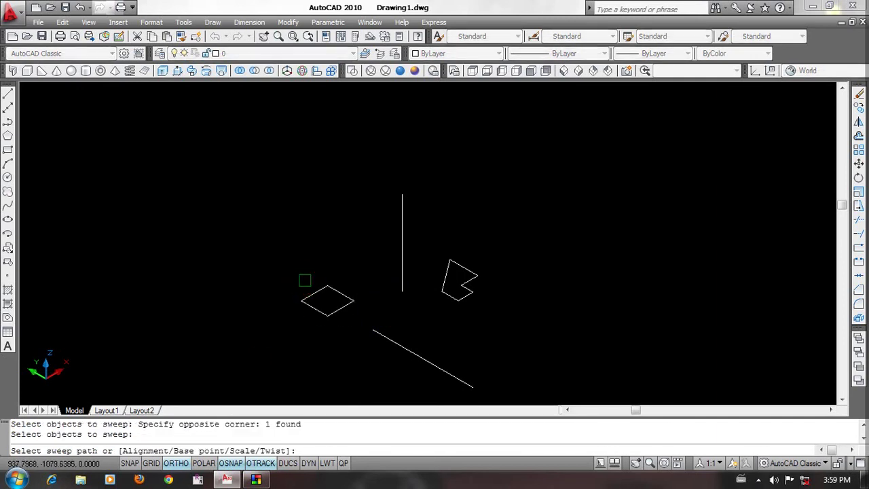
{"action": "type", "text": "s"}
{"action": "key", "text": "Return"}
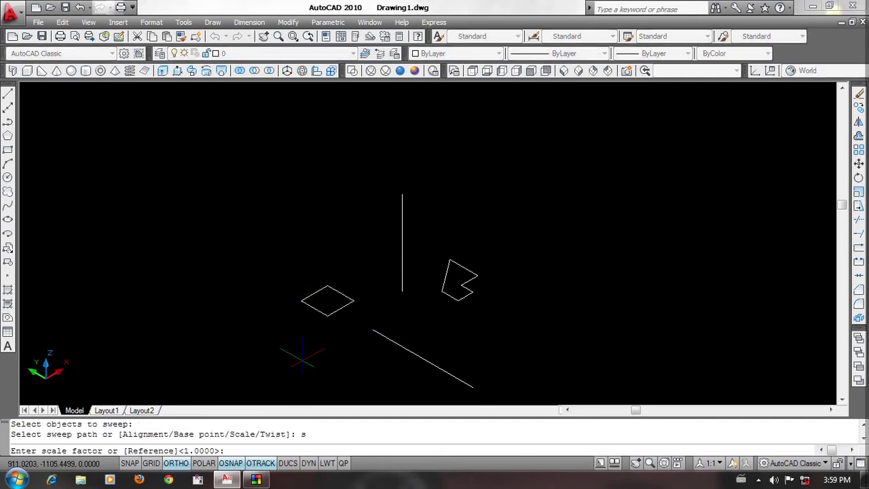
{"action": "key", "text": "Return"}
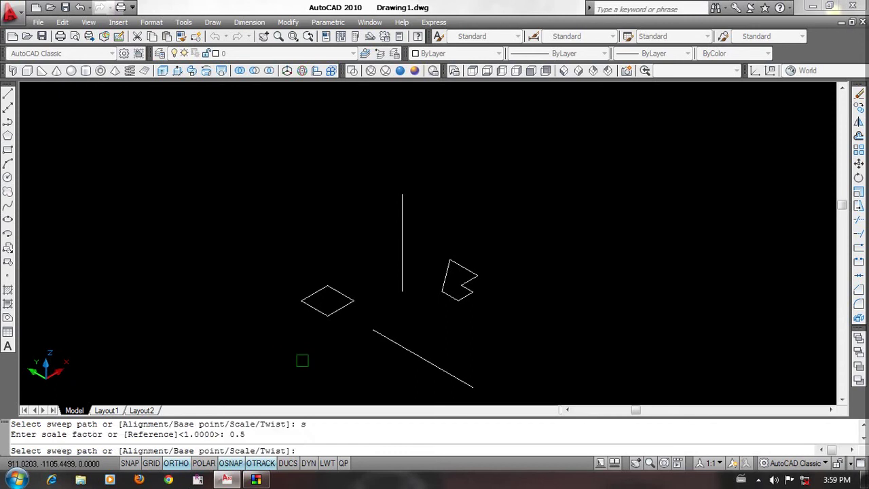
{"action": "left_click", "coordinate": [402, 254]}
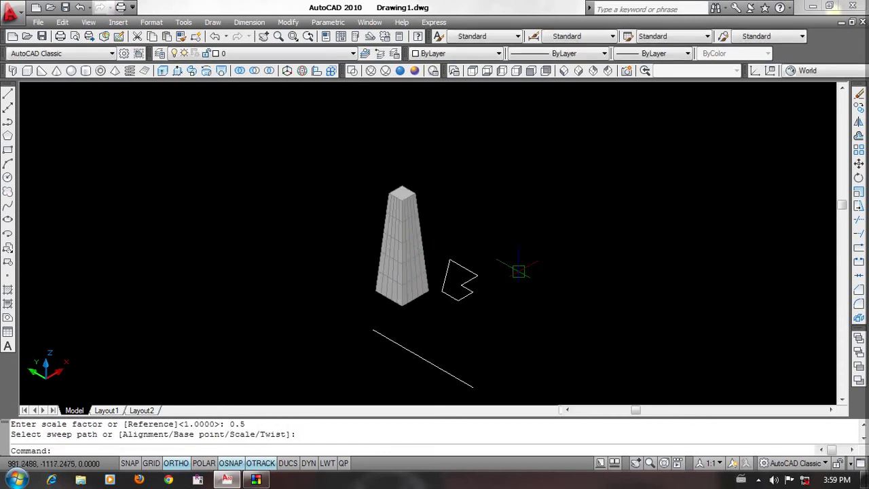
Step: Sweep the diamond up the vertical line with end scale 0.1, then undo the tapered solid
{"action": "key", "text": "ctrl+z"}
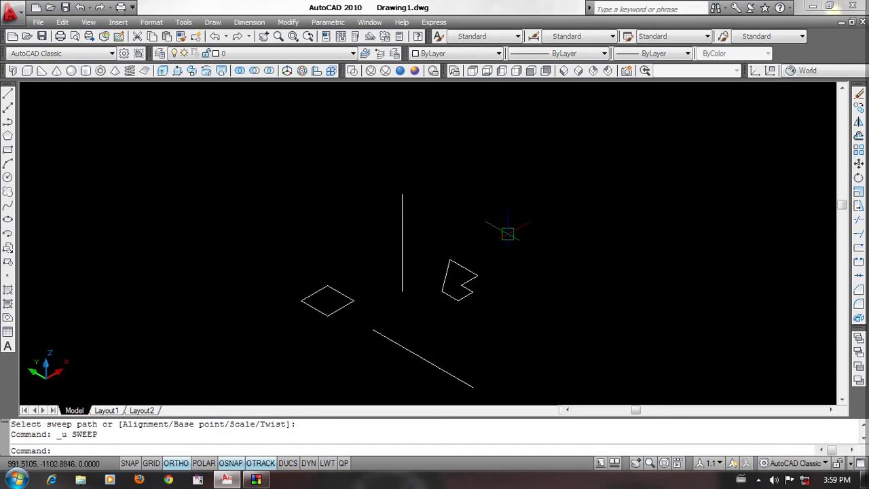
{"action": "type", "text": "sweep"}
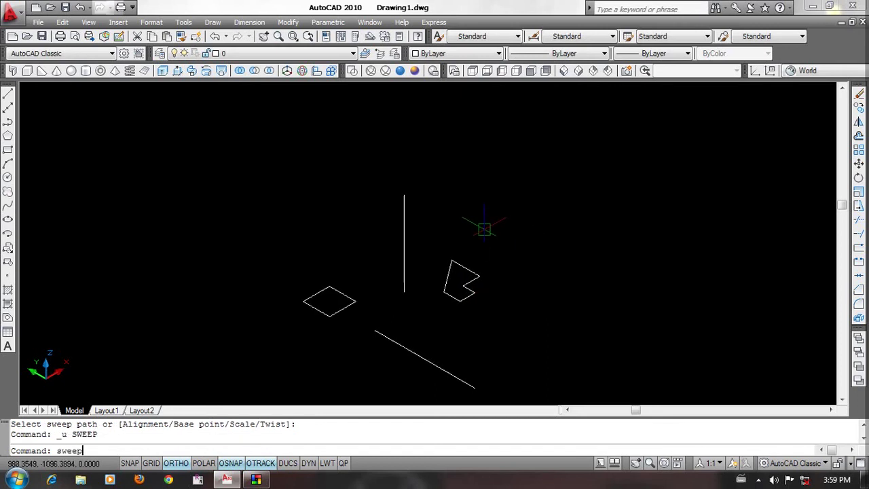
{"action": "key", "text": "Return"}
{"action": "left_click", "coordinate": [341, 309]}
{"action": "key", "text": "Return"}
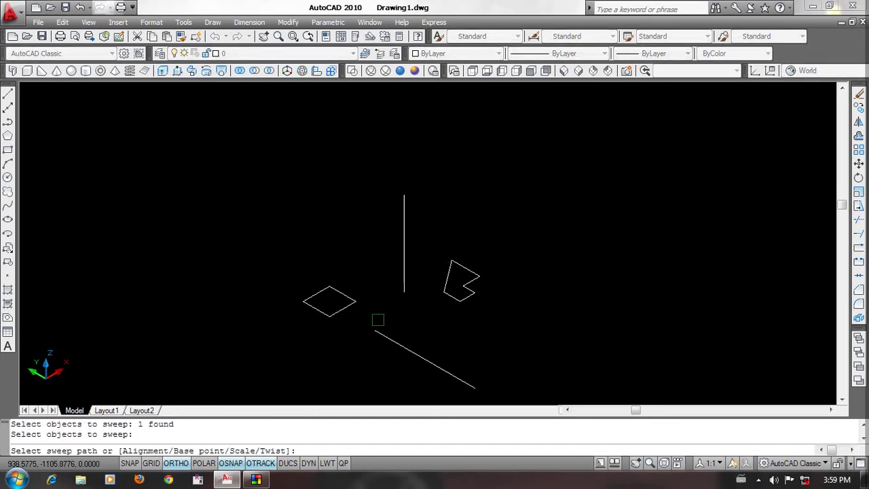
{"action": "type", "text": "s"}
{"action": "key", "text": "Return"}
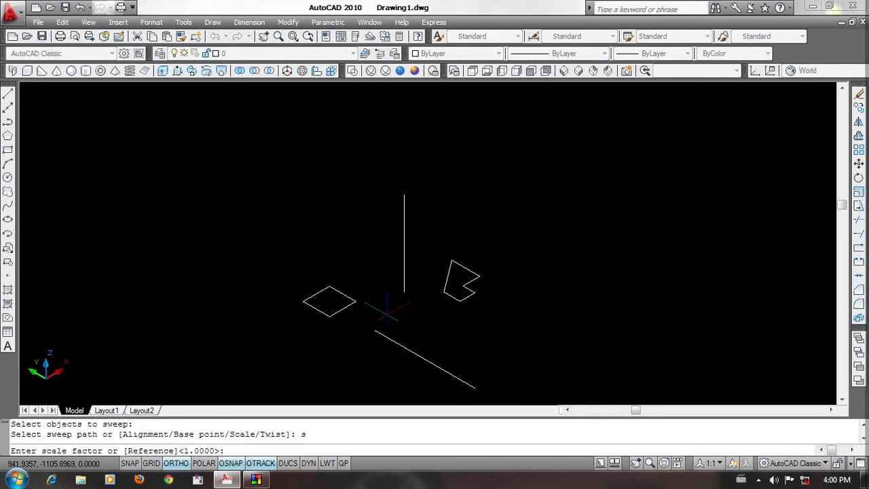
{"action": "key", "text": "Return"}
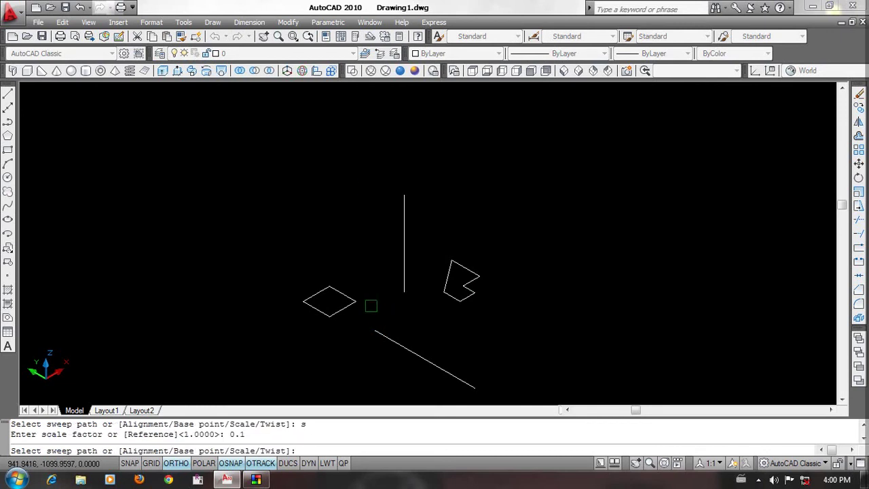
{"action": "left_click", "coordinate": [404, 193]}
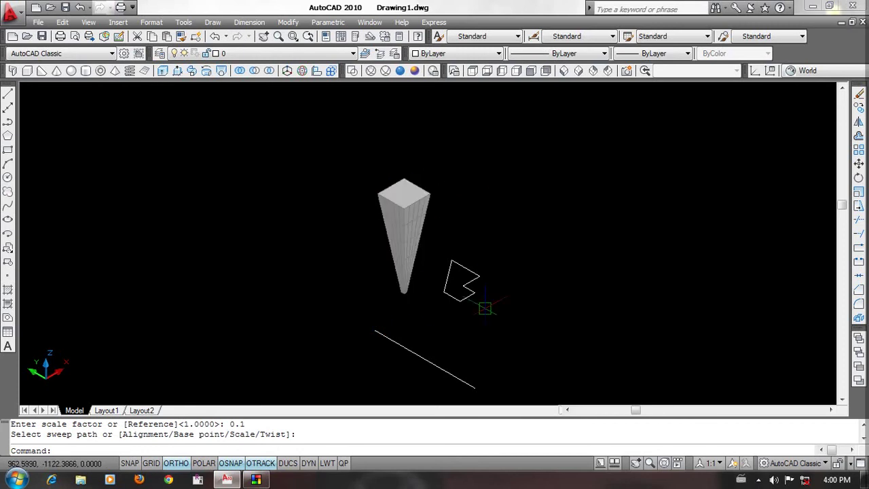
{"action": "key", "text": "ctrl+z"}
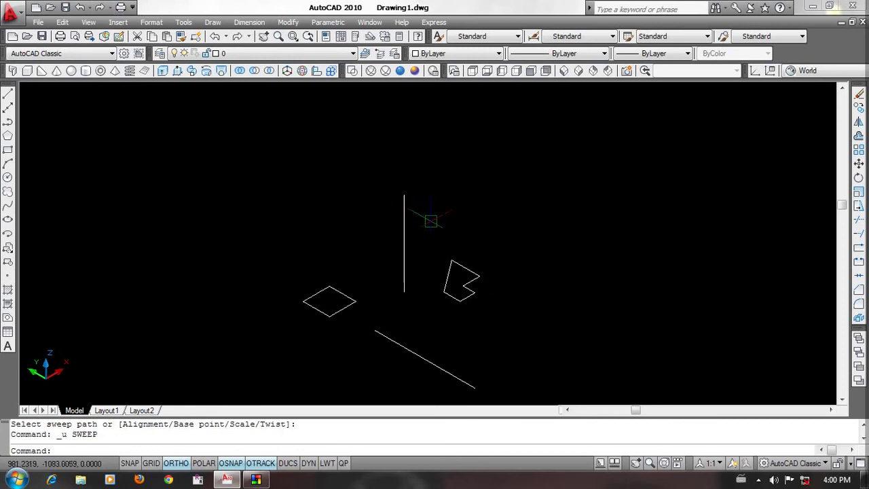
Step: Start a new sweep with the diamond as profile and request the Twist option
{"action": "scroll", "coordinate": [445, 240], "scroll_direction": "up", "scroll_amount": 2}
{"action": "type", "text": "eep"}
{"action": "key", "text": "Return"}
{"action": "left_click", "coordinate": [324, 304]}
{"action": "left_click", "coordinate": [275, 327]}
{"action": "key", "text": "Return"}
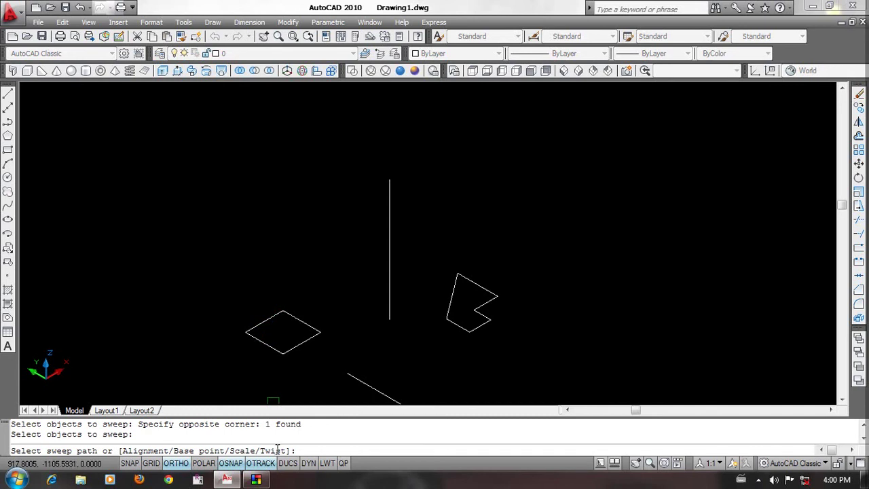
{"action": "key", "text": "Return"}
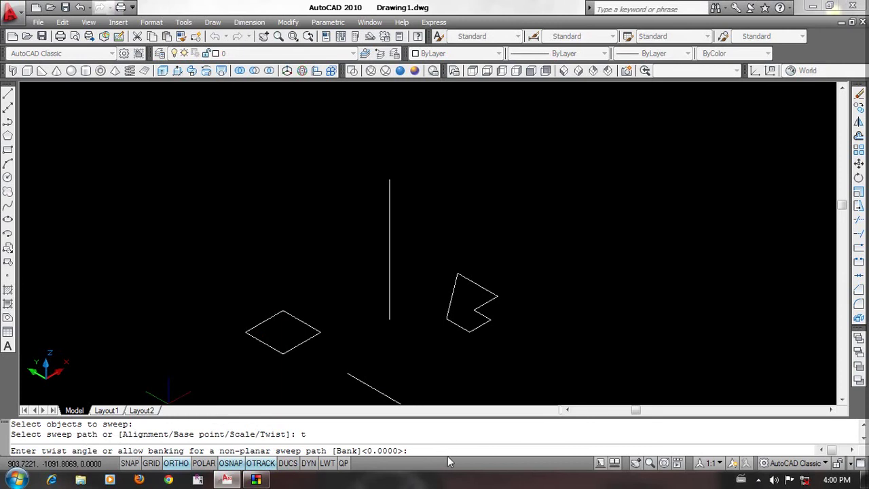
{"action": "middle_click_drag", "start_coordinate": [429, 309], "coordinate": [442, 319]}
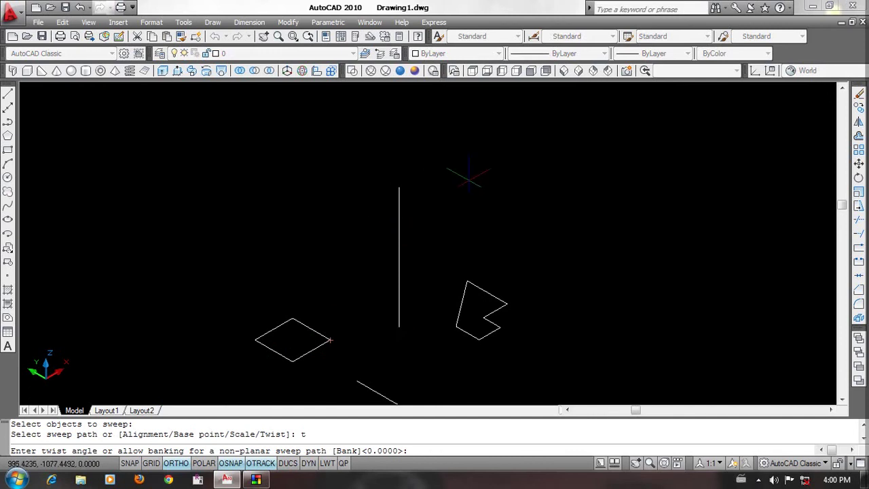
{"action": "scroll", "coordinate": [336, 342], "scroll_direction": "up", "scroll_amount": 2}
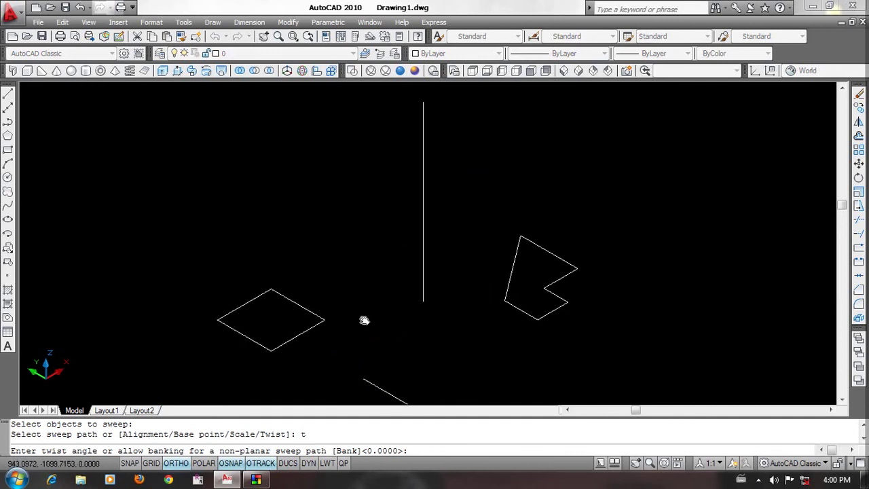
{"action": "scroll", "coordinate": [375, 289], "scroll_direction": "down", "scroll_amount": 2}
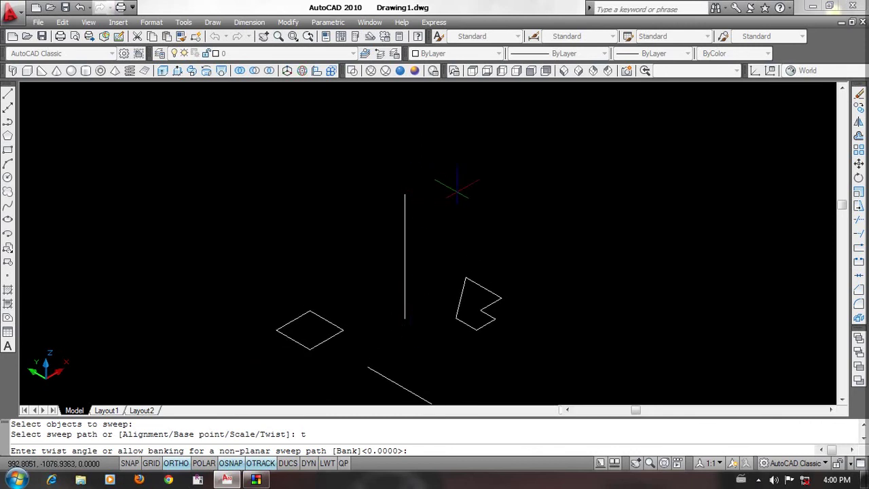
{"action": "scroll", "coordinate": [382, 301], "scroll_direction": "up", "scroll_amount": 2}
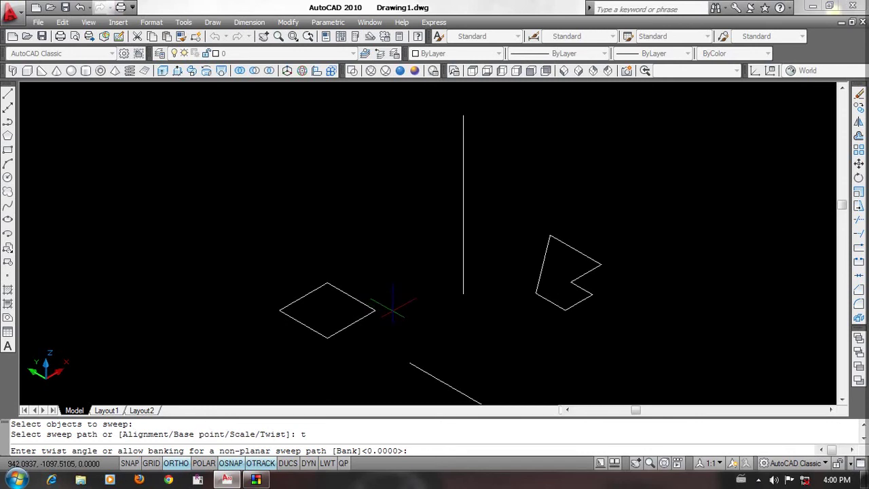
{"action": "middle_click_drag", "start_coordinate": [392, 309], "coordinate": [378, 334]}
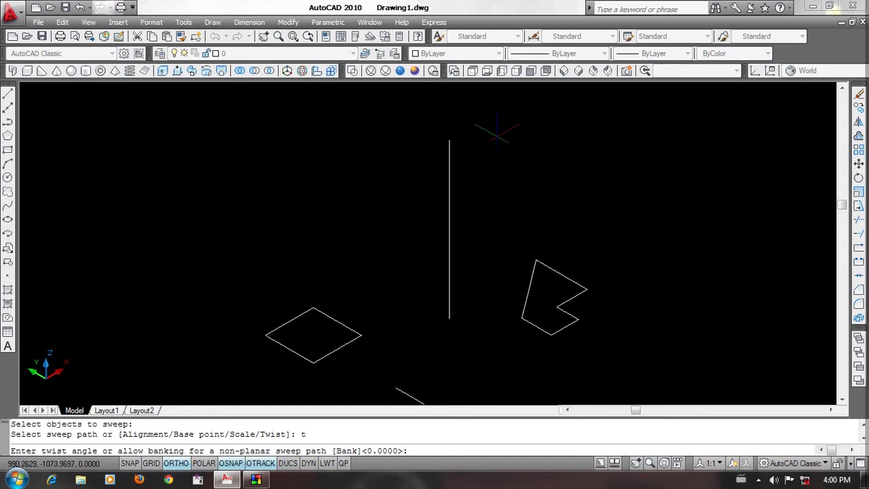
{"action": "middle_click_drag", "start_coordinate": [505, 141], "coordinate": [482, 160]}
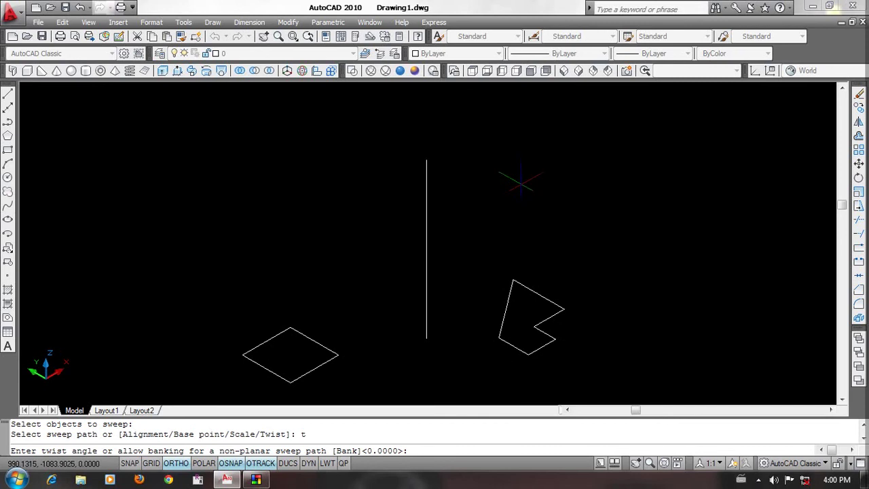
{"action": "middle_click_drag", "start_coordinate": [504, 204], "coordinate": [509, 201]}
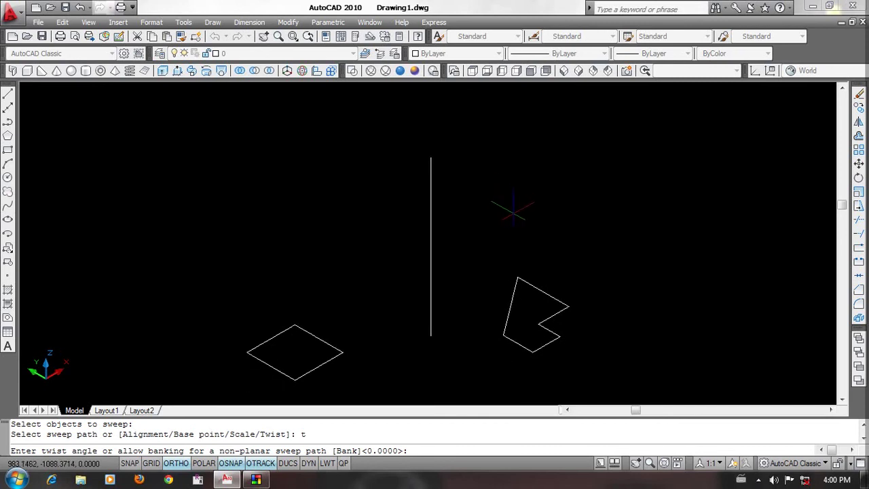
{"action": "type", "text": "360"}
{"action": "key", "text": "Return"}
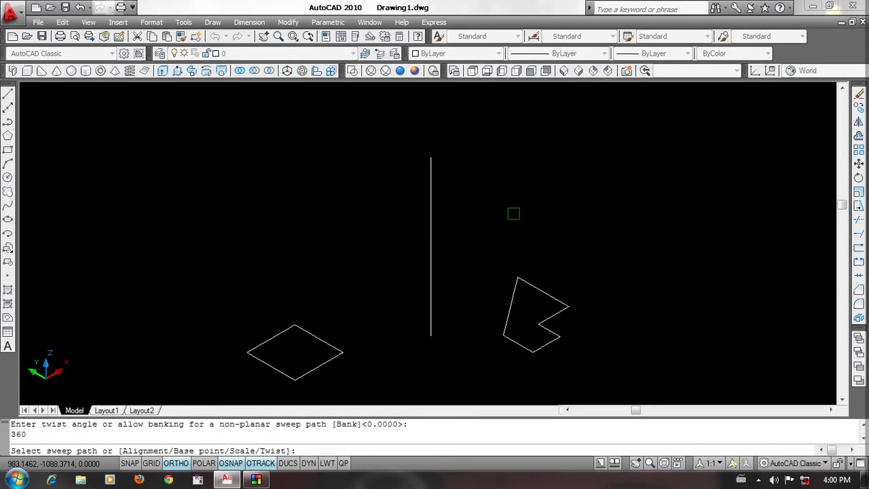
{"action": "left_click", "coordinate": [431, 256]}
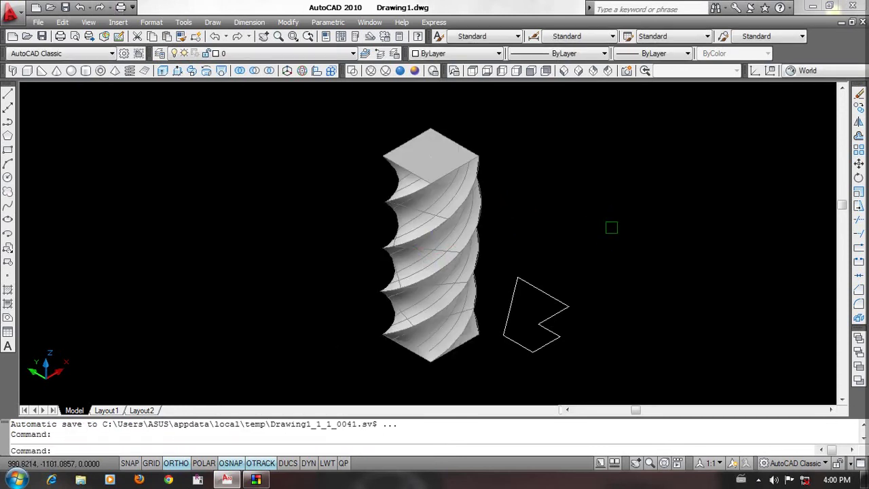
{"action": "key", "text": "ctrl+z"}
{"action": "type", "text": "p"}
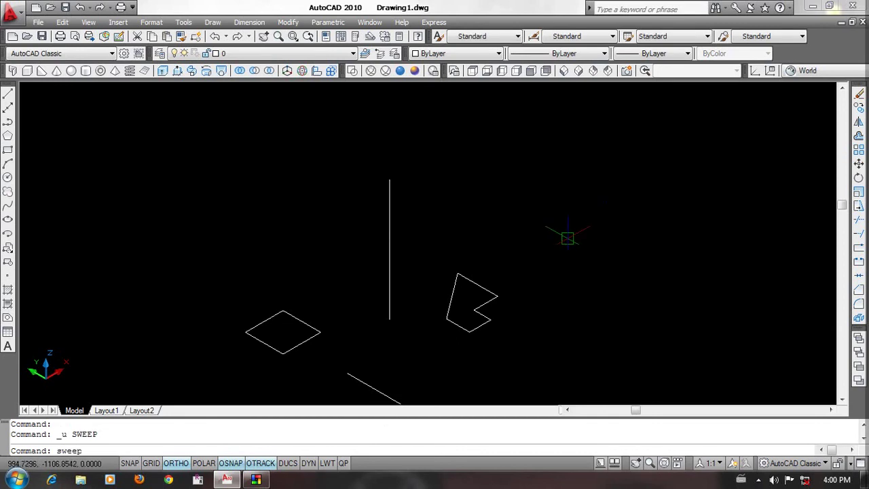
{"action": "key", "text": "Return"}
{"action": "left_click", "coordinate": [309, 343]}
{"action": "right_click", "coordinate": [319, 301]}
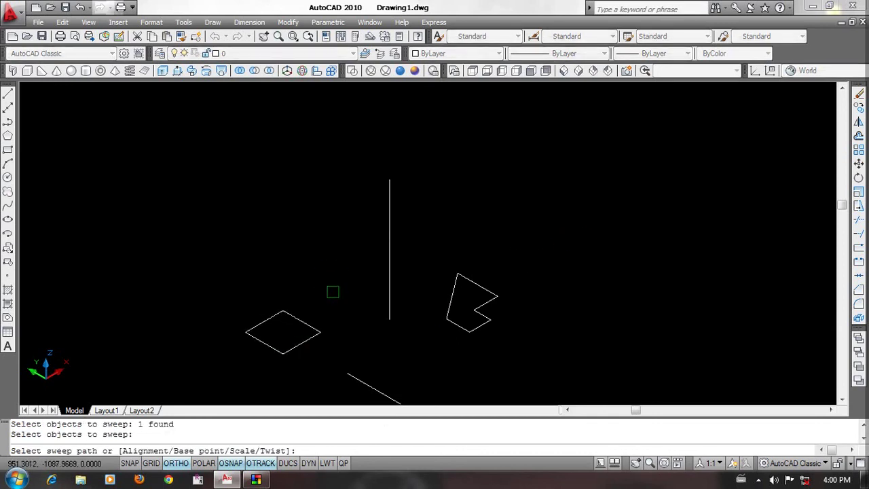
{"action": "type", "text": "t"}
{"action": "key", "text": "Return"}
{"action": "type", "text": "180"}
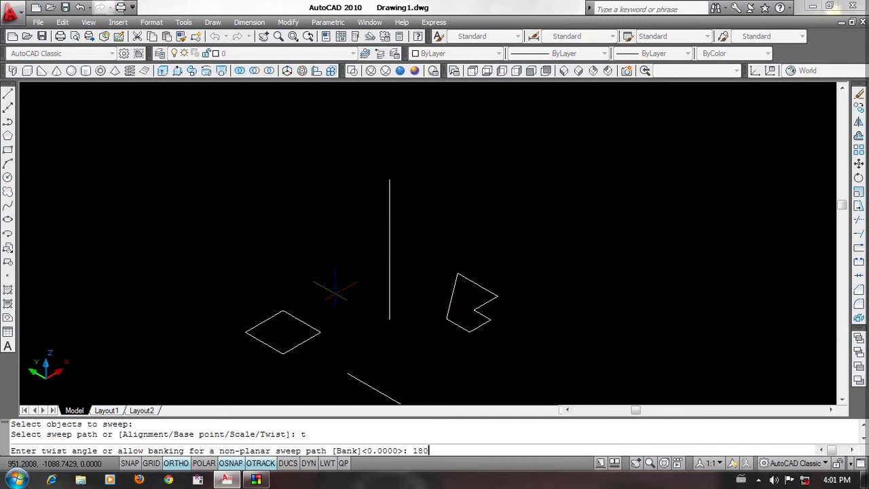
{"action": "key", "text": "Return"}
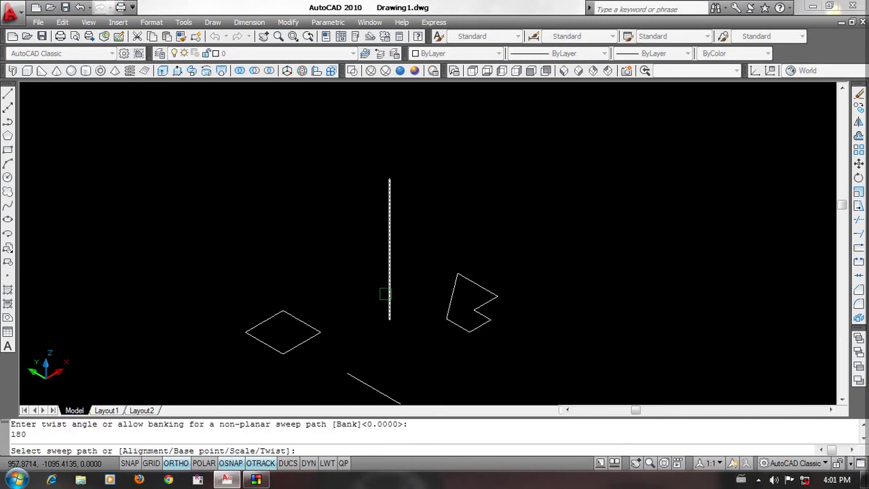
{"action": "left_click", "coordinate": [389, 292]}
{"action": "middle_click_drag", "start_coordinate": [563, 252], "coordinate": [601, 237]}
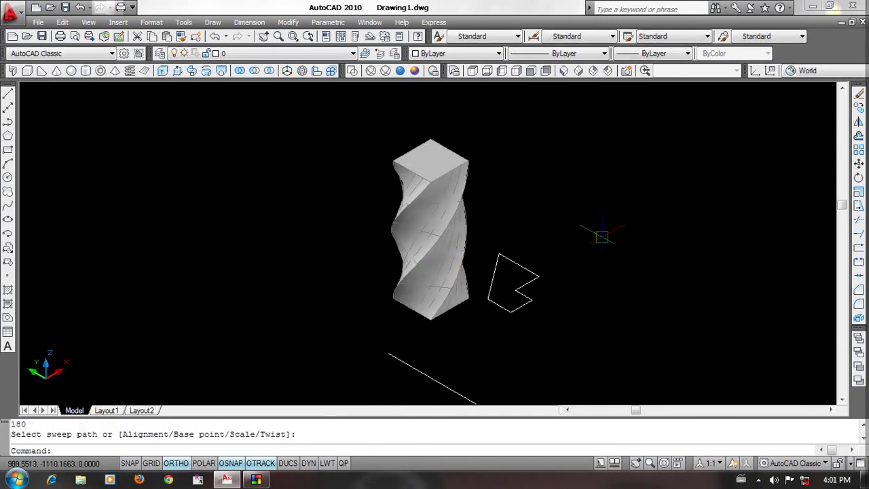
{"action": "key", "text": "ctrl+z"}
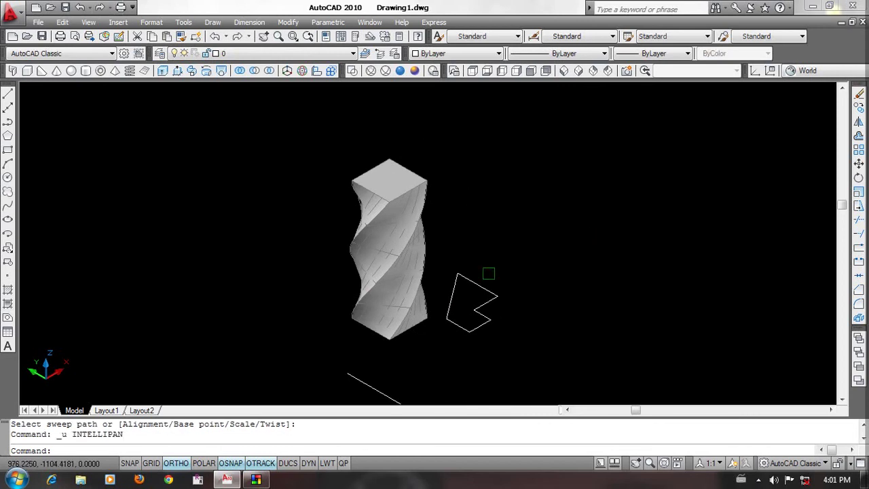
{"action": "key", "text": "ctrl+z"}
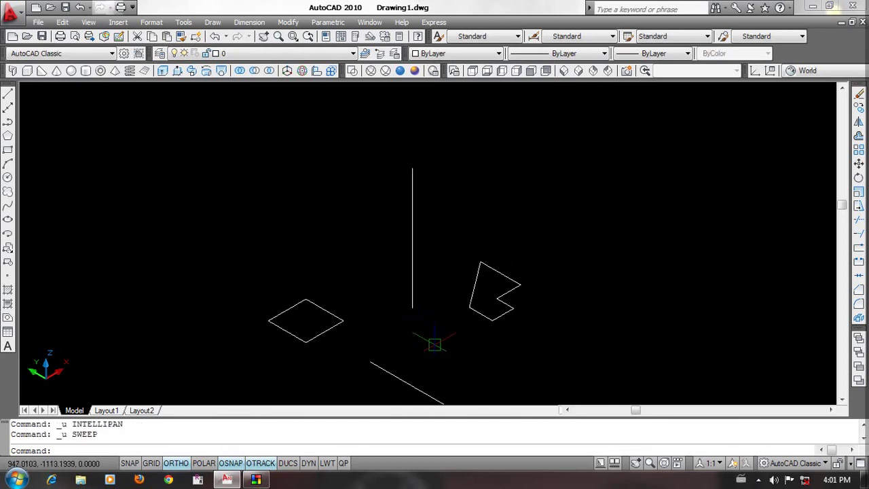
{"action": "type", "text": "swep"}
{"action": "key", "text": "Return"}
{"action": "left_click", "coordinate": [310, 336]}
{"action": "key", "text": "Return"}
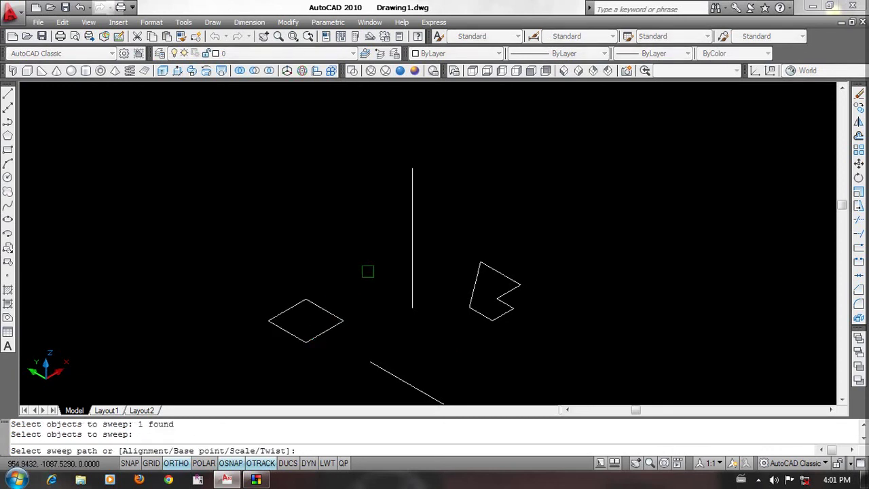
{"action": "type", "text": "s"}
{"action": "key", "text": "Return"}
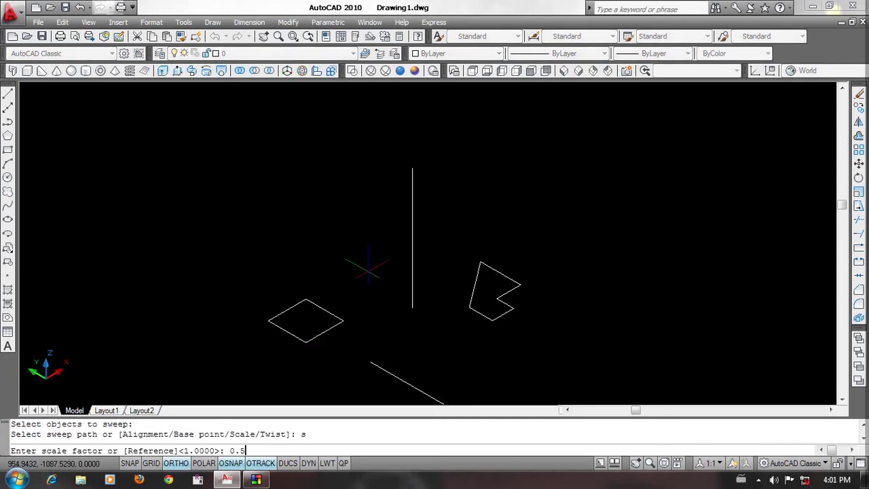
{"action": "key", "text": "Return"}
{"action": "key", "text": "Return"}
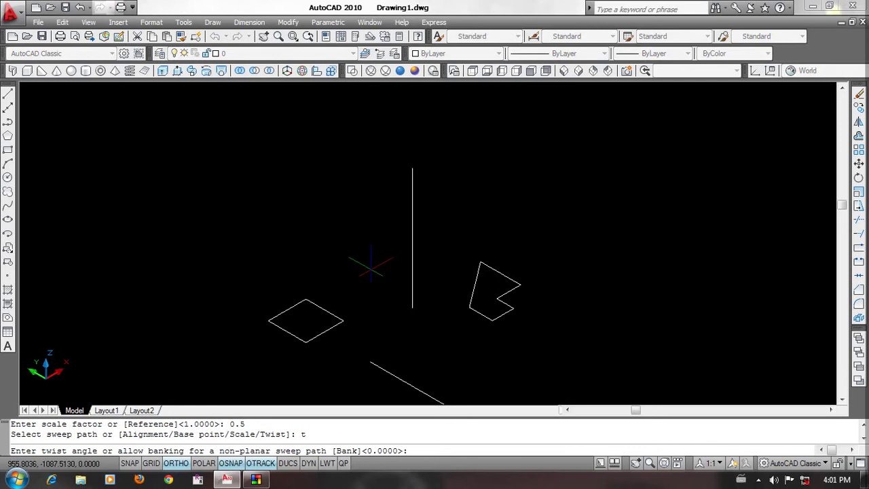
{"action": "type", "text": "360"}
{"action": "key", "text": "Return"}
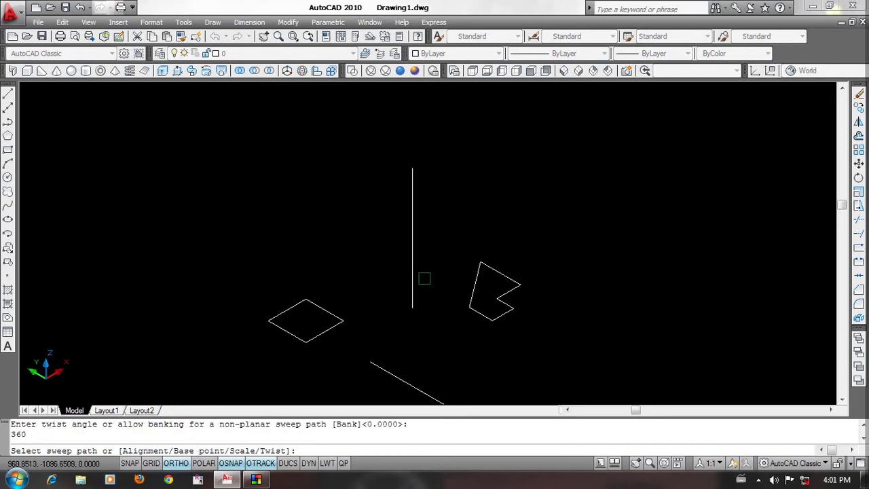
{"action": "left_click", "coordinate": [412, 280]}
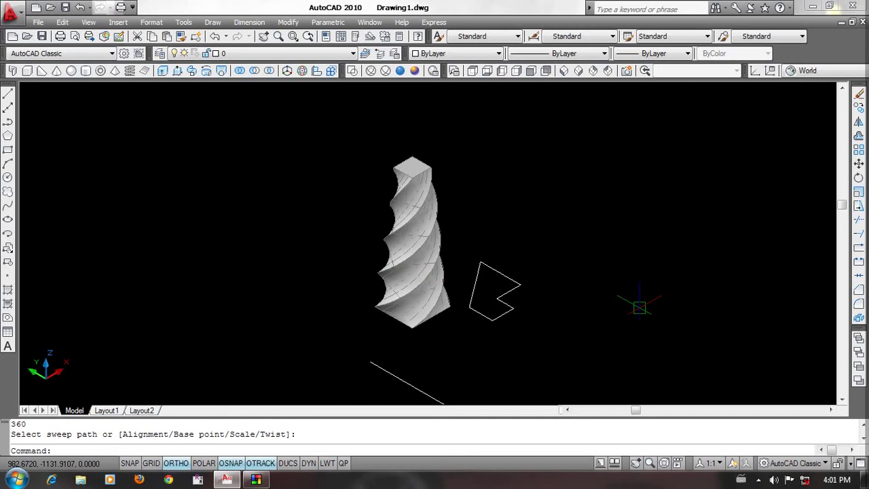
{"action": "type", "text": "u"}
{"action": "key", "text": "Return"}
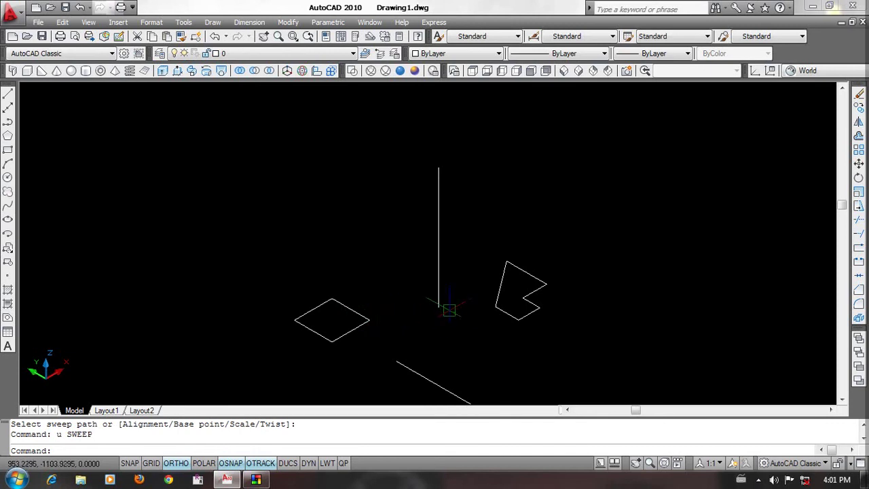
{"action": "middle_click_drag", "start_coordinate": [448, 310], "coordinate": [443, 314]}
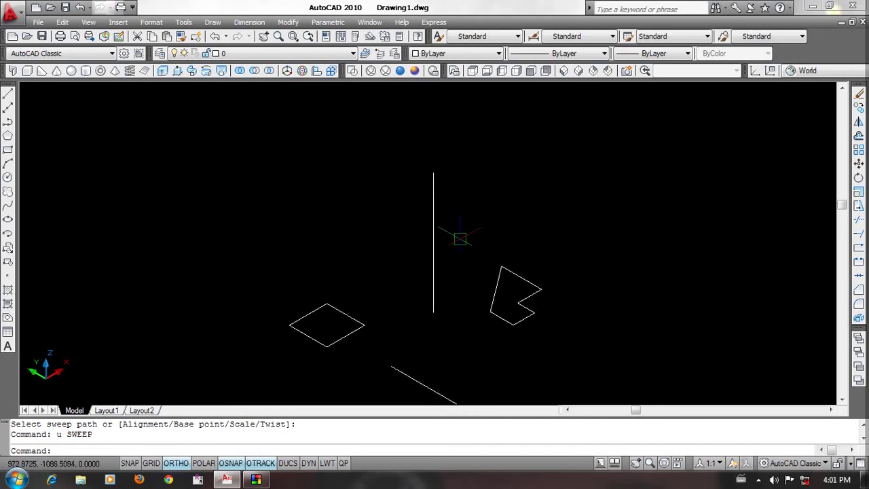
Step: Move the vertical line so its bottom end sits on the square's right corner
{"action": "type", "text": "m"}
{"action": "key", "text": "Return"}
{"action": "left_click", "coordinate": [464, 251]}
{"action": "left_click", "coordinate": [421, 317]}
{"action": "key", "text": "Return"}
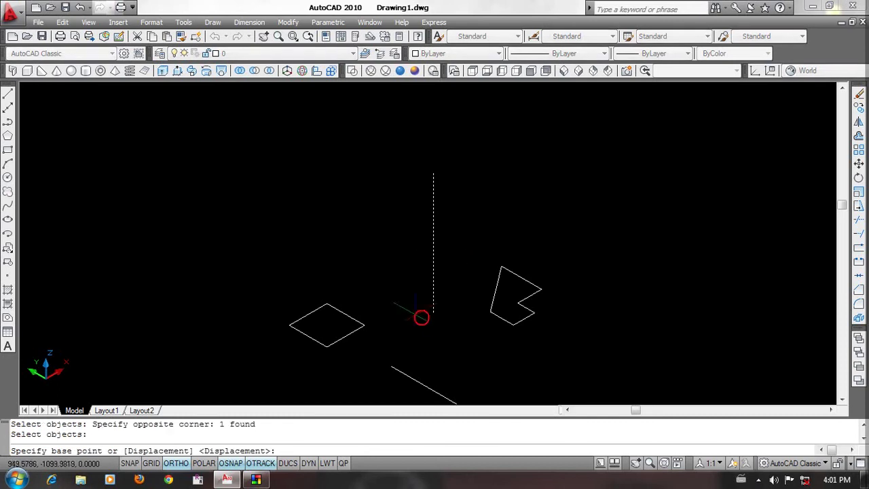
{"action": "left_click", "coordinate": [433, 312]}
{"action": "left_click", "coordinate": [366, 324]}
{"action": "middle_click_drag", "start_coordinate": [434, 317], "coordinate": [436, 319]}
Step: Sweep the square up the vertical line with a 360° twist, then undo it
{"action": "type", "text": "eep"}
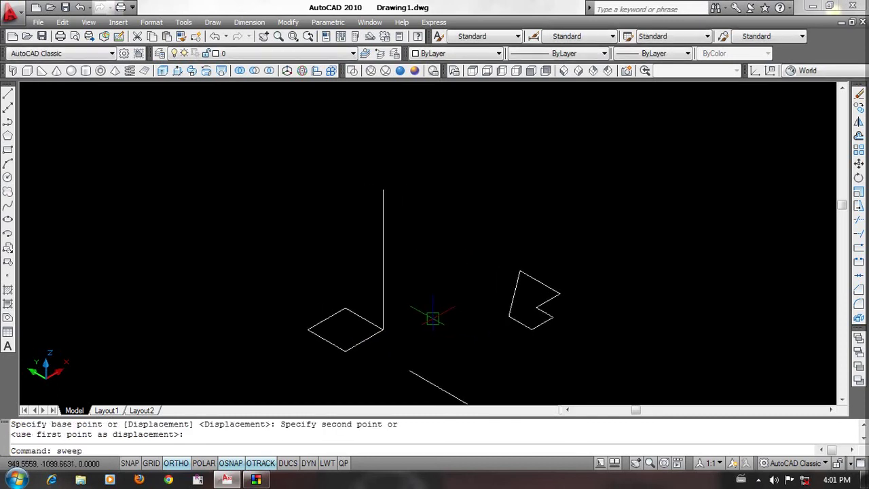
{"action": "key", "text": "Return"}
{"action": "left_click", "coordinate": [356, 309]}
{"action": "key", "text": "Return"}
{"action": "type", "text": "t"}
{"action": "key", "text": "Return"}
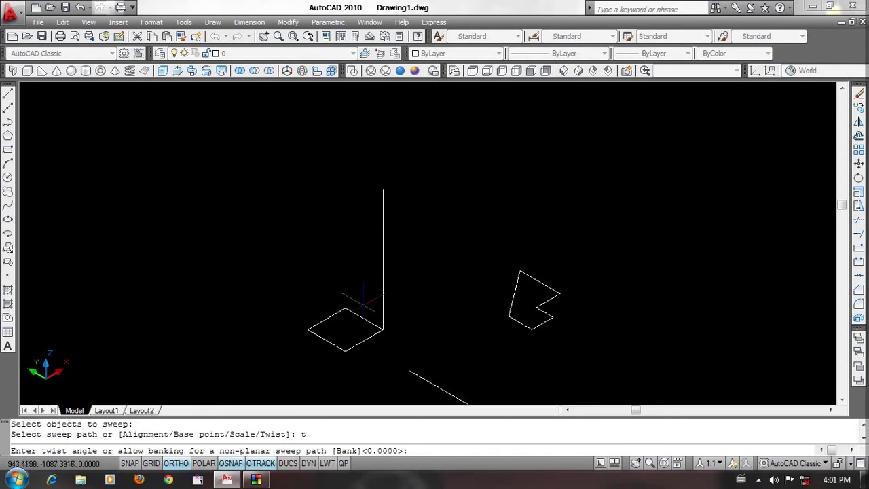
{"action": "type", "text": "360"}
{"action": "key", "text": "Return"}
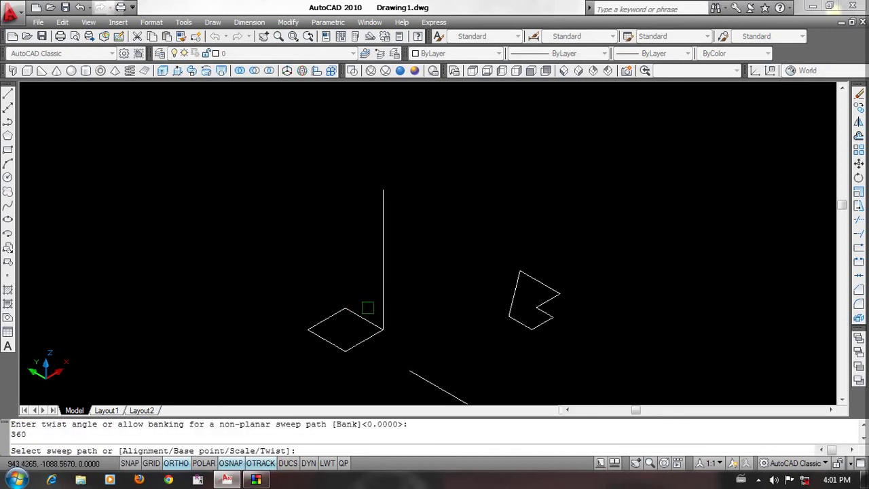
{"action": "left_click", "coordinate": [383, 306]}
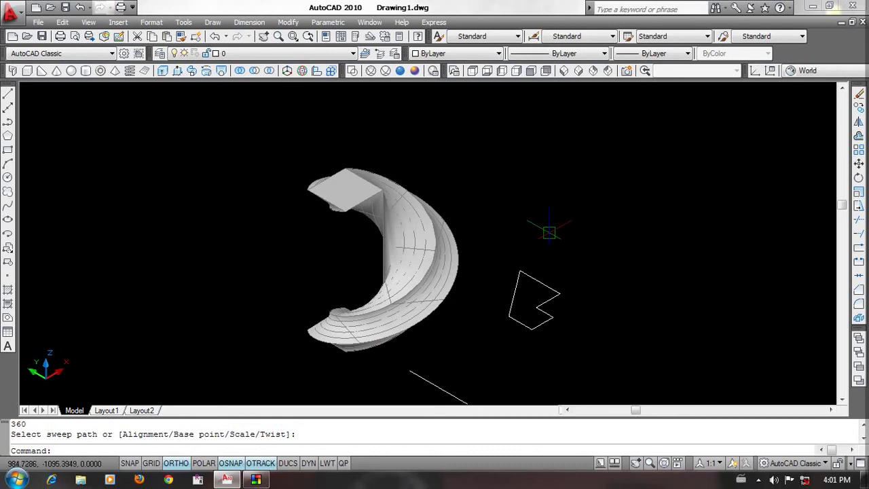
{"action": "key", "text": "ctrl+z"}
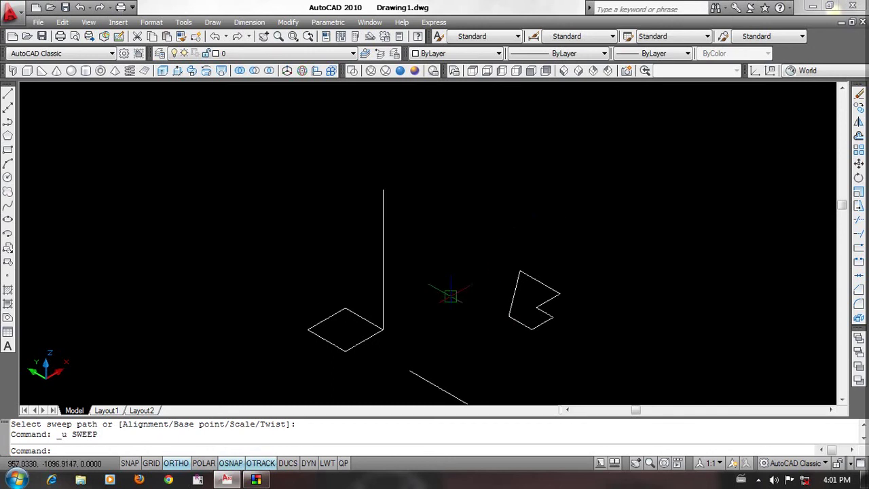
{"action": "middle_click_drag", "start_coordinate": [450, 295], "coordinate": [475, 279]}
Step: Move the line up and to the right, then reorient the view
{"action": "type", "text": "m"}
{"action": "key", "text": "Return"}
{"action": "left_click", "coordinate": [465, 256]}
{"action": "left_click", "coordinate": [452, 332]}
{"action": "key", "text": "Return"}
{"action": "left_click", "coordinate": [471, 315]}
{"action": "left_click", "coordinate": [485, 326]}
{"action": "mouse_move", "coordinate": [485, 326]}
{"action": "middle_mouse_down", "text": "shift"}
{"action": "mouse_move", "coordinate": [514, 341]}
{"action": "mouse_move", "coordinate": [367, 292]}
{"action": "middle_mouse_up", "text": "shift"}
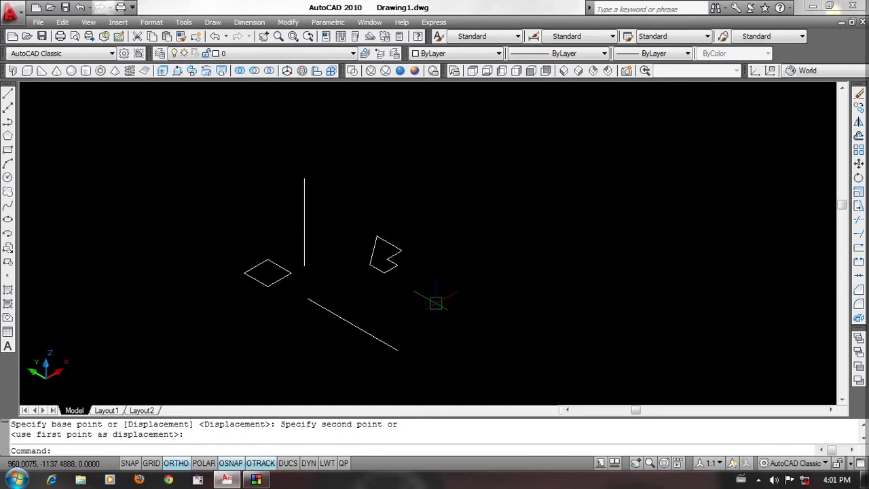
{"action": "middle_click_drag", "start_coordinate": [461, 306], "coordinate": [462, 285]}
{"action": "left_click_drag", "start_coordinate": [462, 285], "coordinate": [390, 320]}
{"action": "mouse_move", "coordinate": [389, 320]}
{"action": "middle_mouse_down"}
{"action": "mouse_move", "coordinate": [423, 317]}
{"action": "mouse_move", "coordinate": [454, 346]}
{"action": "middle_mouse_up"}
Step: Draw a wavy six-point spline with default end tangents
{"action": "type", "text": "spl"}
{"action": "key", "text": "Return"}
{"action": "scroll", "coordinate": [400, 305], "scroll_direction": "up", "scroll_amount": 2}
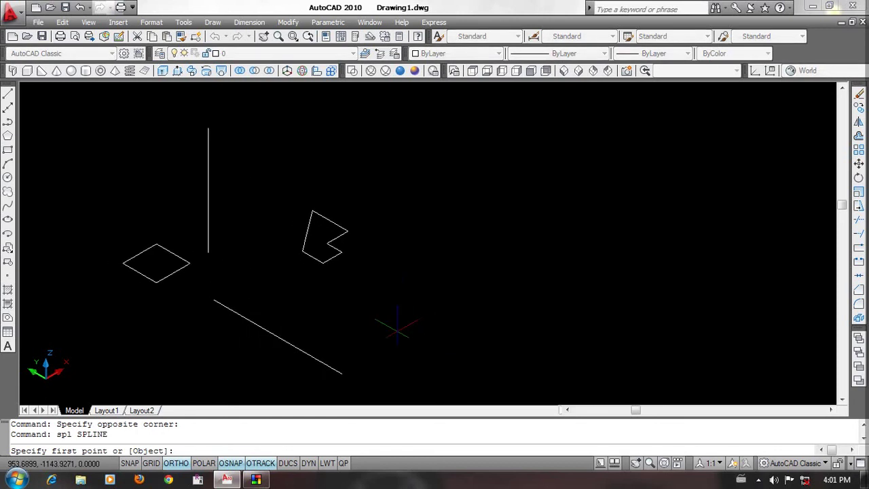
{"action": "left_click", "coordinate": [398, 331]}
{"action": "left_click", "coordinate": [432, 309]}
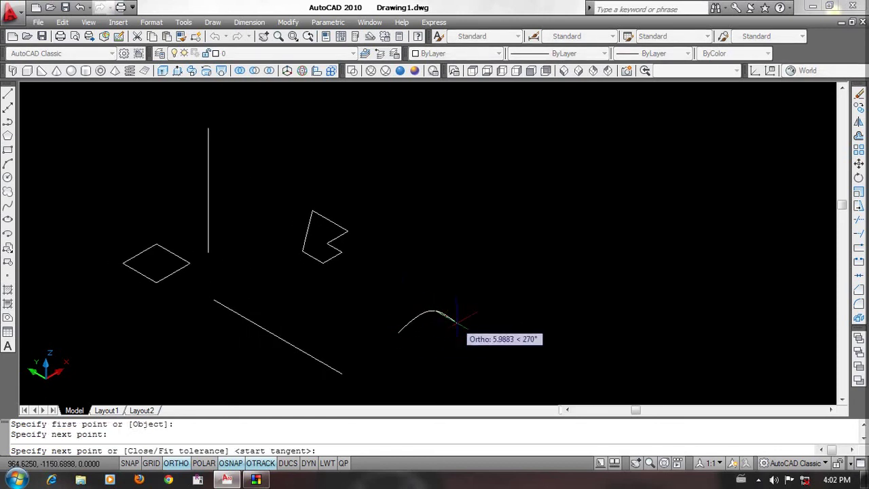
{"action": "left_click", "coordinate": [456, 321]}
{"action": "left_click", "coordinate": [476, 287]}
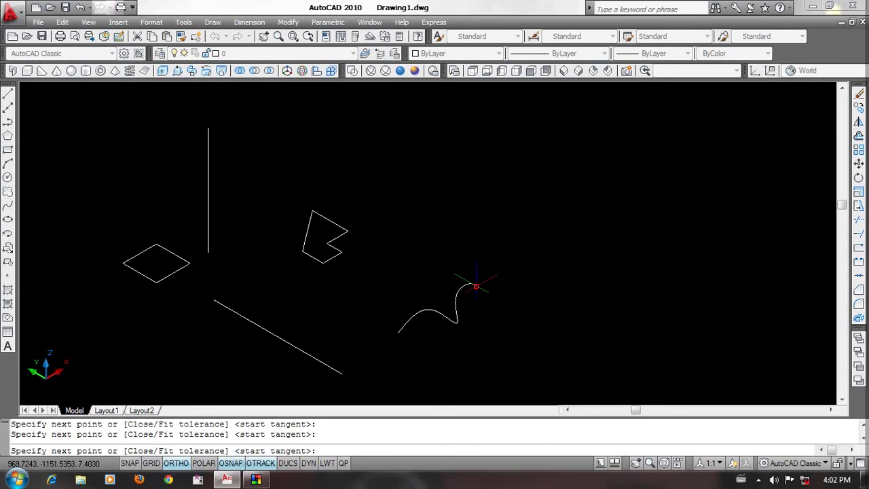
{"action": "left_click", "coordinate": [452, 250]}
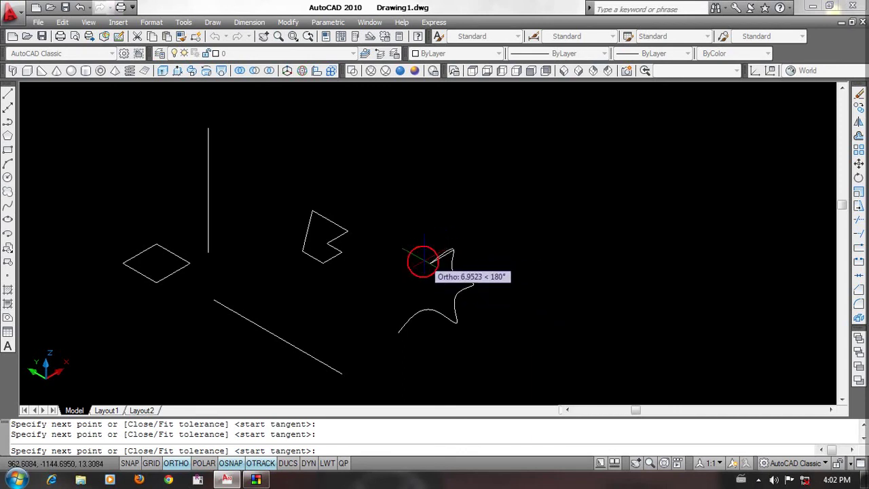
{"action": "left_click", "coordinate": [401, 242]}
{"action": "key", "text": "Return"}
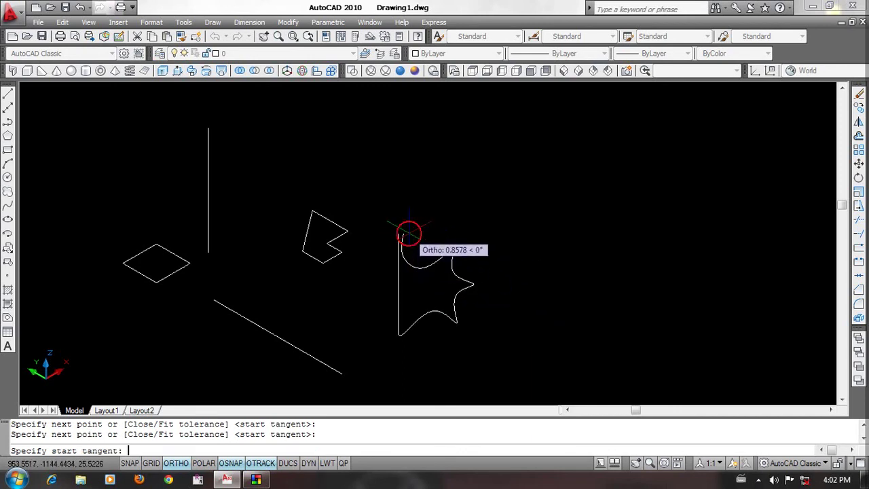
{"action": "key", "text": "Return"}
{"action": "key", "text": "Return"}
Step: Draw a tiny circle near the spline's start
{"action": "scroll", "coordinate": [523, 406], "scroll_direction": "up", "scroll_amount": 2}
{"action": "type", "text": "c"}
{"action": "key", "text": "Return"}
{"action": "left_click", "coordinate": [432, 339]}
{"action": "left_click", "coordinate": [430, 341]}
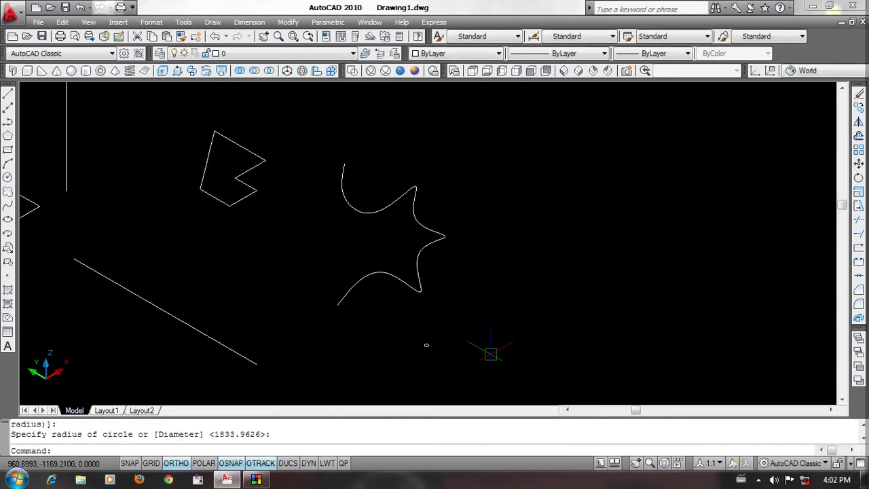
Step: Sweep the small circle along the spline into a tube and view it from SW Isometric
{"action": "type", "text": "eep"}
{"action": "key", "text": "Return"}
{"action": "left_click", "coordinate": [426, 344]}
{"action": "right_click", "coordinate": [368, 320]}
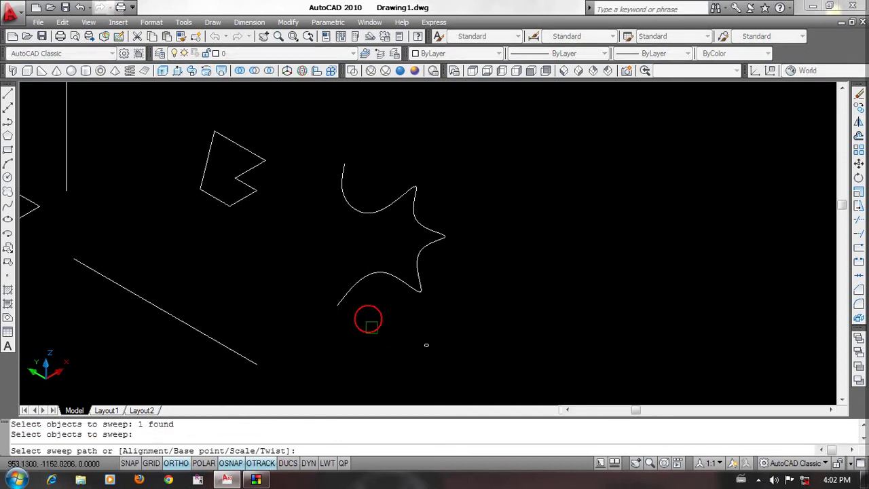
{"action": "left_click", "coordinate": [350, 293]}
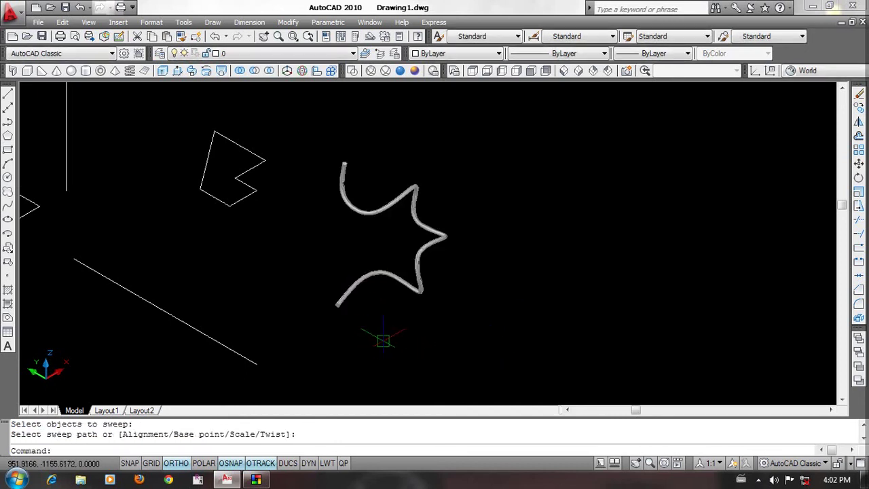
{"action": "left_click", "coordinate": [438, 304]}
{"action": "left_click", "coordinate": [385, 277]}
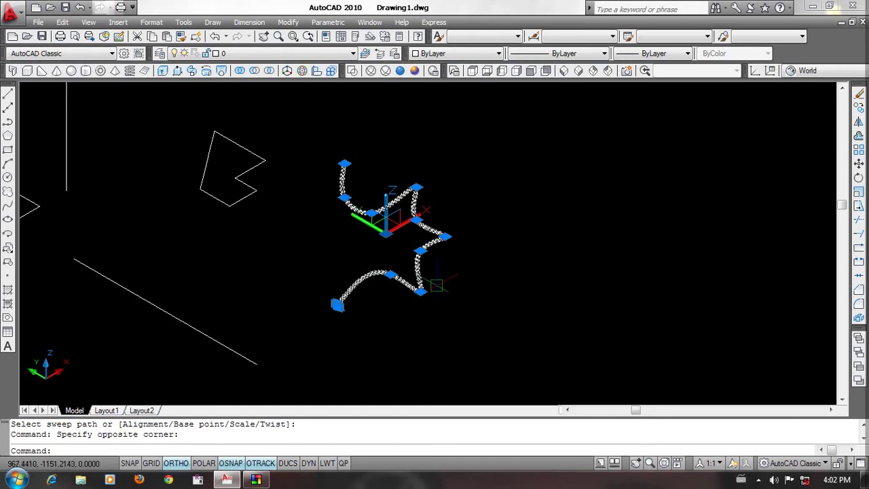
{"action": "mouse_move", "coordinate": [436, 285]}
{"action": "middle_mouse_down", "text": "shift"}
{"action": "mouse_move", "coordinate": [296, 224]}
{"action": "mouse_move", "coordinate": [221, 228]}
{"action": "mouse_move", "coordinate": [205, 275]}
{"action": "mouse_move", "coordinate": [346, 295]}
{"action": "mouse_move", "coordinate": [432, 227]}
{"action": "mouse_move", "coordinate": [500, 223]}
{"action": "mouse_move", "coordinate": [545, 279]}
{"action": "mouse_move", "coordinate": [496, 298]}
{"action": "mouse_move", "coordinate": [349, 258]}
{"action": "middle_mouse_up", "text": "shift"}
{"action": "left_click", "coordinate": [563, 71]}
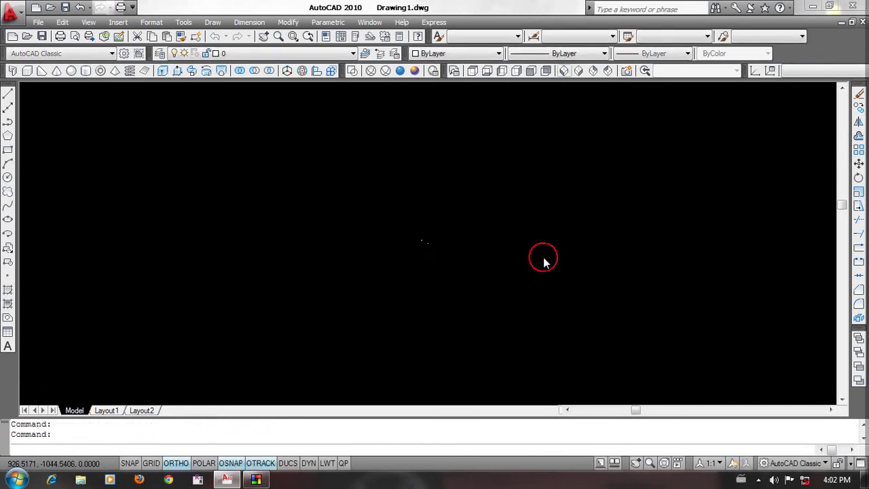
Step: Erase the swept tube and the small leftover block
{"action": "scroll", "coordinate": [387, 194], "scroll_direction": "up", "scroll_amount": 5}
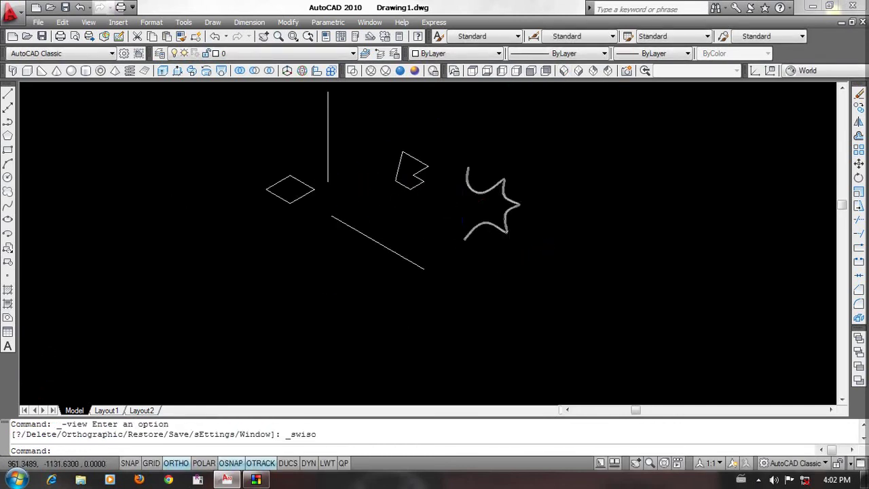
{"action": "left_click_drag", "start_coordinate": [563, 304], "coordinate": [435, 159]}
{"action": "type", "text": "e"}
{"action": "key", "text": "Return"}
{"action": "scroll", "coordinate": [444, 291], "scroll_direction": "down", "scroll_amount": 6}
{"action": "scroll", "coordinate": [564, 303], "scroll_direction": "down", "scroll_amount": 2}
{"action": "scroll", "coordinate": [564, 301], "scroll_direction": "up", "scroll_amount": 5}
{"action": "left_click", "coordinate": [523, 229]}
{"action": "type", "text": "e"}
{"action": "key", "text": "Return"}
Step: Select the diagonal line and pan the view to frame the square
{"action": "left_click_drag", "start_coordinate": [576, 286], "coordinate": [491, 361]}
{"action": "middle_click_drag", "start_coordinate": [486, 250], "coordinate": [494, 287]}
{"action": "left_click", "coordinate": [576, 271]}
{"action": "left_click", "coordinate": [520, 321]}
{"action": "middle_click_drag", "start_coordinate": [520, 322], "coordinate": [549, 266]}
{"action": "middle_click_drag", "start_coordinate": [488, 308], "coordinate": [491, 322]}
Step: Sweep the square up the vertical line with a 360° twist and 0.1 end scale
{"action": "type", "text": "sweep"}
{"action": "key", "text": "Return"}
{"action": "left_click", "coordinate": [397, 317]}
{"action": "right_click", "coordinate": [352, 268]}
{"action": "type", "text": "t"}
{"action": "key", "text": "Return"}
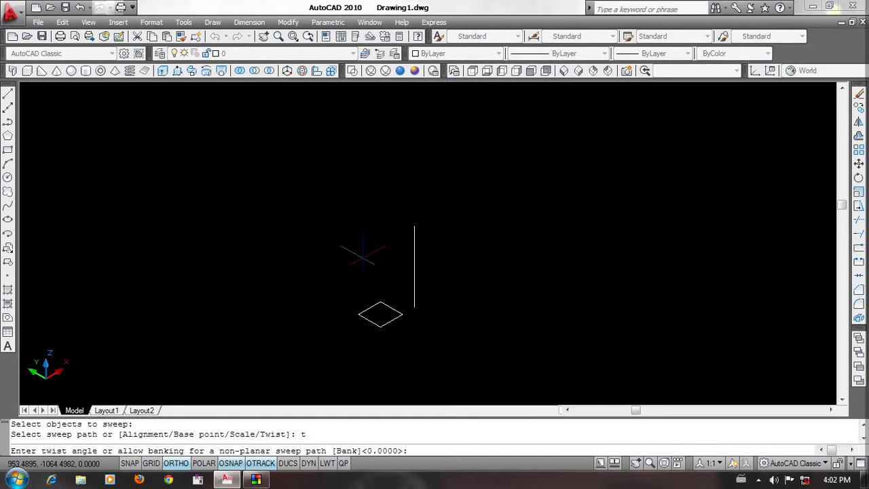
{"action": "key", "text": "Return"}
{"action": "type", "text": "s"}
{"action": "key", "text": "Return"}
{"action": "type", "text": "0.1"}
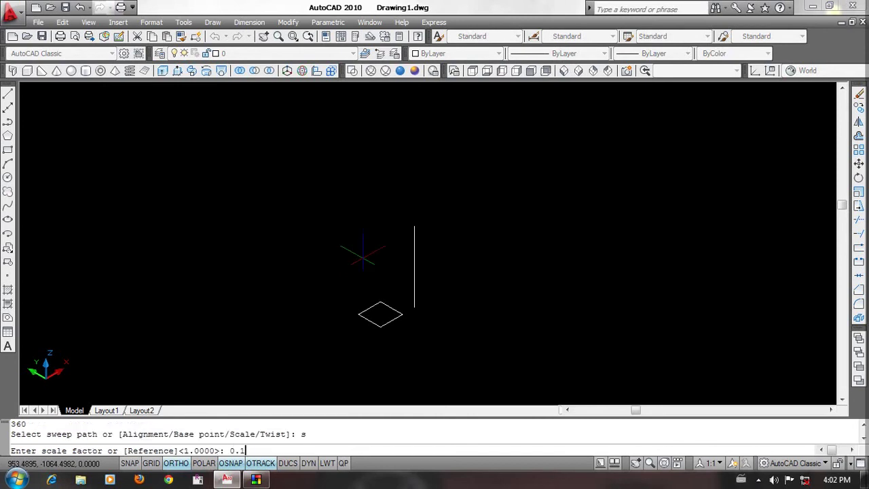
{"action": "key", "text": "Return"}
{"action": "left_click", "coordinate": [413, 281]}
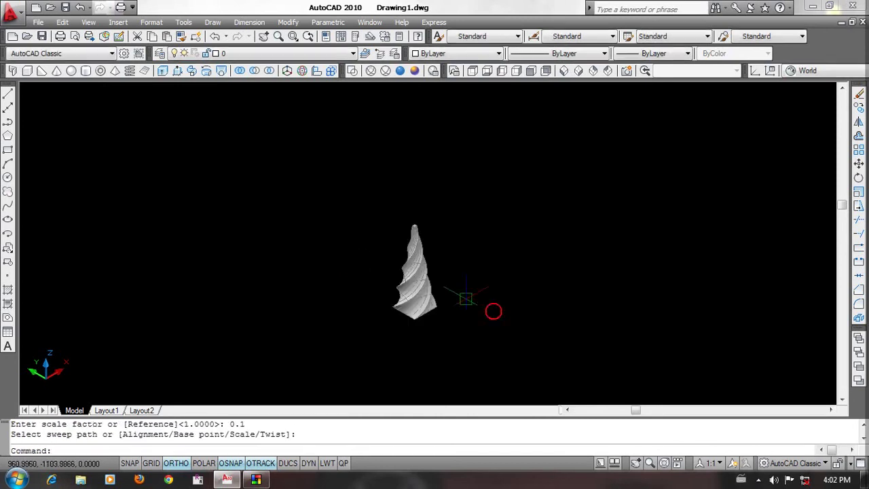
{"action": "type", "text": "m"}
{"action": "key", "text": "Return"}
Step: Move the spire up and to the right and erase the leftover path line
{"action": "left_click", "coordinate": [389, 278]}
{"action": "left_click", "coordinate": [483, 311]}
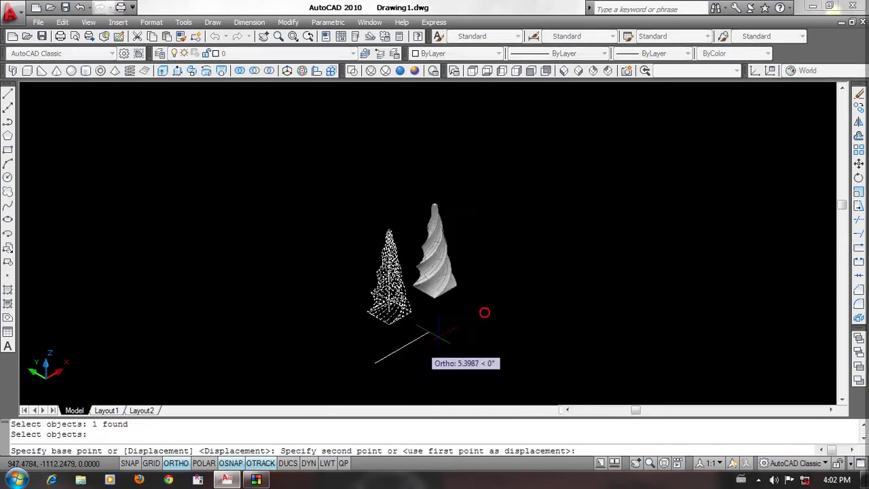
{"action": "left_click", "coordinate": [516, 271]}
{"action": "left_click_drag", "start_coordinate": [422, 261], "coordinate": [332, 336]}
{"action": "key", "text": "e"}
{"action": "key", "text": "Return"}
Step: Copy the twisted spire to the right of the original
{"action": "middle_click_drag", "start_coordinate": [492, 298], "coordinate": [434, 287]}
{"action": "scroll", "coordinate": [435, 287], "scroll_direction": "up", "scroll_amount": 3}
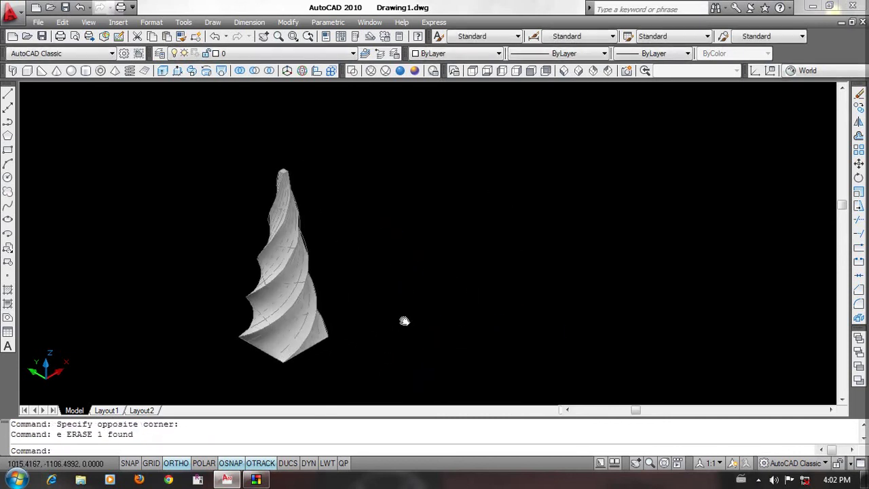
{"action": "type", "text": "o"}
{"action": "key", "text": "Return"}
{"action": "left_click", "coordinate": [268, 285]}
{"action": "key", "text": "Return"}
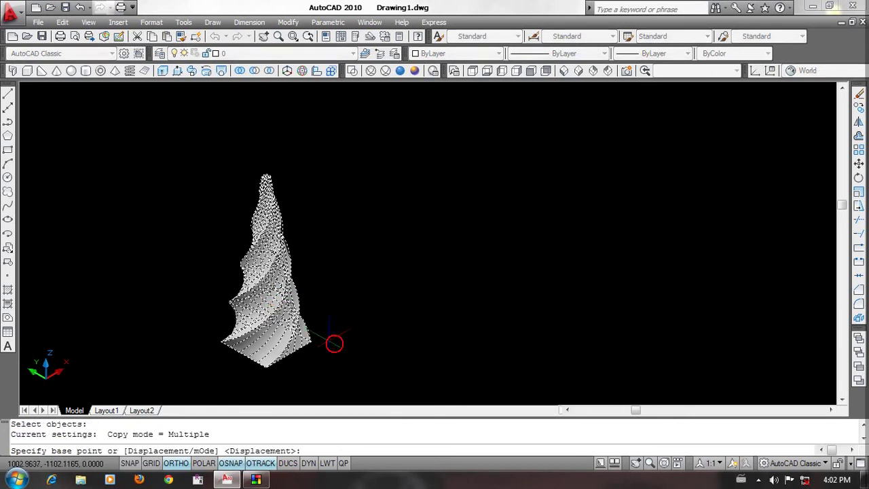
{"action": "left_click", "coordinate": [348, 349]}
{"action": "left_click", "coordinate": [470, 289]}
{"action": "key", "text": "Return"}
Step: Switch to the Front view and zoom to fit both spires
{"action": "middle_click_drag", "start_coordinate": [469, 266], "coordinate": [487, 274]}
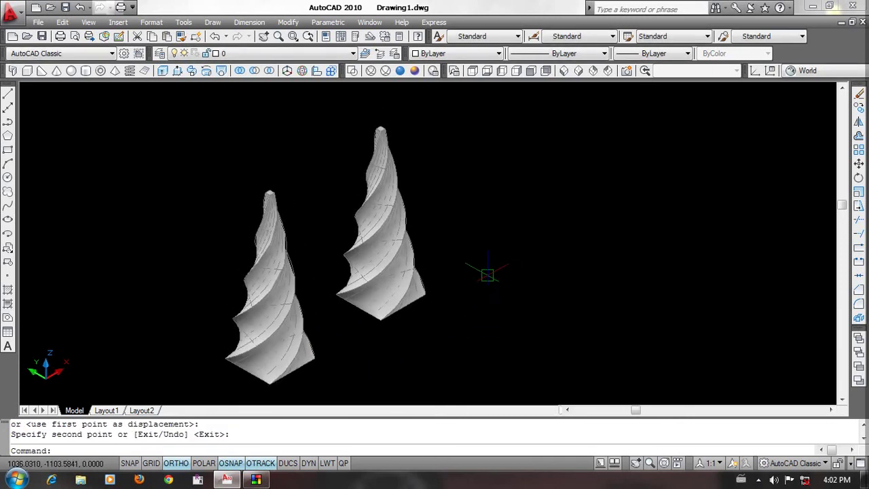
{"action": "key", "text": "alt+v"}
{"action": "key", "text": "3"}
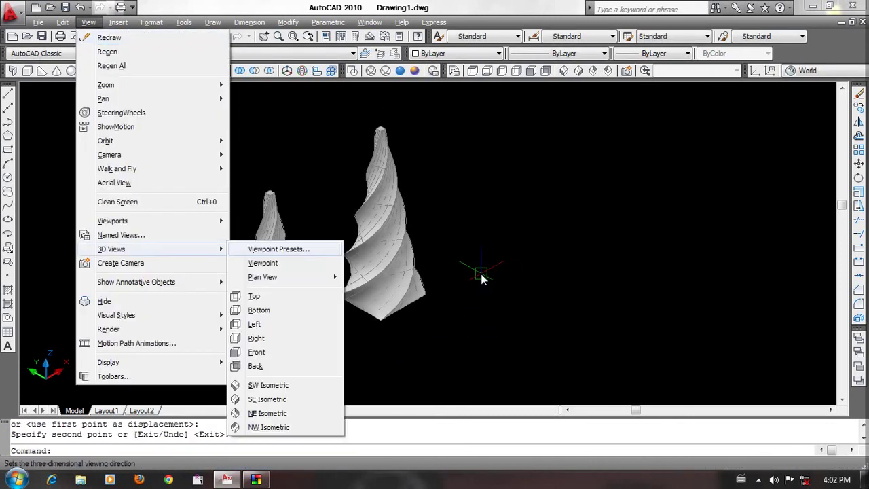
{"action": "type", "text": "front"}
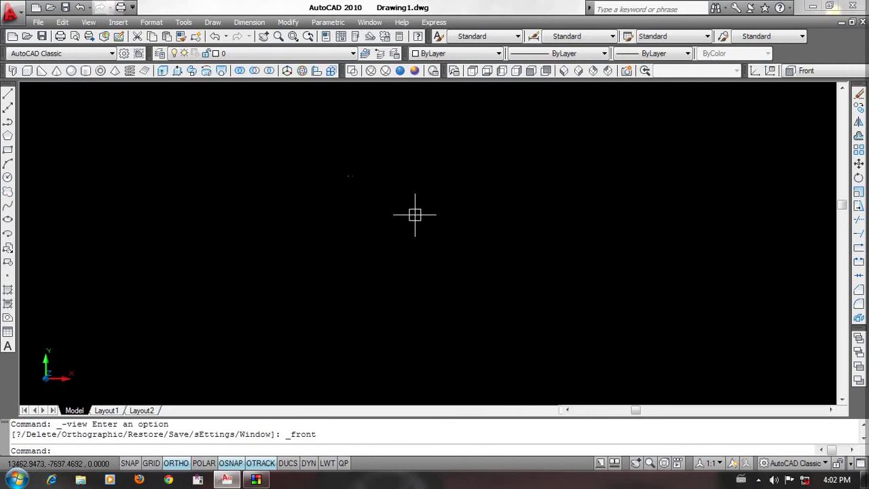
{"action": "type", "text": "z"}
{"action": "key", "text": "Return"}
{"action": "type", "text": "o"}
{"action": "key", "text": "Return"}
{"action": "left_click", "coordinate": [421, 138]}
{"action": "left_click", "coordinate": [264, 235]}
{"action": "key", "text": "Return"}
Step: Regenerate the display and recentre the two spires
{"action": "middle_click_drag", "start_coordinate": [500, 190], "coordinate": [294, 259]}
{"action": "scroll", "coordinate": [488, 278], "scroll_direction": "up", "scroll_amount": 8}
{"action": "left_click_drag", "start_coordinate": [671, 210], "coordinate": [594, 276]}
{"action": "type", "text": "re"}
{"action": "key", "text": "Return"}
{"action": "key", "text": "Return"}
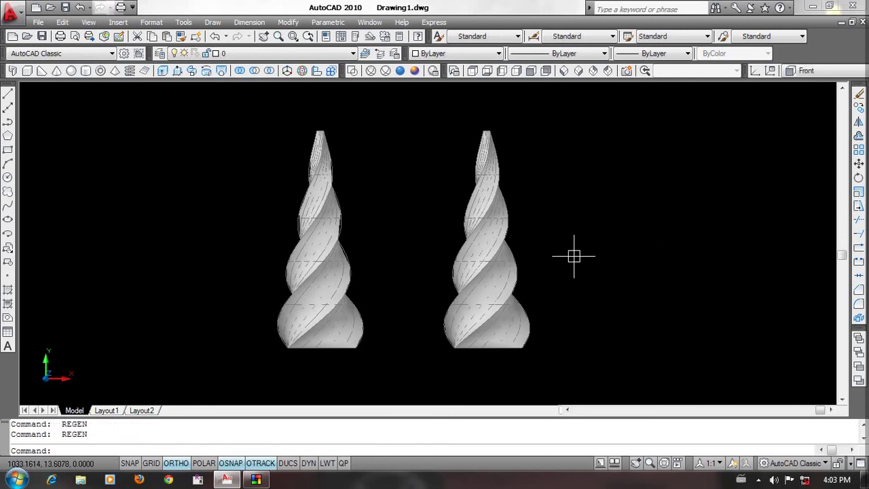
{"action": "middle_click_drag", "start_coordinate": [573, 261], "coordinate": [565, 264]}
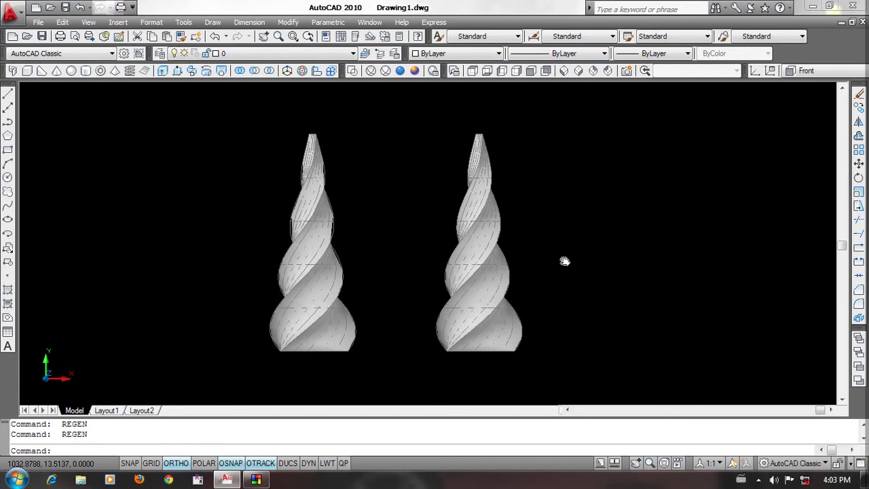
{"action": "middle_click_drag", "start_coordinate": [595, 229], "coordinate": [585, 236]}
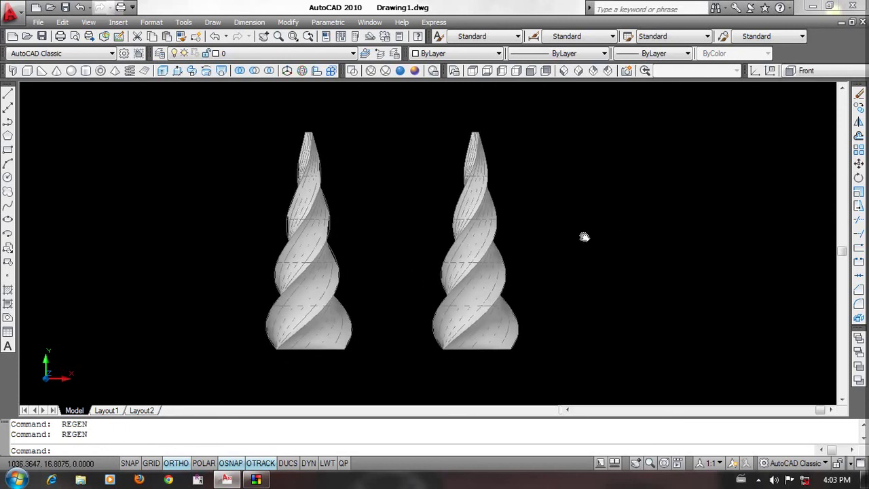
Step: In 2D Wireframe, flatten the right spire with hidden lines removed, then apply Realistic style
{"action": "left_click", "coordinate": [352, 71]}
{"action": "left_click", "coordinate": [663, 278]}
{"action": "type", "text": "flatten"}
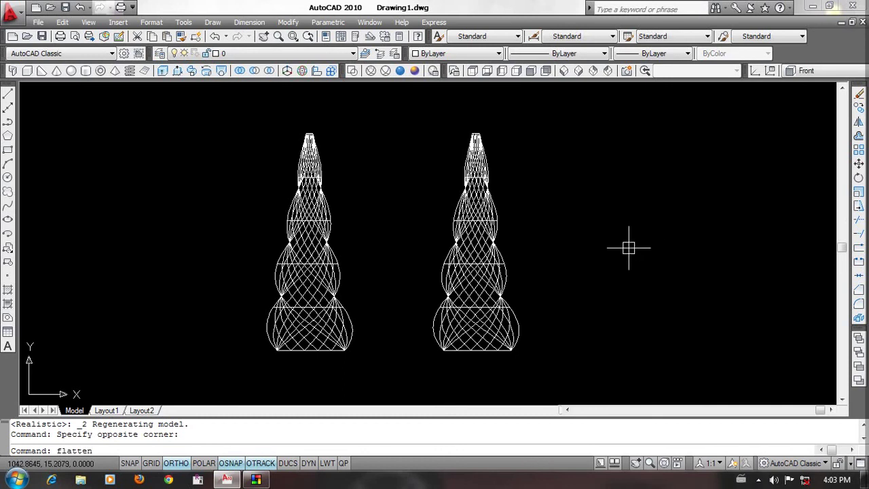
{"action": "key", "text": "Return"}
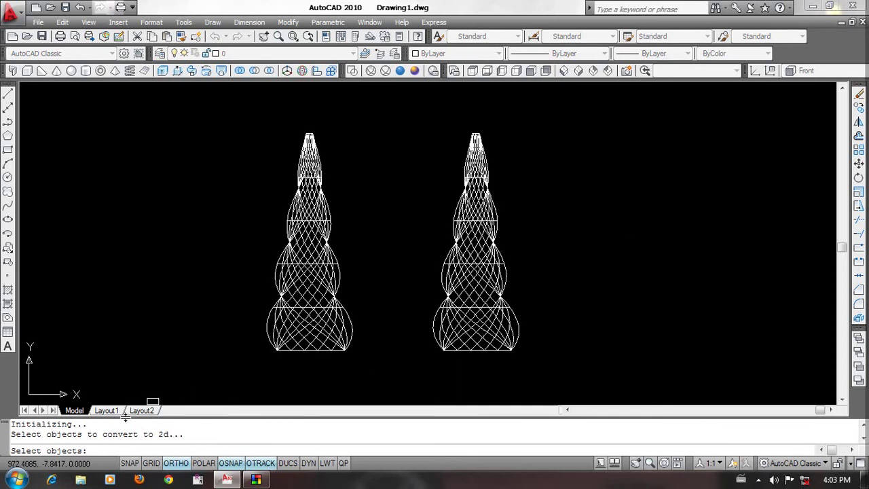
{"action": "left_click", "coordinate": [581, 117]}
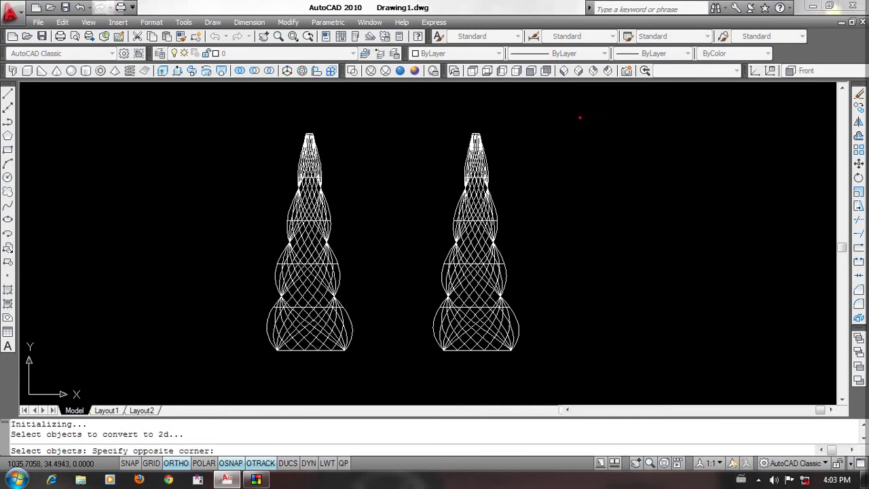
{"action": "left_click", "coordinate": [401, 388]}
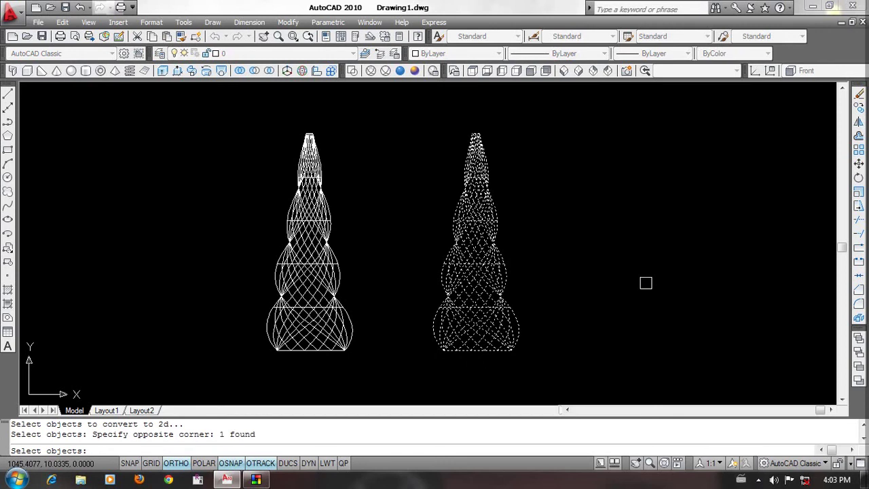
{"action": "key", "text": "Return"}
{"action": "type", "text": "y"}
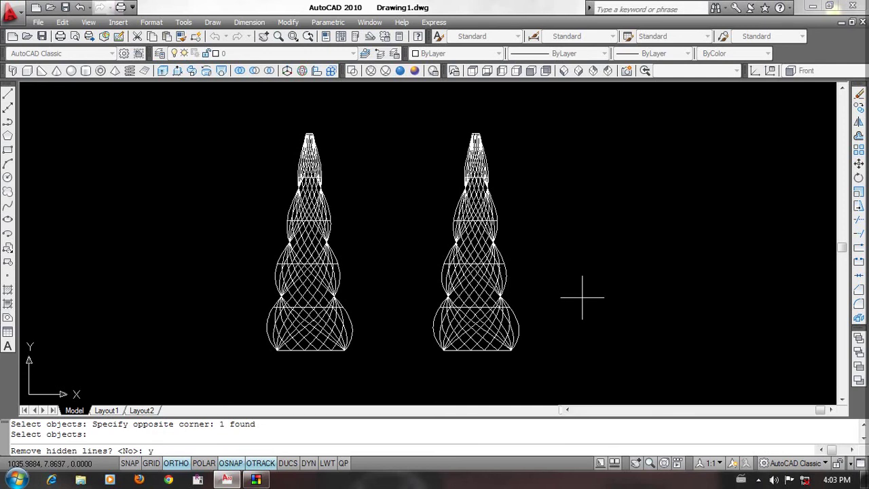
{"action": "key", "text": "Return"}
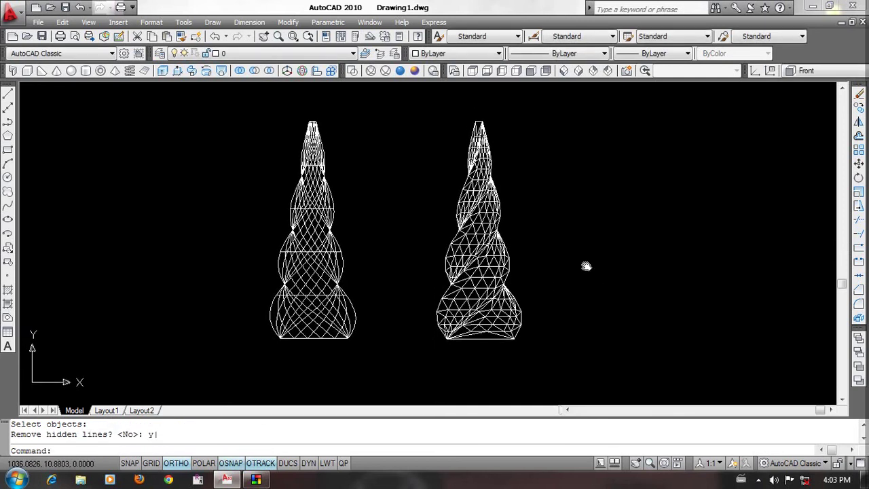
{"action": "left_click", "coordinate": [400, 72]}
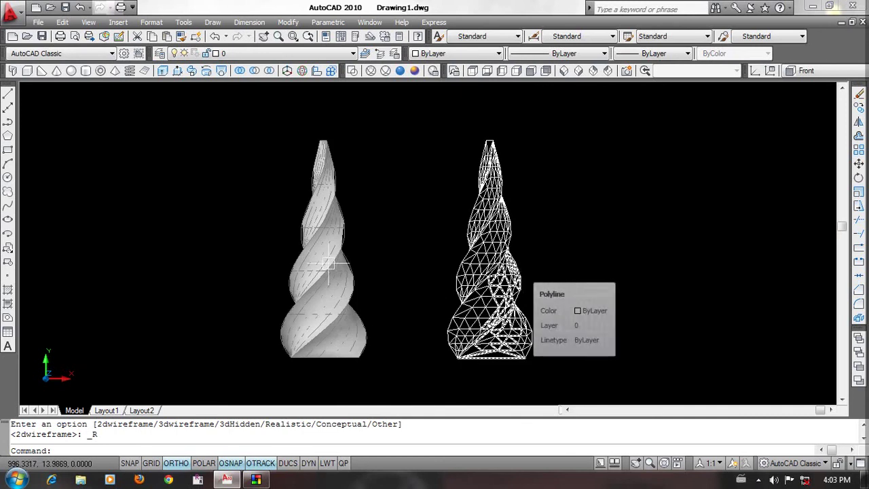
Step: Orbit around the spires in 3D, then return to the Front view
{"action": "left_click", "coordinate": [563, 76]}
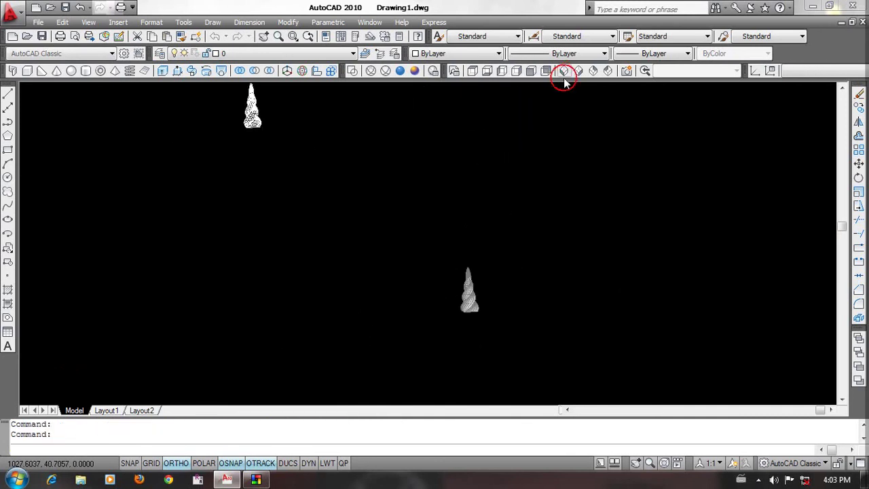
{"action": "left_click", "coordinate": [563, 80]}
{"action": "middle_click_drag", "start_coordinate": [617, 190], "coordinate": [716, 350], "text": "shift"}
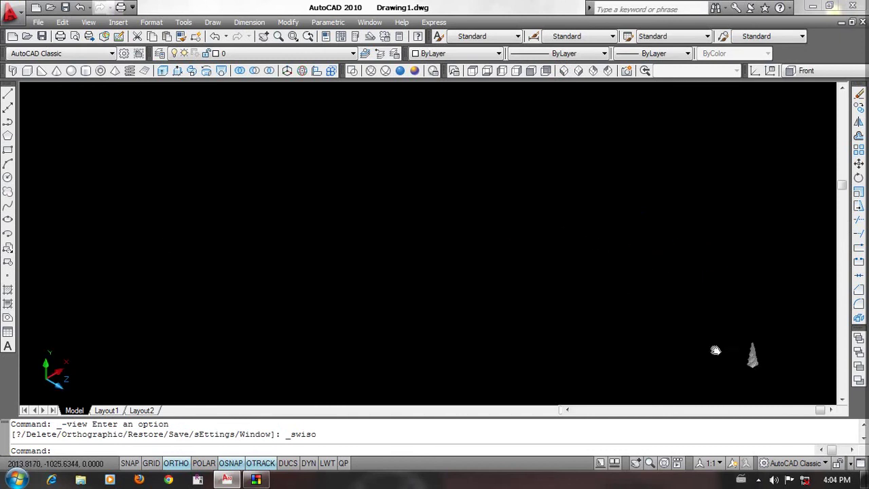
{"action": "middle_click_drag", "start_coordinate": [716, 351], "coordinate": [387, 171], "text": "shift"}
{"action": "scroll", "coordinate": [388, 172], "scroll_direction": "up", "scroll_amount": 3}
{"action": "scroll", "coordinate": [452, 237], "scroll_direction": "up", "scroll_amount": 2}
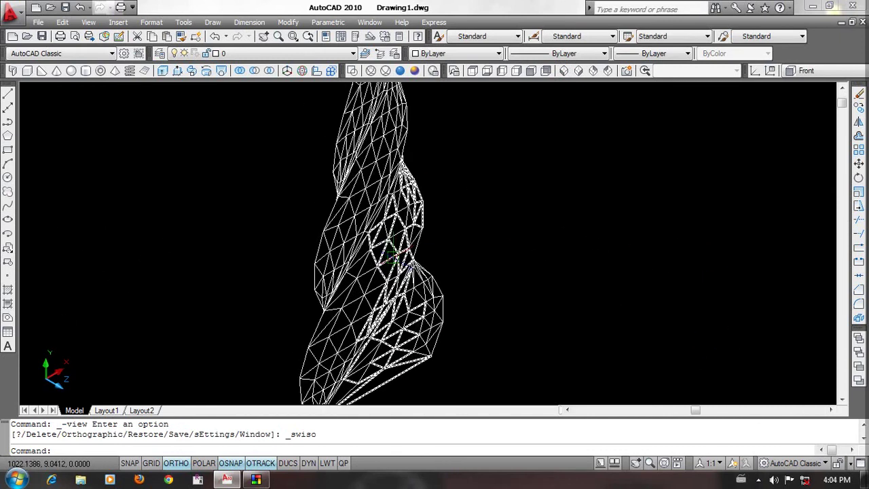
{"action": "left_click", "coordinate": [530, 72]}
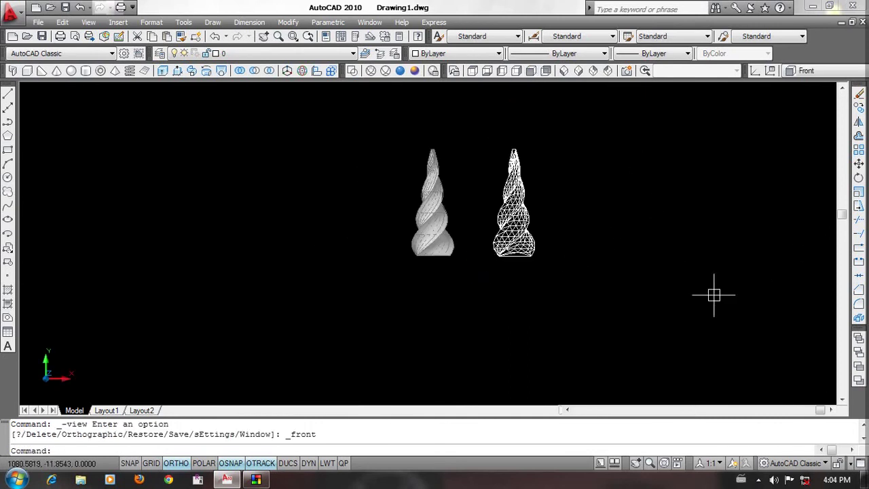
{"action": "middle_click_drag", "start_coordinate": [548, 198], "coordinate": [620, 249]}
{"action": "scroll", "coordinate": [568, 246], "scroll_direction": "up", "scroll_amount": 2}
{"action": "middle_click_drag", "start_coordinate": [568, 246], "coordinate": [562, 208]}
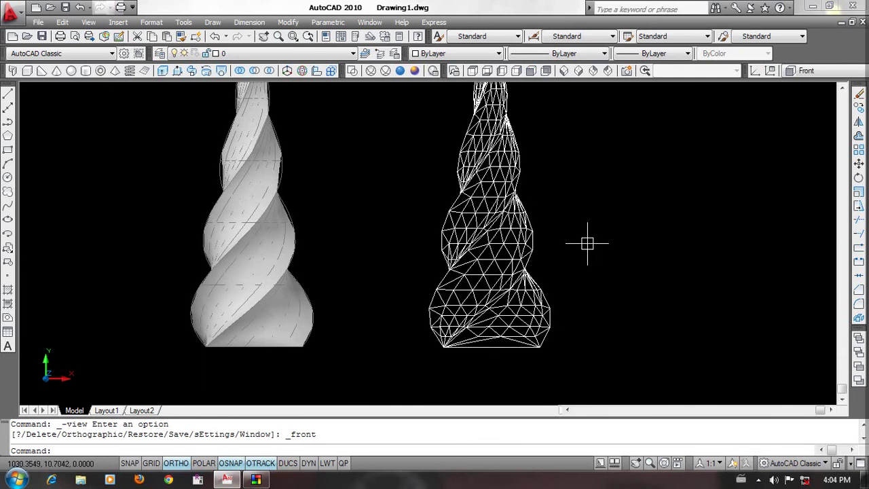
{"action": "scroll", "coordinate": [587, 243], "scroll_direction": "down", "scroll_amount": 2}
Step: Erase the flattened linework spire
{"action": "left_click", "coordinate": [602, 354]}
{"action": "left_click", "coordinate": [444, 83]}
{"action": "type", "text": "e"}
{"action": "key", "text": "Return"}
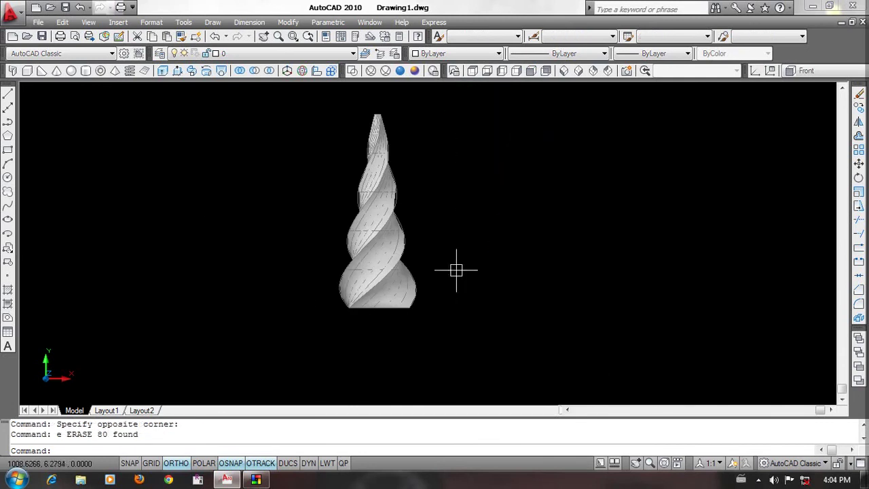
{"action": "middle_click_drag", "start_coordinate": [456, 270], "coordinate": [496, 302]}
Step: Copy the spire solid to the right and regenerate the display
{"action": "type", "text": "co"}
{"action": "key", "text": "Return"}
{"action": "left_click", "coordinate": [448, 343]}
{"action": "key", "text": "Return"}
{"action": "left_click", "coordinate": [483, 370]}
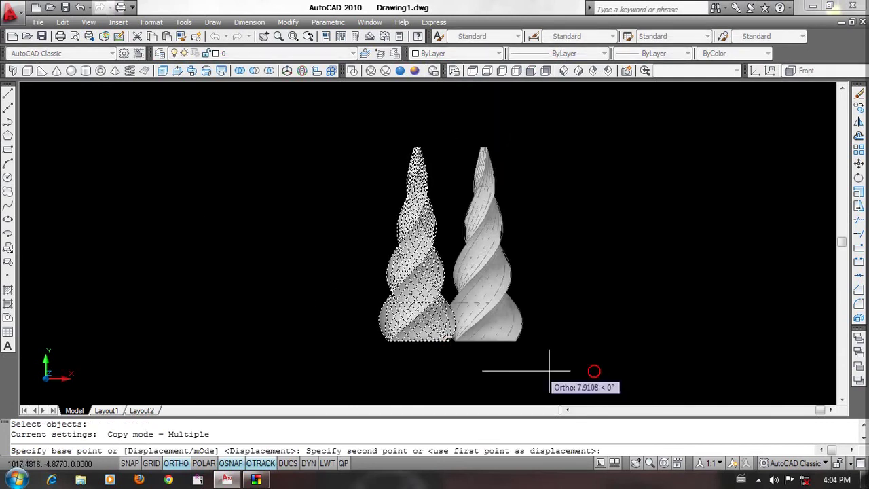
{"action": "left_click", "coordinate": [578, 360]}
{"action": "key", "text": "Return"}
{"action": "left_click_drag", "start_coordinate": [577, 290], "coordinate": [611, 277]}
{"action": "type", "text": "re"}
{"action": "key", "text": "Return"}
{"action": "scroll", "coordinate": [585, 299], "scroll_direction": "up", "scroll_amount": 2}
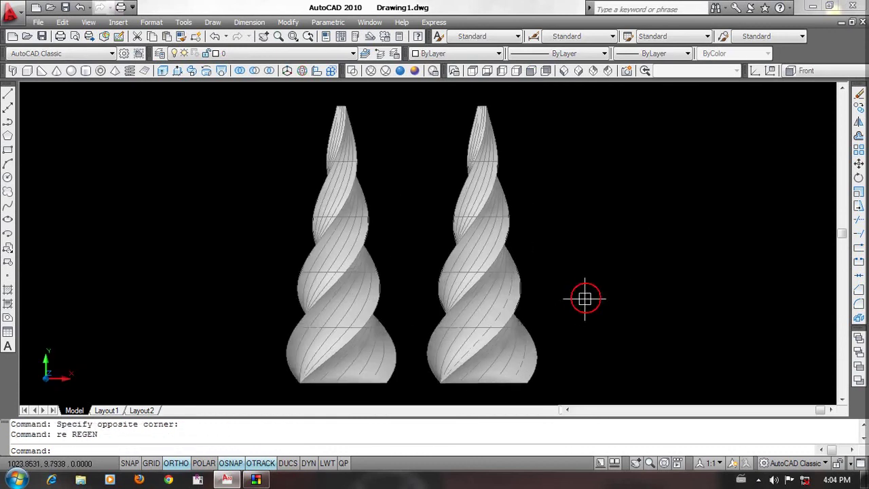
Step: Switch to 2D Wireframe, regenerate the drawing, and set DISPSILH to 1
{"action": "left_click", "coordinate": [352, 71]}
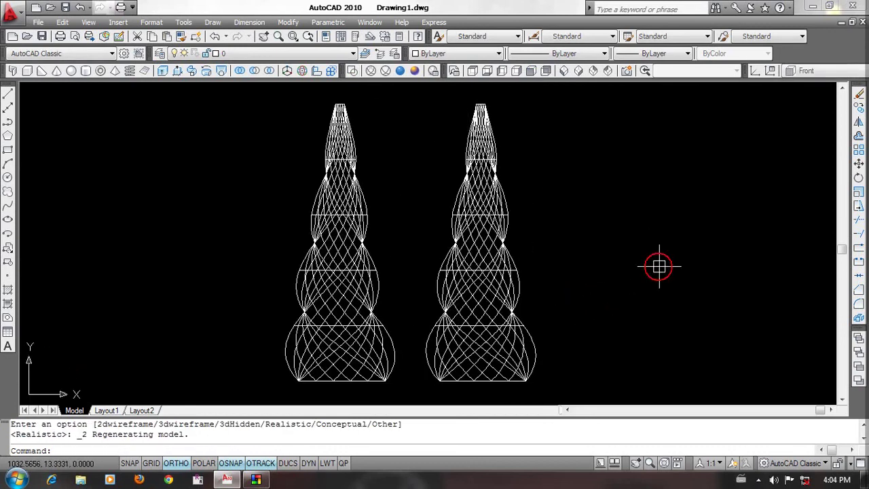
{"action": "middle_click_drag", "start_coordinate": [659, 266], "coordinate": [632, 257]}
{"action": "left_click_drag", "start_coordinate": [693, 235], "coordinate": [609, 274]}
{"action": "type", "text": "re"}
{"action": "key", "text": "Return"}
{"action": "key", "text": "Return"}
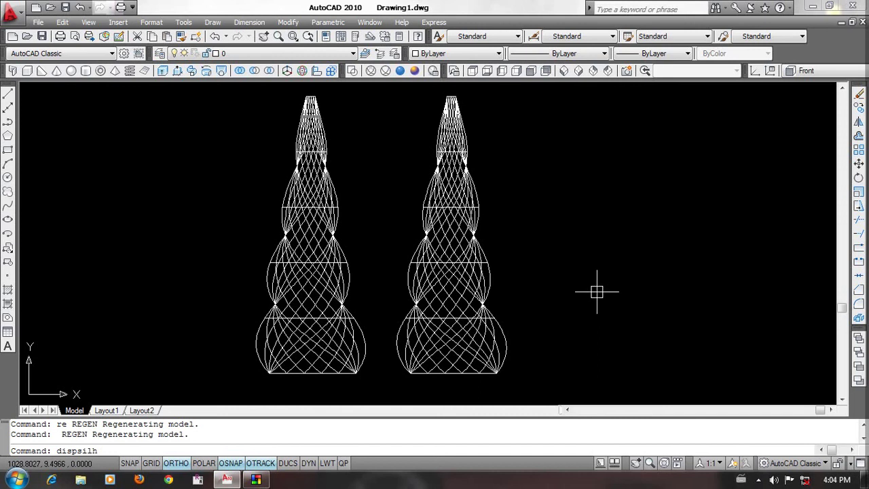
{"action": "key", "text": "Return"}
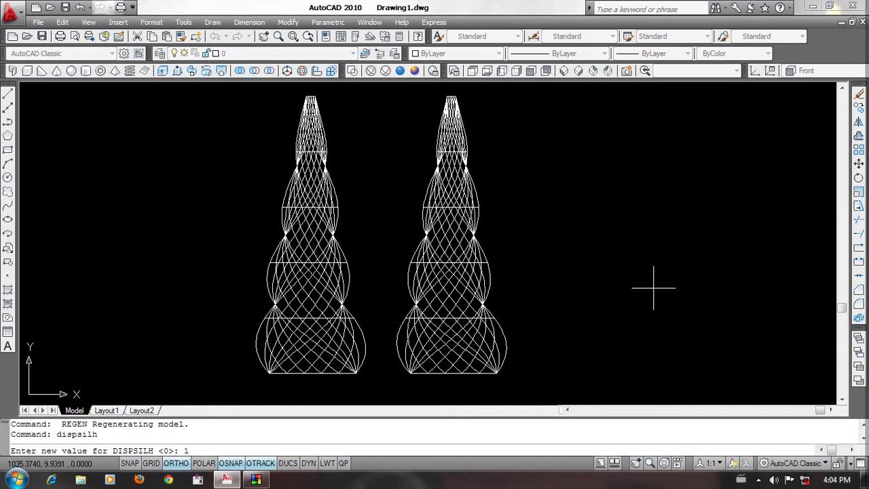
{"action": "key", "text": "Return"}
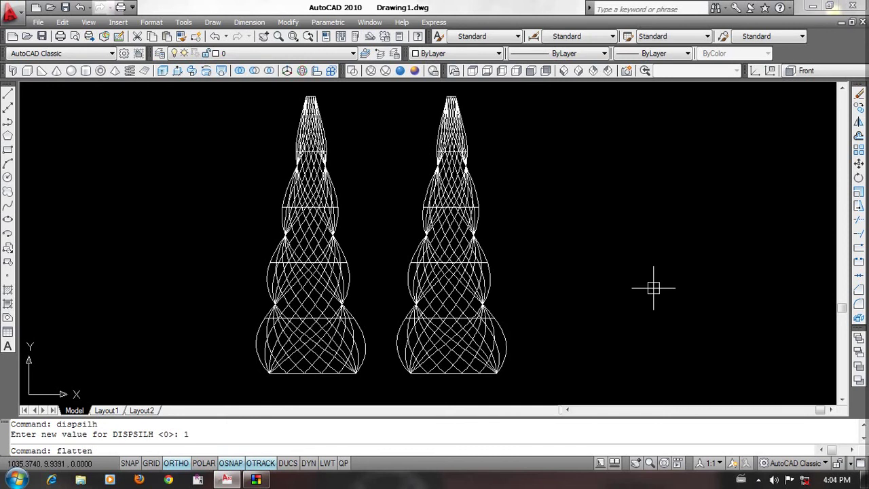
Step: Flatten the right spire to 2D with hidden-line removal accepted
{"action": "key", "text": "Return"}
{"action": "left_click", "coordinate": [535, 192]}
{"action": "left_click", "coordinate": [452, 285]}
{"action": "key", "text": "Return"}
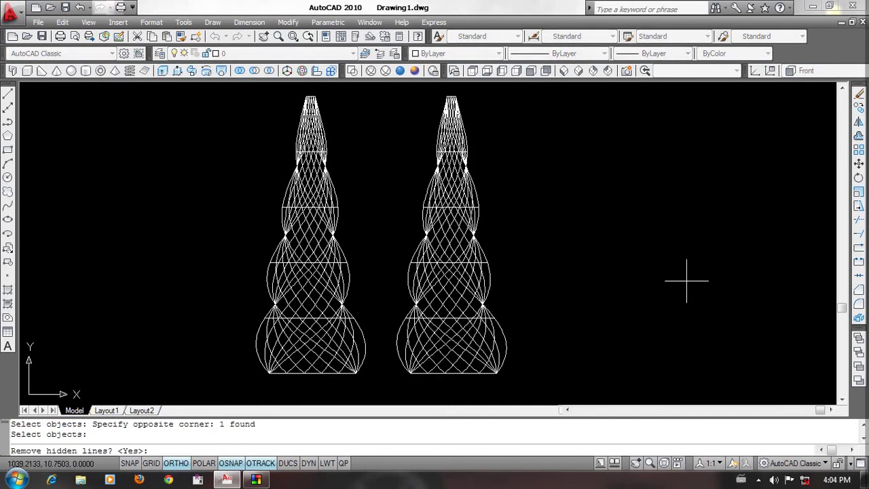
{"action": "key", "text": "Return"}
Step: Apply the Realistic visual style to the drawing
{"action": "scroll", "coordinate": [616, 301], "scroll_direction": "down", "scroll_amount": 3}
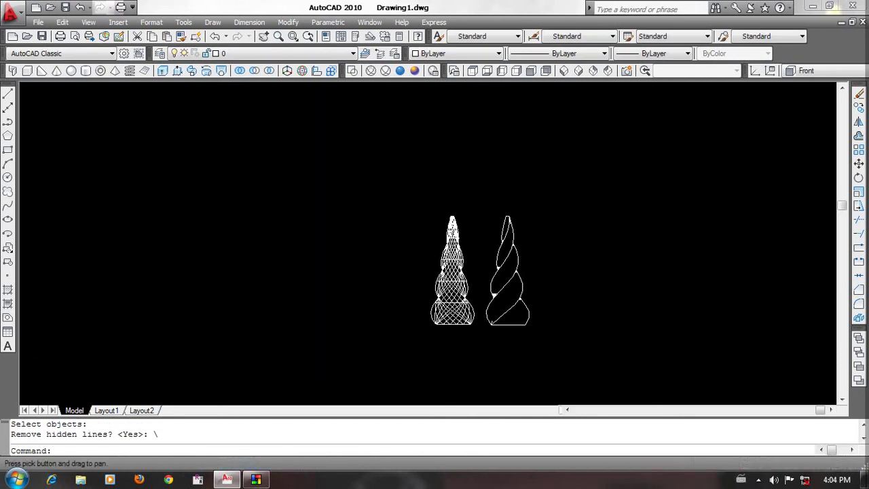
{"action": "left_click", "coordinate": [399, 70]}
{"action": "scroll", "coordinate": [466, 287], "scroll_direction": "up", "scroll_amount": 3}
{"action": "scroll", "coordinate": [501, 255], "scroll_direction": "up", "scroll_amount": 2}
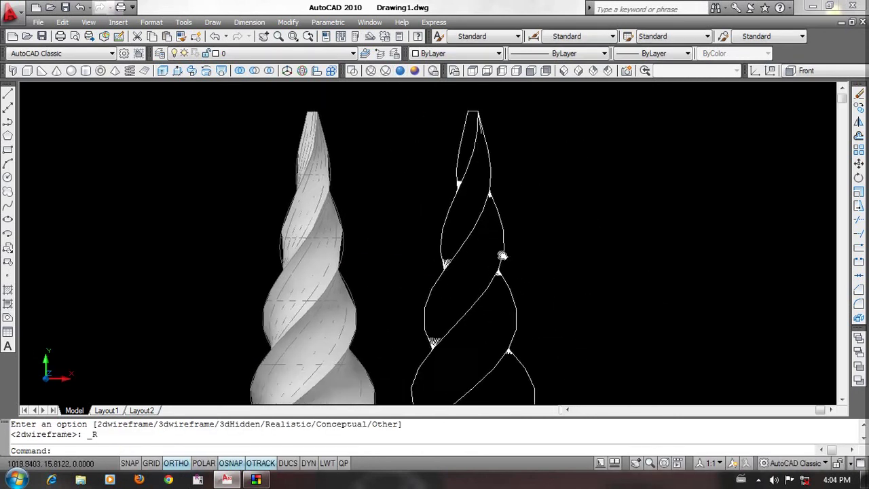
{"action": "scroll", "coordinate": [501, 255], "scroll_direction": "down", "scroll_amount": 3}
Step: Window-select the small stray fragments and erase them
{"action": "scroll", "coordinate": [488, 285], "scroll_direction": "up", "scroll_amount": 4}
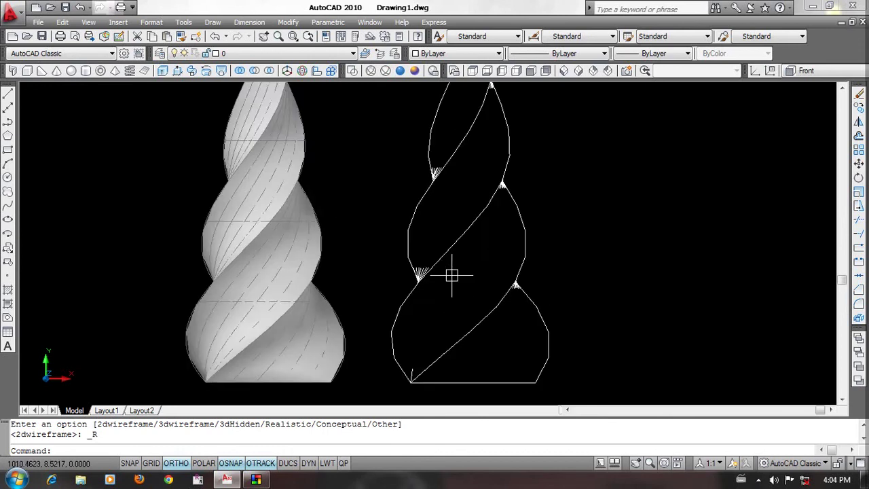
{"action": "scroll", "coordinate": [451, 274], "scroll_direction": "up", "scroll_amount": 2}
{"action": "left_click_drag", "start_coordinate": [363, 247], "coordinate": [441, 306]}
{"action": "type", "text": "e"}
{"action": "key", "text": "Return"}
Step: Regenerate the display and recenter the spires in the view
{"action": "scroll", "coordinate": [450, 306], "scroll_direction": "down", "scroll_amount": 1}
{"action": "scroll", "coordinate": [390, 231], "scroll_direction": "down", "scroll_amount": 1}
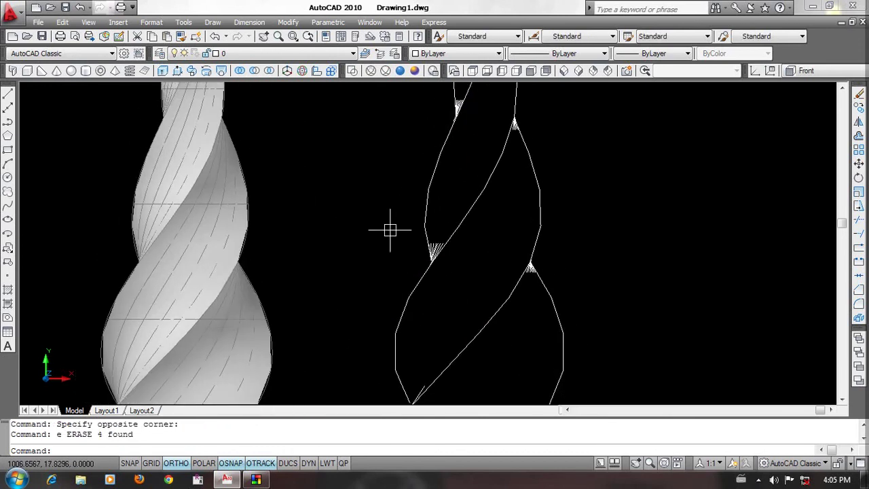
{"action": "scroll", "coordinate": [526, 295], "scroll_direction": "down", "scroll_amount": 5}
{"action": "mouse_move", "coordinate": [578, 301]}
{"action": "middle_mouse_down"}
{"action": "mouse_move", "coordinate": [509, 274]}
{"action": "mouse_move", "coordinate": [520, 285]}
{"action": "middle_mouse_up"}
{"action": "left_click", "coordinate": [594, 254]}
{"action": "left_click", "coordinate": [562, 294]}
{"action": "type", "text": "re"}
{"action": "key", "text": "Return"}
{"action": "scroll", "coordinate": [523, 278], "scroll_direction": "up", "scroll_amount": 2}
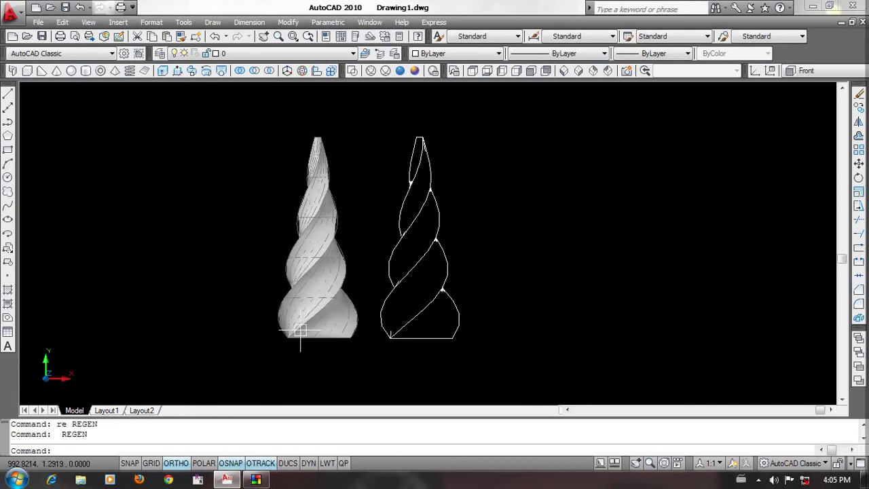
{"action": "middle_click_drag", "start_coordinate": [560, 296], "coordinate": [558, 296]}
{"action": "scroll", "coordinate": [394, 235], "scroll_direction": "up", "scroll_amount": 2}
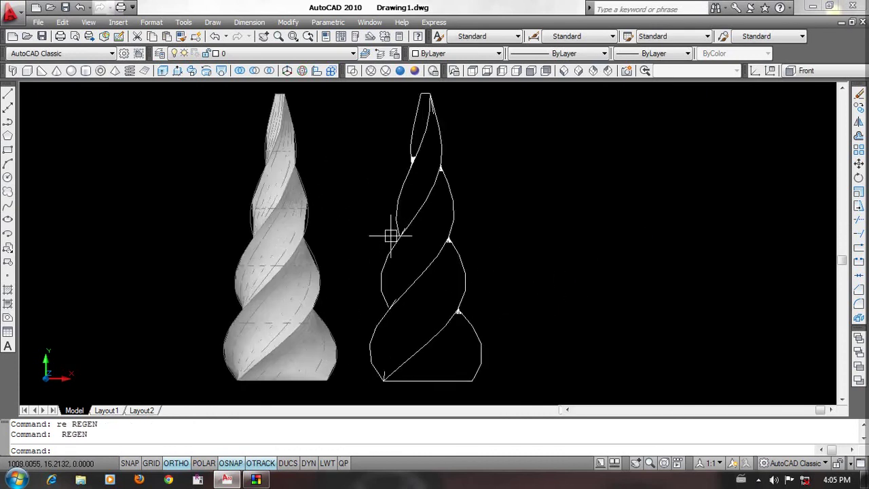
{"action": "scroll", "coordinate": [598, 248], "scroll_direction": "up", "scroll_amount": 1}
{"action": "scroll", "coordinate": [644, 287], "scroll_direction": "down", "scroll_amount": 3}
{"action": "middle_click_drag", "start_coordinate": [645, 287], "coordinate": [556, 289]}
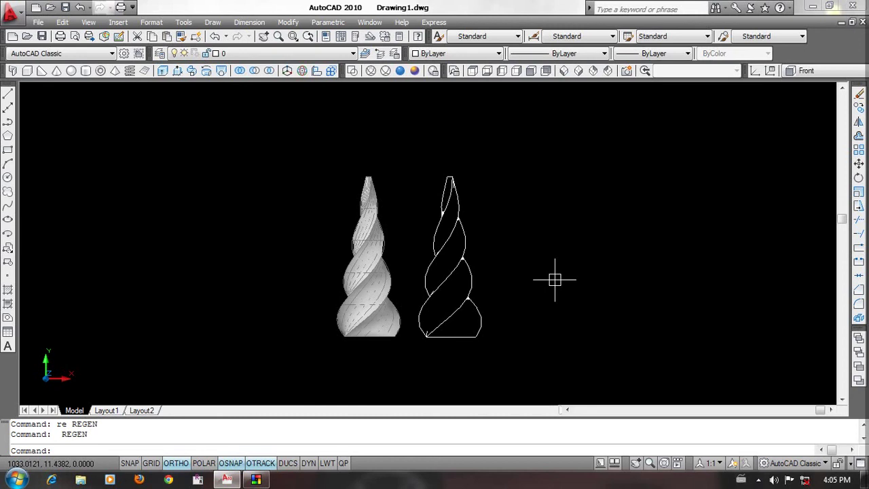
Step: Crossing-select the flattened spiral outline and erase it
{"action": "left_click", "coordinate": [520, 346]}
{"action": "left_click", "coordinate": [414, 164]}
{"action": "type", "text": "e"}
{"action": "key", "text": "Return"}
{"action": "middle_click_drag", "start_coordinate": [525, 152], "coordinate": [584, 74], "text": "shift"}
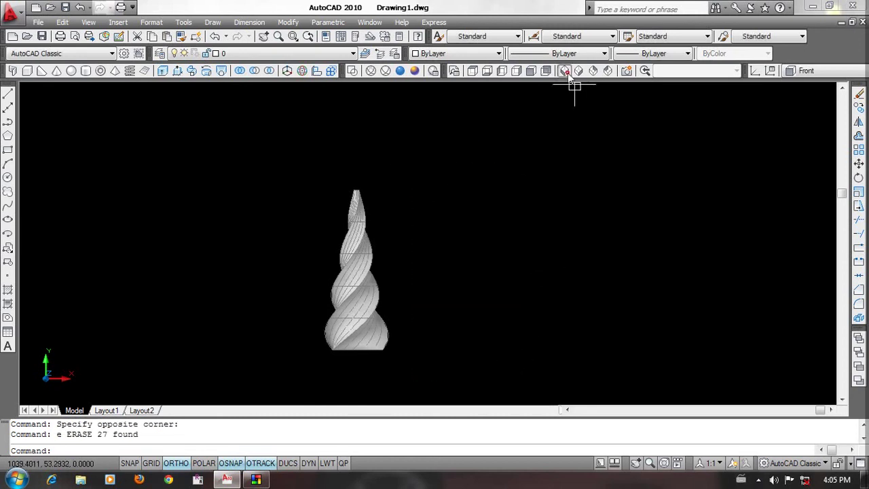
Step: In southwest isometric view, copy the spire solid to a spot beside the original
{"action": "left_click", "coordinate": [564, 71]}
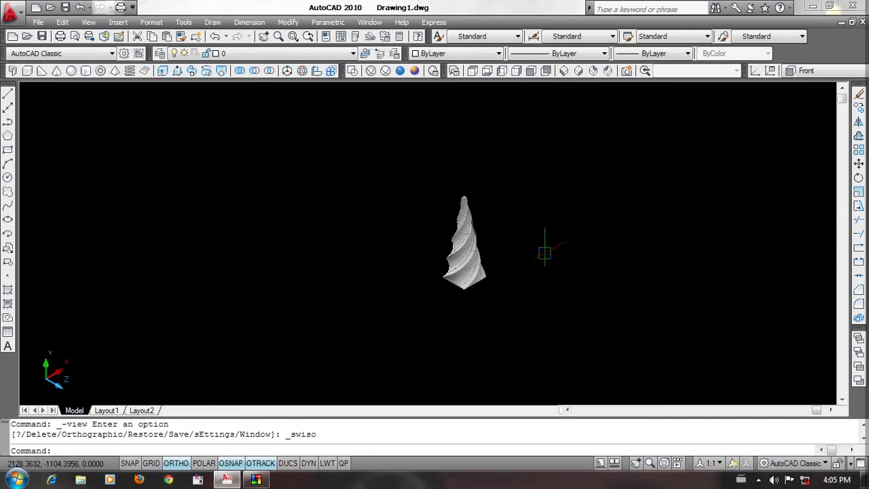
{"action": "type", "text": "co"}
{"action": "key", "text": "Return"}
{"action": "left_click", "coordinate": [416, 292]}
{"action": "key", "text": "Return"}
{"action": "left_click", "coordinate": [474, 360]}
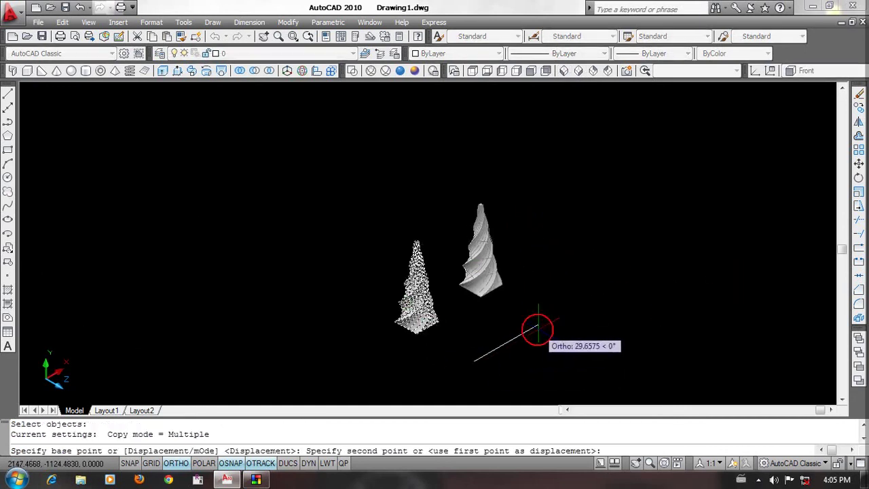
{"action": "left_click", "coordinate": [536, 330]}
{"action": "key", "text": "Return"}
Step: Zoom and pan to frame both spires, then regenerate the display
{"action": "mouse_move", "coordinate": [297, 265]}
{"action": "middle_mouse_down"}
{"action": "mouse_move", "coordinate": [570, 266]}
{"action": "mouse_move", "coordinate": [300, 303]}
{"action": "middle_mouse_up"}
{"action": "scroll", "coordinate": [675, 277], "scroll_direction": "down", "scroll_amount": 5}
{"action": "scroll", "coordinate": [501, 294], "scroll_direction": "up", "scroll_amount": 2}
{"action": "scroll", "coordinate": [593, 316], "scroll_direction": "up", "scroll_amount": 2}
{"action": "scroll", "coordinate": [602, 306], "scroll_direction": "up", "scroll_amount": 1}
{"action": "scroll", "coordinate": [602, 306], "scroll_direction": "up", "scroll_amount": 3}
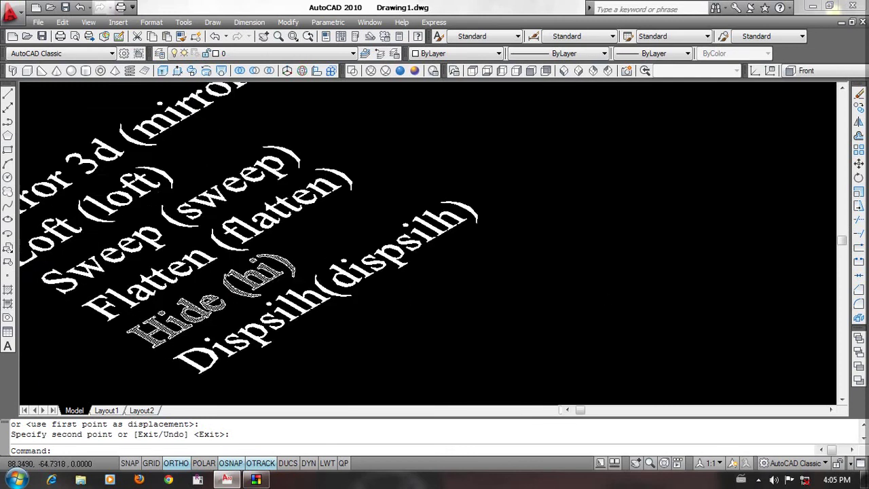
{"action": "scroll", "coordinate": [163, 303], "scroll_direction": "up", "scroll_amount": 2}
{"action": "scroll", "coordinate": [683, 294], "scroll_direction": "down", "scroll_amount": 3}
{"action": "scroll", "coordinate": [683, 295], "scroll_direction": "down", "scroll_amount": 3}
{"action": "scroll", "coordinate": [640, 277], "scroll_direction": "down", "scroll_amount": 3}
{"action": "scroll", "coordinate": [495, 330], "scroll_direction": "up", "scroll_amount": 2}
{"action": "scroll", "coordinate": [516, 305], "scroll_direction": "up", "scroll_amount": 3}
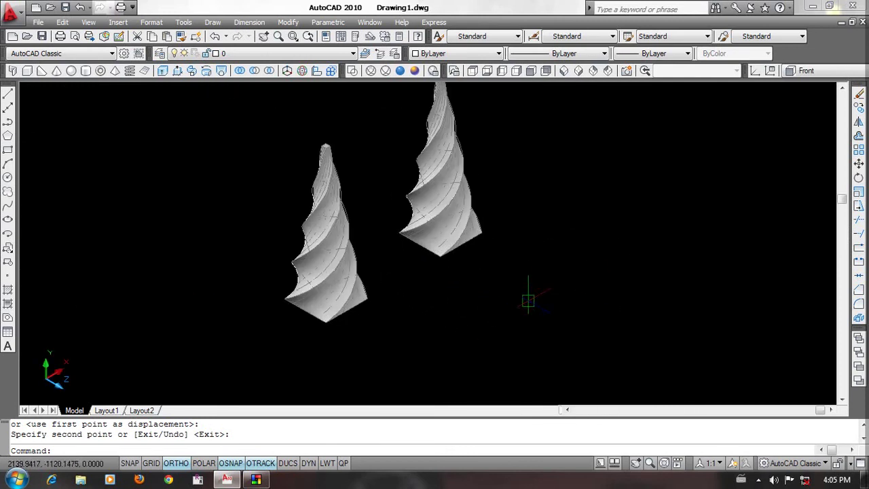
{"action": "left_click", "coordinate": [676, 243]}
{"action": "left_click", "coordinate": [598, 304]}
{"action": "type", "text": "re"}
{"action": "key", "text": "Return"}
{"action": "key", "text": "Return"}
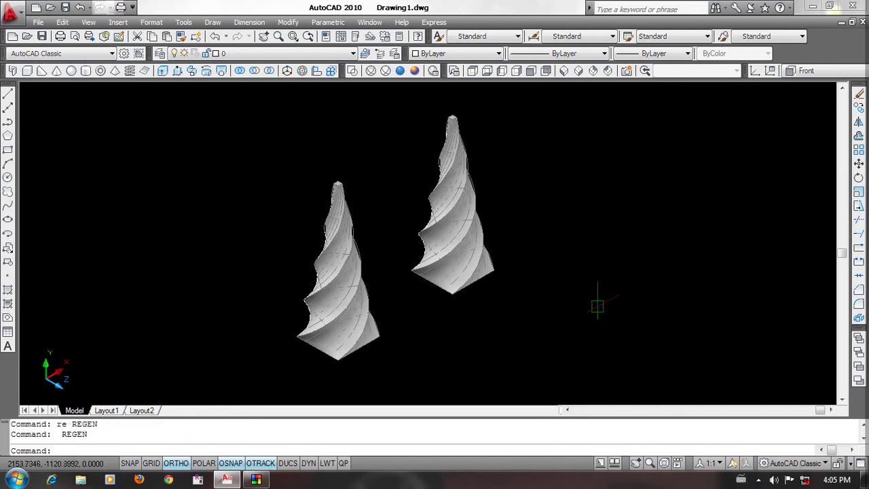
Step: Center both spires and display them in the 2D Wireframe visual style
{"action": "left_click", "coordinate": [690, 237]}
{"action": "left_click", "coordinate": [622, 291]}
{"action": "mouse_move", "coordinate": [623, 272]}
{"action": "middle_mouse_down"}
{"action": "mouse_move", "coordinate": [631, 281]}
{"action": "mouse_move", "coordinate": [556, 272]}
{"action": "mouse_move", "coordinate": [613, 252]}
{"action": "middle_mouse_up"}
{"action": "scroll", "coordinate": [588, 260], "scroll_direction": "up", "scroll_amount": 2}
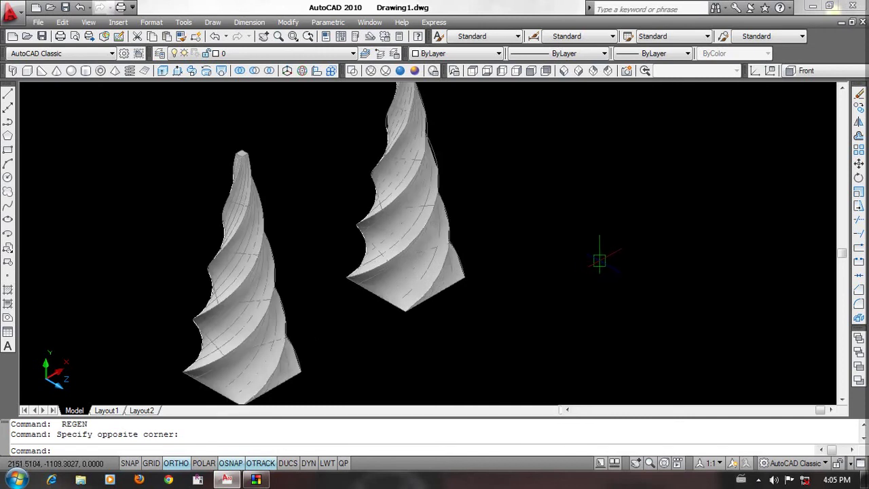
{"action": "scroll", "coordinate": [634, 278], "scroll_direction": "down", "scroll_amount": 3}
{"action": "scroll", "coordinate": [624, 278], "scroll_direction": "up", "scroll_amount": 3}
{"action": "middle_click_drag", "start_coordinate": [623, 277], "coordinate": [625, 270]}
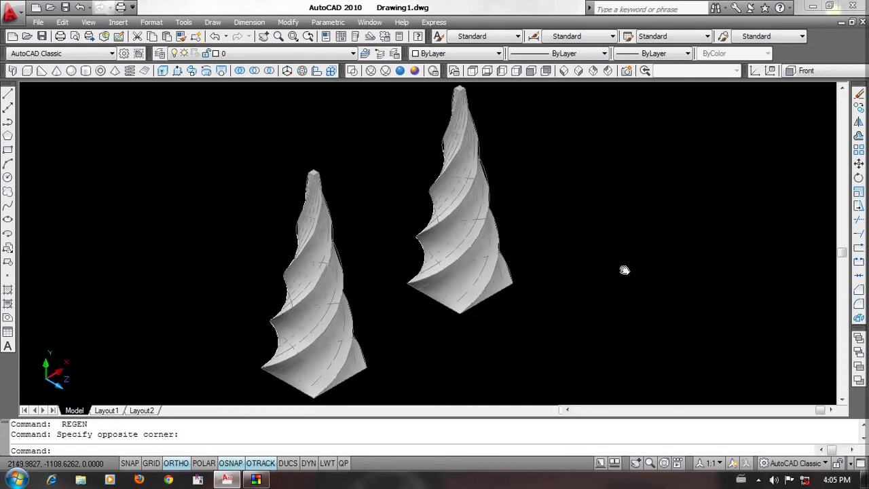
{"action": "left_click", "coordinate": [353, 70]}
{"action": "type", "text": "dispsilh"}
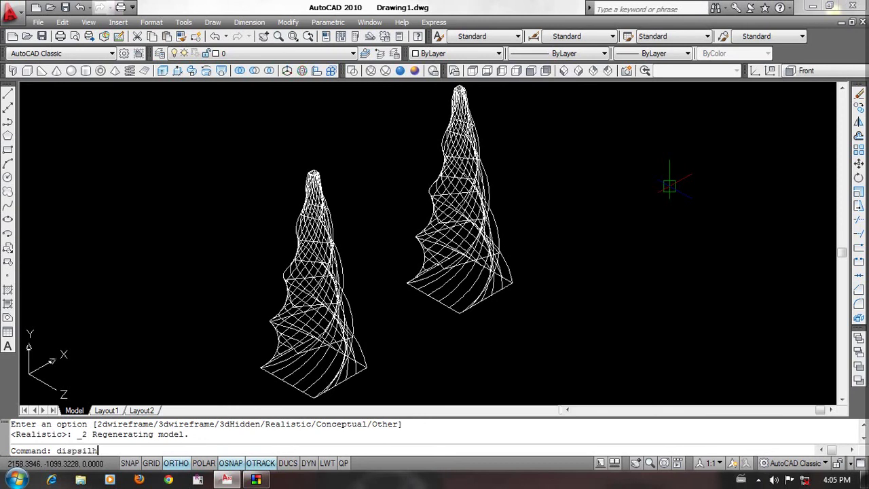
Step: Accept DISPSILH 1, run HIDE on the spires, and regenerate
{"action": "key", "text": "Return"}
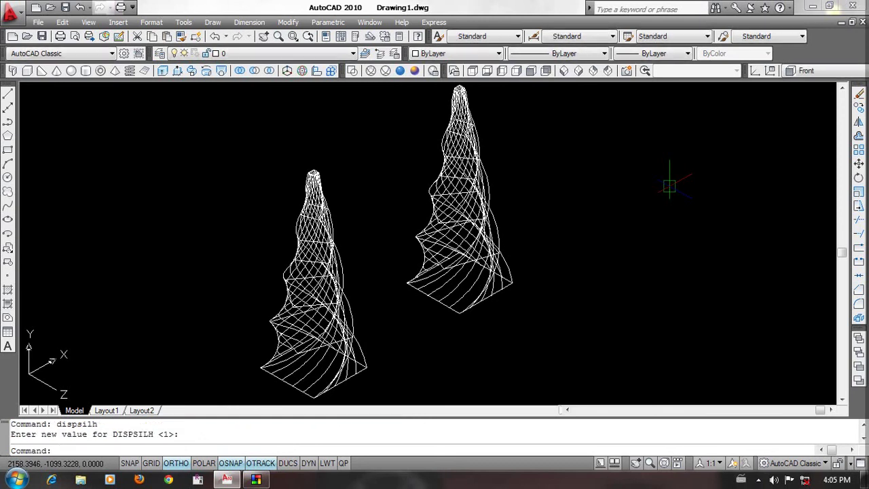
{"action": "type", "text": "hi"}
{"action": "key", "text": "Return"}
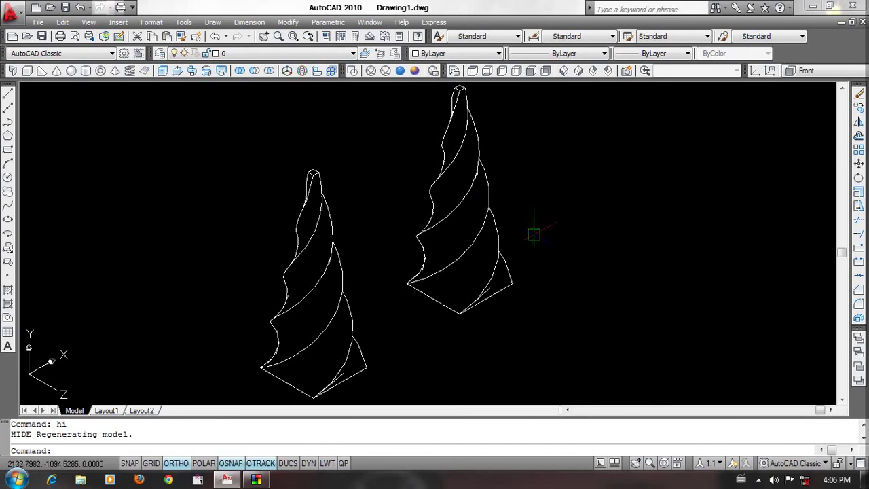
{"action": "scroll", "coordinate": [533, 234], "scroll_direction": "up", "scroll_amount": 1}
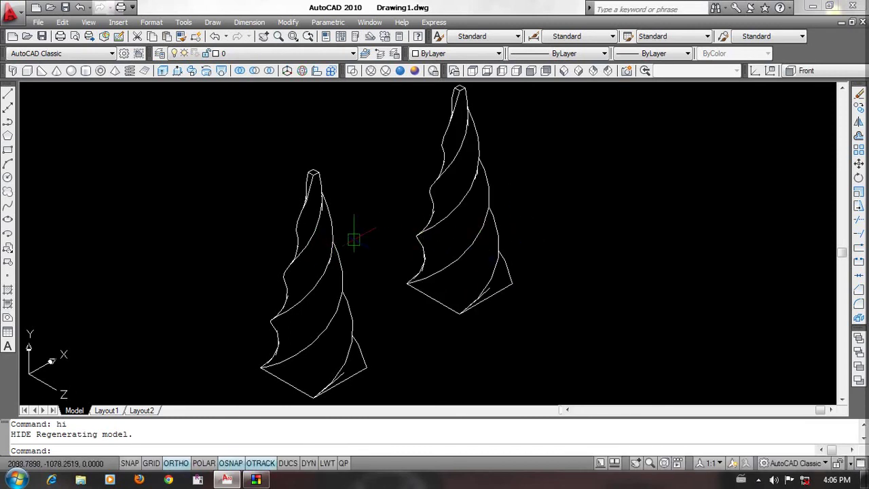
{"action": "left_click_drag", "start_coordinate": [38, 435], "coordinate": [134, 436]}
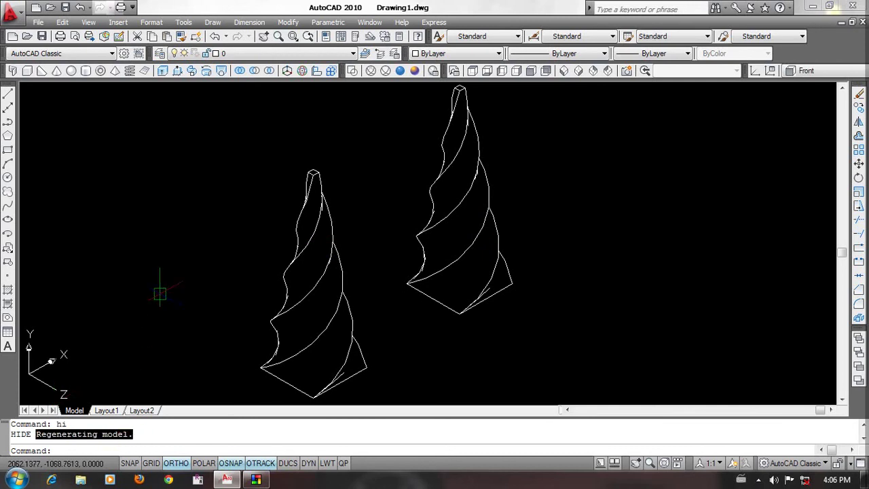
{"action": "left_click", "coordinate": [506, 194]}
{"action": "left_click", "coordinate": [422, 244]}
{"action": "key", "text": "Return"}
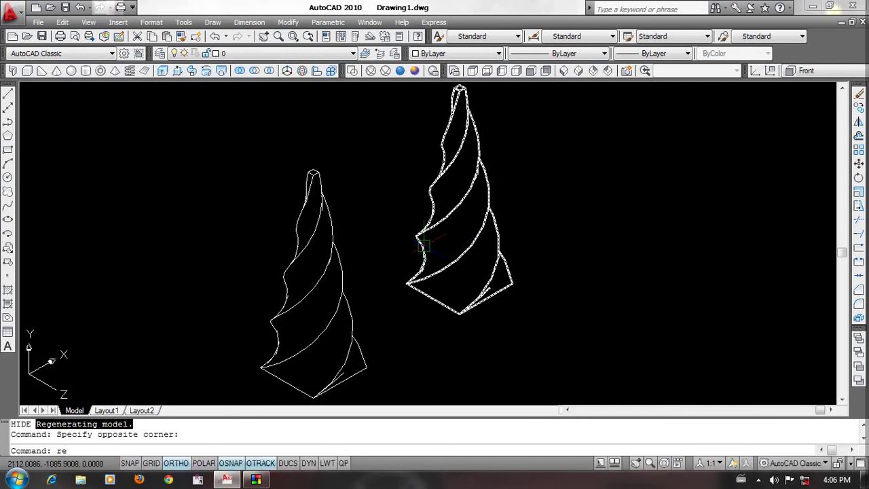
Step: Orbit slightly around the towers and switch them to the 3D Hidden visual style
{"action": "middle_click_drag", "start_coordinate": [496, 273], "coordinate": [527, 271], "text": "shift"}
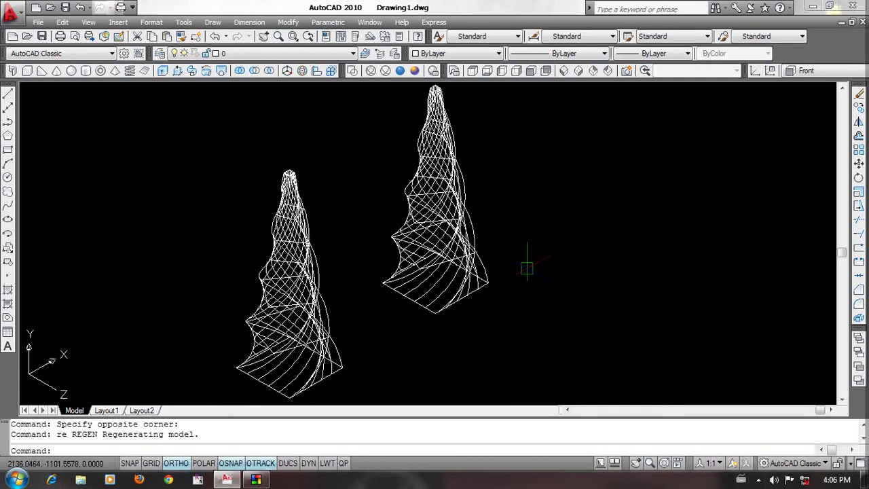
{"action": "key", "text": "Return"}
{"action": "key", "text": "Return"}
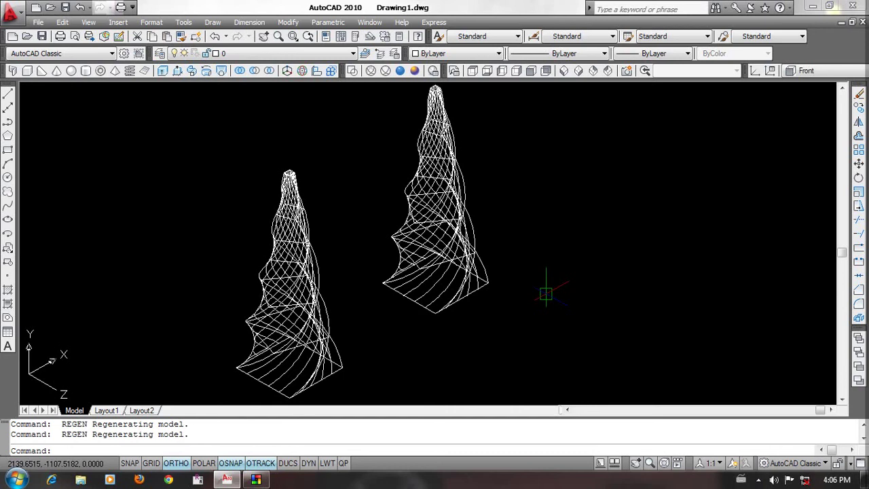
{"action": "left_click_drag", "start_coordinate": [670, 200], "coordinate": [563, 278]}
{"action": "middle_click_drag", "start_coordinate": [586, 283], "coordinate": [581, 277], "text": "shift"}
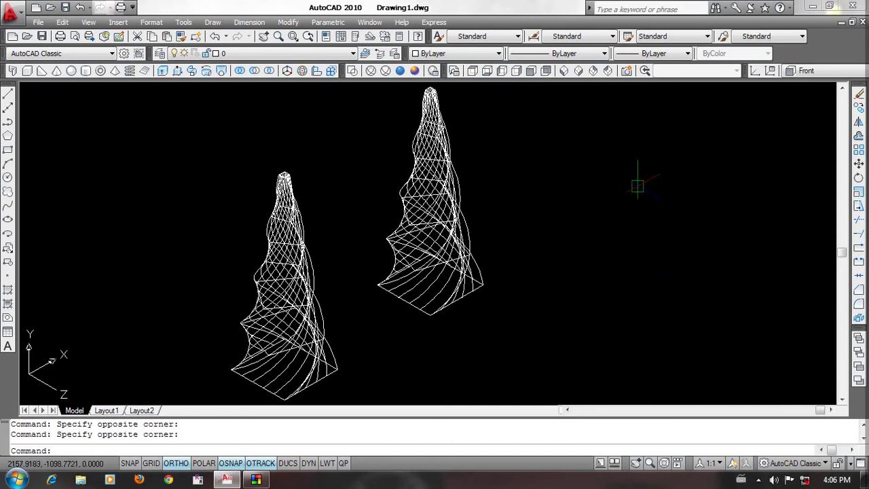
{"action": "middle_click_drag", "start_coordinate": [582, 258], "coordinate": [578, 258], "text": "shift"}
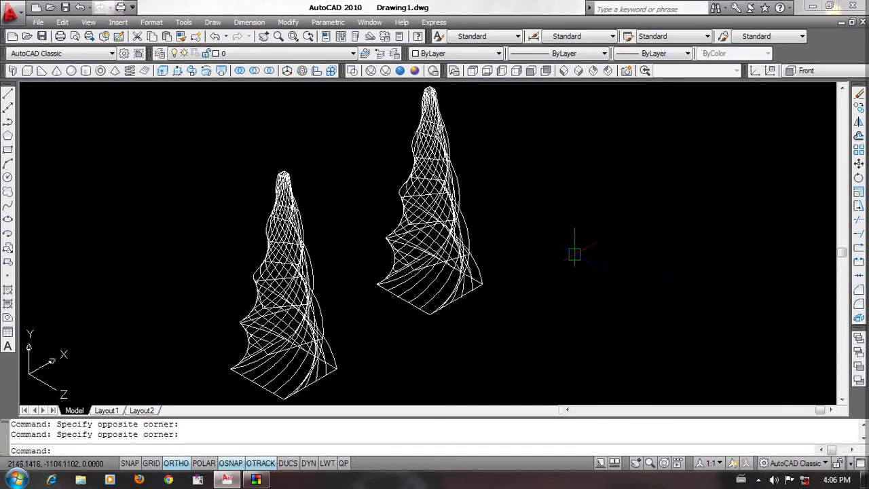
{"action": "left_click", "coordinate": [384, 71]}
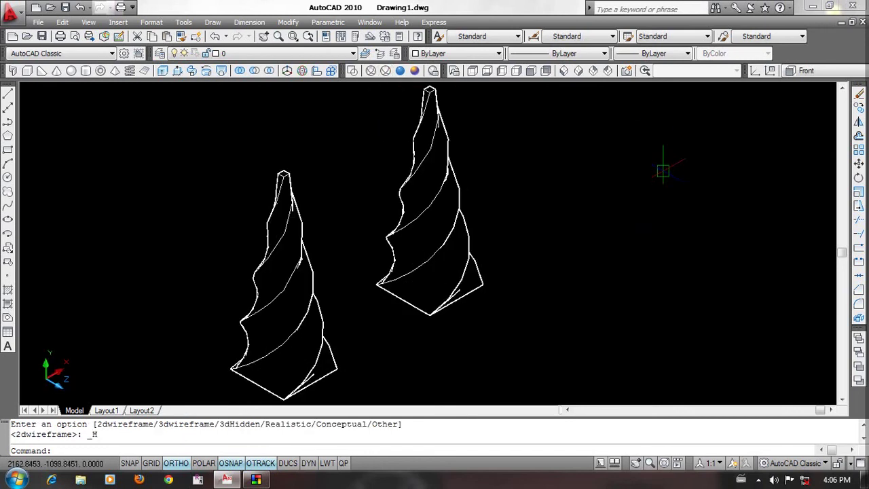
Step: Open the print preview, zoom in and out on the sheet, then close it
{"action": "type", "text": "preview"}
{"action": "key", "text": "Return"}
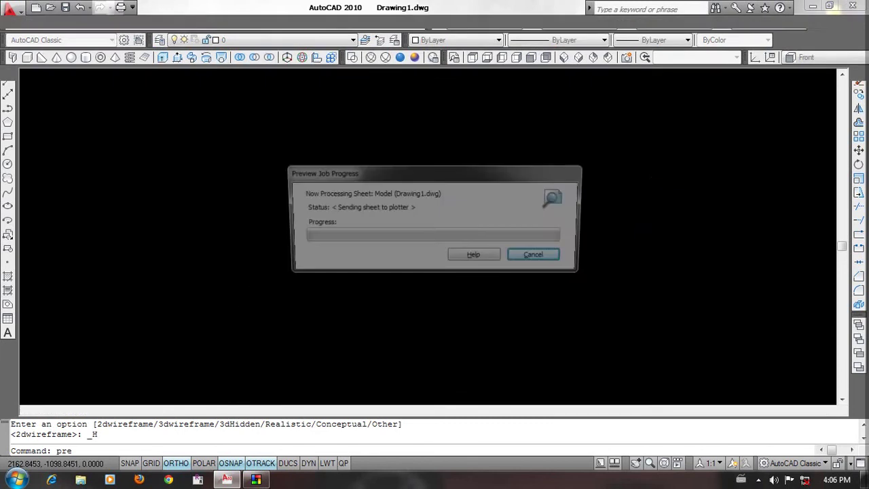
{"action": "scroll", "coordinate": [410, 342], "scroll_direction": "up", "scroll_amount": 5}
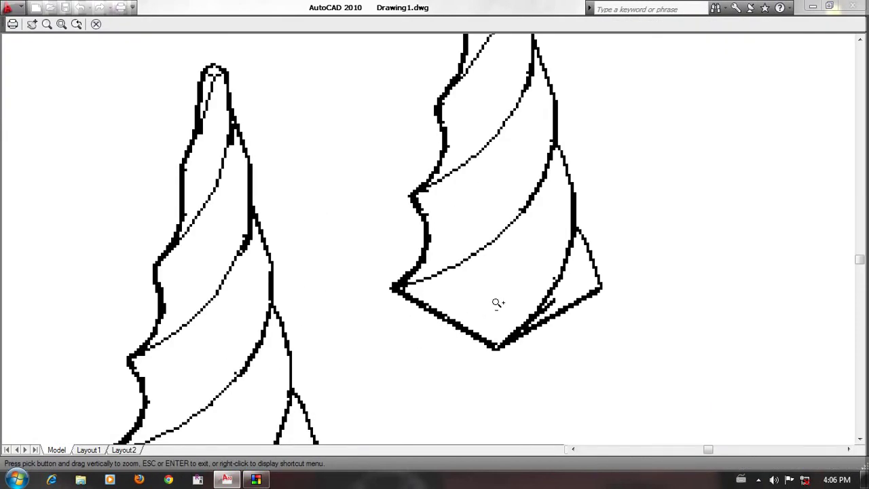
{"action": "scroll", "coordinate": [498, 303], "scroll_direction": "down", "scroll_amount": 5}
{"action": "scroll", "coordinate": [504, 301], "scroll_direction": "up", "scroll_amount": 3}
{"action": "scroll", "coordinate": [530, 296], "scroll_direction": "down", "scroll_amount": 3}
{"action": "scroll", "coordinate": [508, 320], "scroll_direction": "up", "scroll_amount": 1}
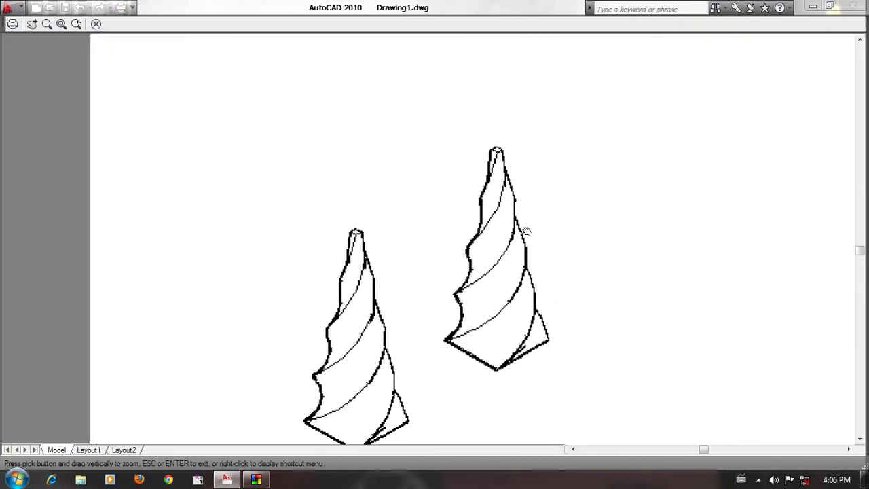
{"action": "scroll", "coordinate": [526, 231], "scroll_direction": "down", "scroll_amount": 2}
{"action": "scroll", "coordinate": [509, 301], "scroll_direction": "down", "scroll_amount": 1}
{"action": "key", "text": "Escape"}
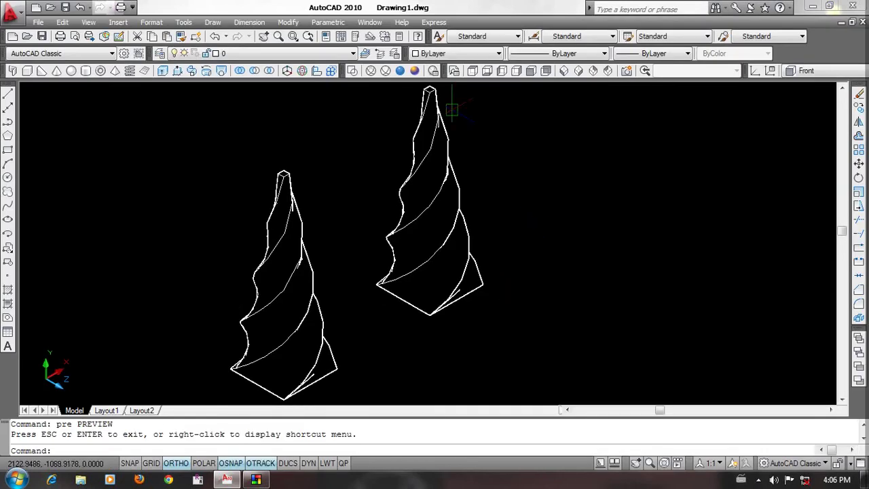
Step: Return to 2D Wireframe, run HIDE, and recheck the print preview before exiting it
{"action": "left_click", "coordinate": [353, 70]}
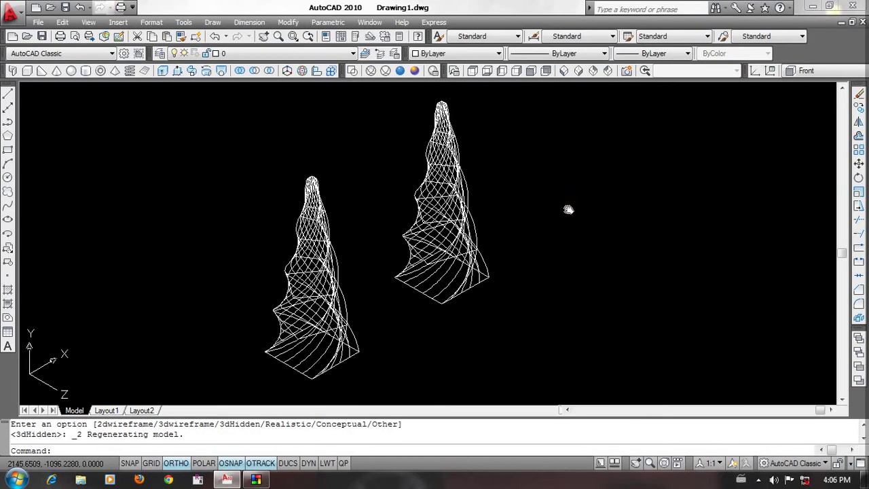
{"action": "type", "text": "hi"}
{"action": "key", "text": "Return"}
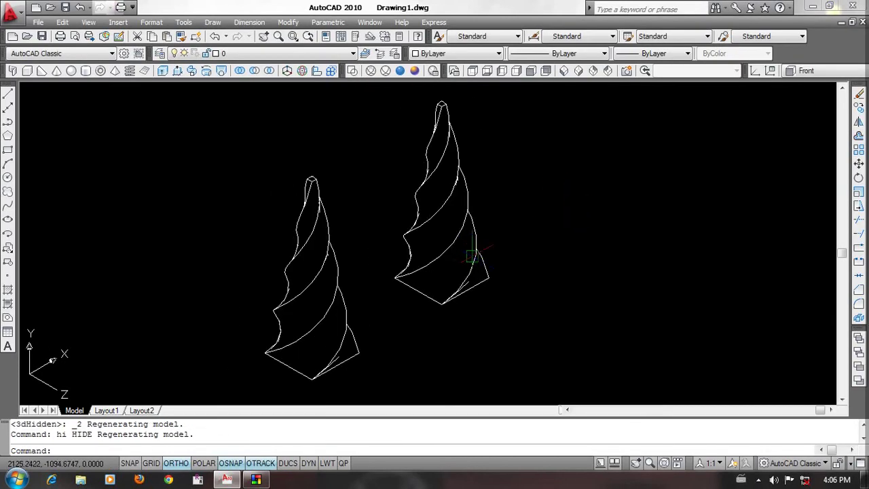
{"action": "type", "text": "pre"}
{"action": "key", "text": "Return"}
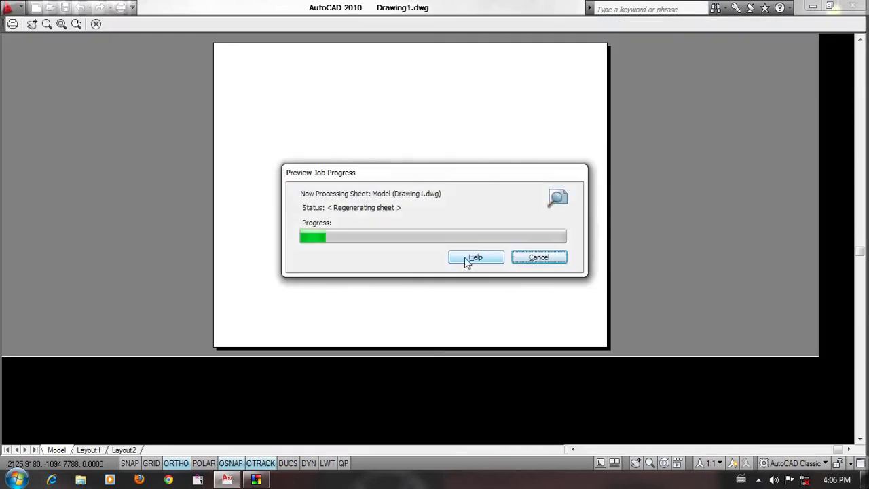
{"action": "scroll", "coordinate": [485, 319], "scroll_direction": "up", "scroll_amount": 5}
{"action": "scroll", "coordinate": [238, 367], "scroll_direction": "up", "scroll_amount": 2}
{"action": "scroll", "coordinate": [238, 366], "scroll_direction": "up", "scroll_amount": 3}
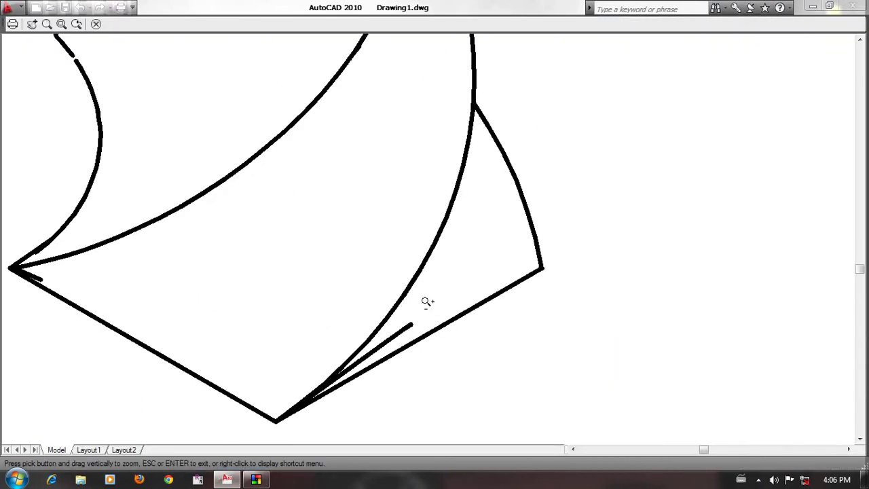
{"action": "scroll", "coordinate": [485, 381], "scroll_direction": "down", "scroll_amount": 4}
{"action": "scroll", "coordinate": [497, 319], "scroll_direction": "down", "scroll_amount": 4}
{"action": "right_click", "coordinate": [520, 190]}
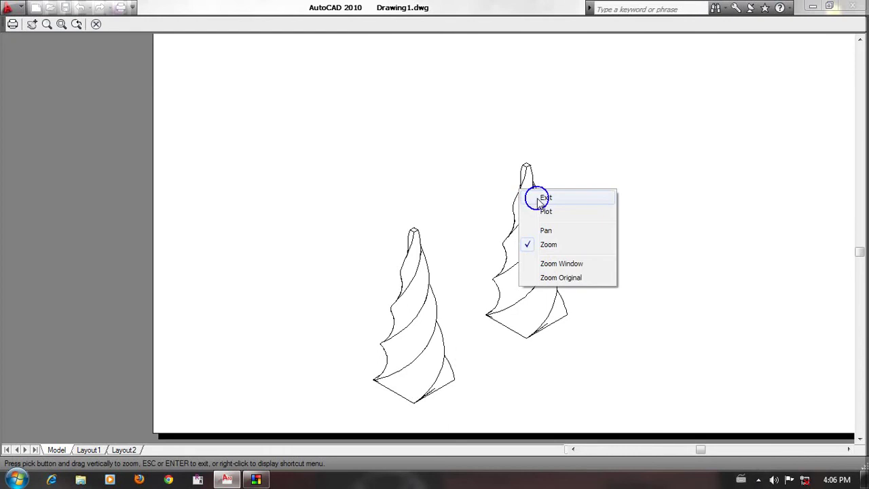
{"action": "left_click", "coordinate": [540, 197]}
Step: Regenerate, run HIDE on the towers, and zoom out
{"action": "left_click", "coordinate": [653, 213]}
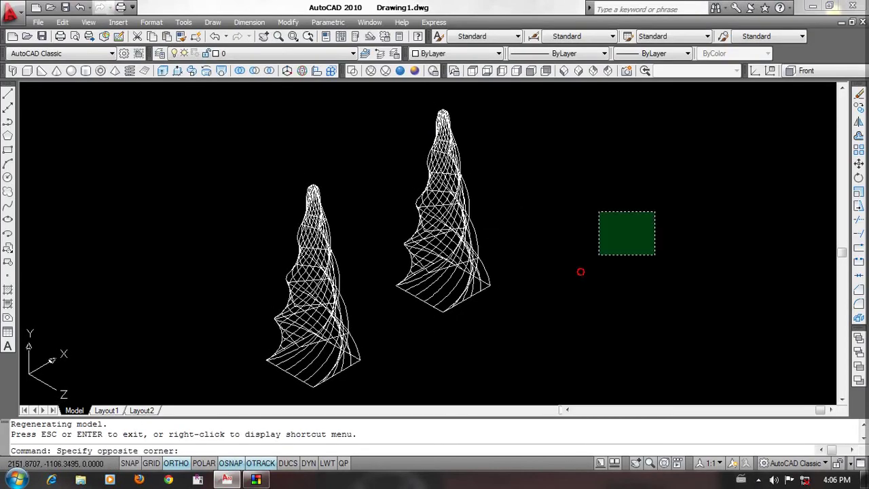
{"action": "left_click", "coordinate": [569, 306]}
{"action": "type", "text": "re"}
{"action": "key", "text": "Return"}
{"action": "key", "text": "Return"}
{"action": "type", "text": "hi"}
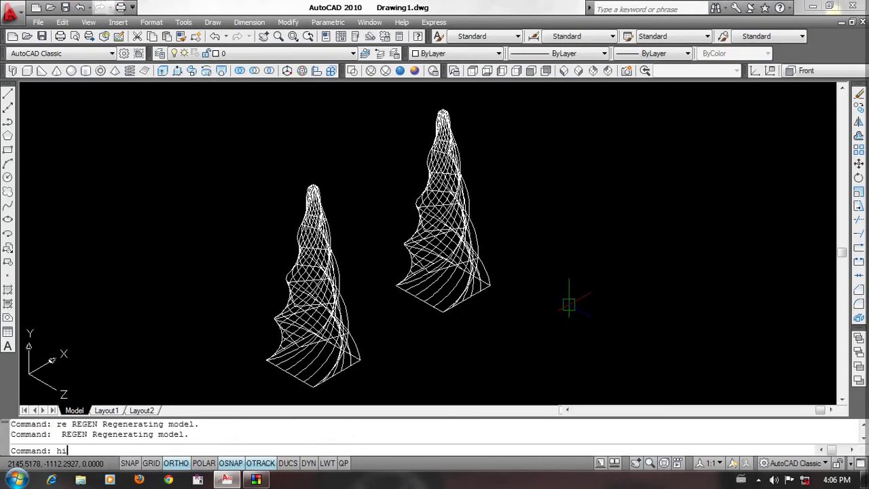
{"action": "key", "text": "Return"}
{"action": "type", "text": "e"}
{"action": "key", "text": "Return"}
{"action": "scroll", "coordinate": [602, 322], "scroll_direction": "down", "scroll_amount": 3}
{"action": "scroll", "coordinate": [365, 306], "scroll_direction": "down", "scroll_amount": 2}
Step: Switch to the Top view via View > 3D Views, zoom in on the labels, and regenerate
{"action": "left_click", "coordinate": [88, 22]}
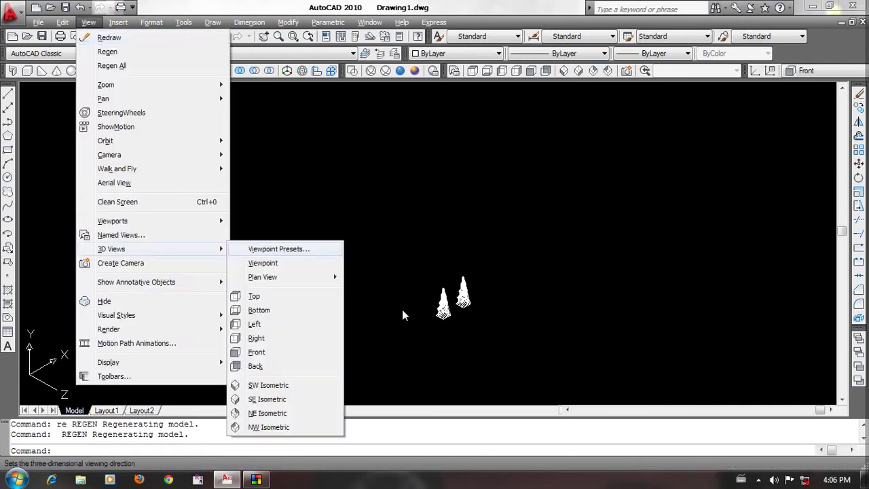
{"action": "left_click", "coordinate": [307, 293]}
{"action": "scroll", "coordinate": [372, 265], "scroll_direction": "up", "scroll_amount": 3}
{"action": "scroll", "coordinate": [373, 265], "scroll_direction": "up", "scroll_amount": 4}
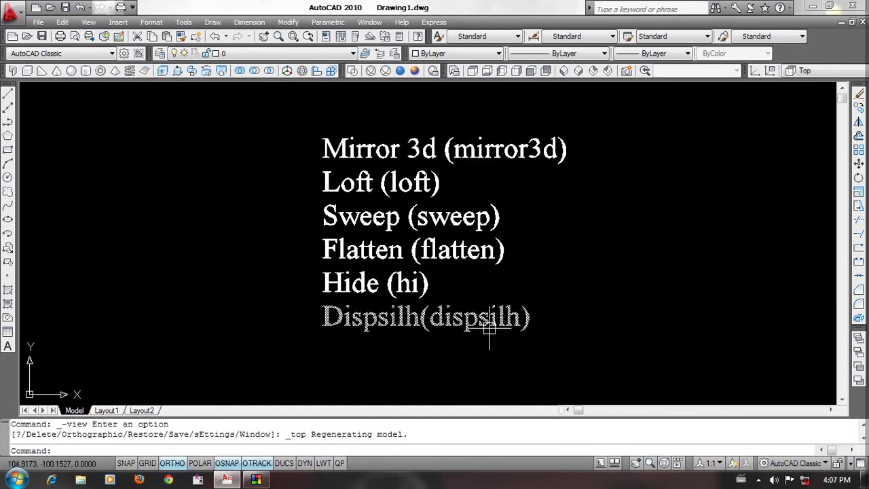
{"action": "left_click", "coordinate": [670, 272]}
{"action": "left_click", "coordinate": [617, 304]}
{"action": "type", "text": "re"}
{"action": "key", "text": "Return"}
{"action": "key", "text": "Return"}
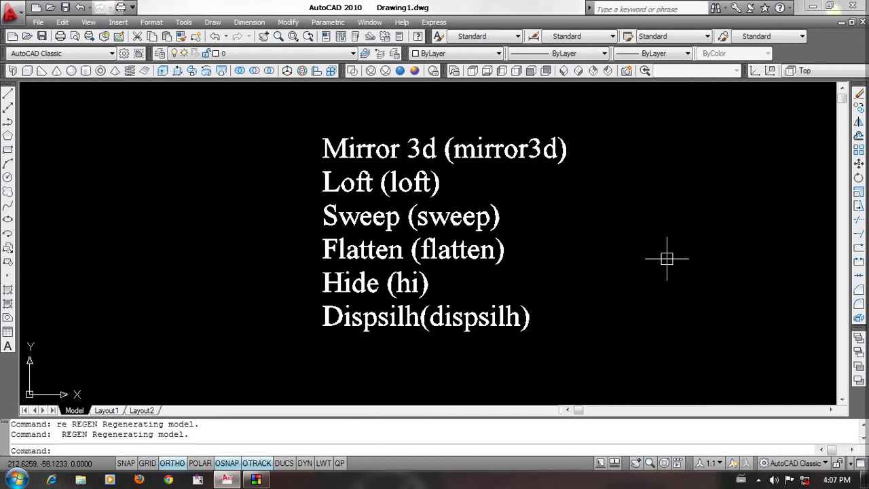